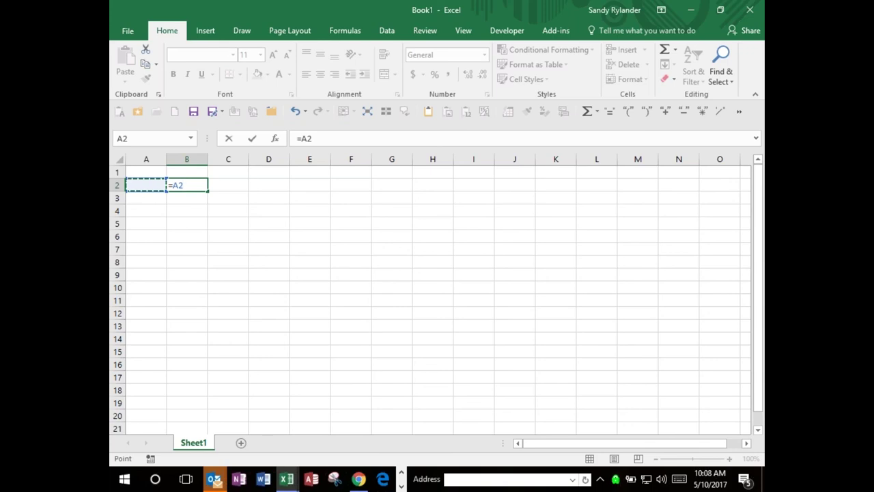
# Step: Cancel the unfinished formula in B2 and enter 100, 50 and 75 in cells B2 to B4
pyautogui.press('Escape')
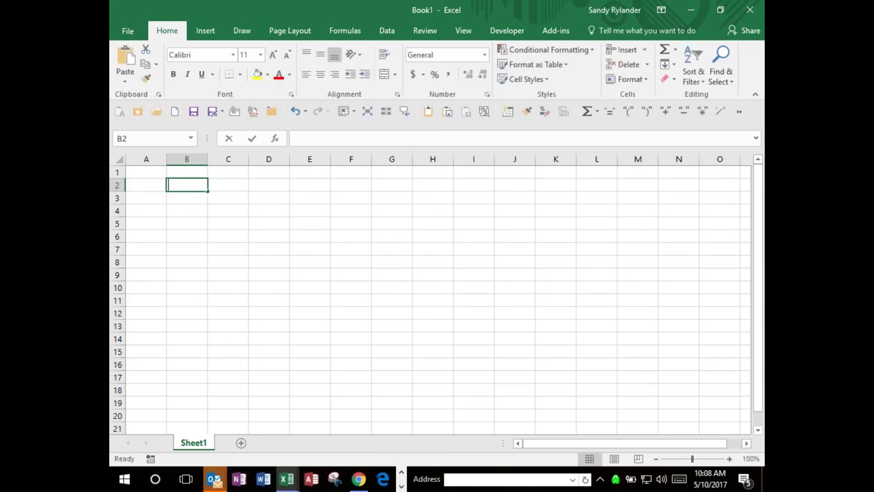
pyautogui.write('100')
pyautogui.press('Return')
pyautogui.write('50')
pyautogui.press('Return')
pyautogui.write('75')
pyautogui.press('Return')
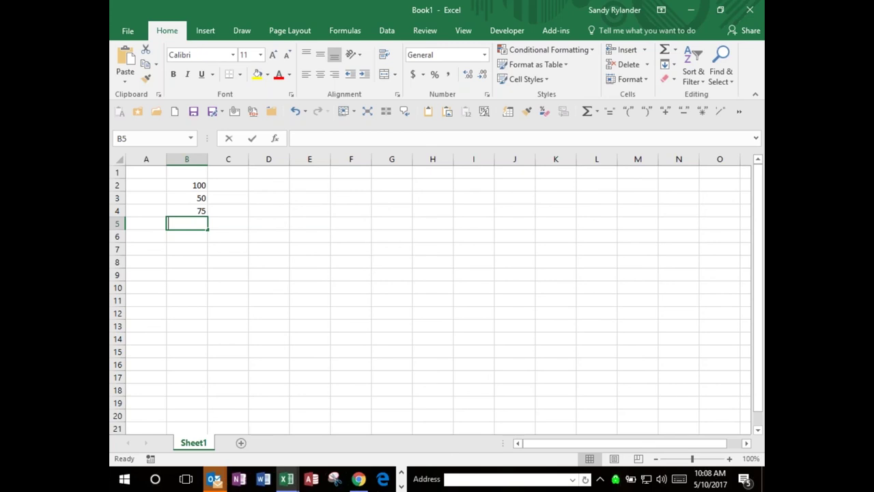
# Step: Enter the formula =100+50+75 in cell B5, adding the literal numbers
pyautogui.write('=')
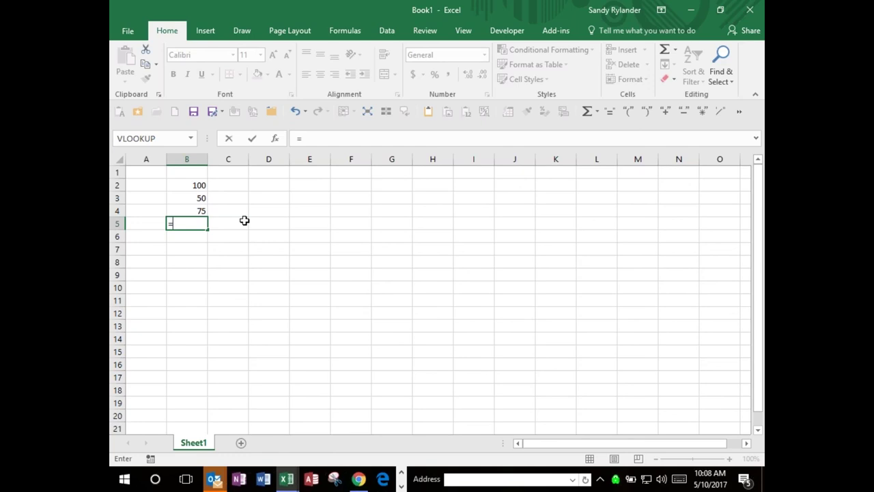
pyautogui.write('100+5')
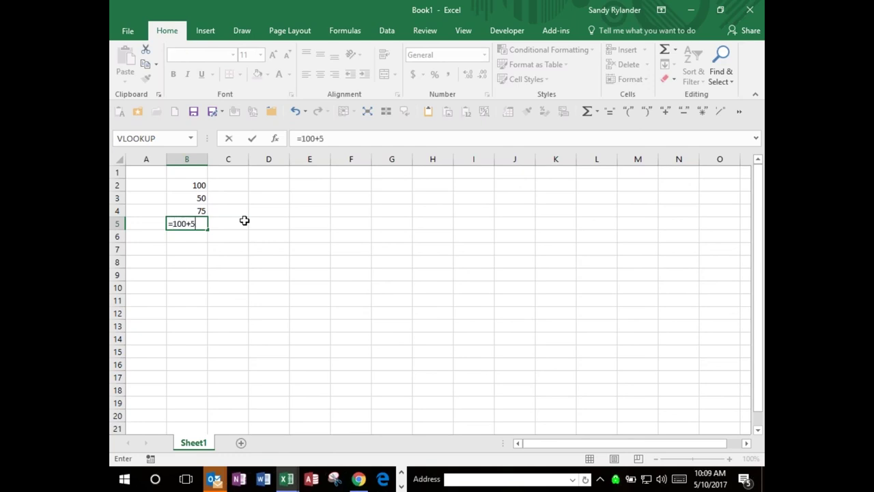
pyautogui.write('0+75')
pyautogui.press('Return')
# Step: Enter the formula =B2+B3+B4 in cell B6 using cell references and keep B6 selected
pyautogui.press('F2')
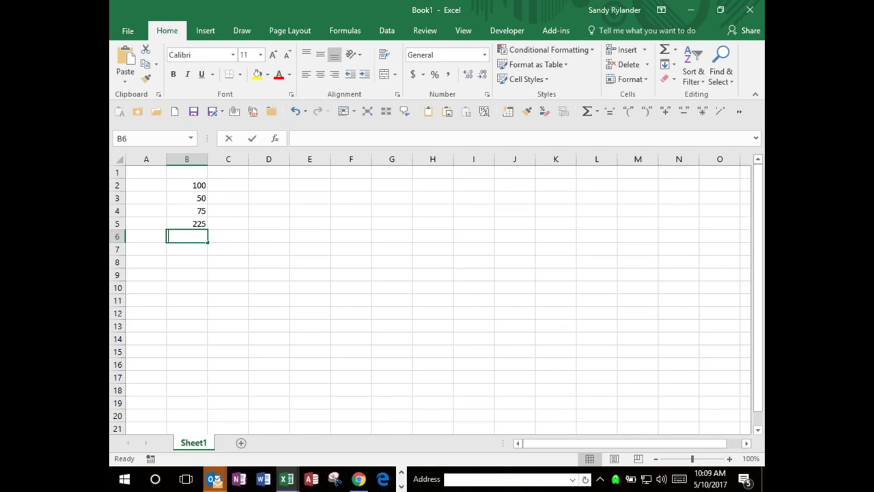
pyautogui.write('=')
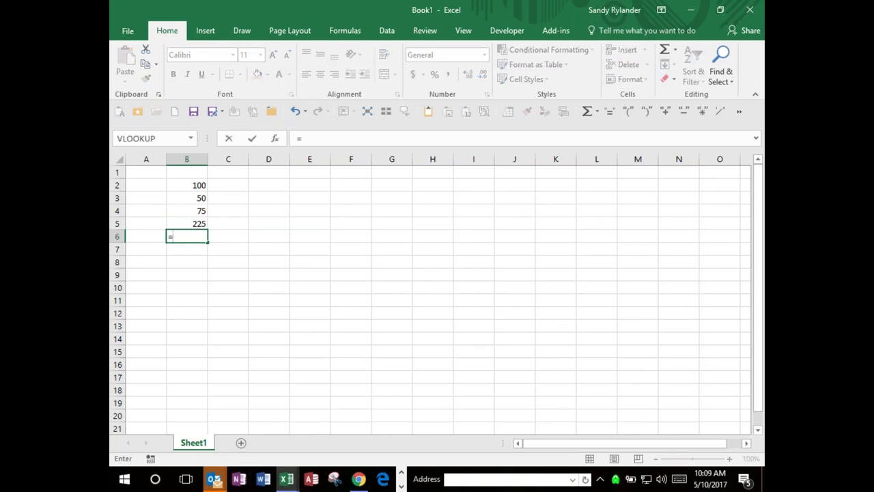
pyautogui.click(196, 185)
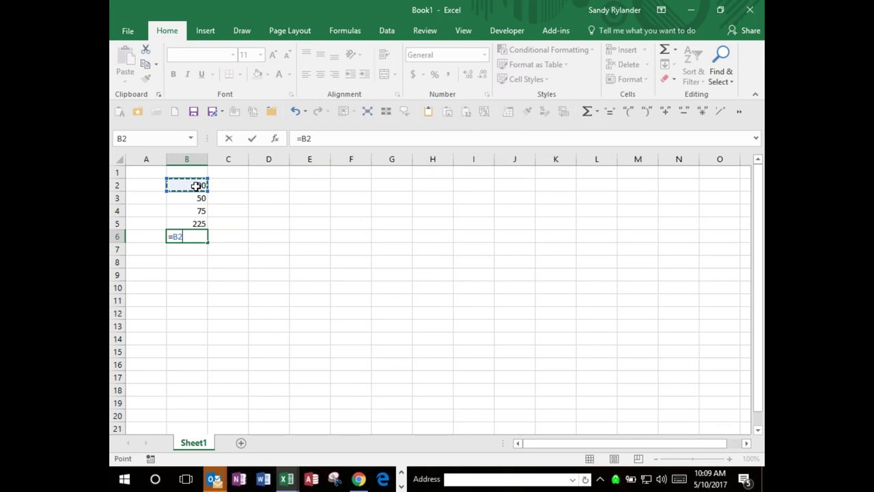
pyautogui.write('+')
pyautogui.click(195, 198)
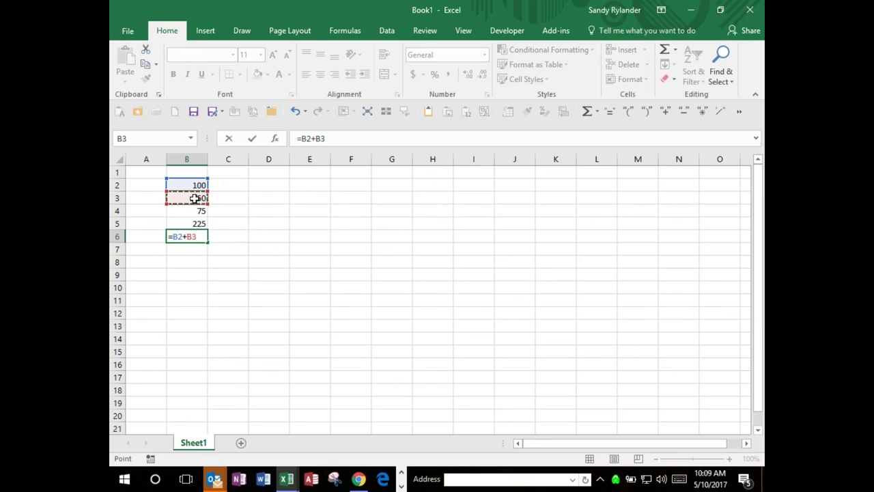
pyautogui.write('+')
pyautogui.click(198, 210)
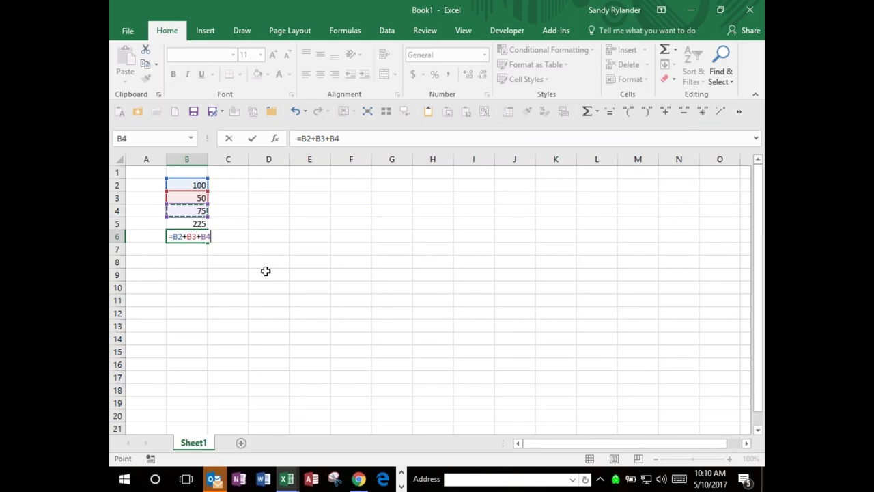
pyautogui.write('+')
pyautogui.press('BackSpace')
pyautogui.hotkey('ctrl', 'Return')
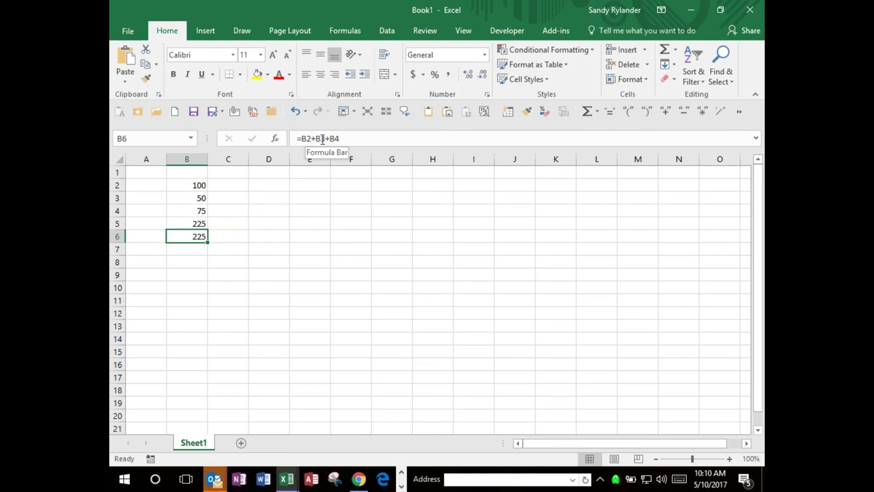
# Step: Set the value in cell B3 to 55 and inspect the formula in B5
pyautogui.click(200, 224)
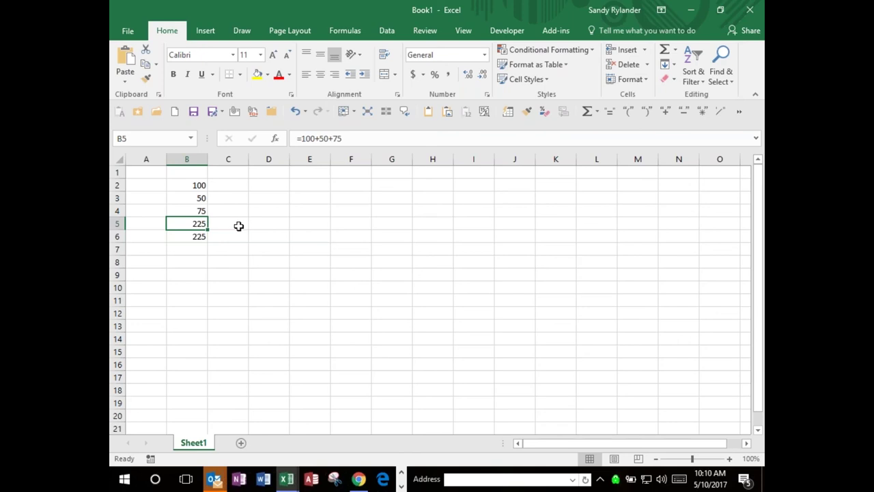
pyautogui.click(201, 197)
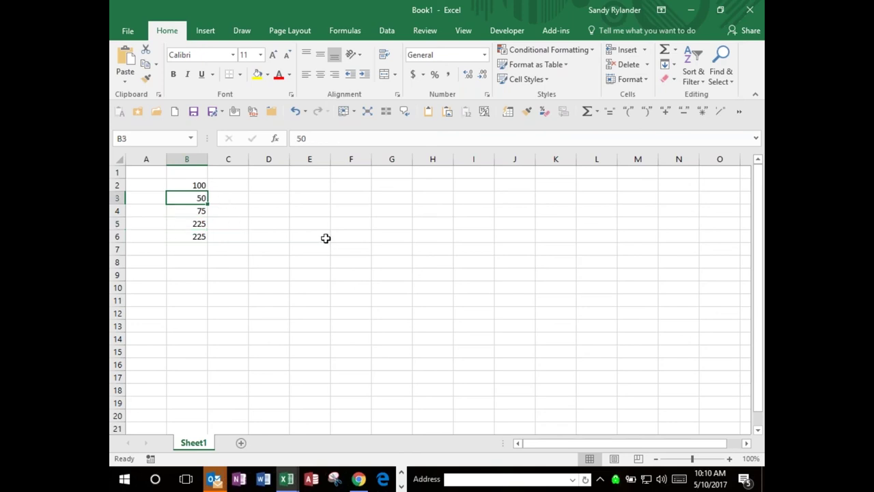
pyautogui.press('F2')
pyautogui.write('55')
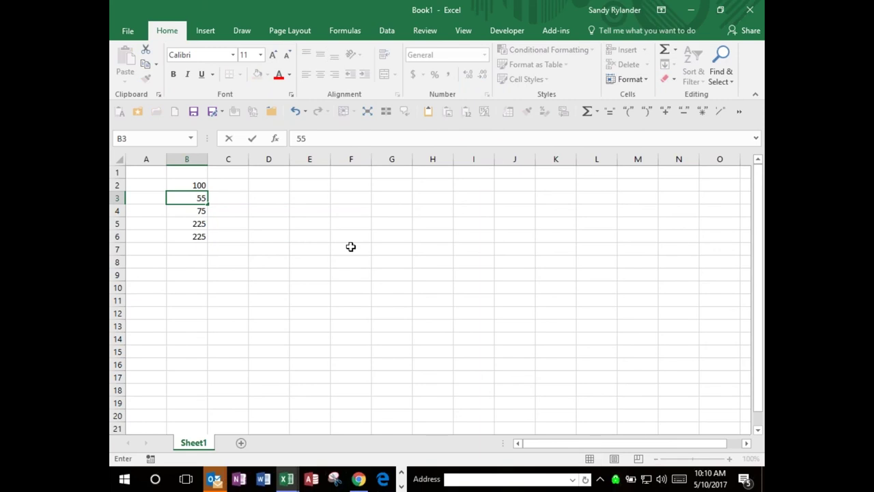
pyautogui.press('Return')
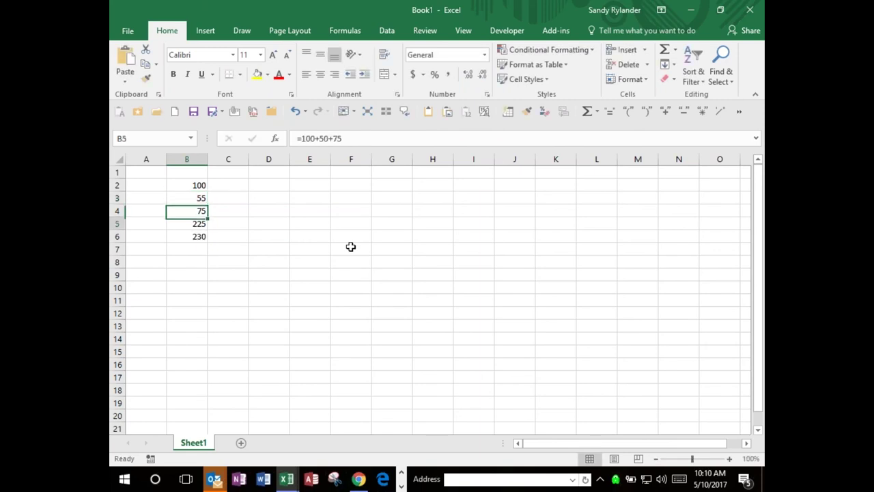
pyautogui.press('Down')
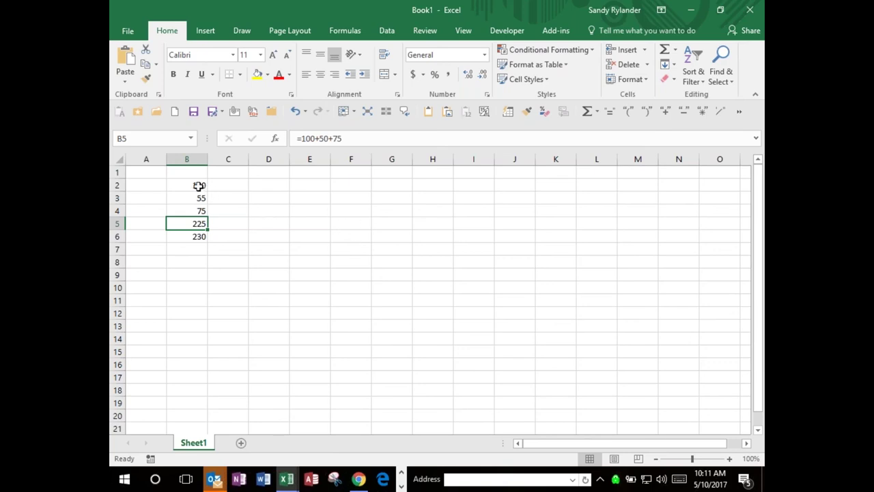
# Step: Review the values in B2 to B4 and clear the formulas from cells B5 and B6
pyautogui.moveTo(198, 186); pyautogui.dragTo(197, 207)
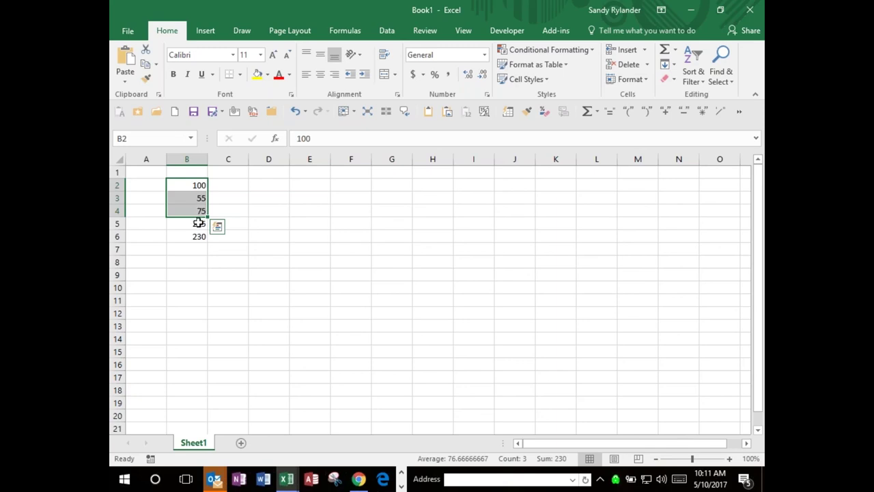
pyautogui.click(195, 233)
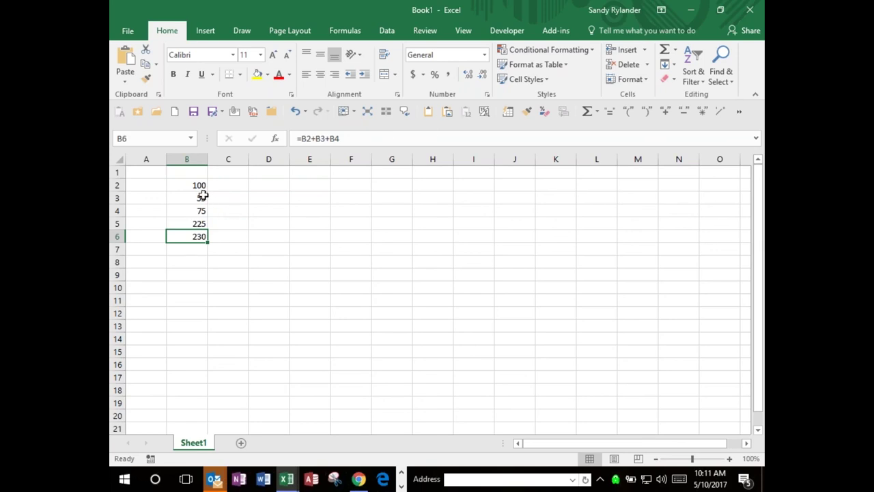
pyautogui.moveTo(196, 223); pyautogui.dragTo(198, 232)
pyautogui.press('Delete')
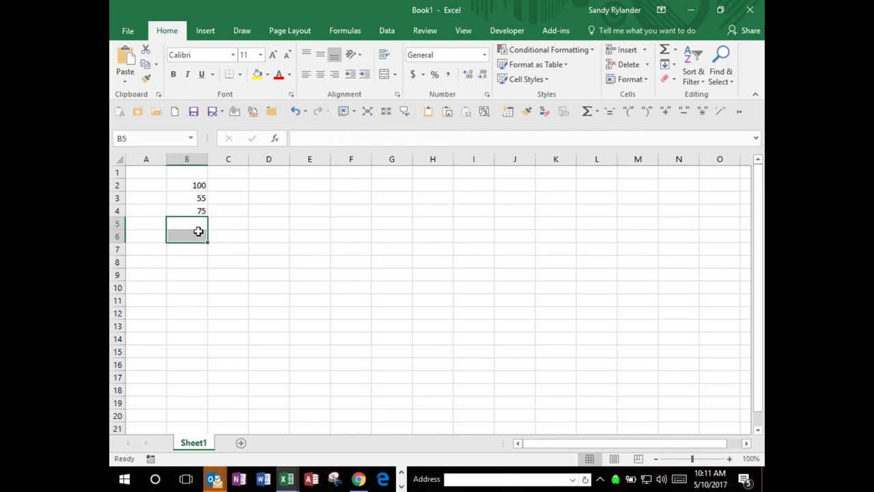
# Step: Enter =B2+B3+B4+ in cell B5 with the proposed typo correction accepted, and undo the entry
pyautogui.click(194, 222)
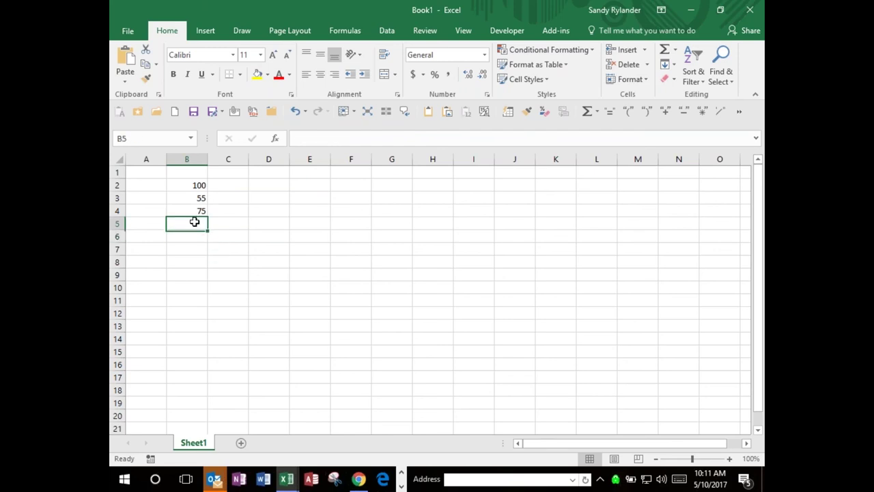
pyautogui.press('F2')
pyautogui.write('=')
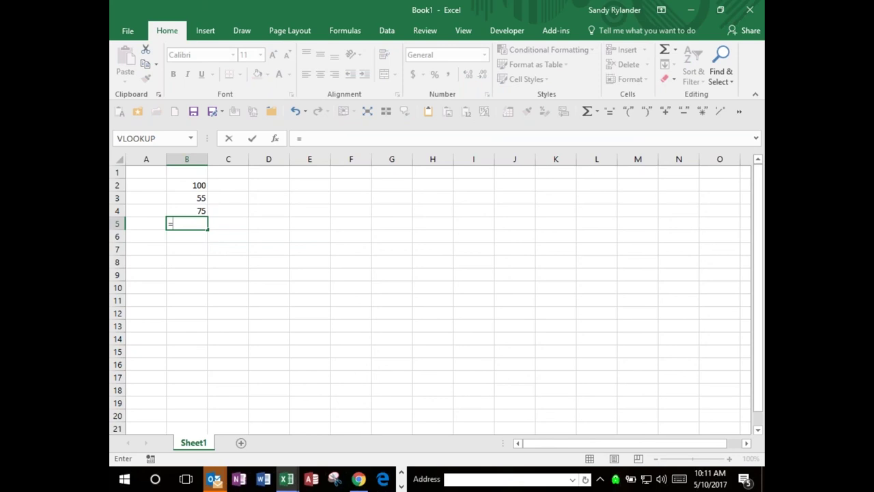
pyautogui.click(196, 189)
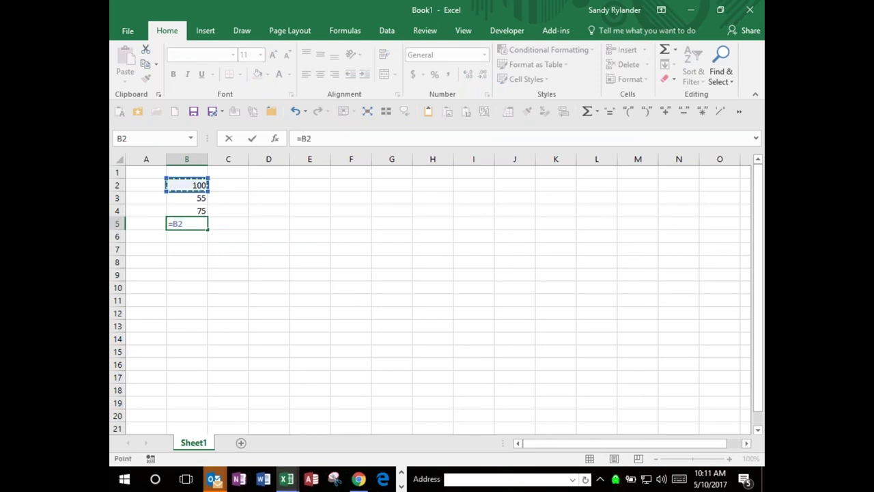
pyautogui.write('+')
pyautogui.press('Up')
pyautogui.press('Up')
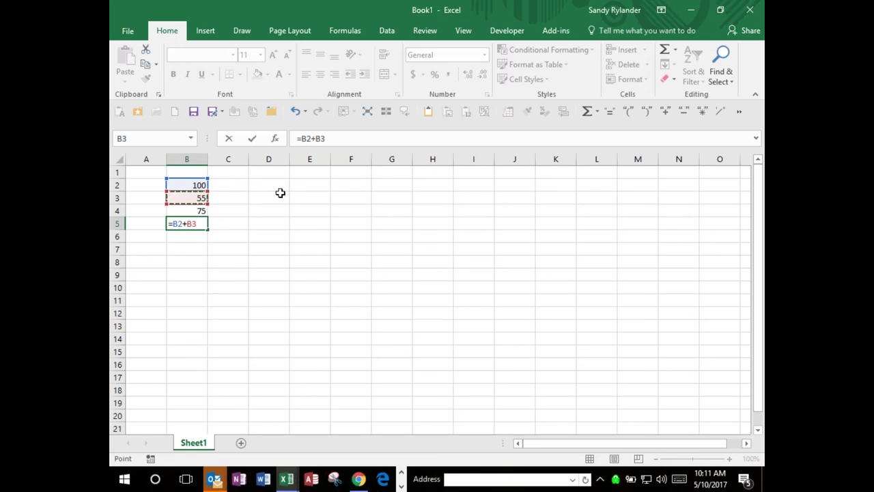
pyautogui.write('+B4')
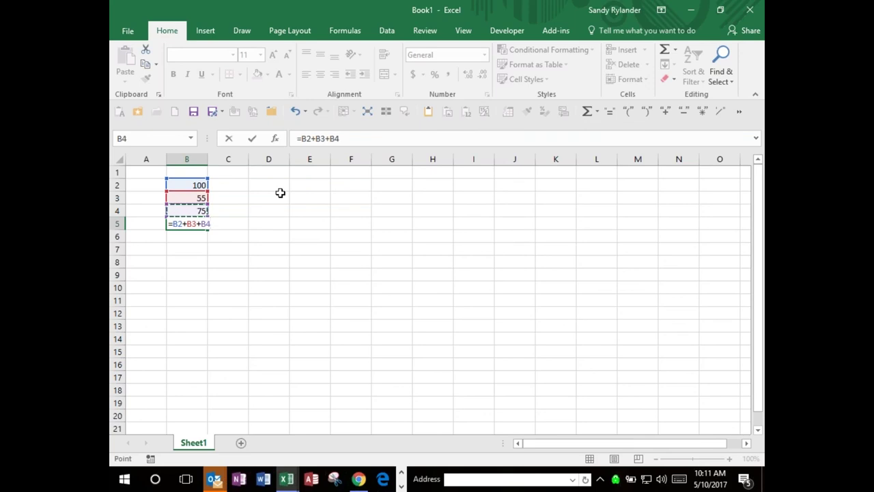
pyautogui.write('+')
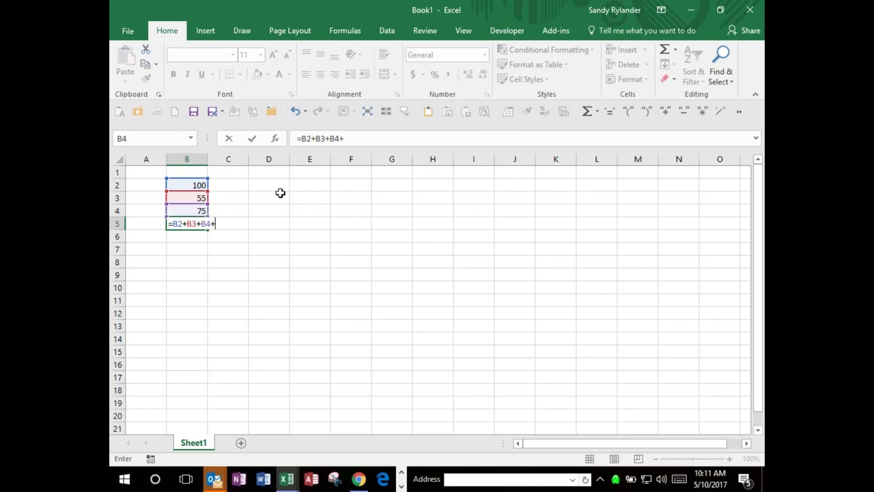
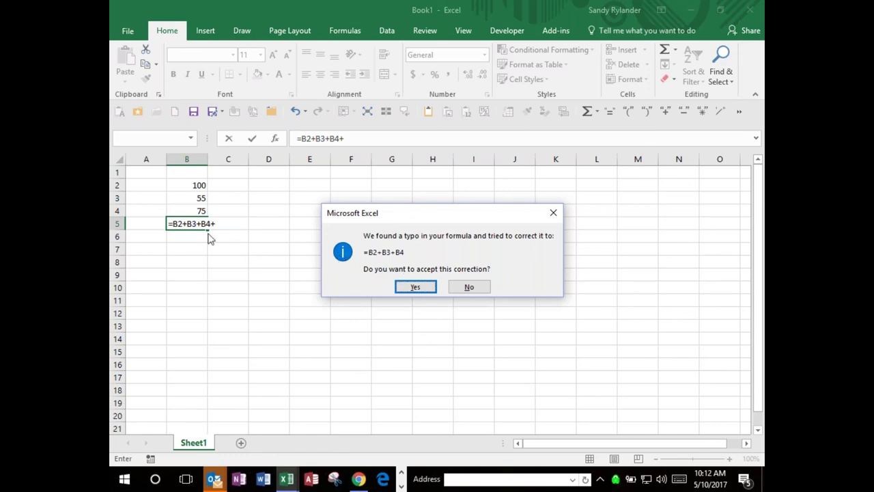
pyautogui.click(414, 288)
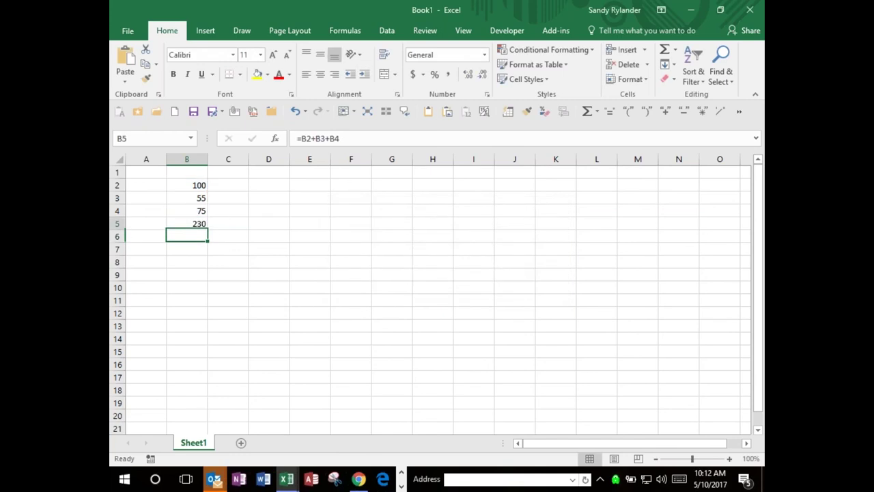
pyautogui.hotkey('ctrl', 'z')
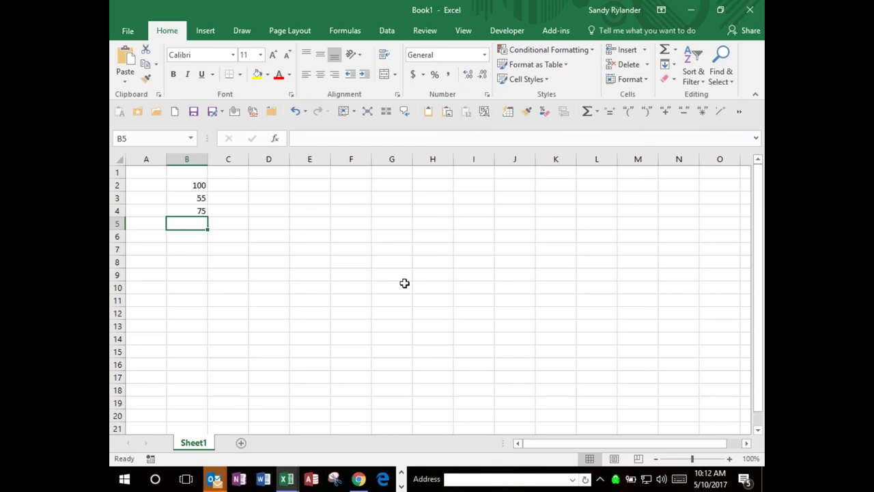
# Step: Enter the formula =B2*B3-B4 in cell B5, and clear the cell again
pyautogui.press('F2')
pyautogui.write('=')
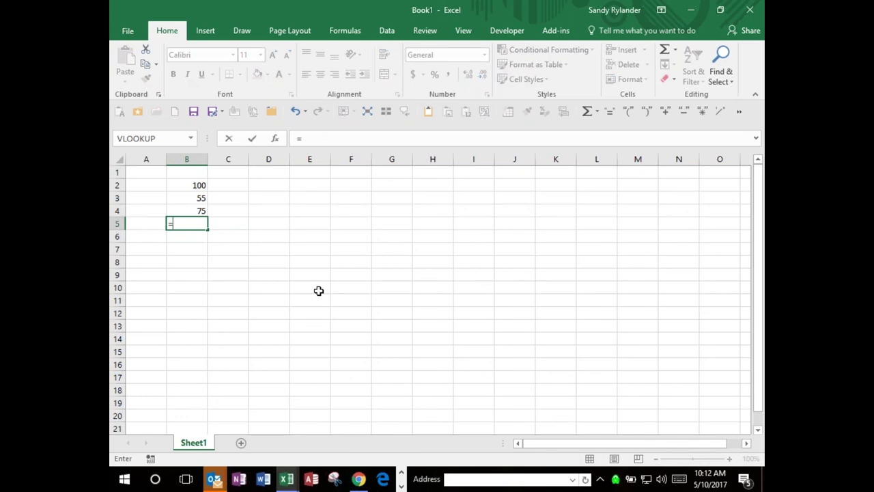
pyautogui.click(198, 186)
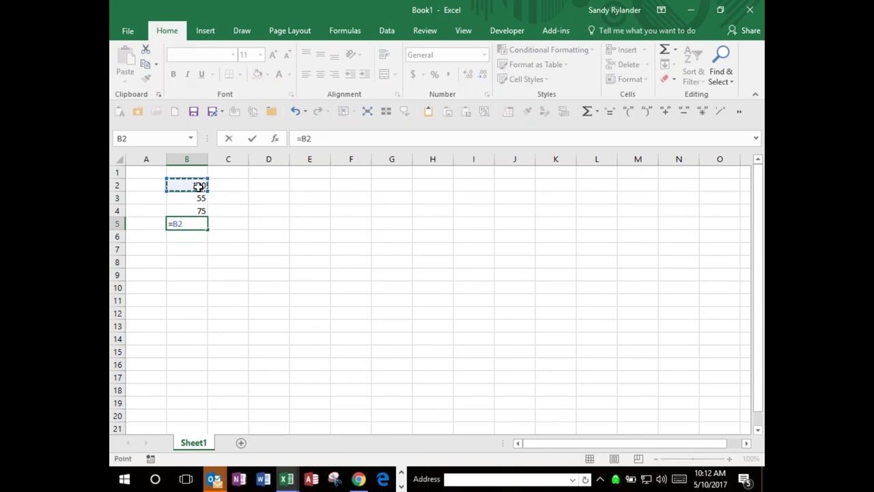
pyautogui.write('*')
pyautogui.click(196, 197)
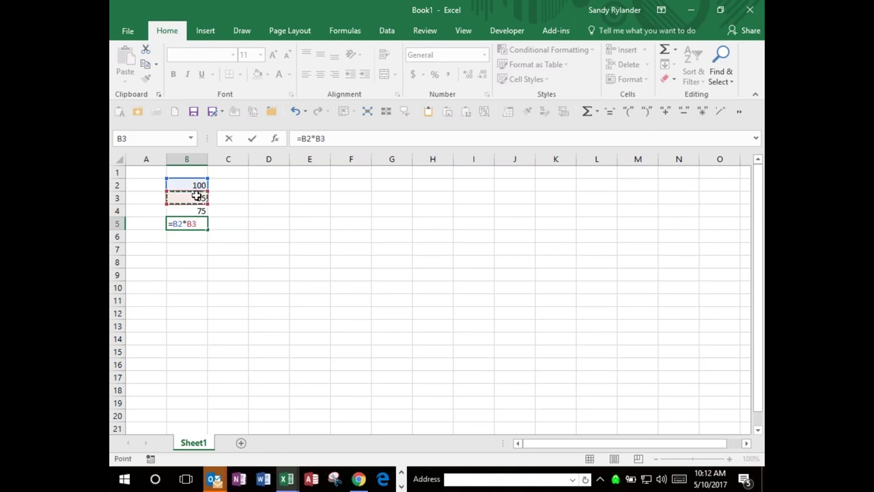
pyautogui.write('-')
pyautogui.click(199, 209)
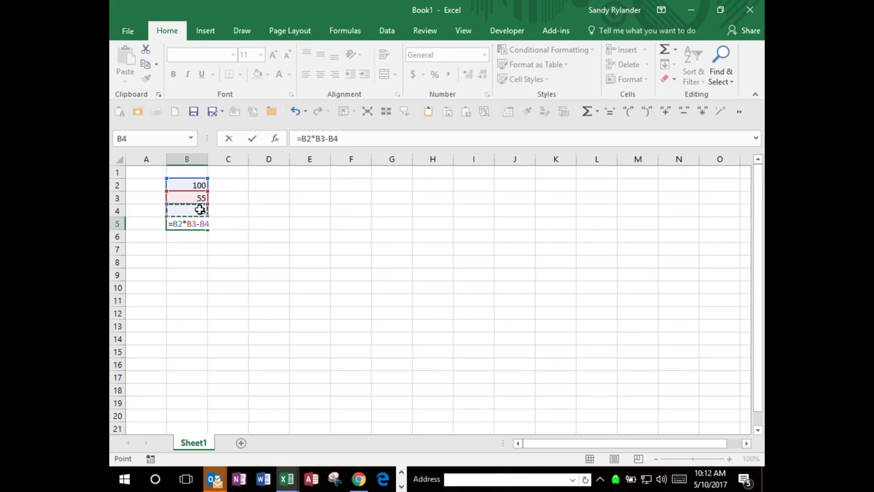
pyautogui.hotkey('ctrl', 'Return')
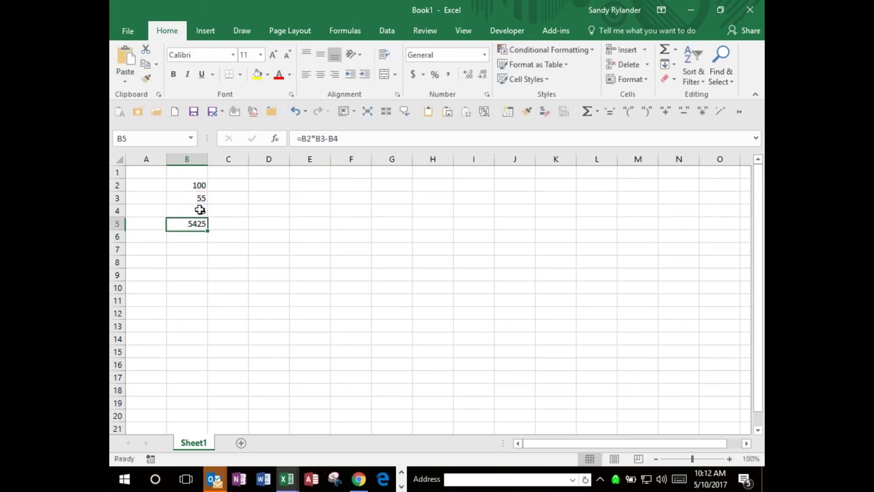
pyautogui.press('Delete')
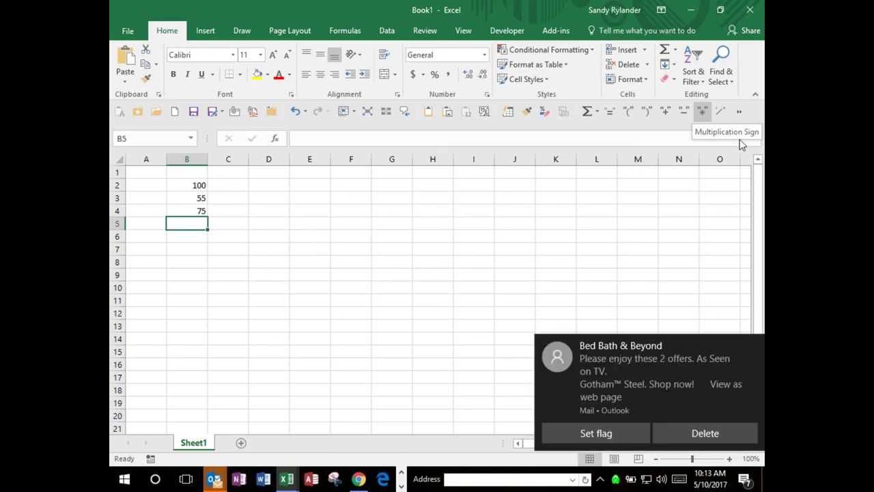
# Step: Delete the incoming promotional e-mail directly from its pop-up notification
pyautogui.click(701, 433)
pyautogui.click(701, 433)
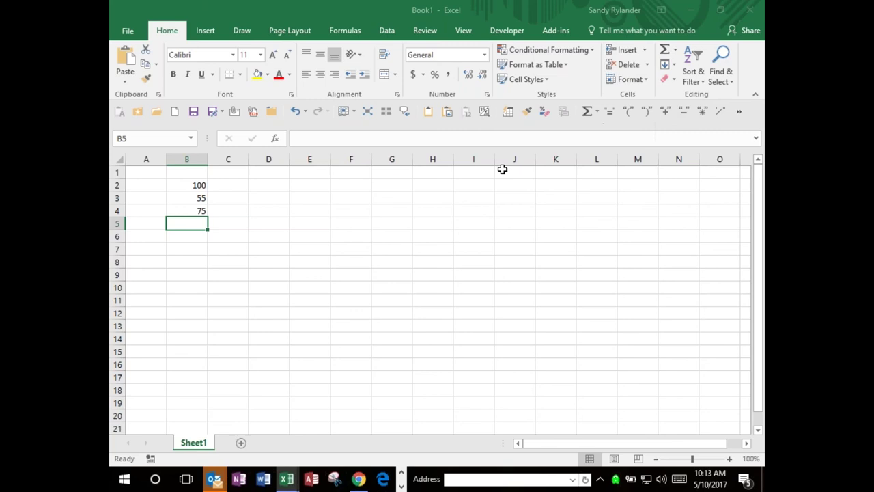
# Step: Open Word, decline loading the auto-saved Normal template changes, and close document recovery with the unopened recovered files removed
pyautogui.click(263, 479)
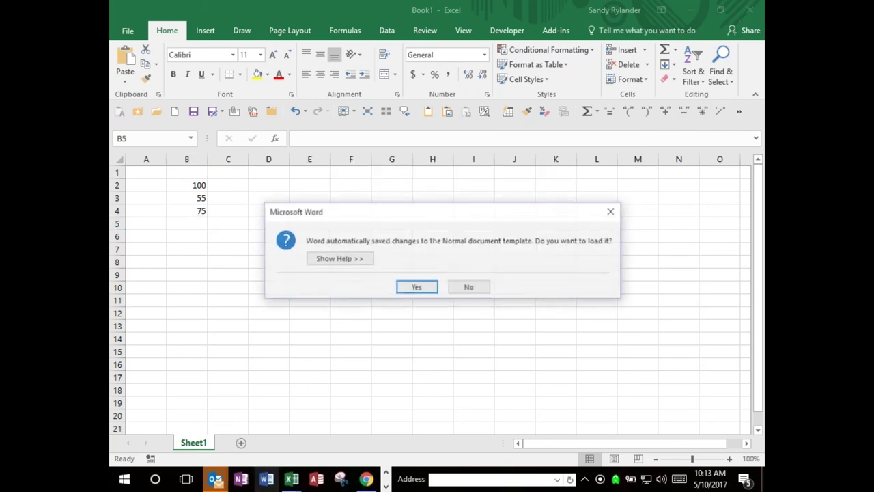
pyautogui.click(471, 288)
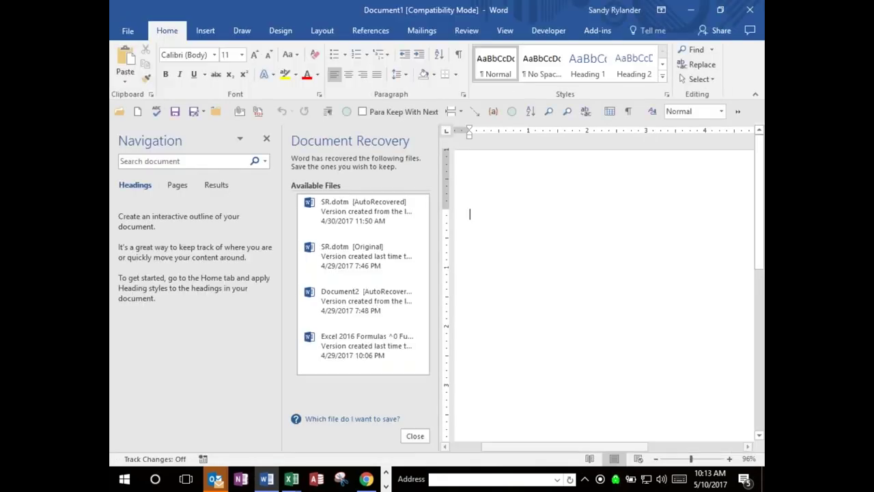
pyautogui.click(414, 440)
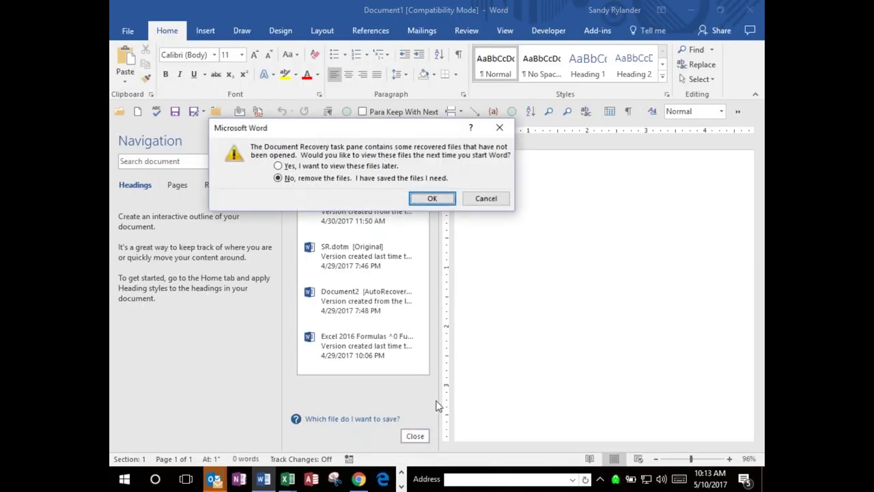
pyautogui.click(445, 199)
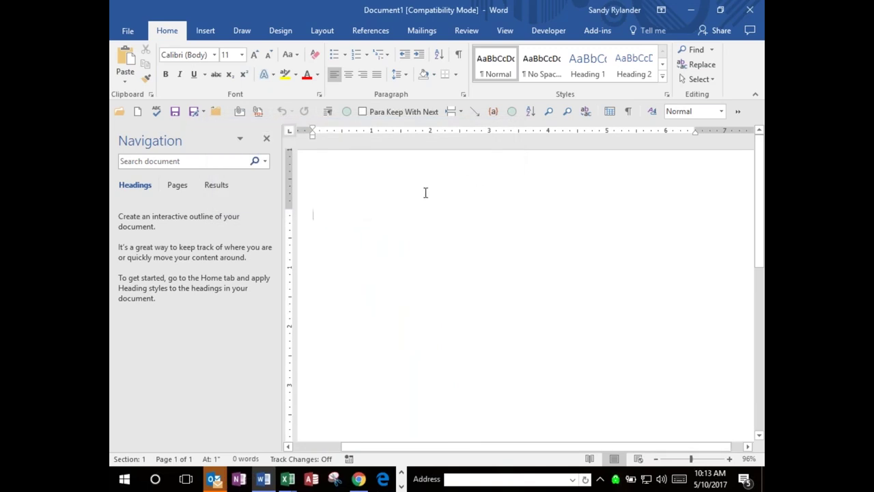
# Step: Write the expression =5+2*3 on the first line of the blank document
pyautogui.write('=')
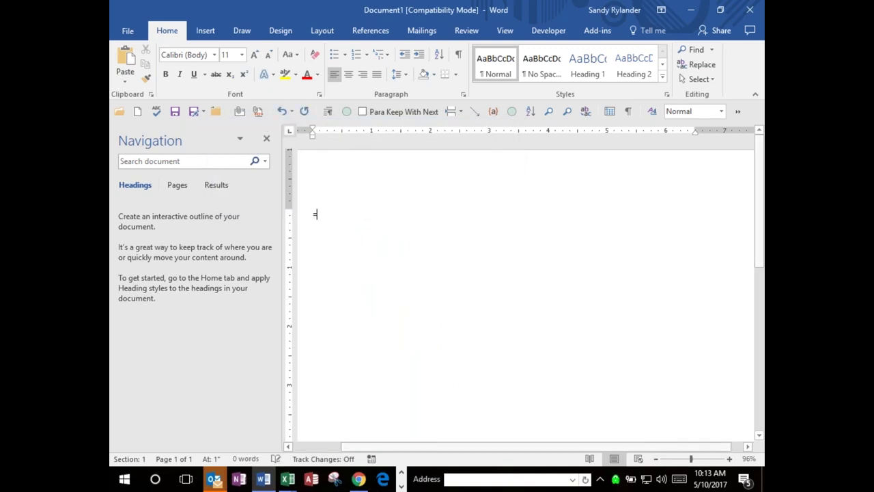
pyautogui.write('5')
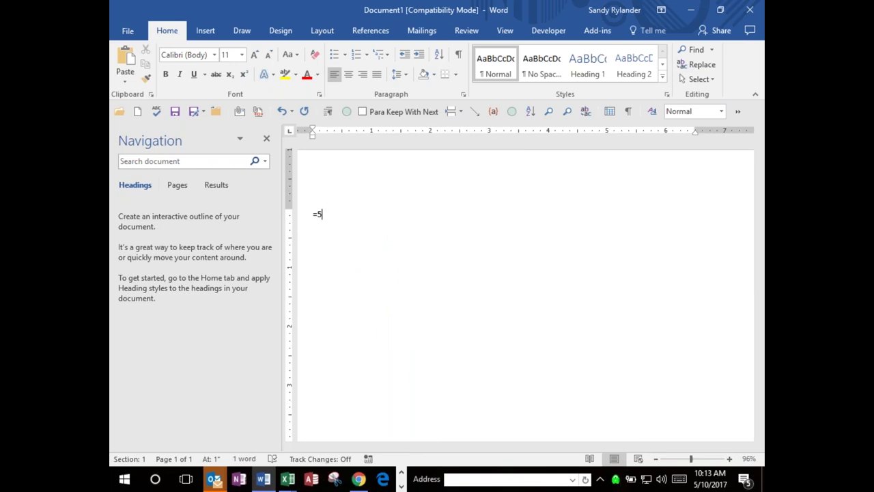
pyautogui.write('+2*3')
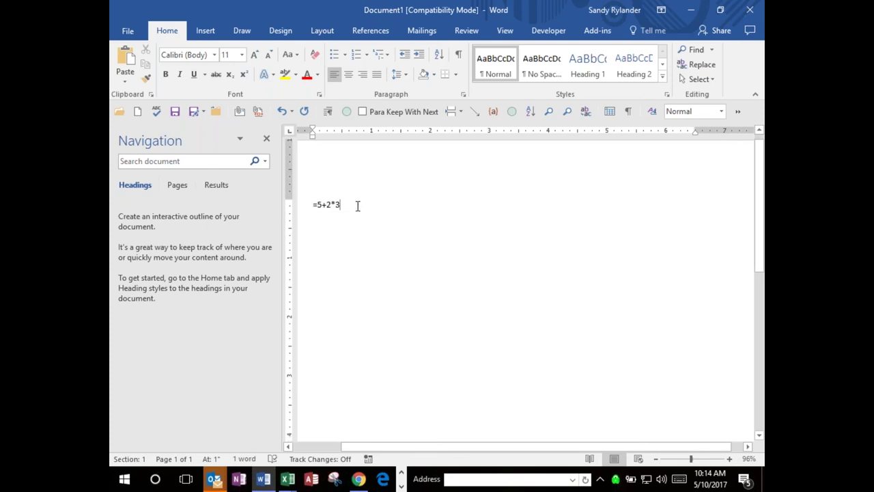
# Step: Add the two possible answers, =21 and 11, on separate lines below the expression =5+2*3
pyautogui.press('Return')
pyautogui.write('=')
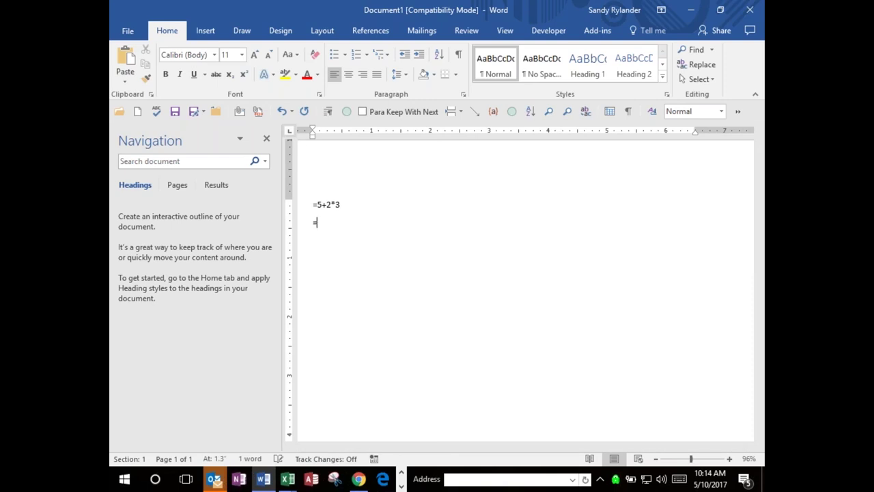
pyautogui.write('21')
pyautogui.click(327, 205)
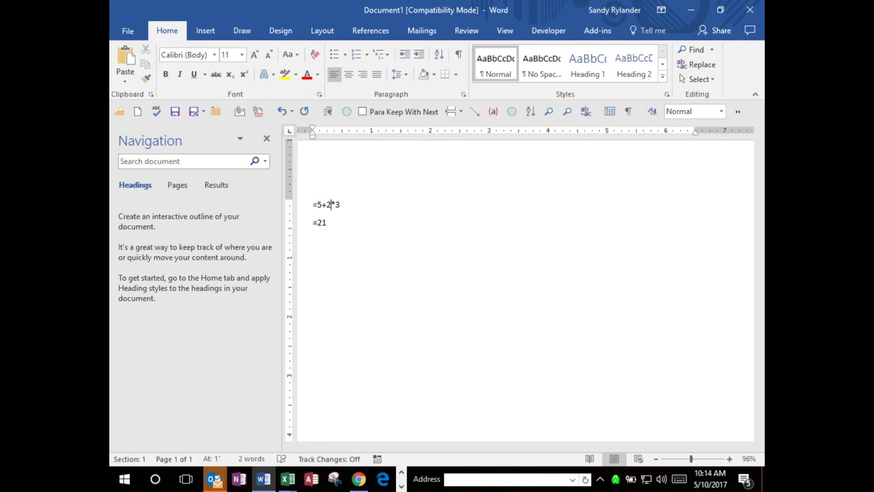
pyautogui.click(340, 204)
pyautogui.click(327, 222)
pyautogui.press('Return')
pyautogui.write('11')
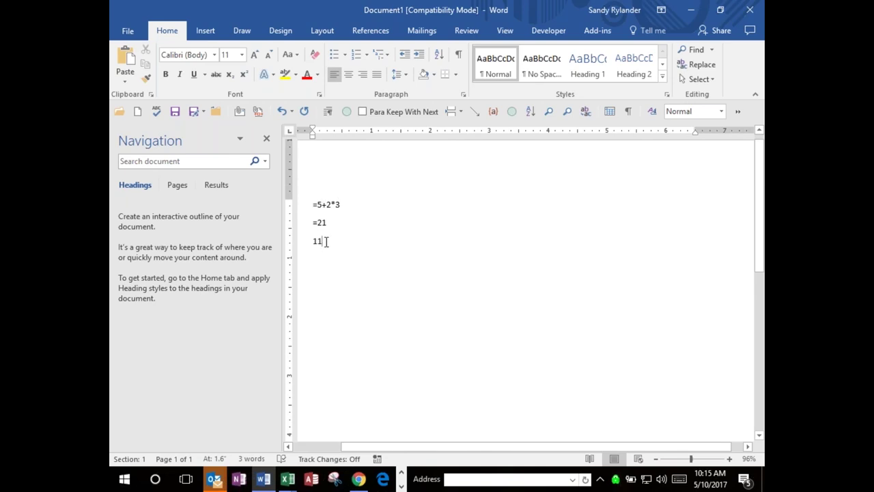
# Step: Copy the expression =5+2*3 from the Word document into cell D6 of Book1 in Excel and calculate it
pyautogui.press('alt')
pyautogui.hotkey('alt', 'Tab')
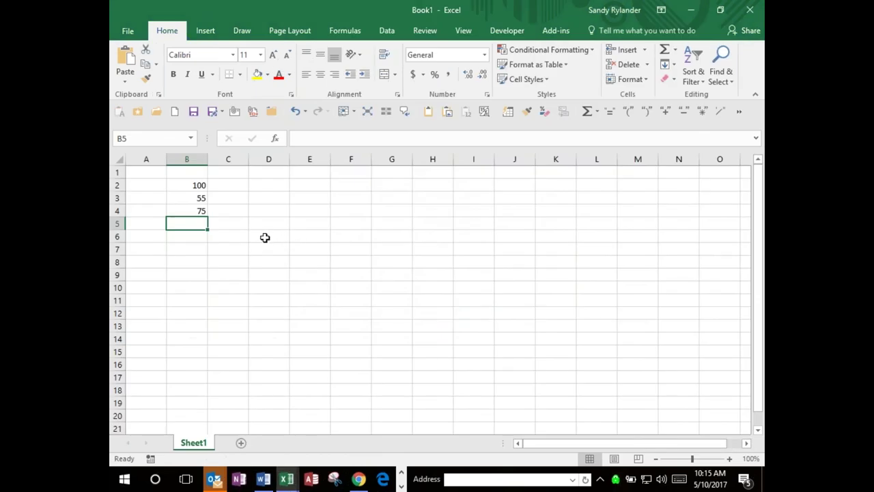
pyautogui.click(265, 237)
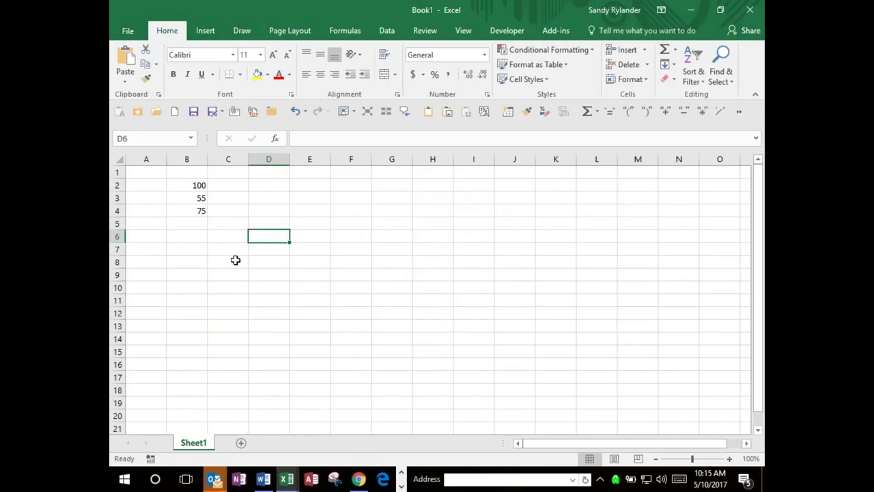
pyautogui.hotkey('alt', 'Tab')
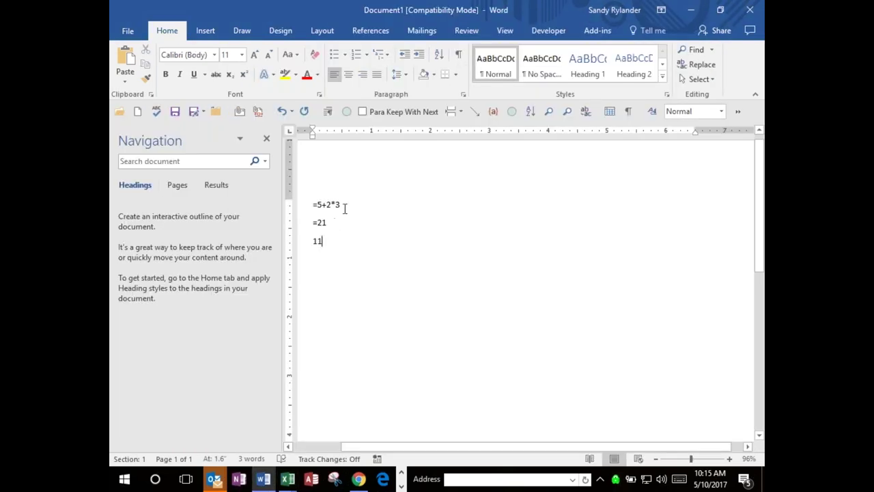
pyautogui.moveTo(343, 204)
pyautogui.mouseDown()
pyautogui.moveTo(312, 205)
pyautogui.moveTo(344, 206)
pyautogui.mouseUp()
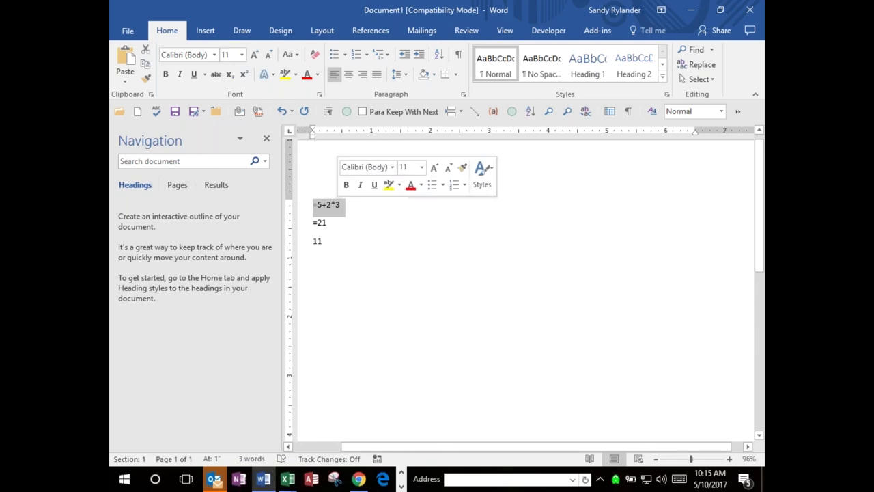
pyautogui.hotkey('alt', 'Tab')
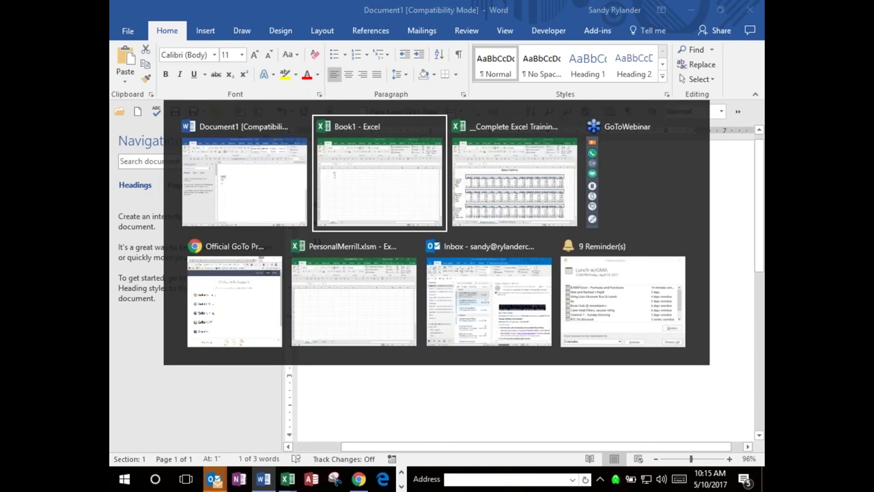
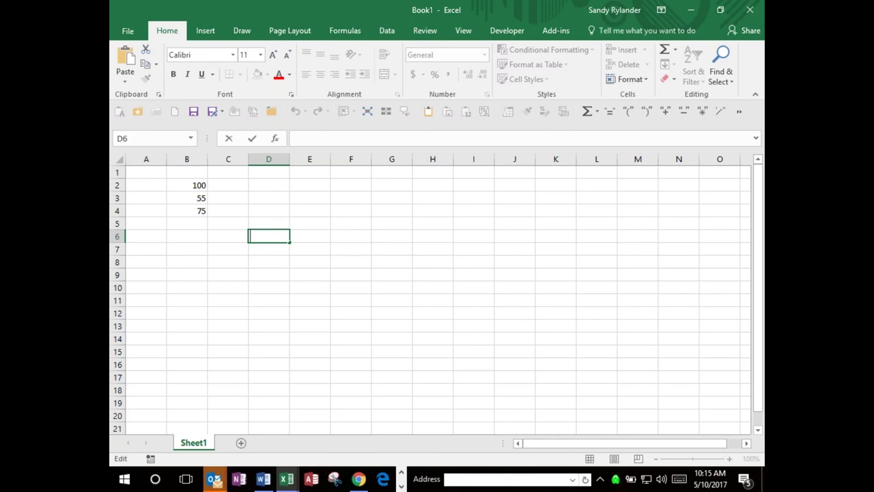
pyautogui.write('=5+2*3')
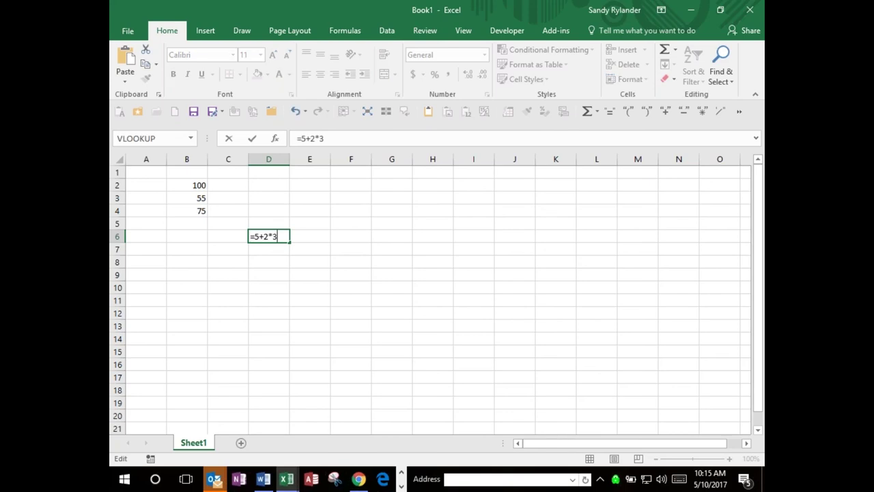
pyautogui.hotkey('ctrl', 'Return')
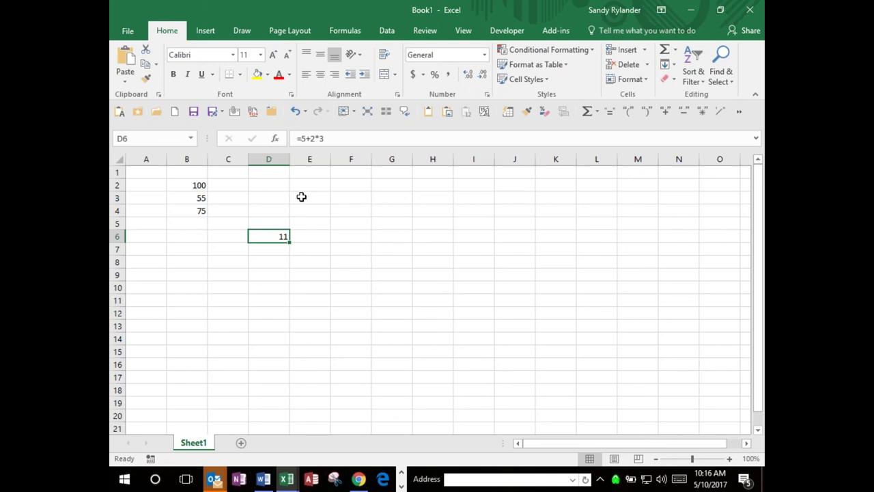
# Step: Add parentheses to the formula in D6 so it reads =(5+2)*3, calculate it, and clear the cell
pyautogui.click(301, 139)
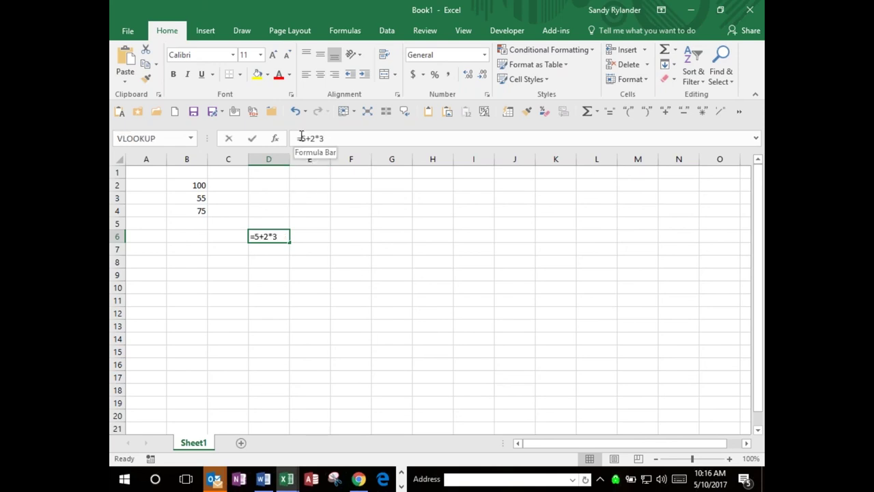
pyautogui.write('(')
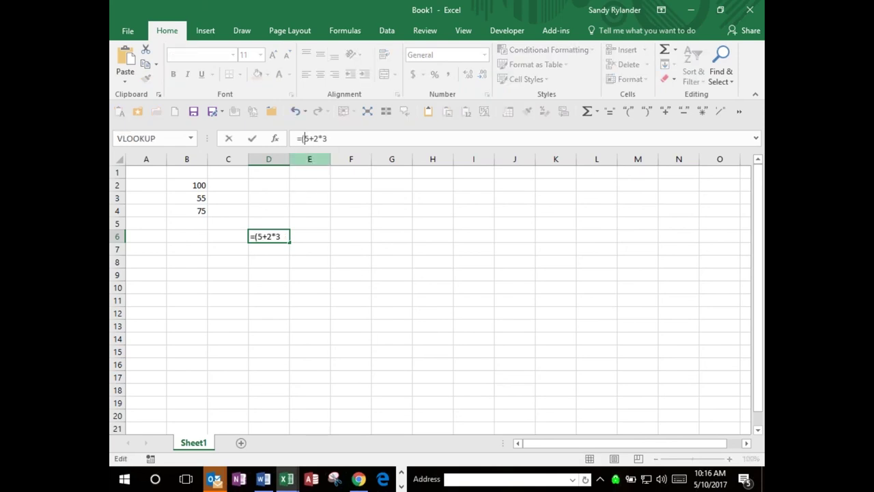
pyautogui.click(318, 138)
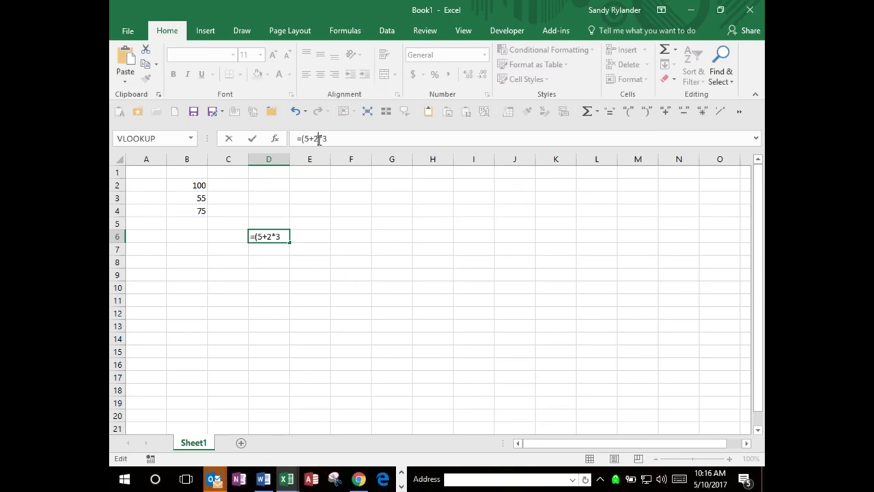
pyautogui.write(')')
pyautogui.hotkey('ctrl', 'Return')
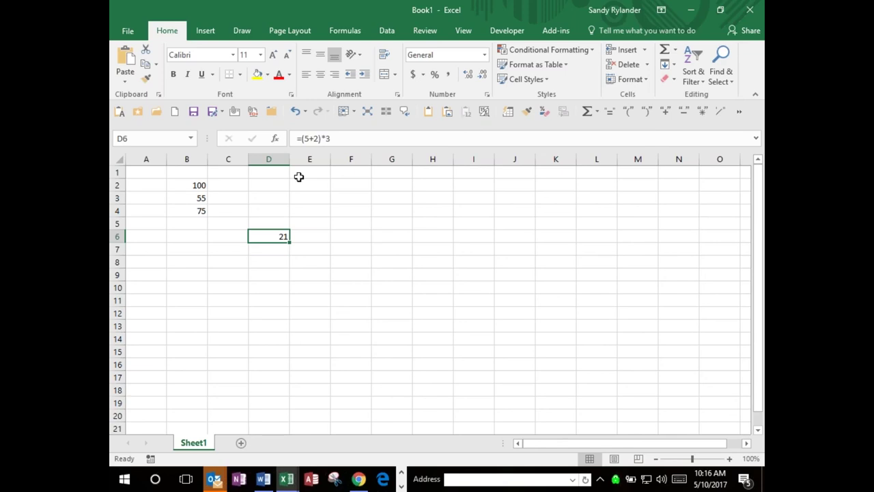
pyautogui.press('Delete')
pyautogui.click(192, 185)
pyautogui.moveTo(192, 186); pyautogui.dragTo(199, 206)
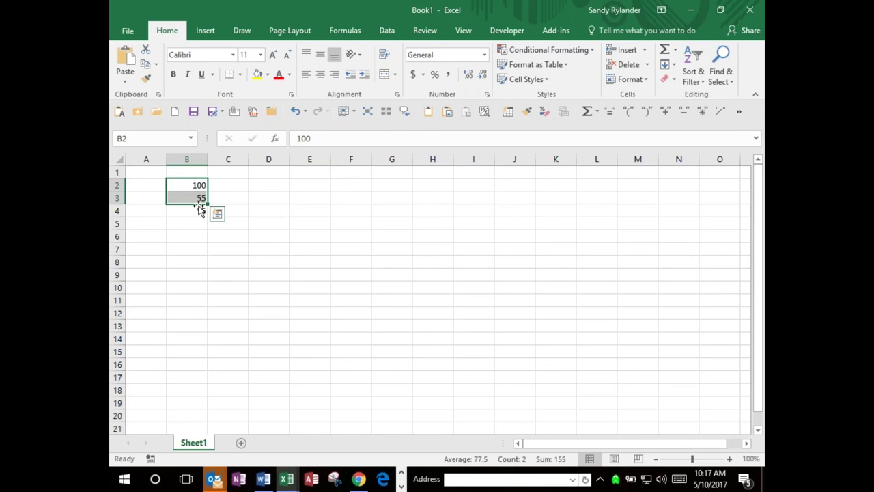
# Step: Switch to the Complete Excel Training Workbook and delete rows 11 to 24 from the Navigation Selection sheet
pyautogui.hotkey('alt', 'Tab')
pyautogui.hotkey('alt', 'Tab')
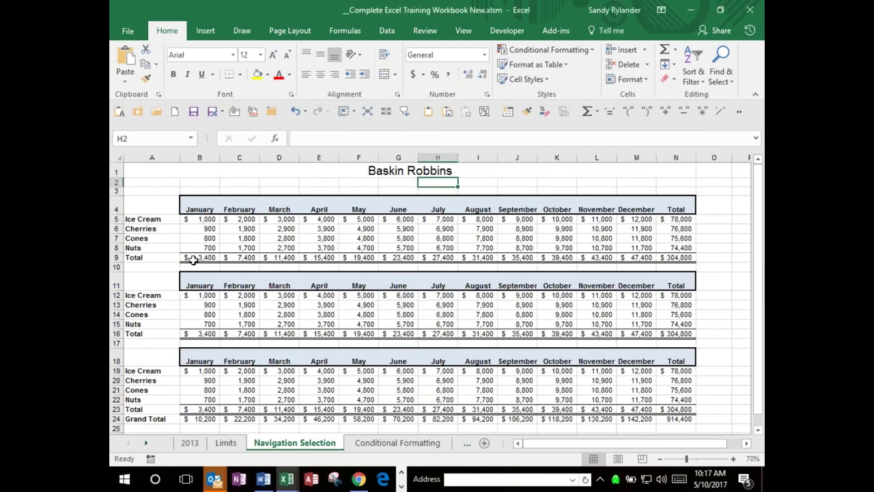
pyautogui.moveTo(144, 276); pyautogui.dragTo(366, 328)
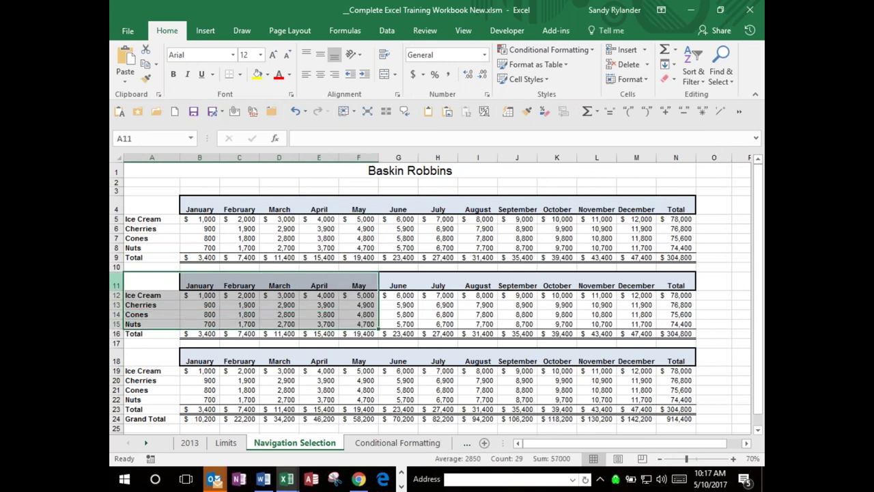
pyautogui.click(120, 282)
pyautogui.moveTo(120, 282); pyautogui.dragTo(130, 418)
pyautogui.rightClick(189, 359)
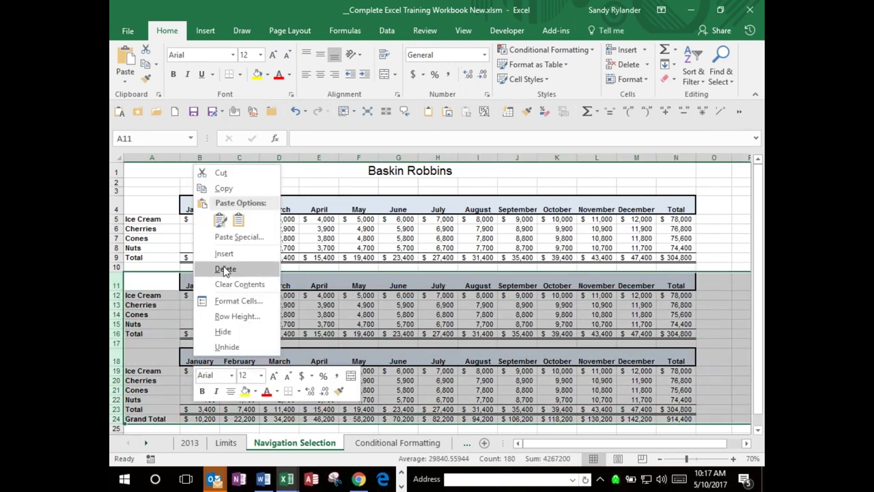
pyautogui.press('Escape')
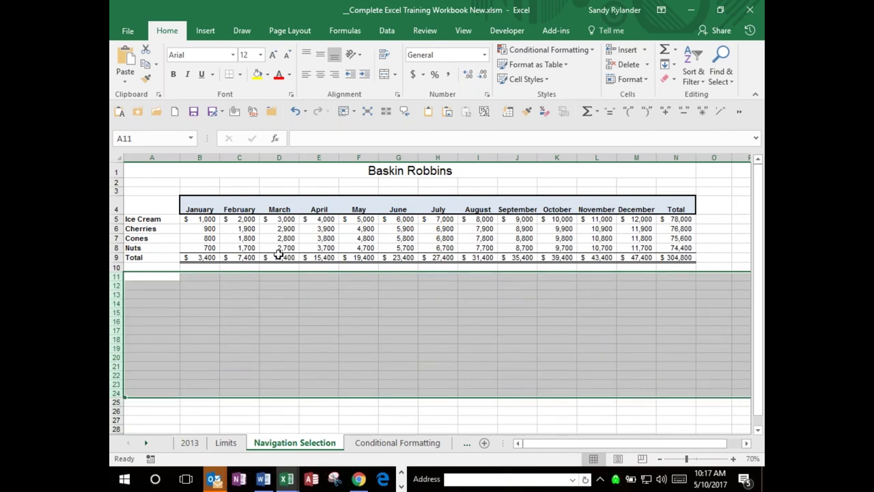
pyautogui.click(199, 293)
# Step: Clear the Total row formulas in cells B9 to N9
pyautogui.click(204, 257)
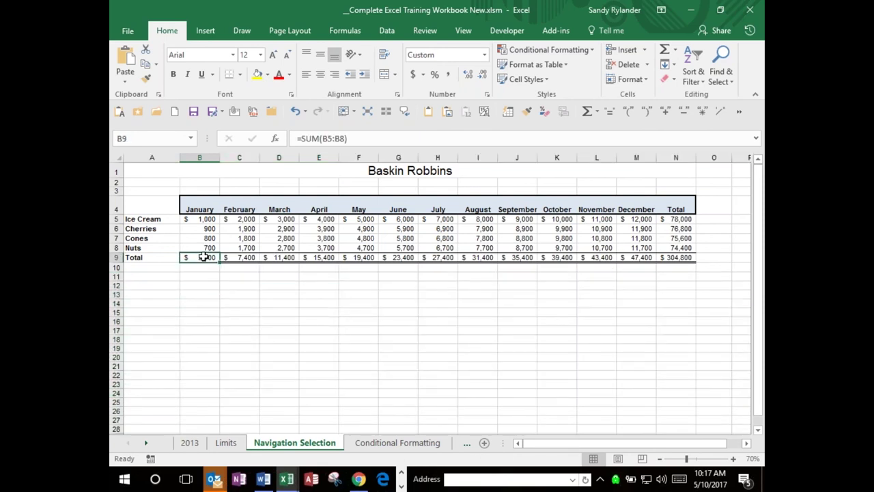
pyautogui.moveTo(203, 257); pyautogui.dragTo(659, 257)
pyautogui.press('Delete')
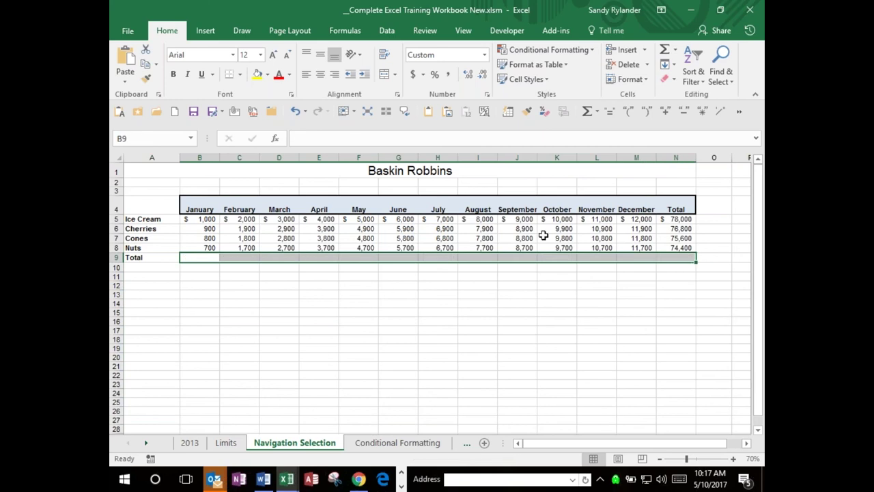
pyautogui.click(209, 257)
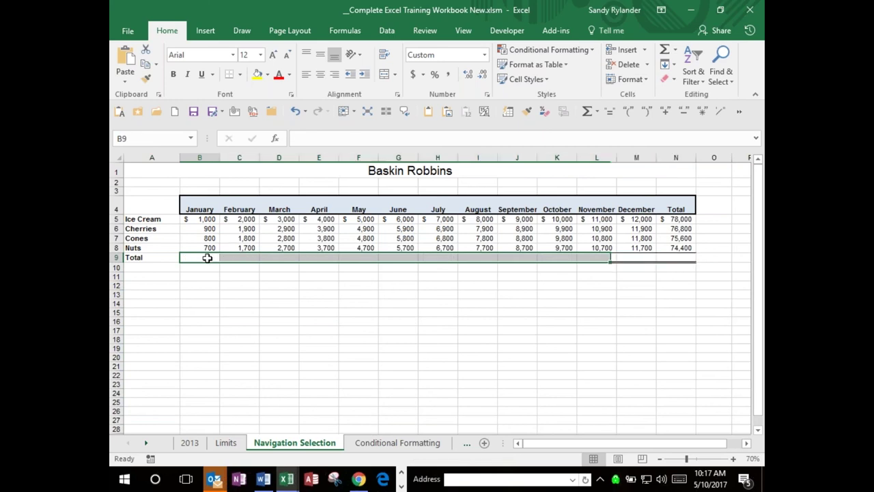
pyautogui.write('=')
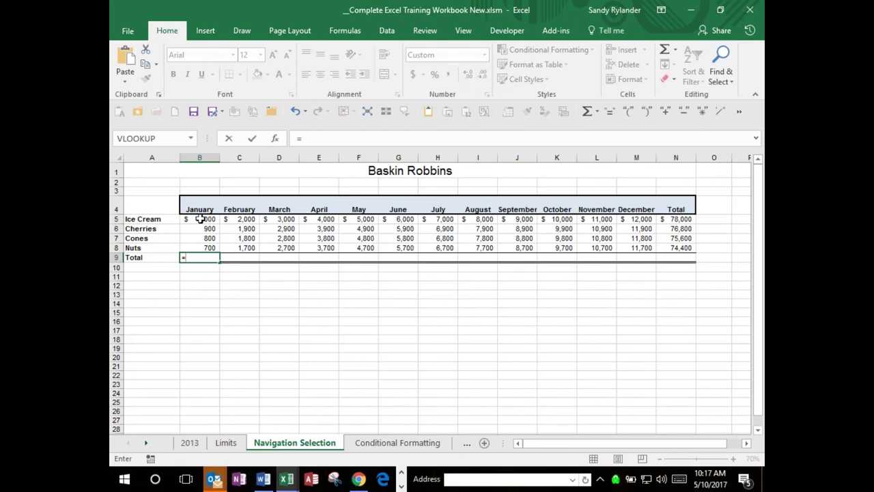
pyautogui.press('Escape')
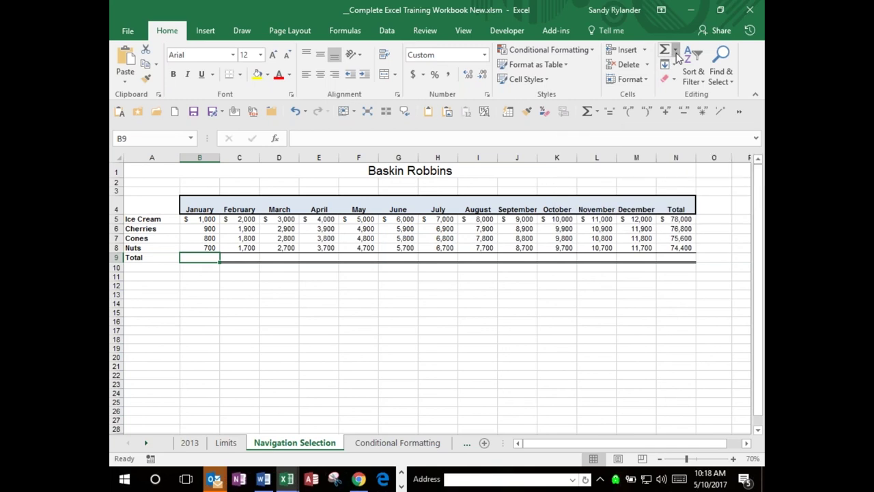
# Step: Total the January values in cell B9 with the AutoSum formula =SUM(B5:B8)
pyautogui.click(675, 51)
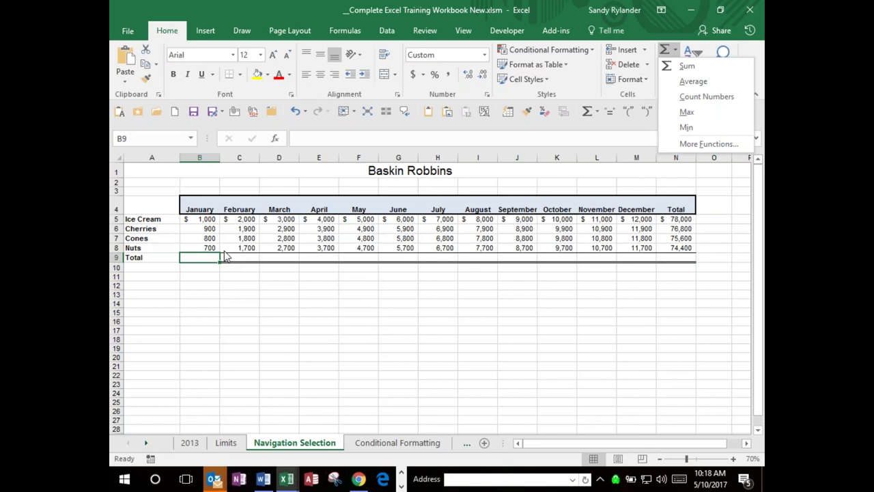
pyautogui.click(686, 67)
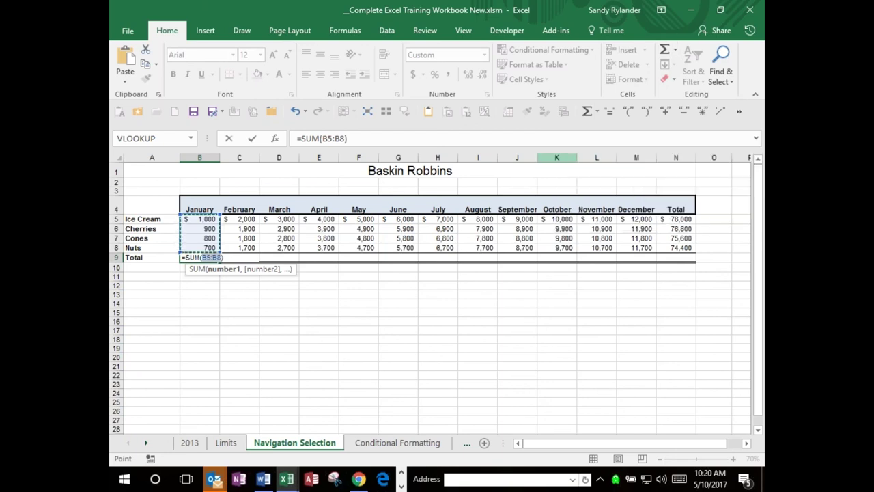
pyautogui.hotkey('ctrl', 'Return')
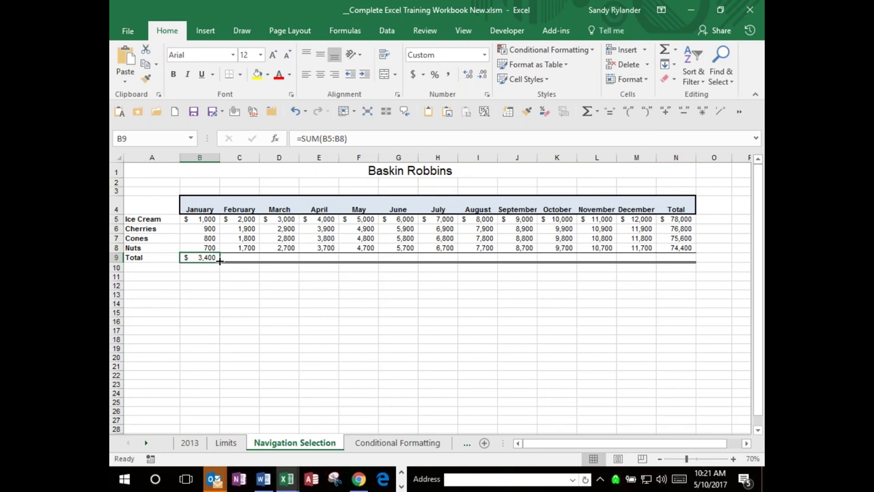
# Step: Fill the January SUM formula from B9 across the Total row to N9
pyautogui.moveTo(219, 260); pyautogui.dragTo(679, 263)
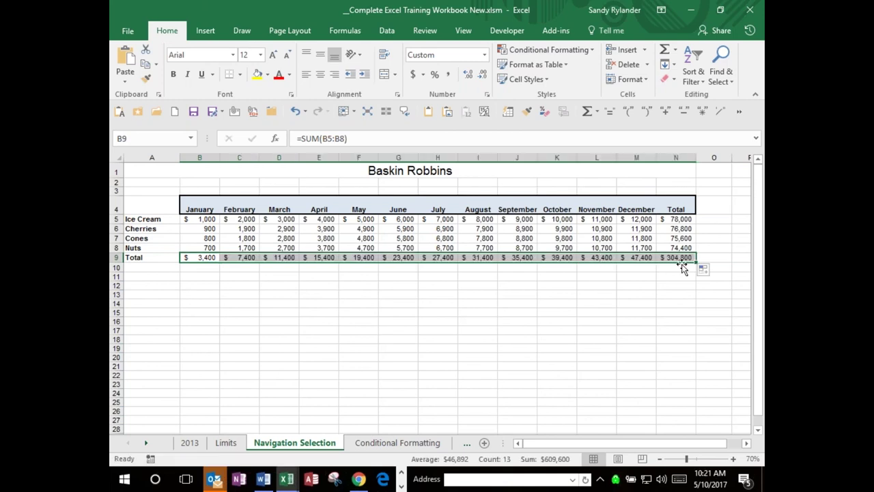
pyautogui.moveTo(696, 262)
pyautogui.mouseDown()
pyautogui.moveTo(577, 270)
pyautogui.moveTo(513, 258)
pyautogui.moveTo(227, 255)
pyautogui.mouseUp()
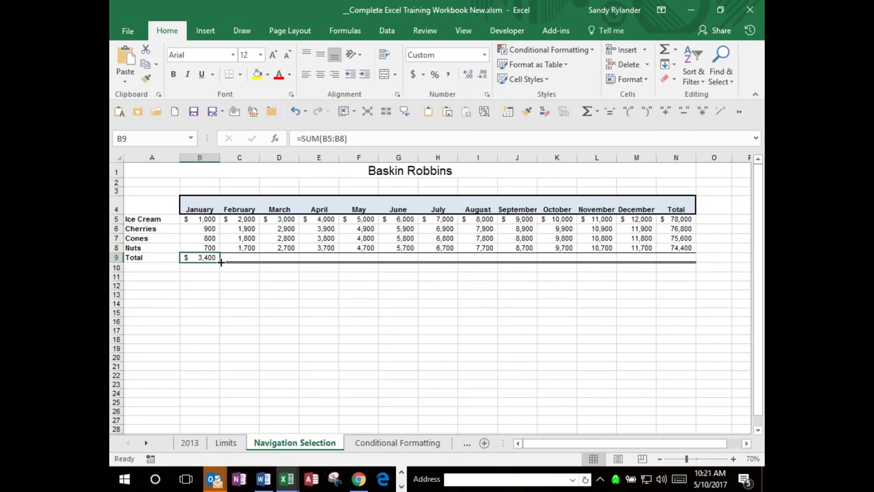
pyautogui.moveTo(222, 259); pyautogui.dragTo(682, 254)
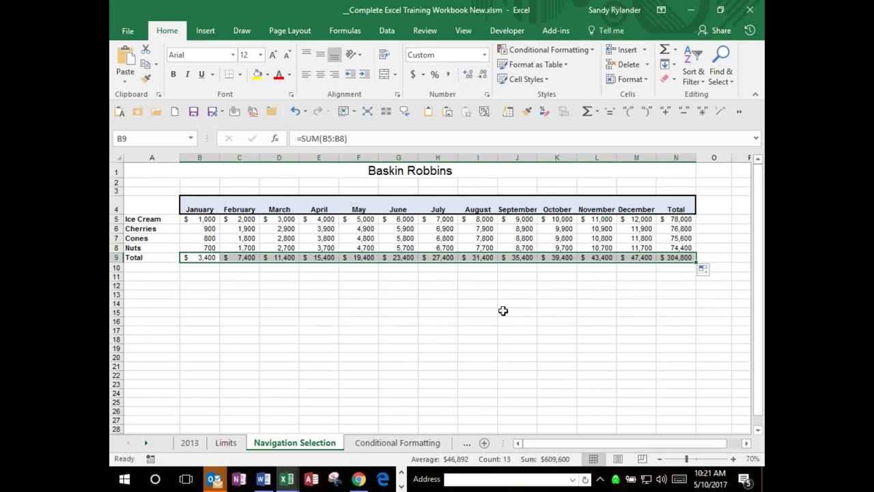
# Step: Examine how the cell references change in the copied SUM formulas from B9 to F9
pyautogui.click(212, 261)
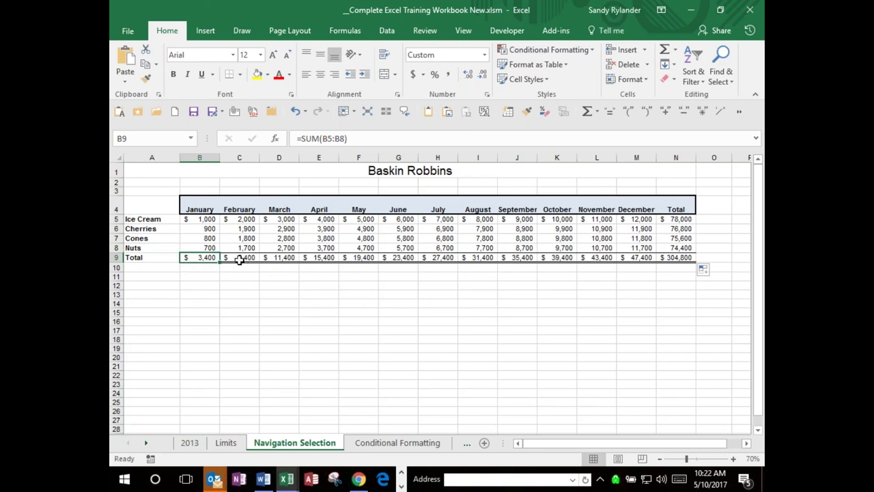
pyautogui.click(241, 259)
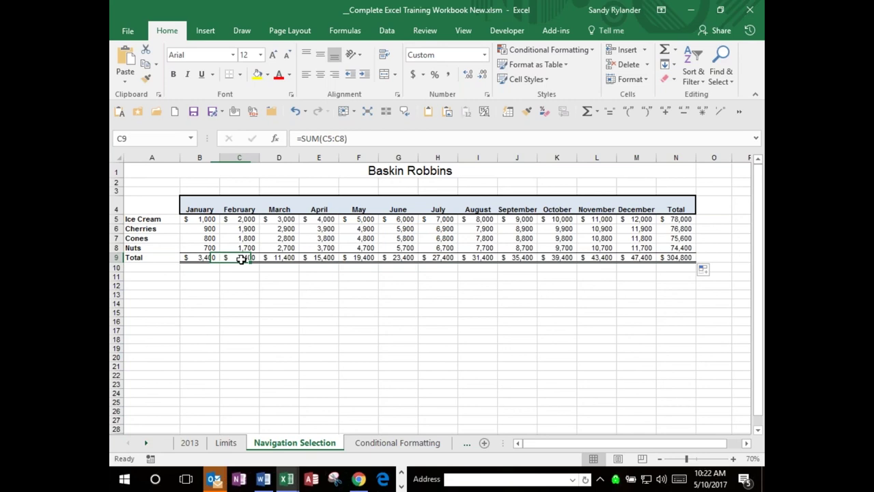
pyautogui.moveTo(241, 259); pyautogui.dragTo(246, 256)
pyautogui.click(282, 260)
pyautogui.press('Right')
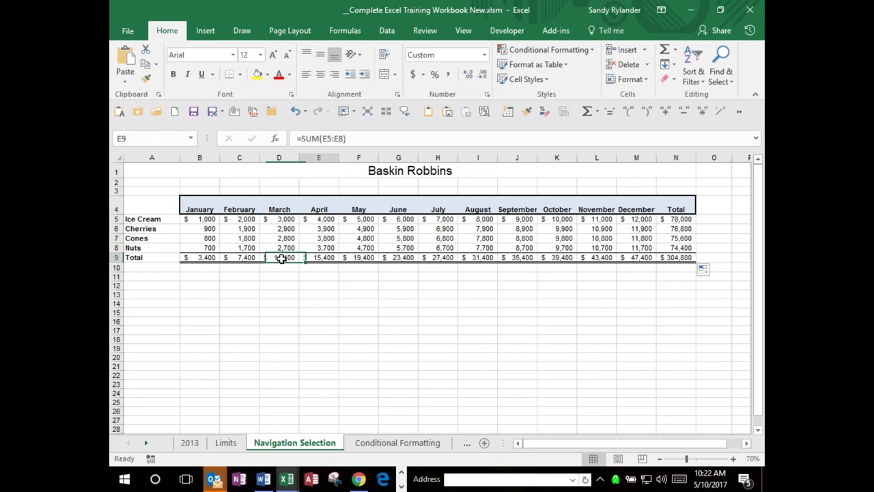
pyautogui.press('Right')
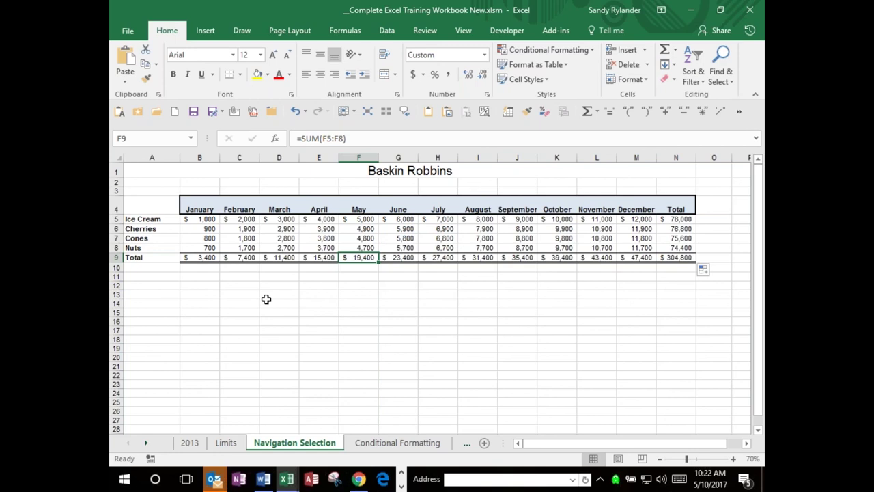
# Step: Enter the label "Relative Cell Addressing" in cell E14 and move it down to cell E20
pyautogui.click(310, 309)
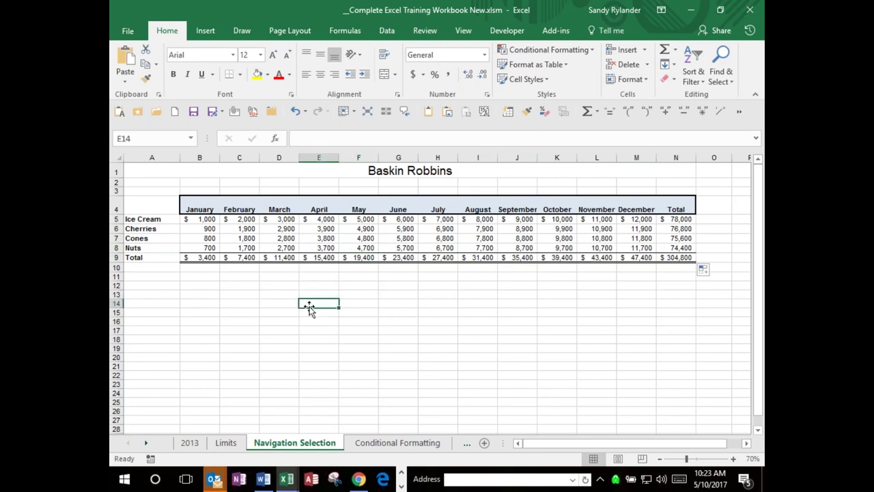
pyautogui.write('Relative C')
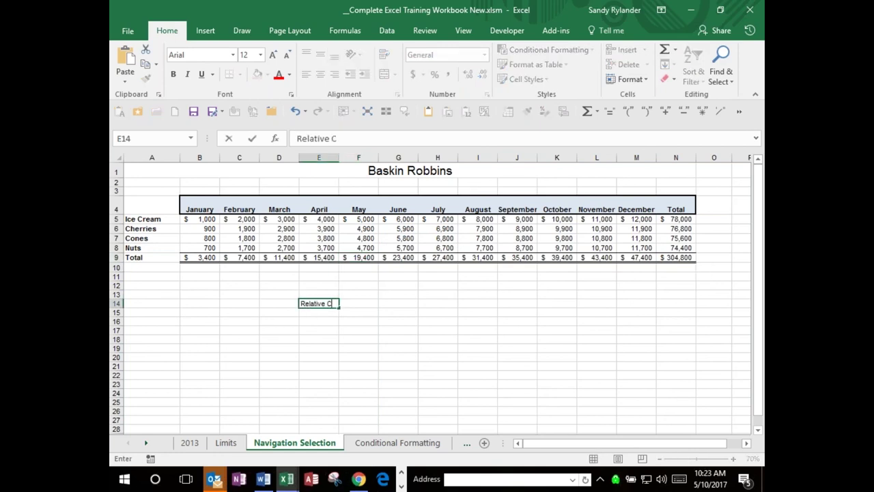
pyautogui.write('ell Addressing')
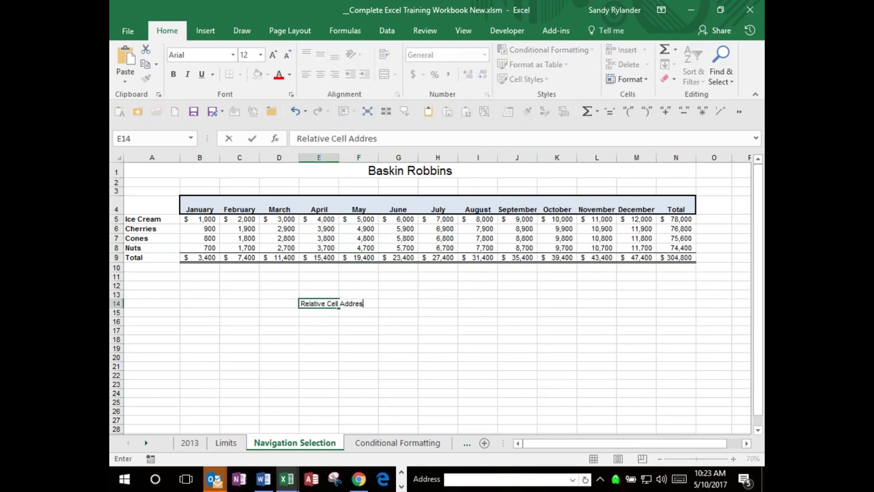
pyautogui.press('Return')
pyautogui.press('Return')
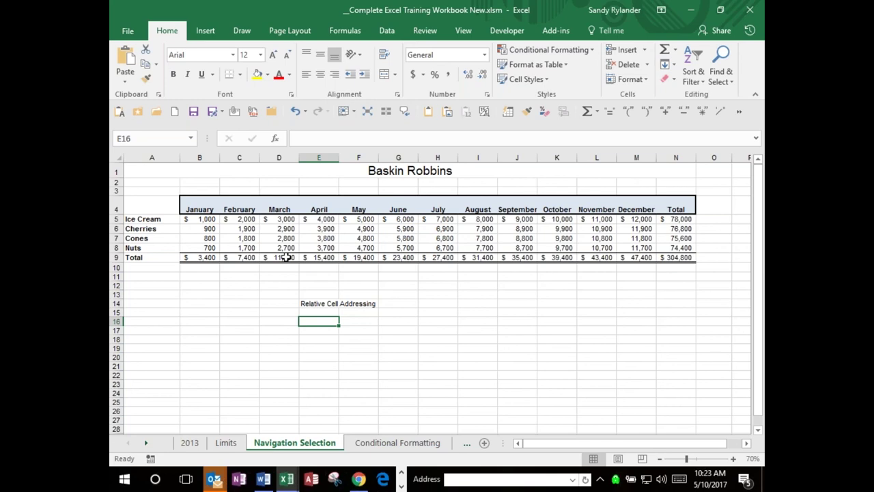
pyautogui.click(324, 304)
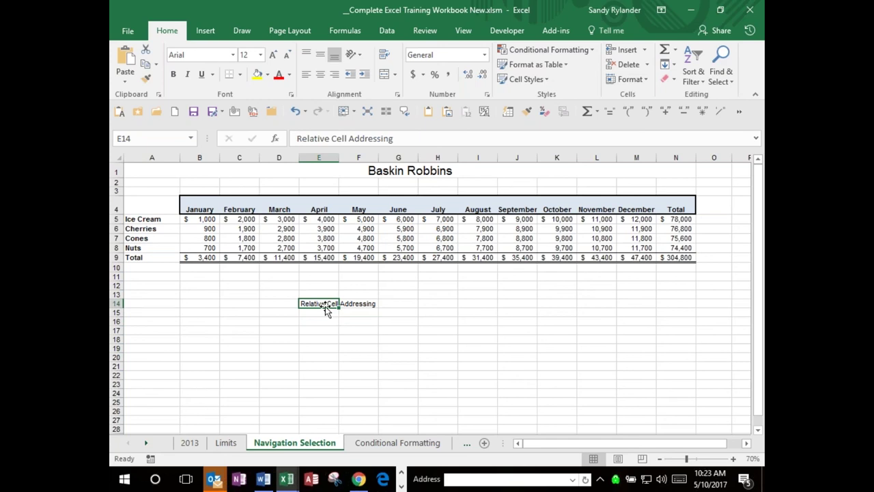
pyautogui.moveTo(325, 306); pyautogui.dragTo(325, 362)
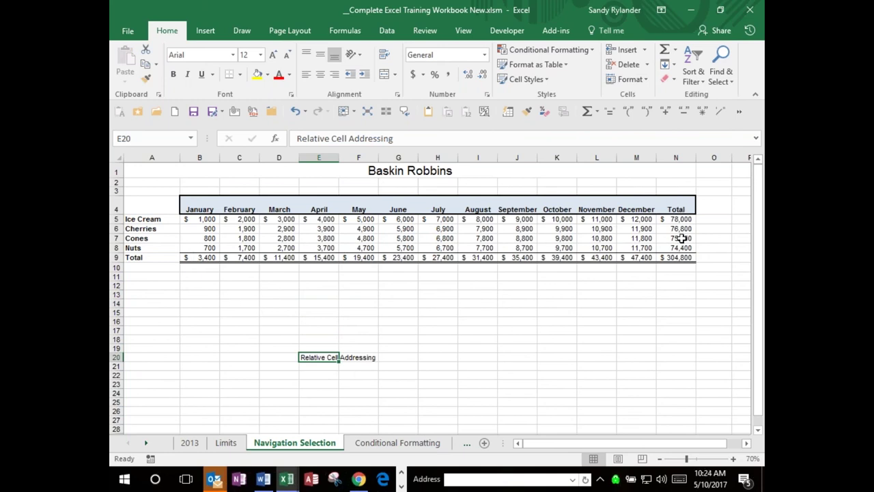
# Step: Clear the row total formulas in cells N5 to N8 of the Total column
pyautogui.click(676, 218)
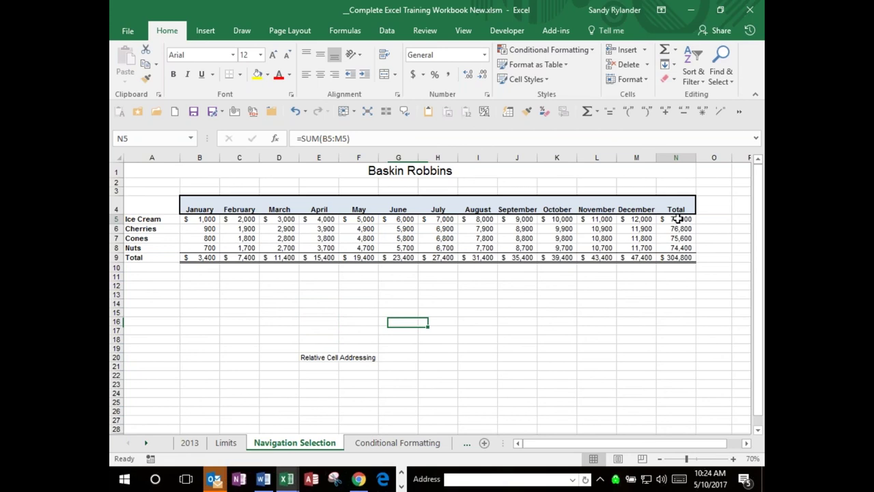
pyautogui.moveTo(677, 218); pyautogui.dragTo(678, 248)
pyautogui.press('Delete')
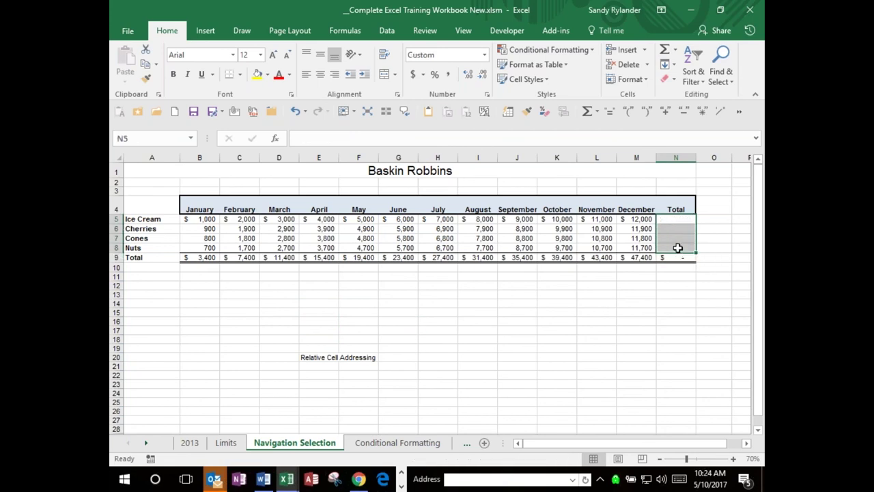
pyautogui.click(671, 219)
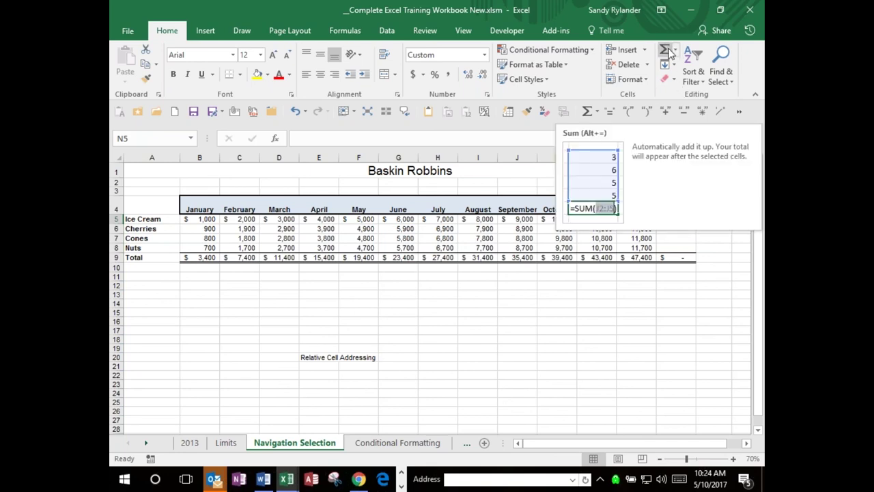
pyautogui.click(674, 51)
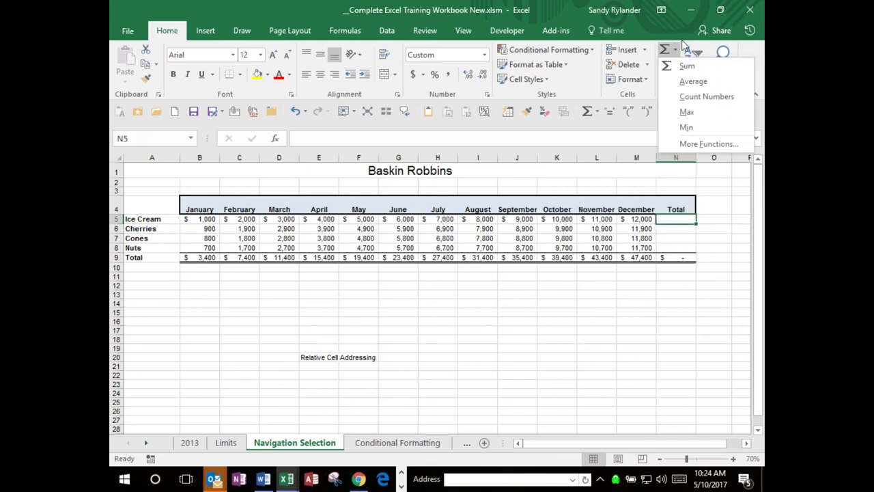
pyautogui.click(671, 17)
pyautogui.click(671, 16)
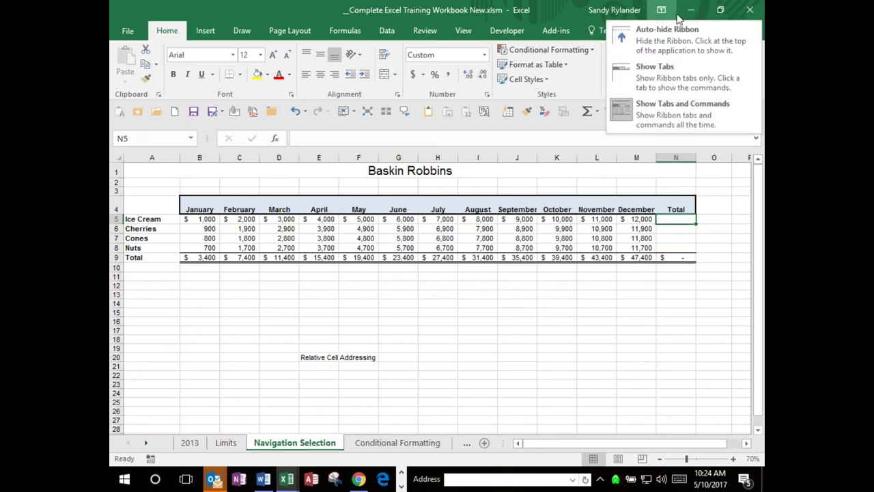
pyautogui.click(726, 207)
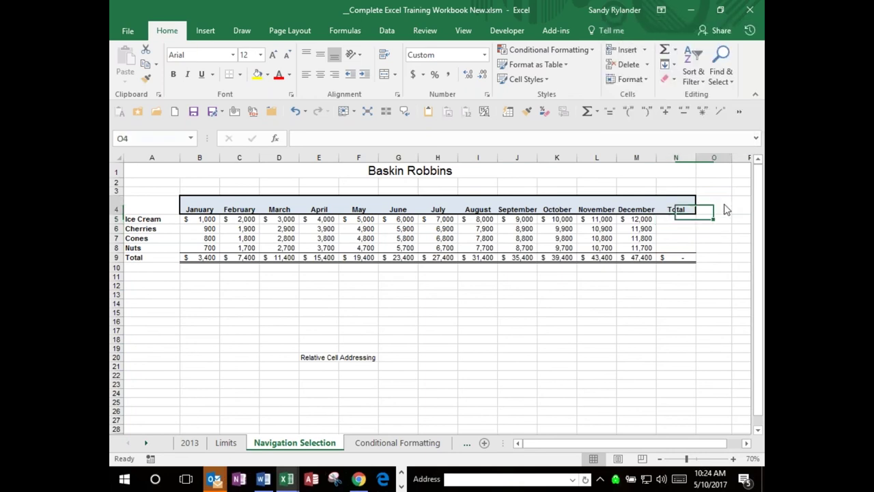
pyautogui.rightClick(726, 207)
pyautogui.press('Escape')
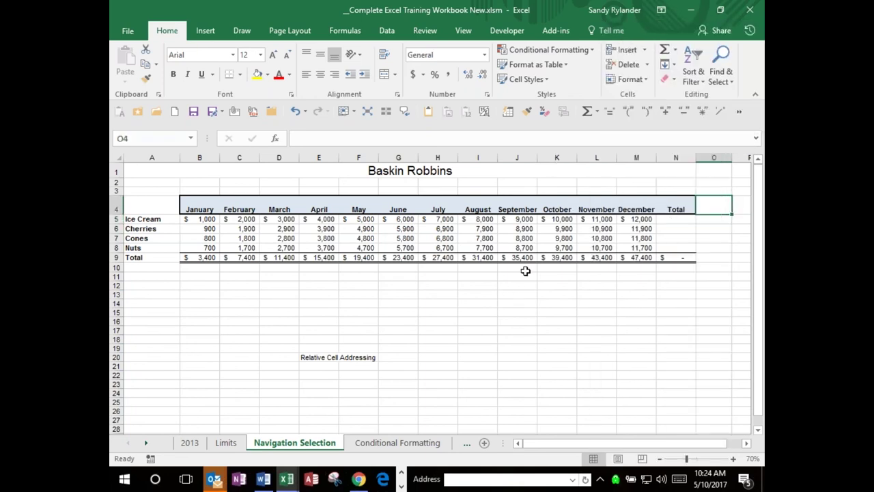
# Step: Total the Ice Cream row in cell N5 with the AutoSum formula =SUM(B5:M5)
pyautogui.click(683, 218)
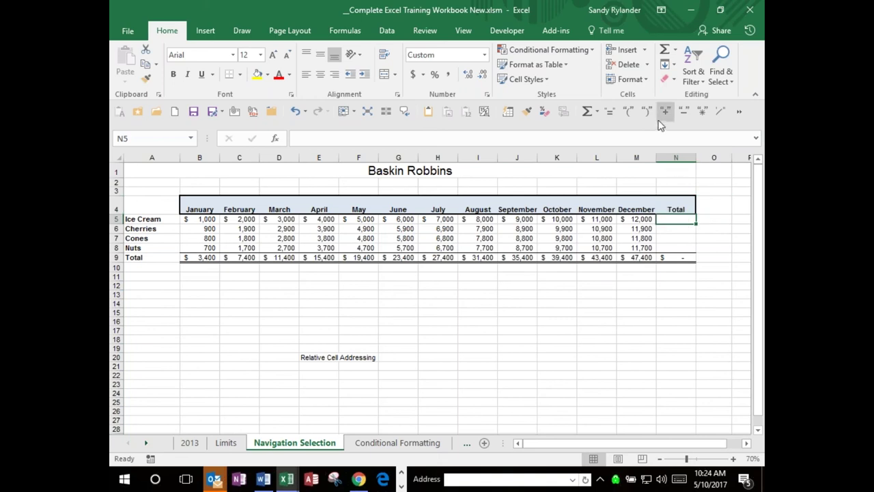
pyautogui.click(663, 52)
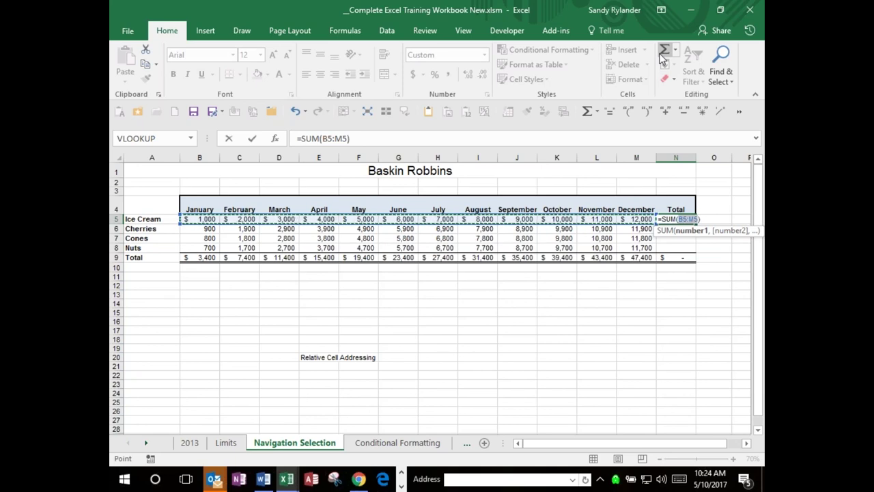
pyautogui.press('Return')
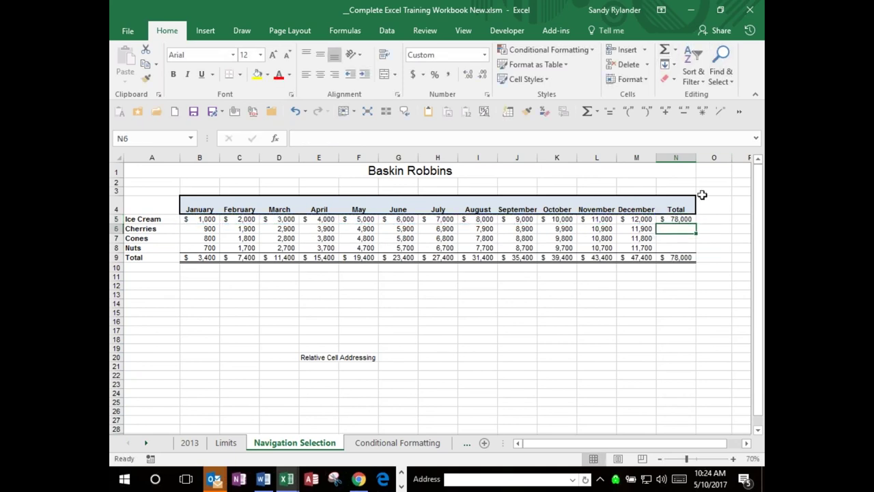
# Step: Fill the Ice Cream total formula from N5 down the Total column to N8
pyautogui.click(675, 218)
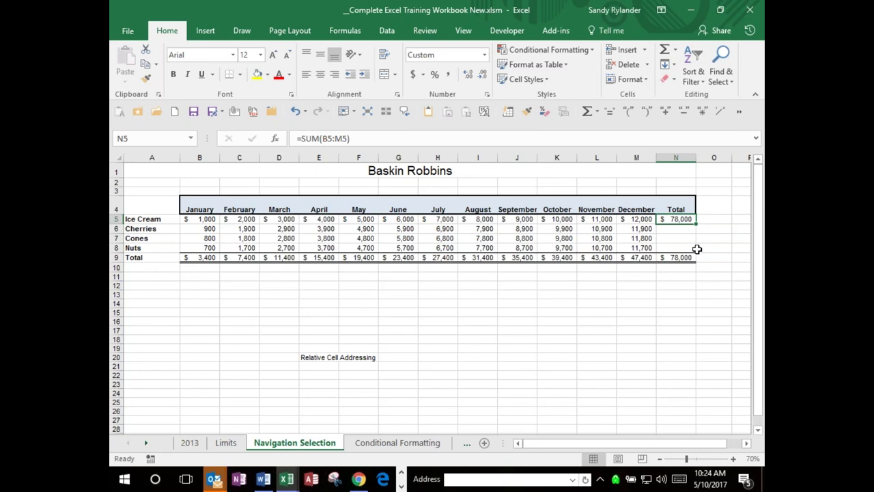
pyautogui.moveTo(710, 230); pyautogui.dragTo(691, 236)
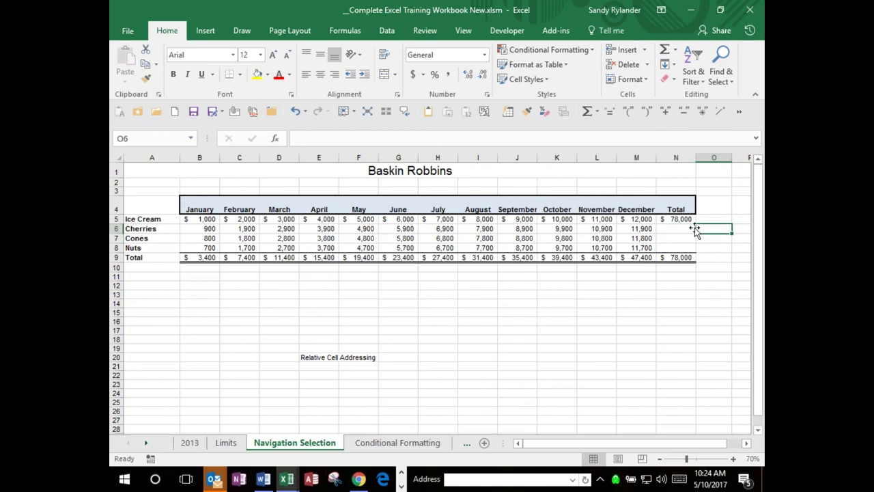
pyautogui.click(686, 220)
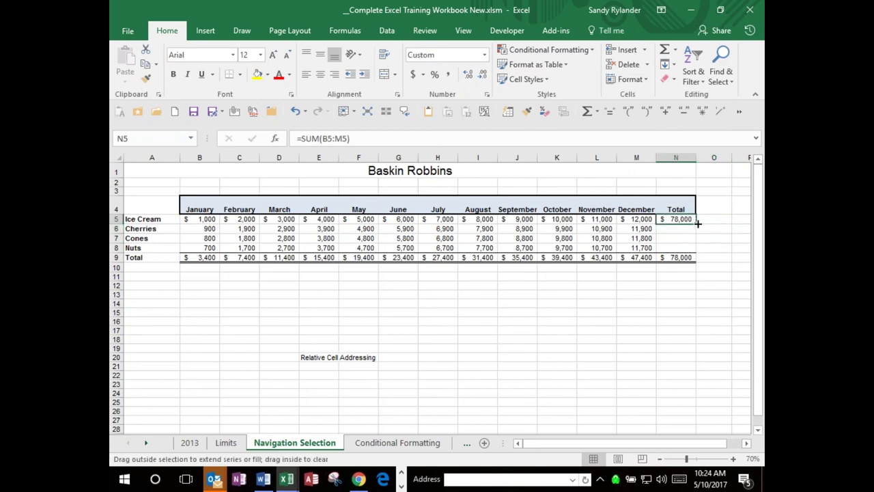
pyautogui.moveTo(698, 223); pyautogui.dragTo(696, 251)
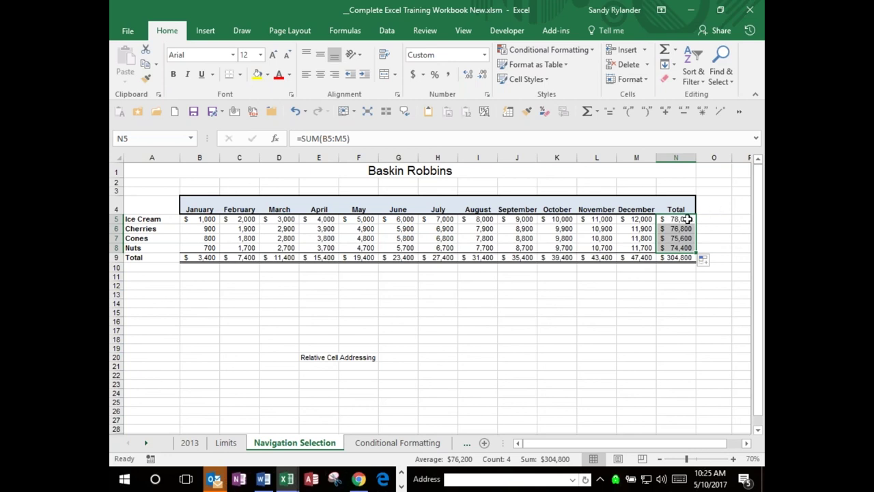
# Step: Dismiss the mail notification and examine the row references in the SUM formulas from N5 to N8
pyautogui.click(685, 218)
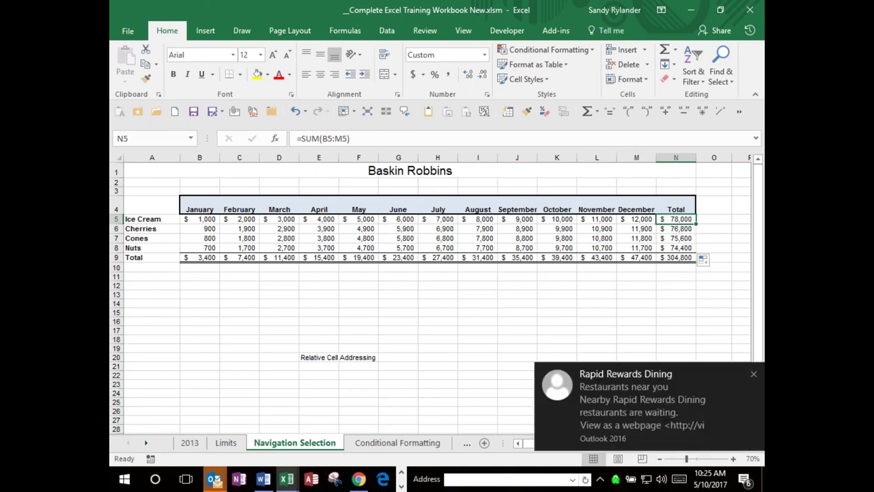
pyautogui.click(754, 375)
pyautogui.click(672, 228)
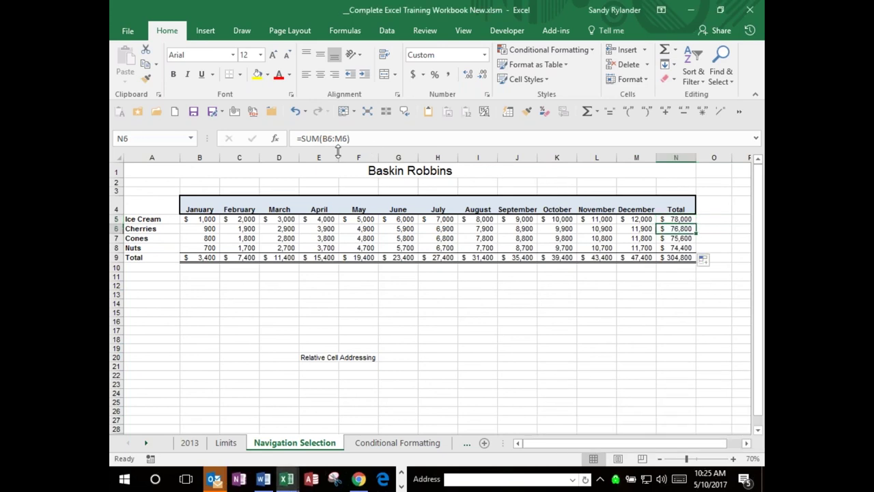
pyautogui.press('Down')
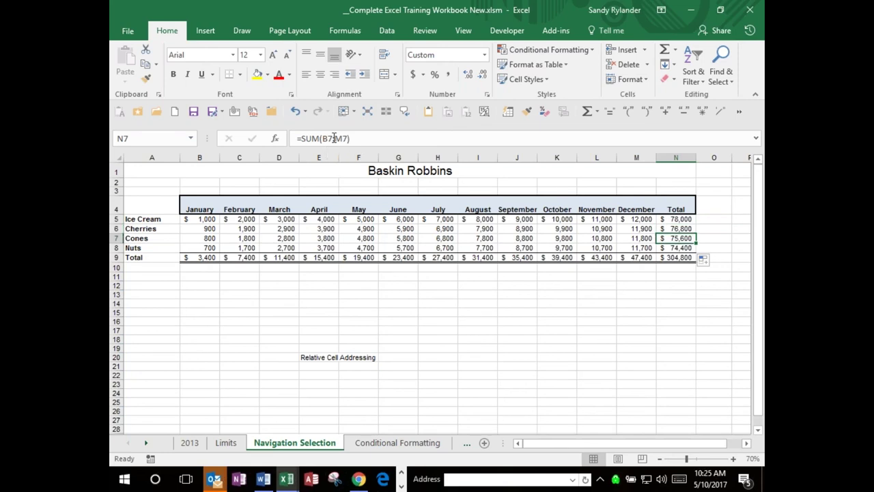
pyautogui.press('Down')
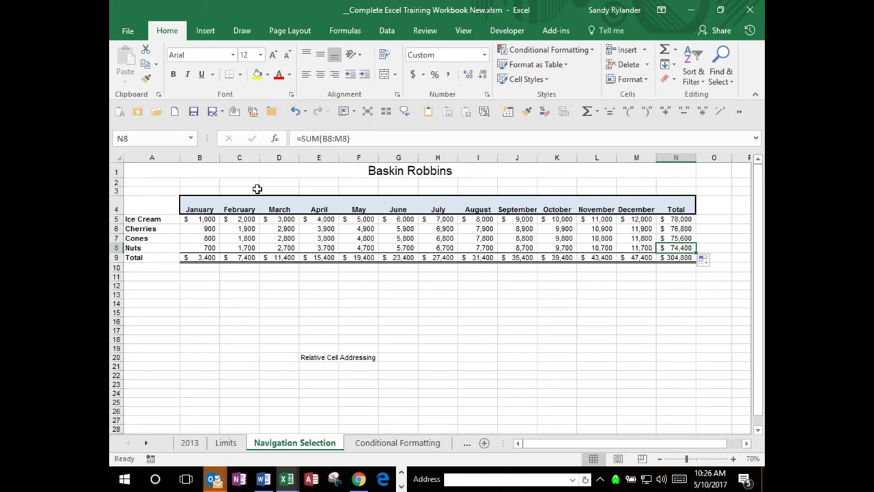
# Step: Move the sales table A4:N9 so that it starts in cell B11, and check the January total's formula in C16
pyautogui.moveTo(157, 202); pyautogui.dragTo(669, 259)
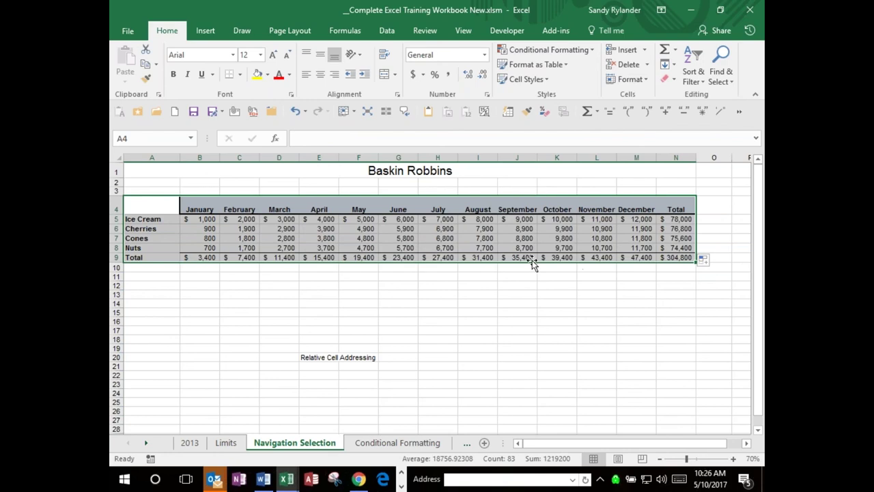
pyautogui.moveTo(534, 267); pyautogui.dragTo(564, 324)
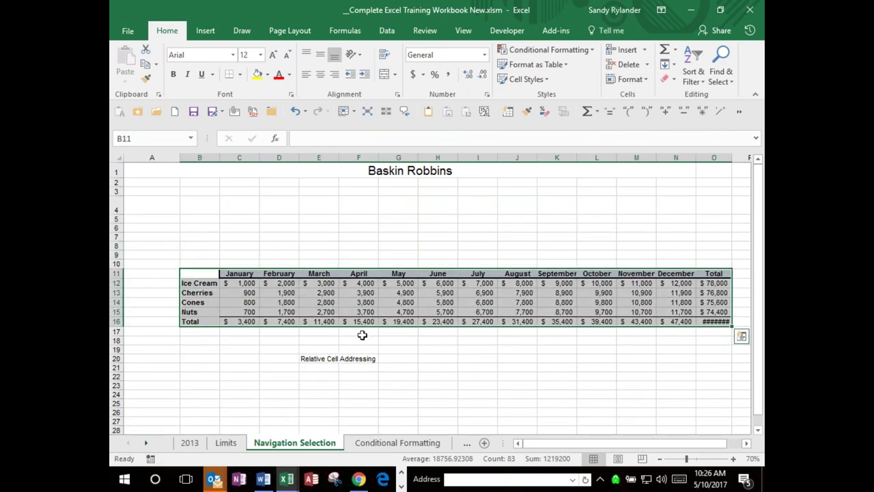
pyautogui.click(245, 321)
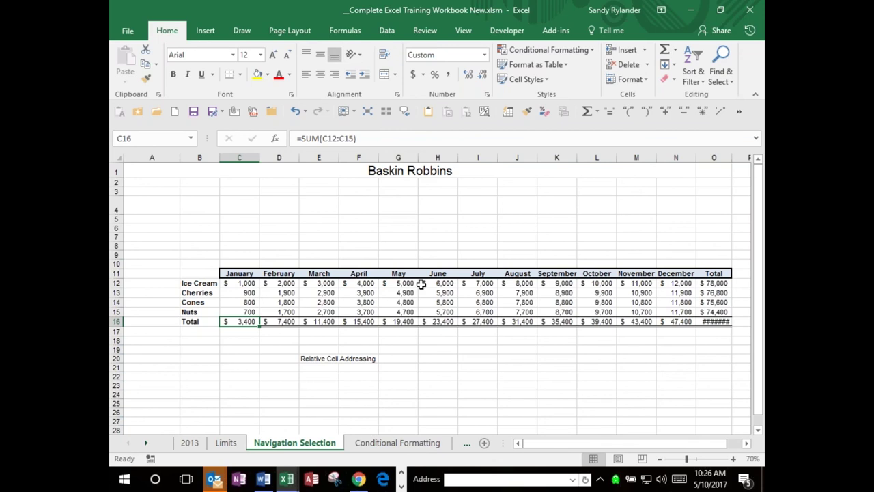
# Step: Undo the move of the sales table and select the Relative Cell Addressing label in E20
pyautogui.hotkey('ctrl', 'a')
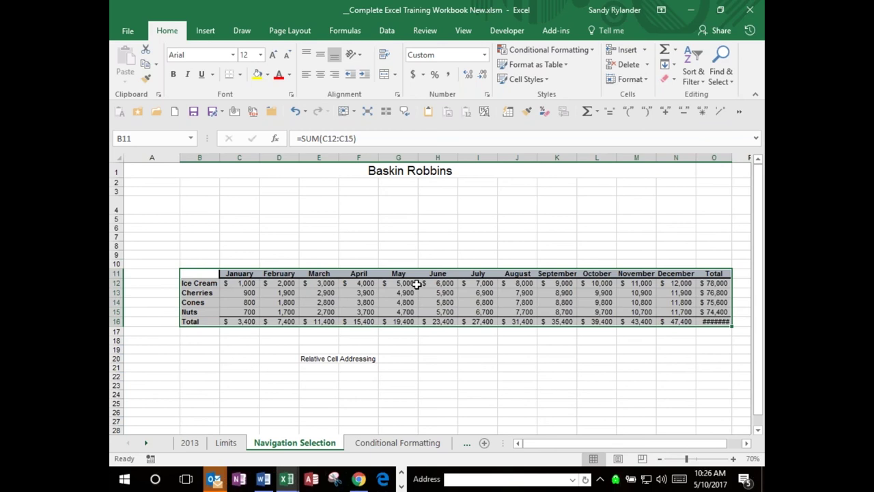
pyautogui.hotkey('ctrl', 'z')
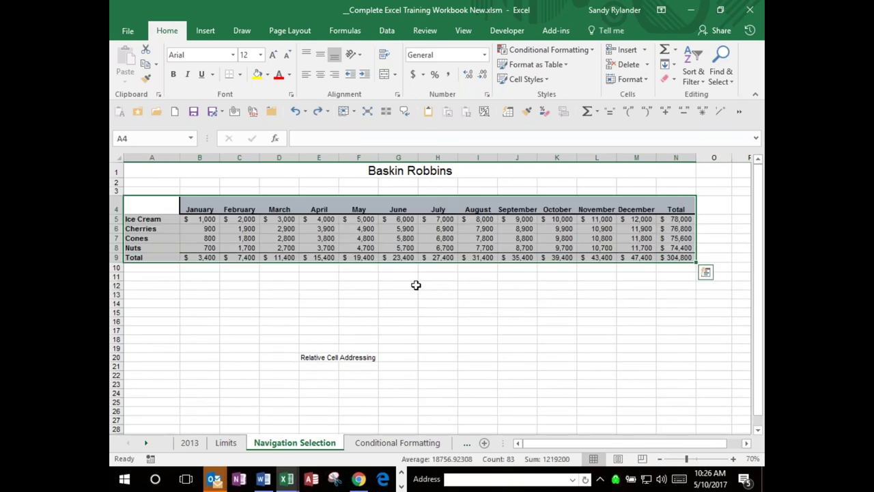
pyautogui.click(323, 360)
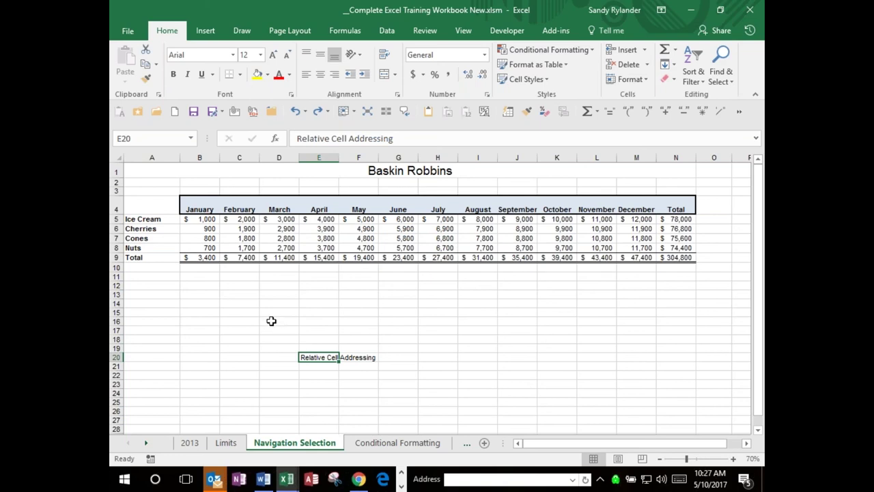
# Step: Enter the row label Tax in cell A10, directly below the Total label
pyautogui.click(159, 267)
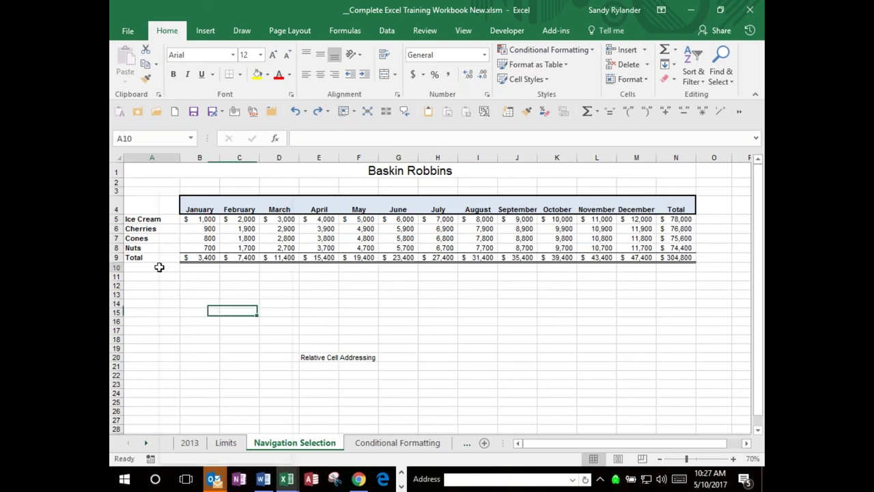
pyautogui.rightClick(159, 267)
pyautogui.press('Escape')
pyautogui.write('Total')
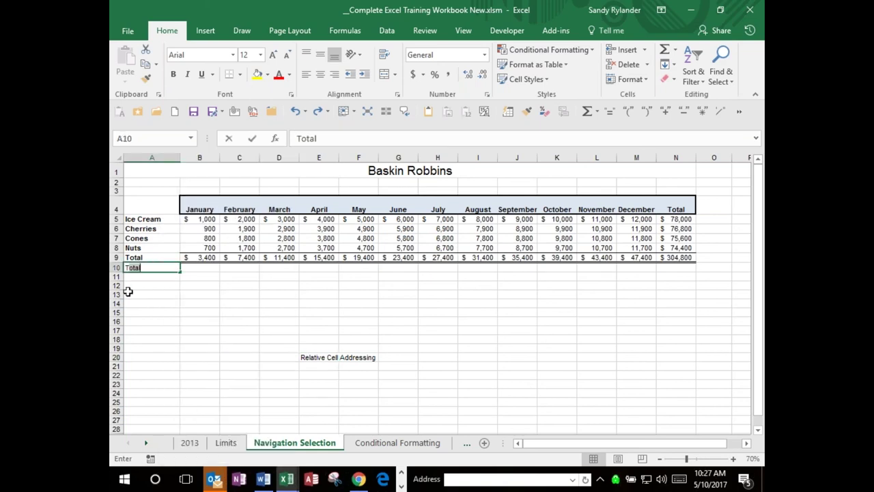
pyautogui.write('ax')
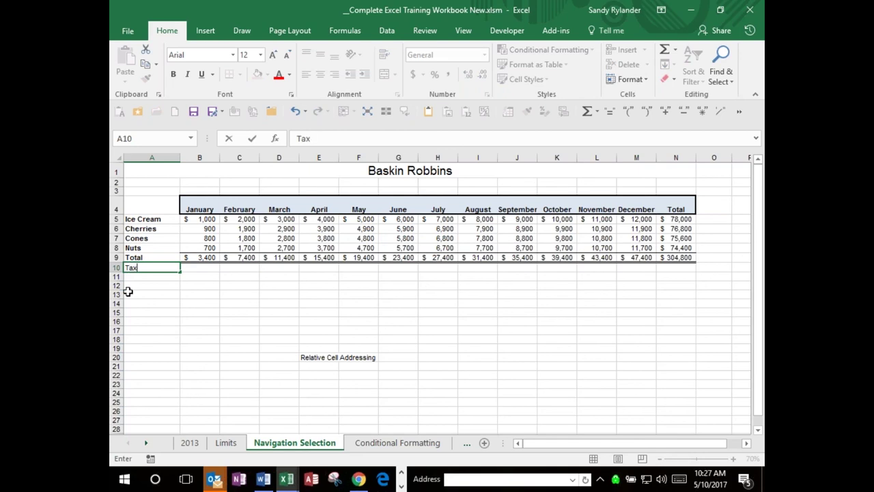
pyautogui.hotkey('ctrl', 'Return')
# Step: Calculate the January tax in B10 by multiplying the total in B9 by the constant .1
pyautogui.press('Up')
pyautogui.press('Right')
pyautogui.hotkey('ctrl', 'c')
pyautogui.press('Down')
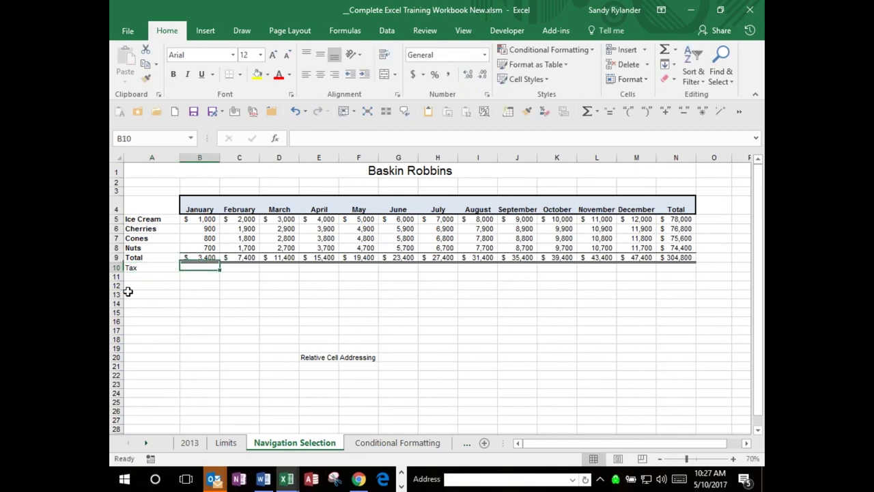
pyautogui.press('F2')
pyautogui.write('=')
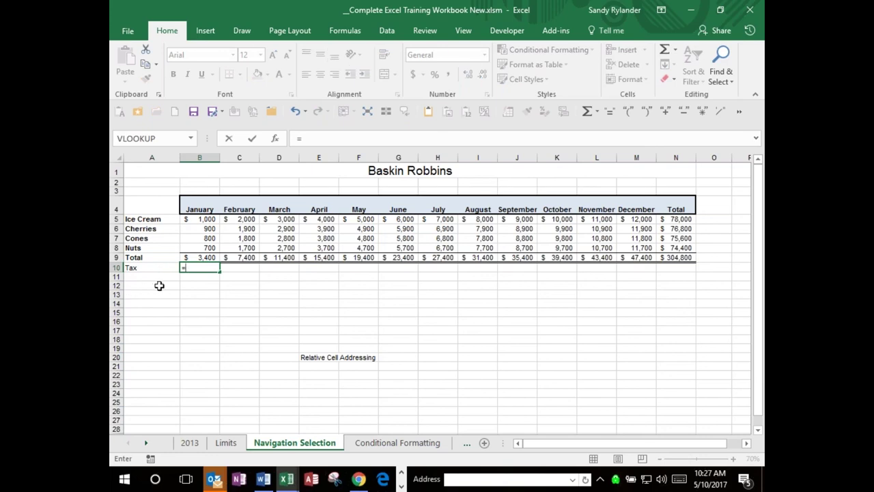
pyautogui.click(213, 258)
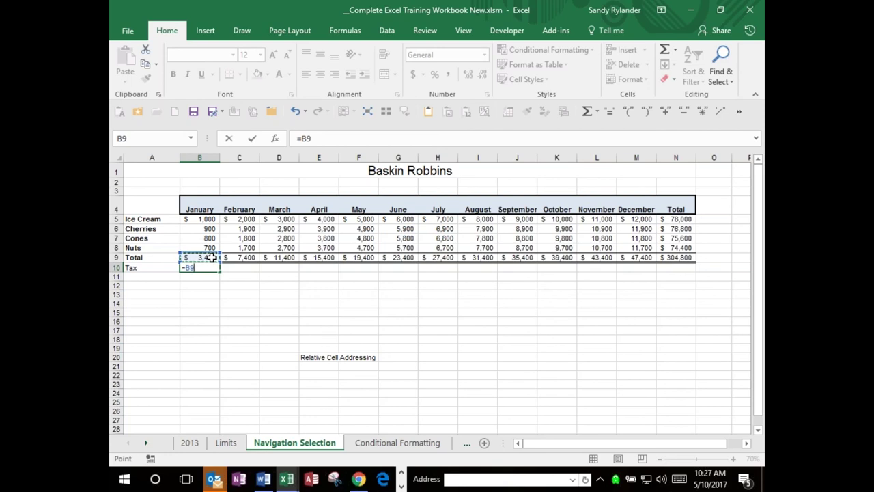
pyautogui.write('*')
pyautogui.write('.1')
pyautogui.press('Return')
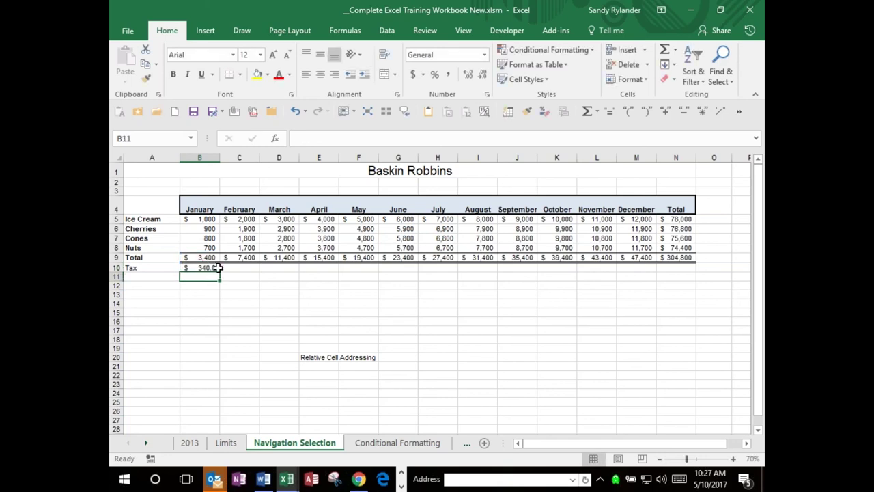
# Step: Fill the January tax formula from B10 across to M10, and clear the contents of B10:M10
pyautogui.click(208, 267)
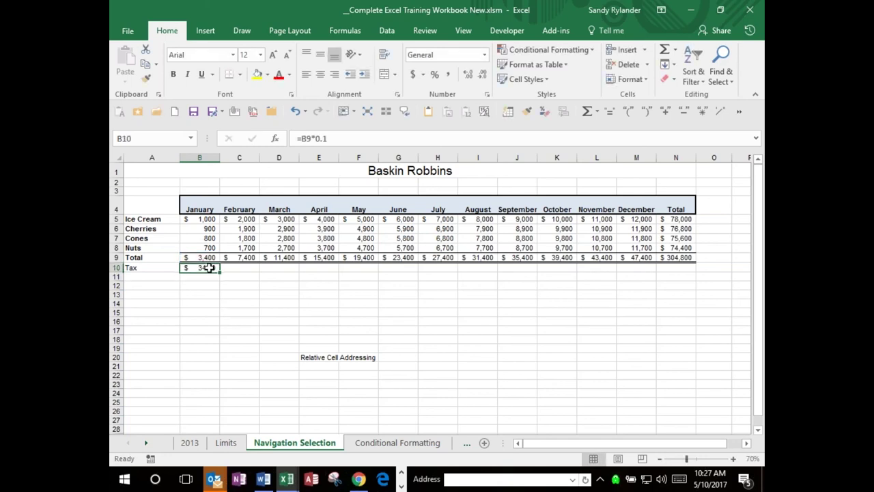
pyautogui.moveTo(220, 270); pyautogui.dragTo(642, 268)
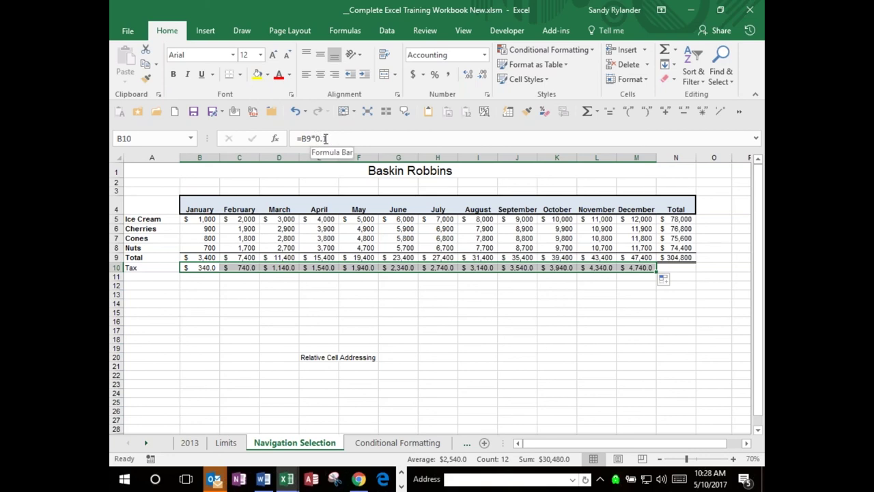
pyautogui.press('Delete')
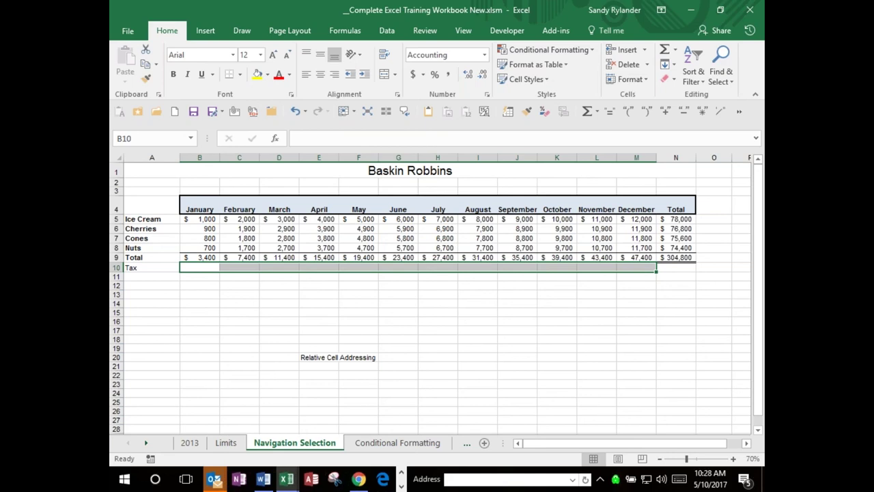
# Step: Enter the tax rate .1 in cell A11, below the Tax label
pyautogui.click(137, 275)
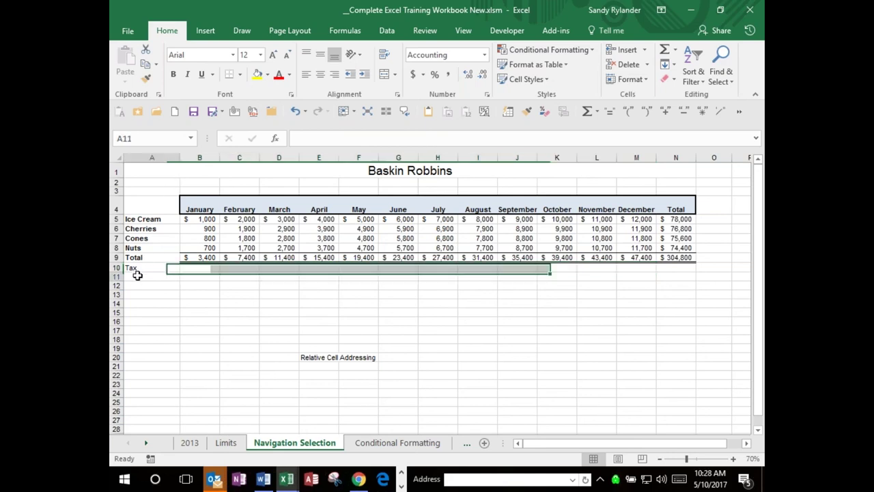
pyautogui.write('.')
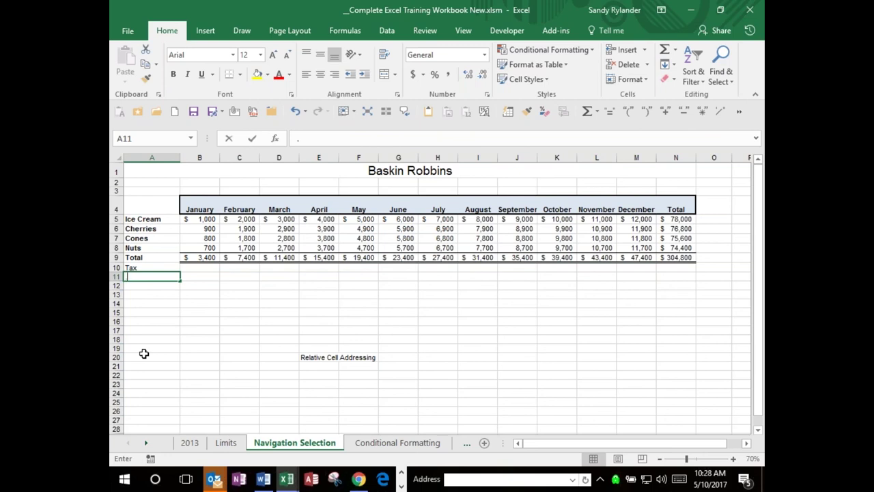
pyautogui.write('1')
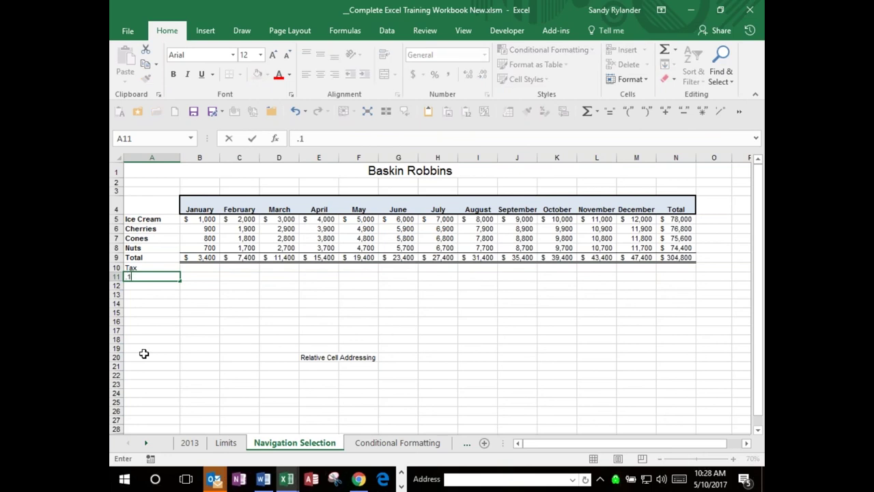
pyautogui.hotkey('ctrl', 'Return')
pyautogui.press('Up')
pyautogui.press('Down')
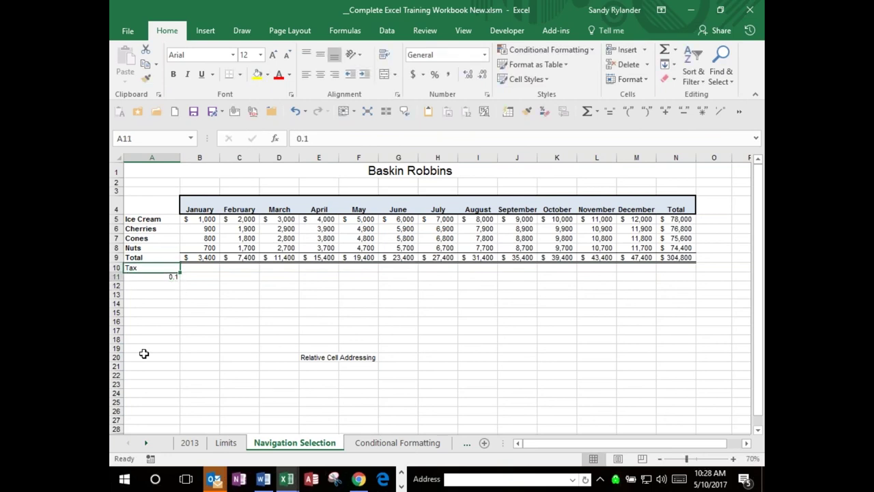
# Step: Calculate the January tax in B10 with the formula =B9*A11, referencing the rate cell
pyautogui.press('Up')
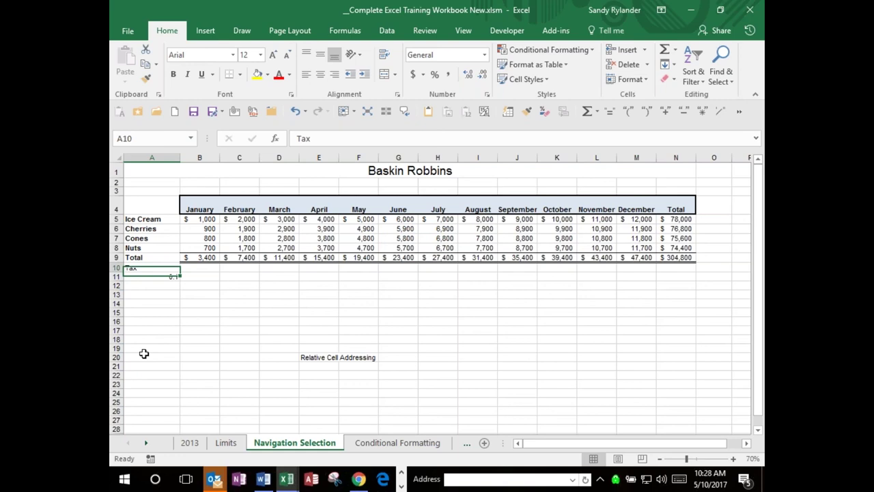
pyautogui.press('Right')
pyautogui.press('F2')
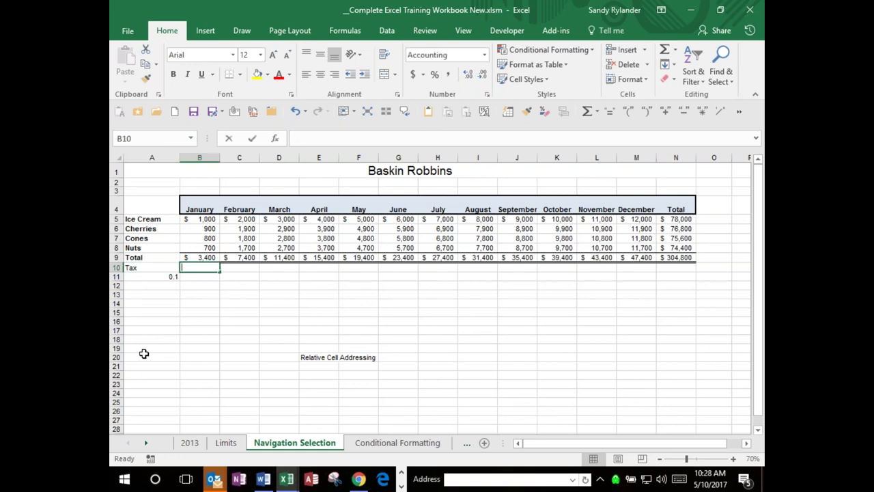
pyautogui.write('=')
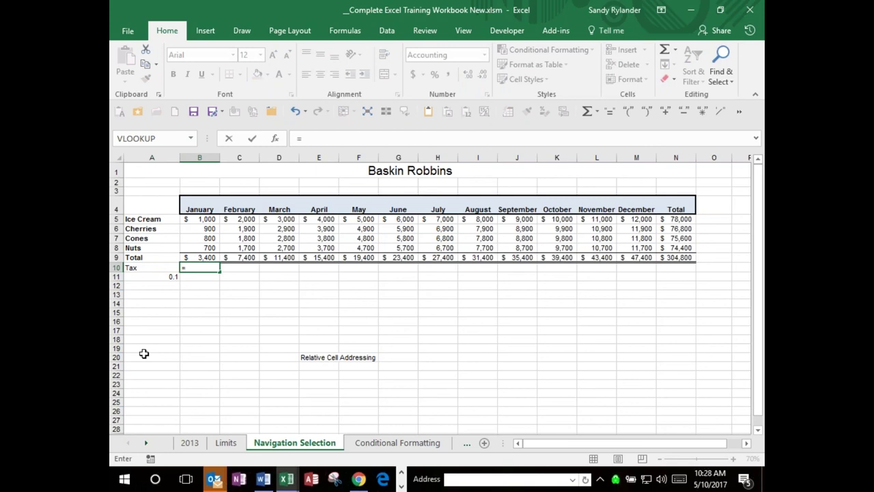
pyautogui.click(203, 256)
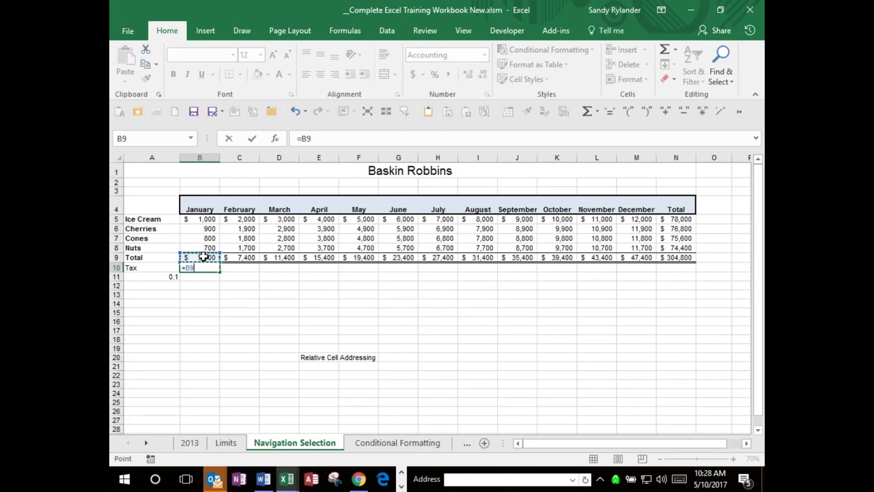
pyautogui.write('*')
pyautogui.click(170, 277)
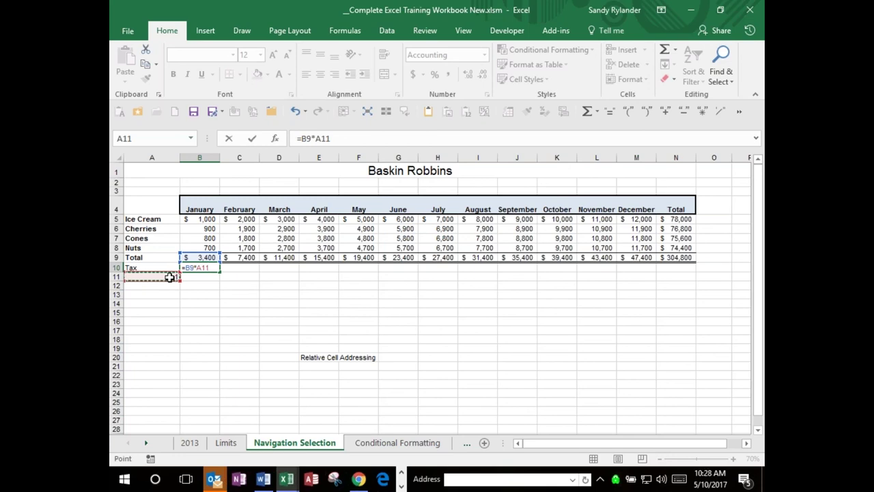
pyautogui.press('Return')
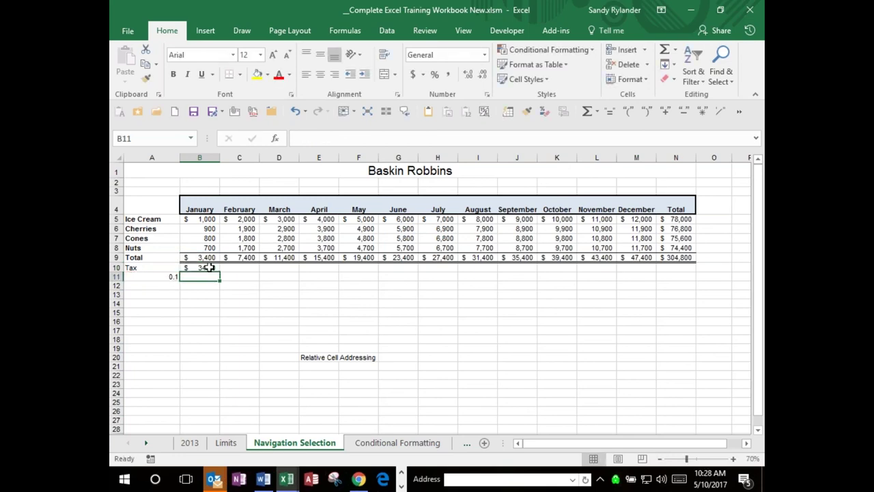
# Step: Fill the January tax formula from B10 across the Tax row to December in M10
pyautogui.click(208, 267)
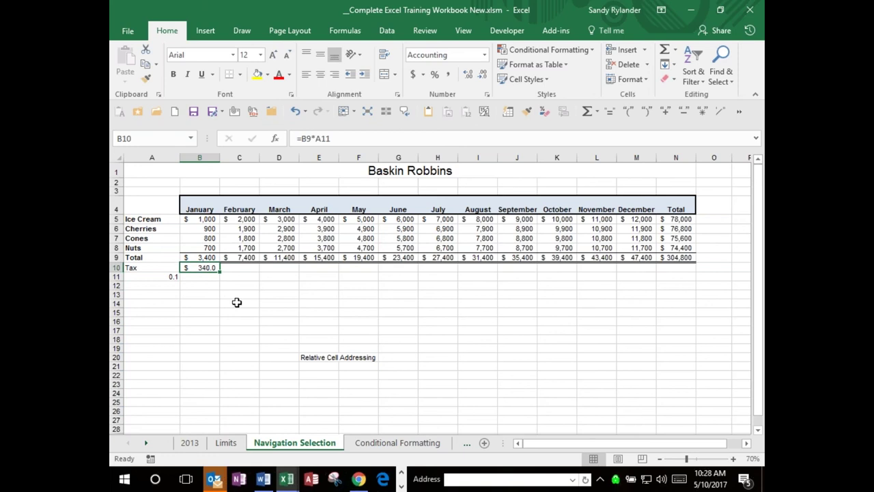
pyautogui.click(223, 270)
pyautogui.moveTo(223, 269); pyautogui.dragTo(336, 269)
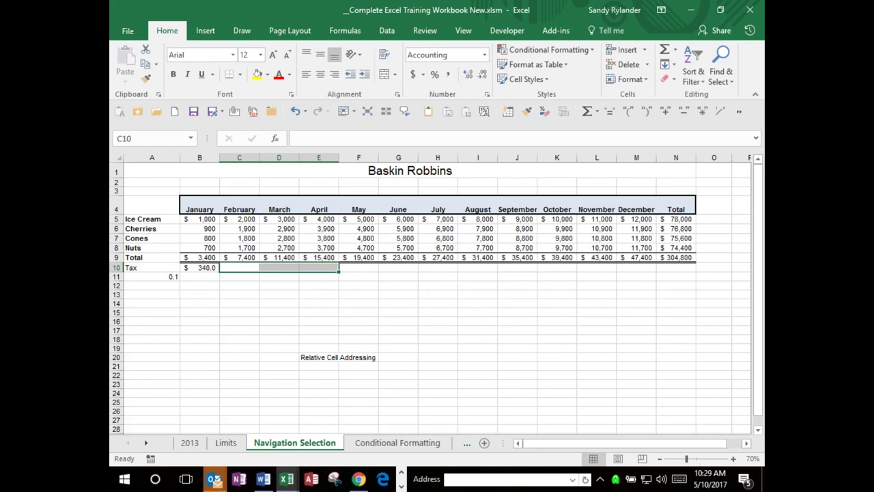
pyautogui.press('Left')
pyautogui.moveTo(219, 271); pyautogui.dragTo(657, 276)
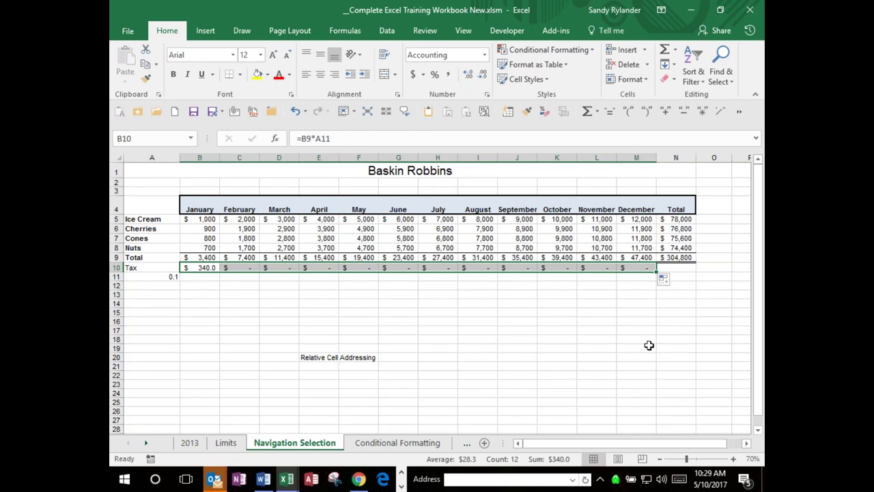
# Step: Examine the cell references in the tax formulas from B10 to E10, tracing the referenced cells for March and April
pyautogui.moveTo(210, 273); pyautogui.dragTo(566, 270)
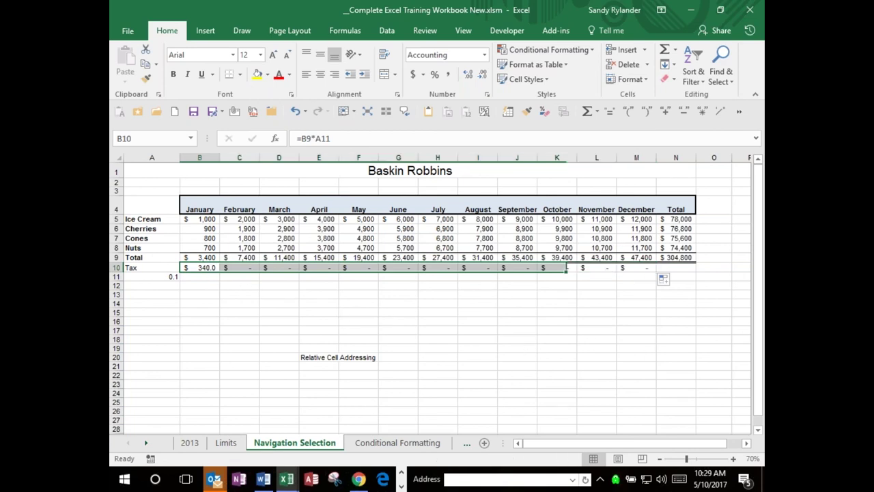
pyautogui.click(210, 269)
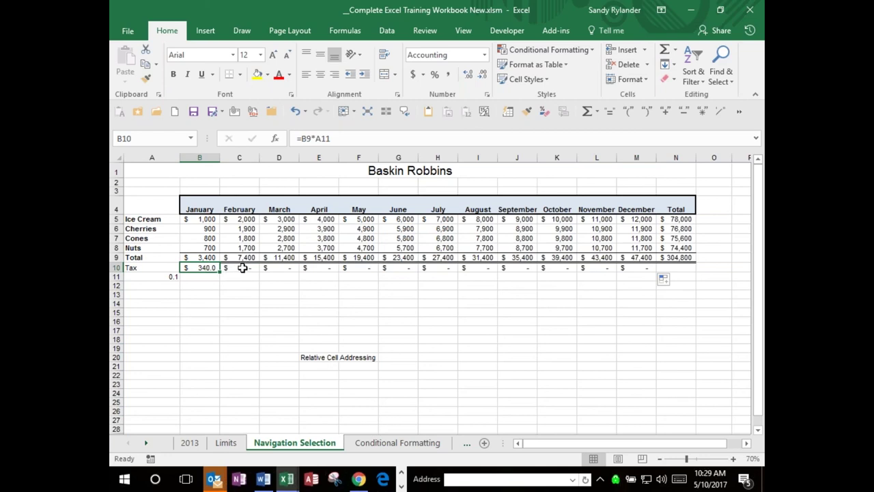
pyautogui.click(244, 267)
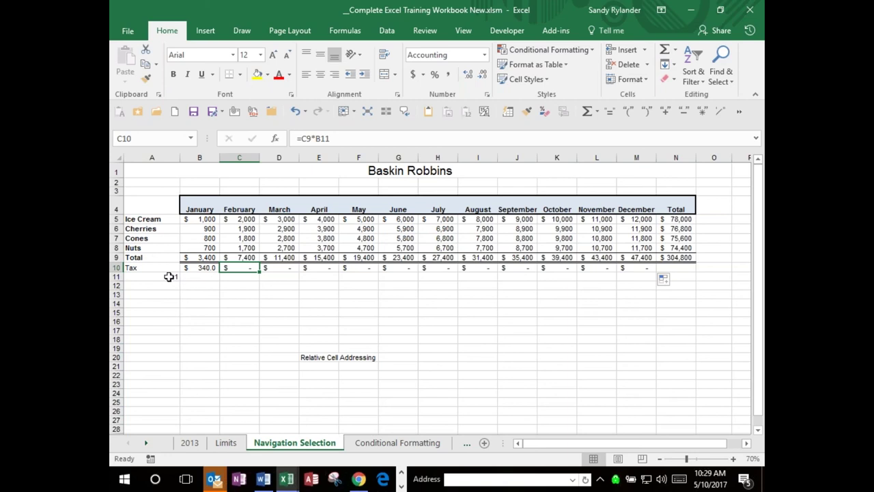
pyautogui.click(287, 267)
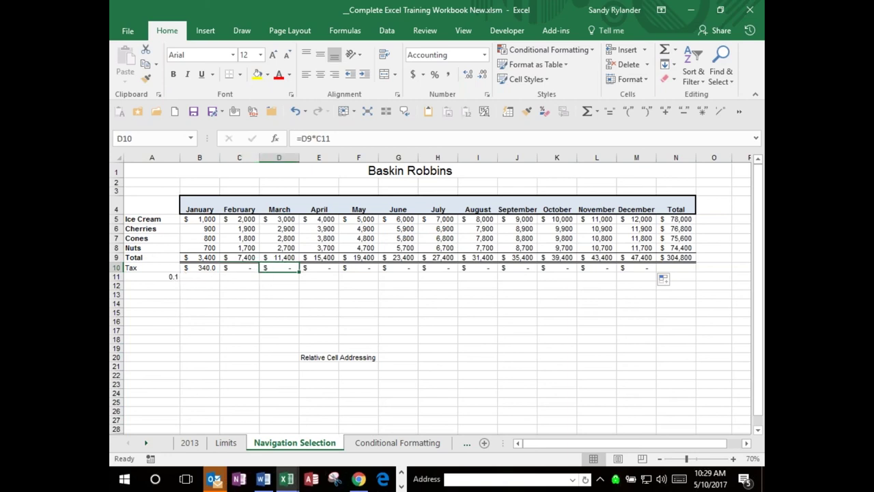
pyautogui.doubleClick(276, 267)
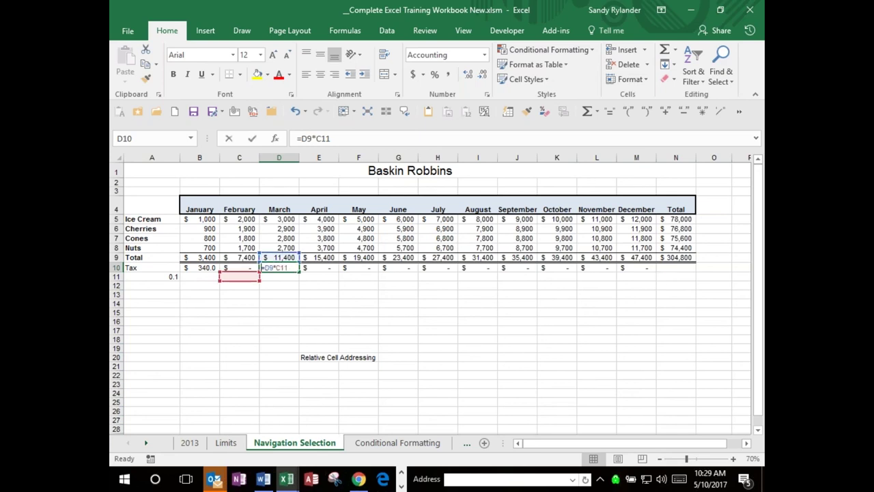
pyautogui.doubleClick(275, 267)
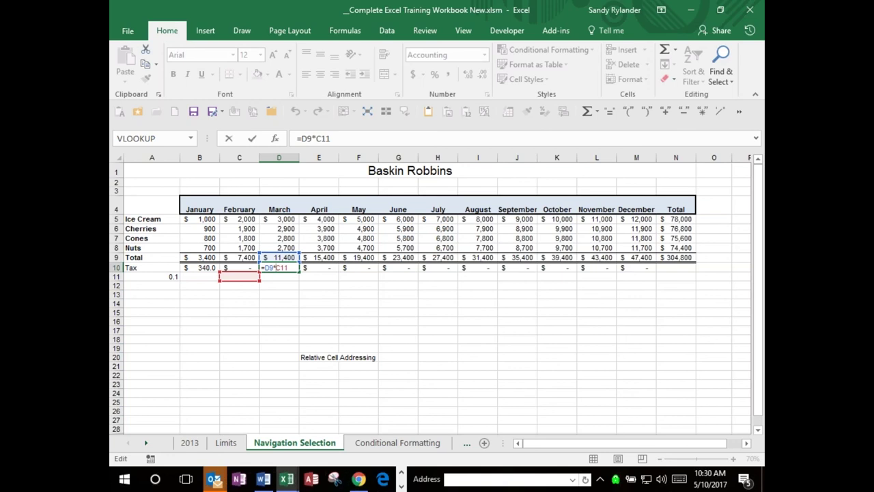
pyautogui.hotkey('ctrl', 'Return')
pyautogui.click(319, 267)
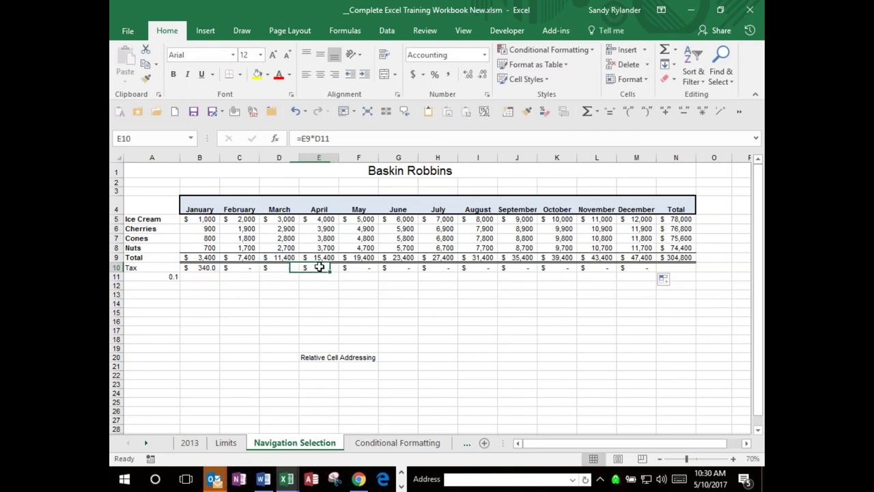
pyautogui.doubleClick(319, 267)
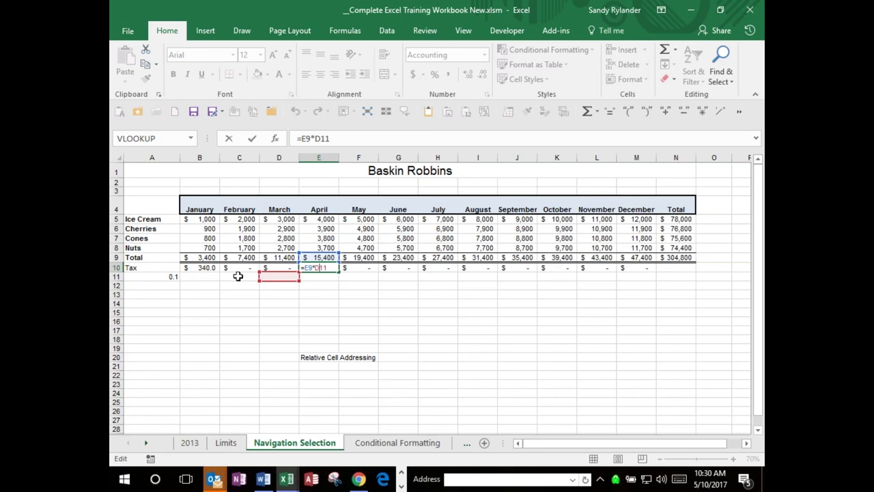
pyautogui.hotkey('ctrl', 'Return')
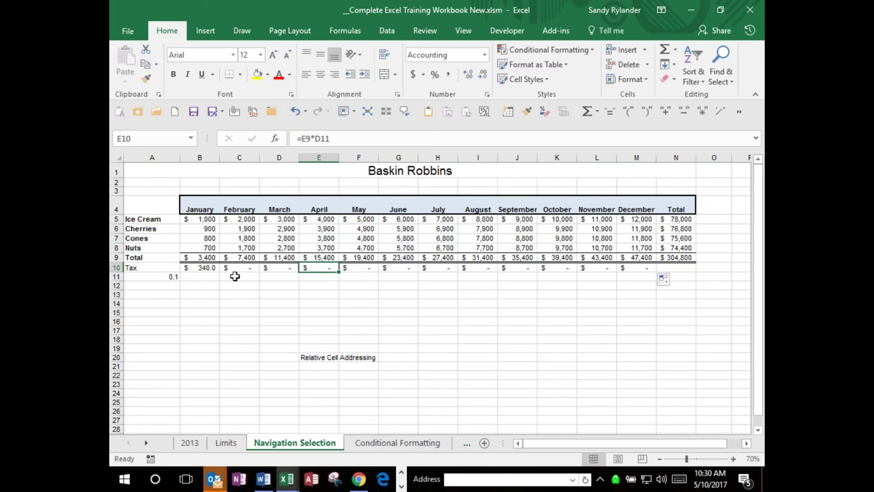
# Step: Compare the cell references in the January tax formula with those in the Total row formulas from B9 to F9
pyautogui.click(207, 267)
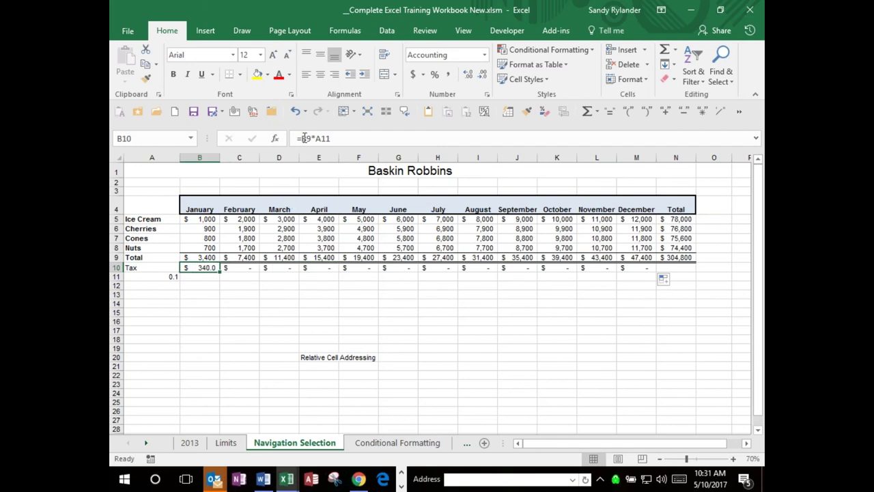
pyautogui.press('Up')
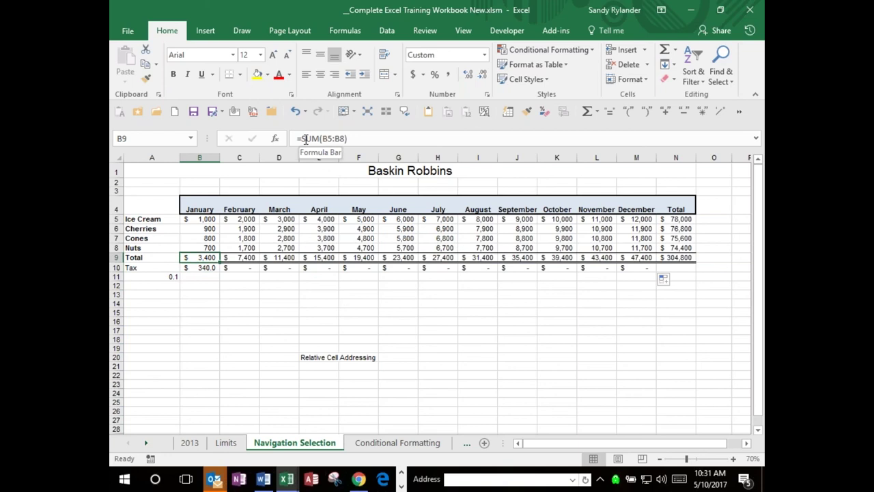
pyautogui.press('Right')
pyautogui.press('Right')
pyautogui.press('Right')
pyautogui.press('Right')
pyautogui.press('Right')
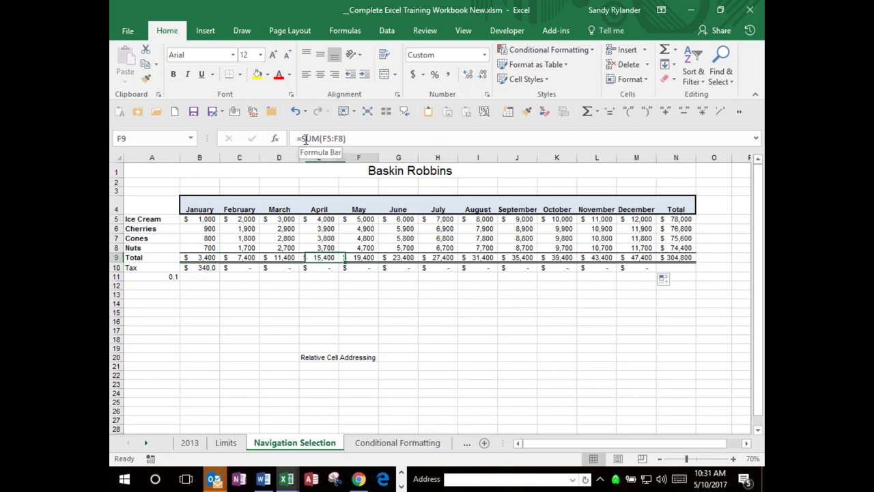
pyautogui.press('Left')
pyautogui.press('Left')
pyautogui.press('Left')
pyautogui.press('Left')
pyautogui.press('Left')
pyautogui.press('Down')
pyautogui.press('Down')
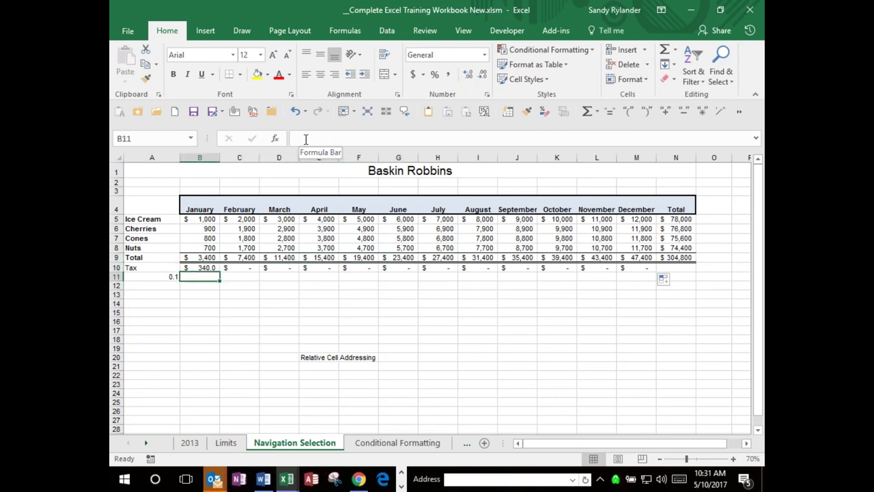
pyautogui.press('Left')
pyautogui.press('Up')
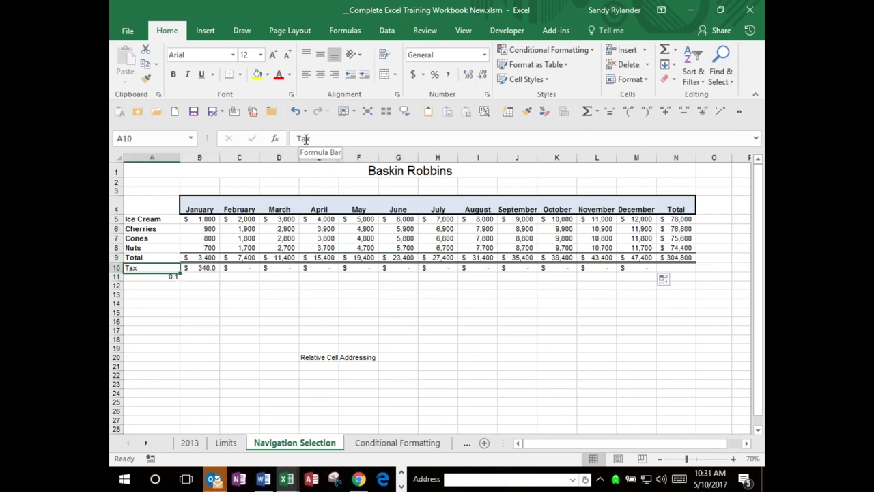
# Step: Change the January tax formula in B10 to =B9*$A11 and fill it across the Tax row to December in M10
pyautogui.press('Right')
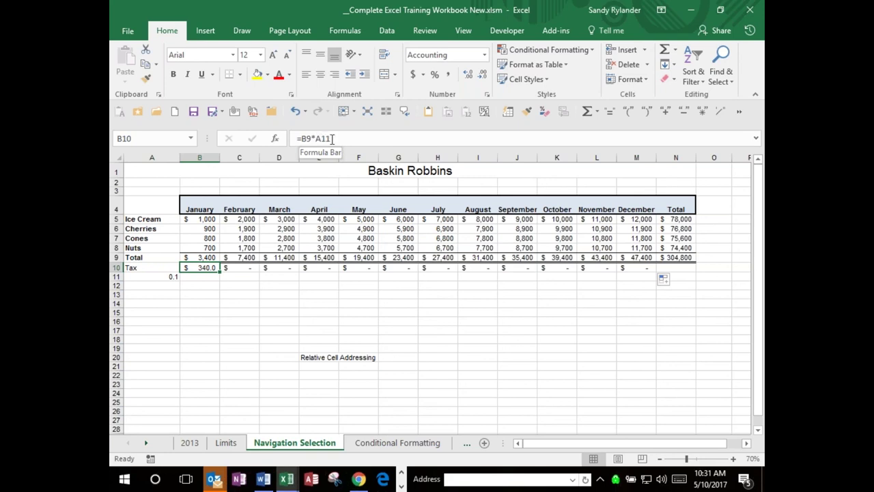
pyautogui.click(318, 139)
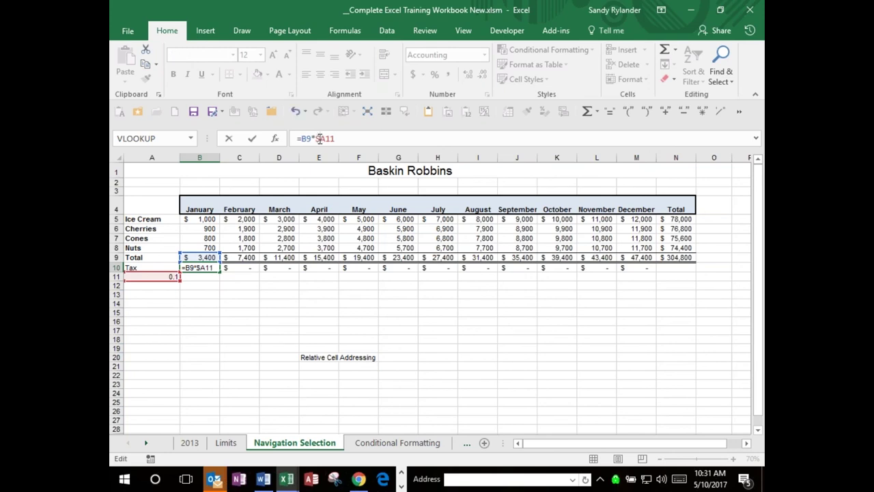
pyautogui.write('$A$')
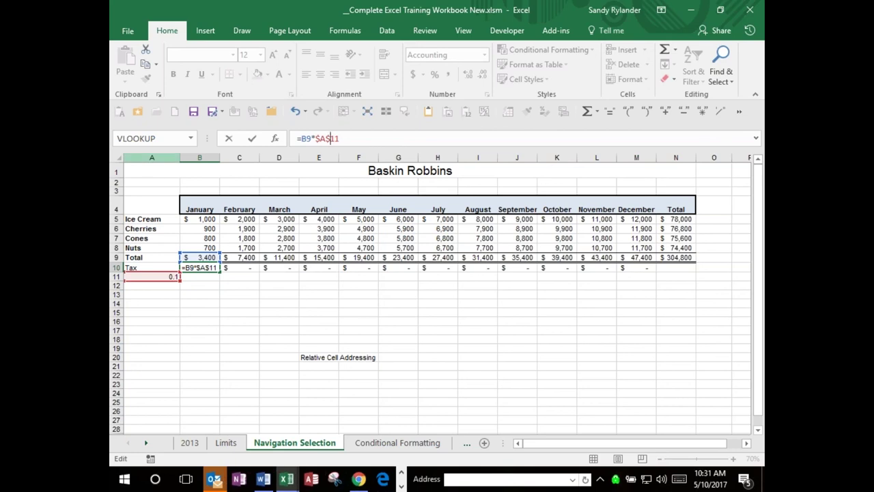
pyautogui.press('BackSpace')
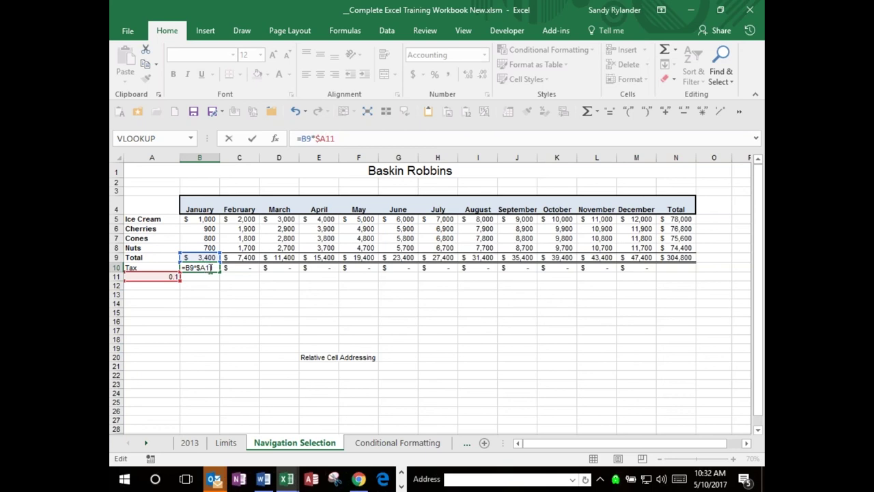
pyautogui.press('Return')
pyautogui.click(203, 270)
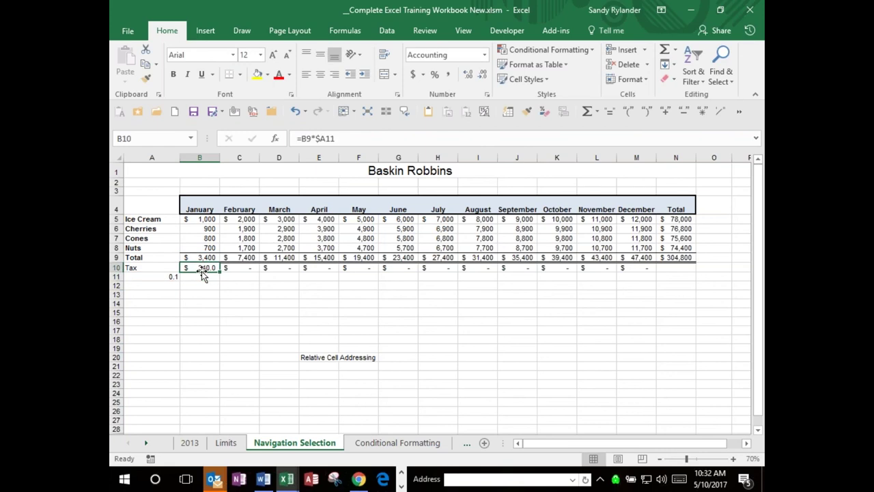
pyautogui.moveTo(219, 272); pyautogui.dragTo(657, 272)
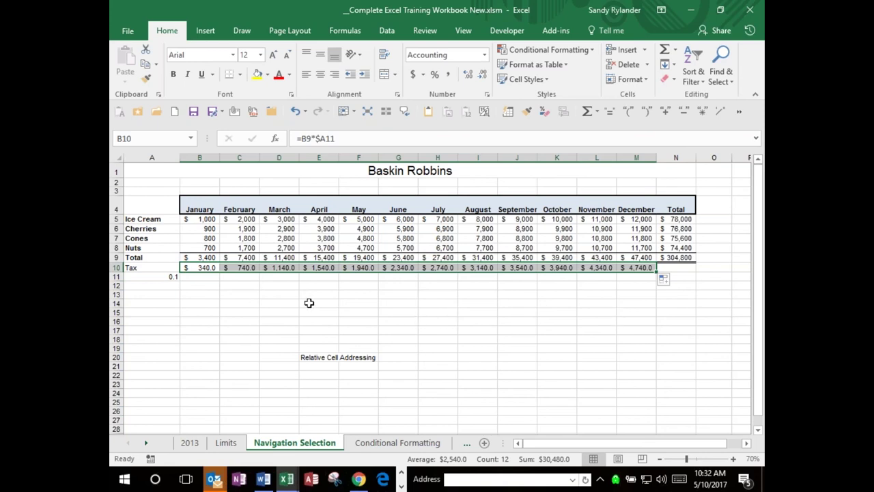
# Step: Examine the filled tax formulas from February in C10 to August in I10, checking their reference to the rate cell
pyautogui.press('Tab')
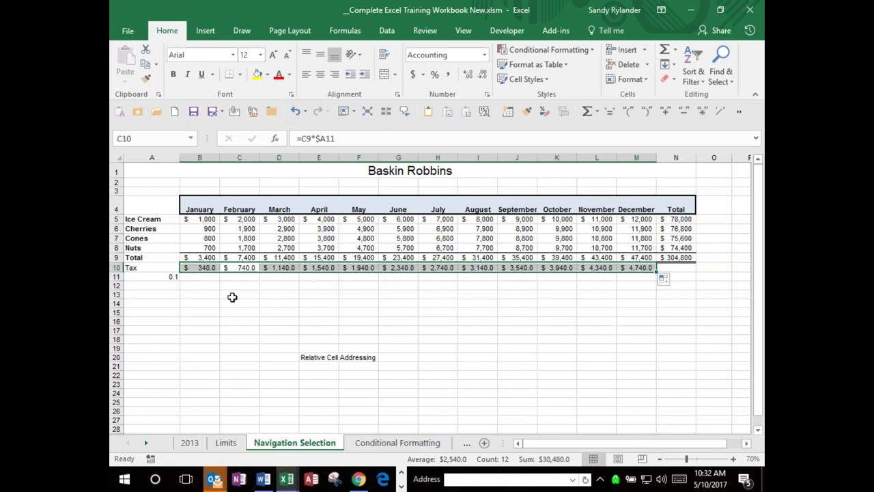
pyautogui.press('Tab')
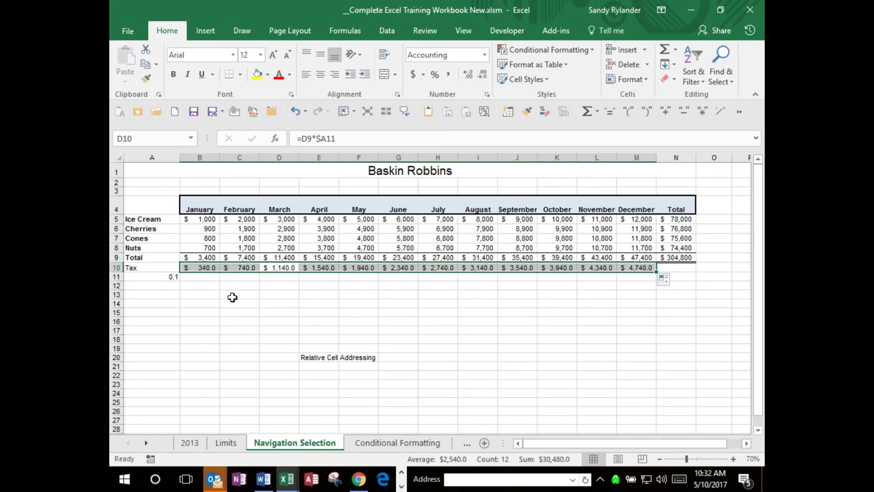
pyautogui.press('Tab')
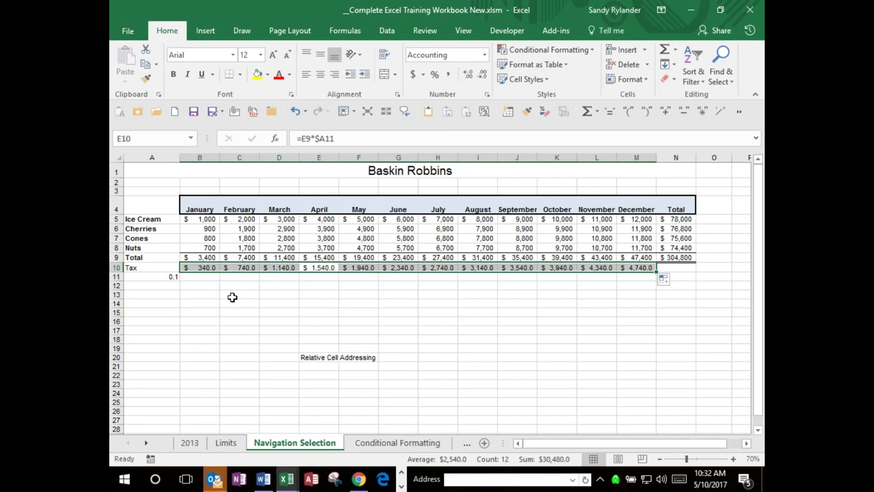
pyautogui.press('Tab')
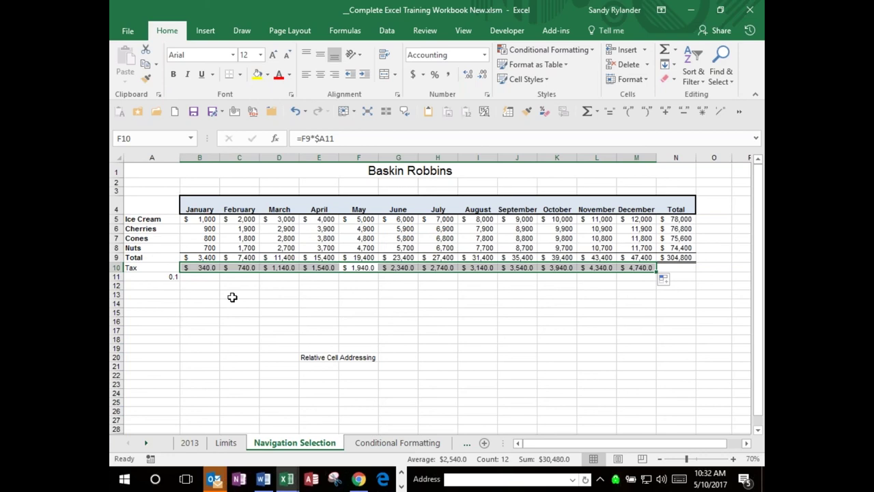
pyautogui.press('Tab')
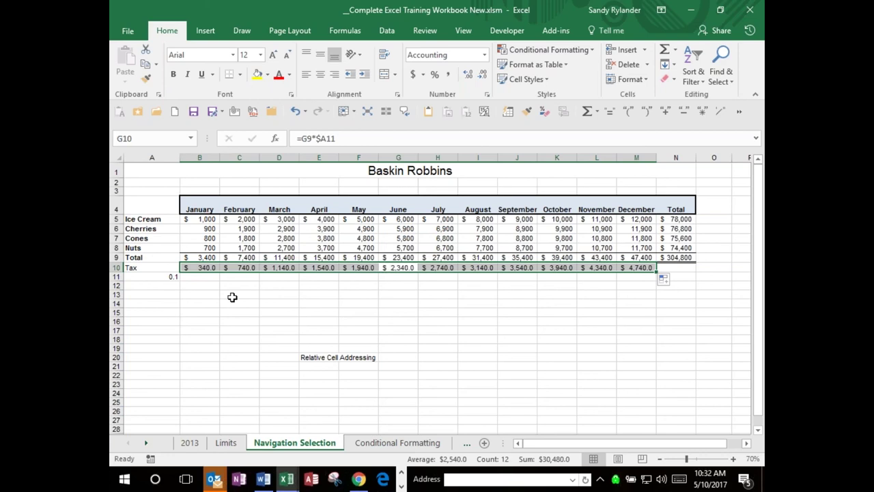
pyautogui.press('Tab')
pyautogui.press('Tab')
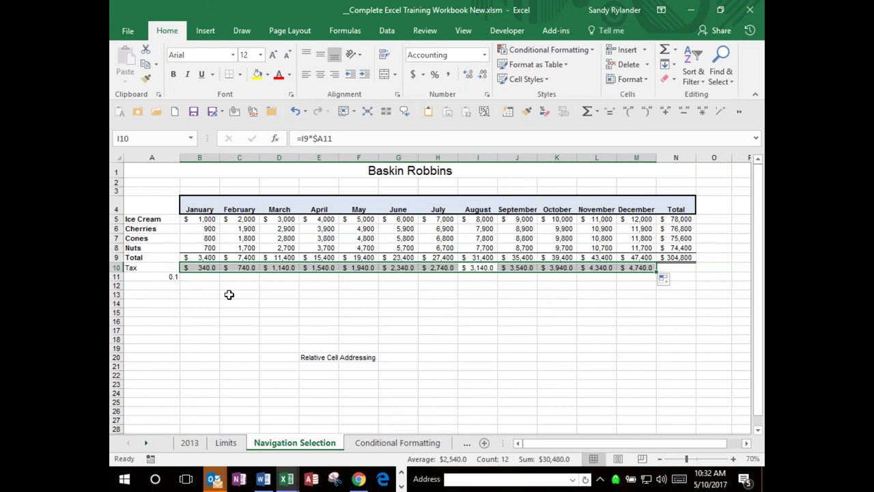
pyautogui.moveTo(203, 268); pyautogui.dragTo(319, 268)
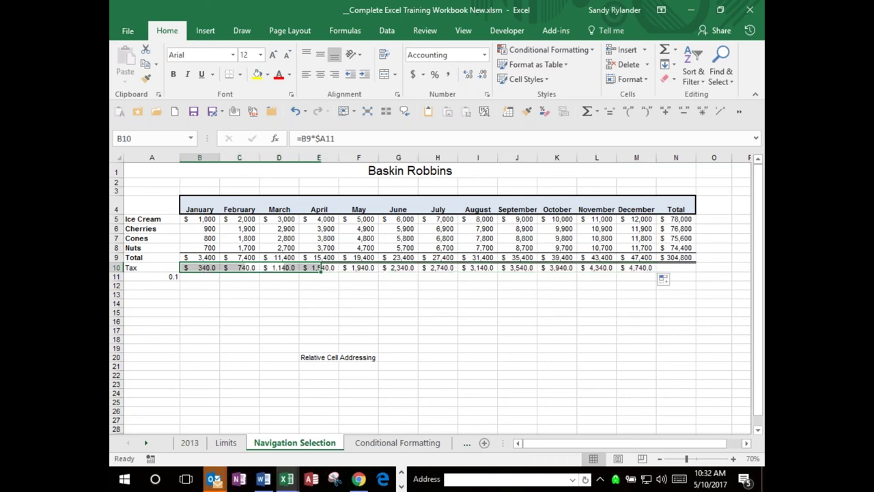
# Step: Cycle the A11 reference in the B10 tax formula through its absolute, mixed and relative forms, finishing with =B9*$A11
pyautogui.click(199, 268)
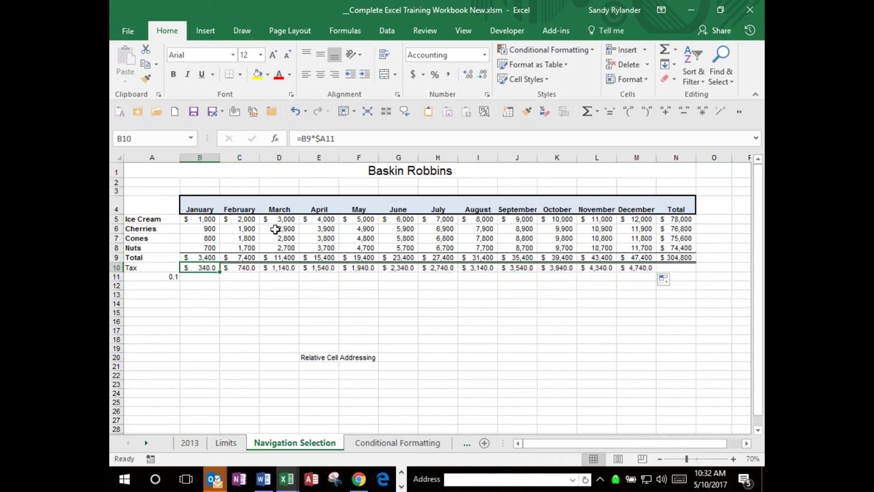
pyautogui.click(319, 138)
pyautogui.click(318, 138)
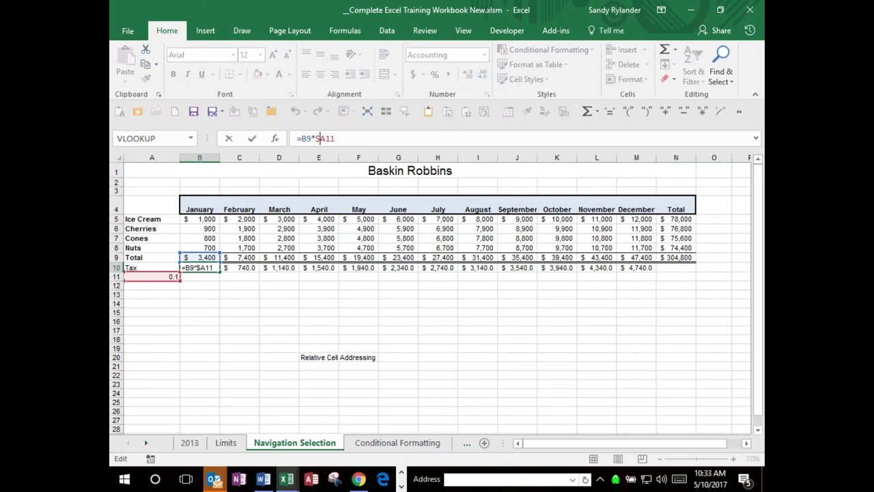
pyautogui.press('Delete')
pyautogui.click(315, 138)
pyautogui.press('F4')
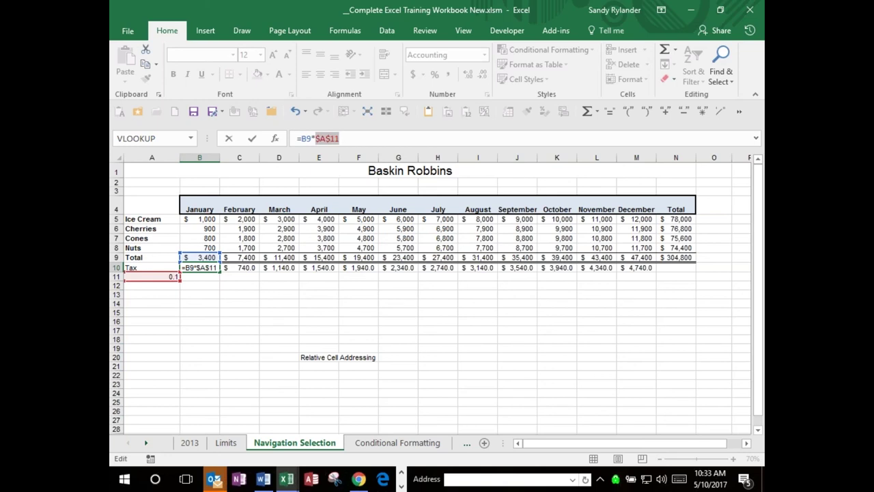
pyautogui.press('F4')
pyautogui.press('F4')
pyautogui.press('F4')
pyautogui.press('F4')
pyautogui.press('F4')
pyautogui.press('F4')
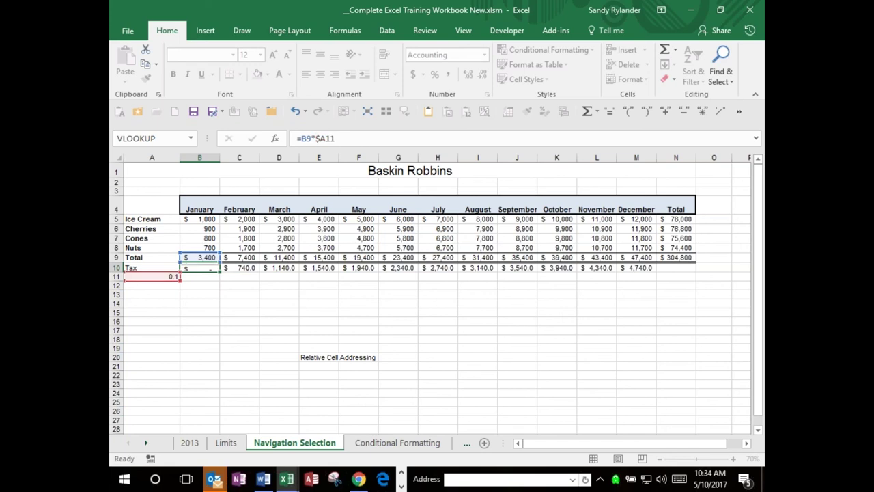
pyautogui.press('Return')
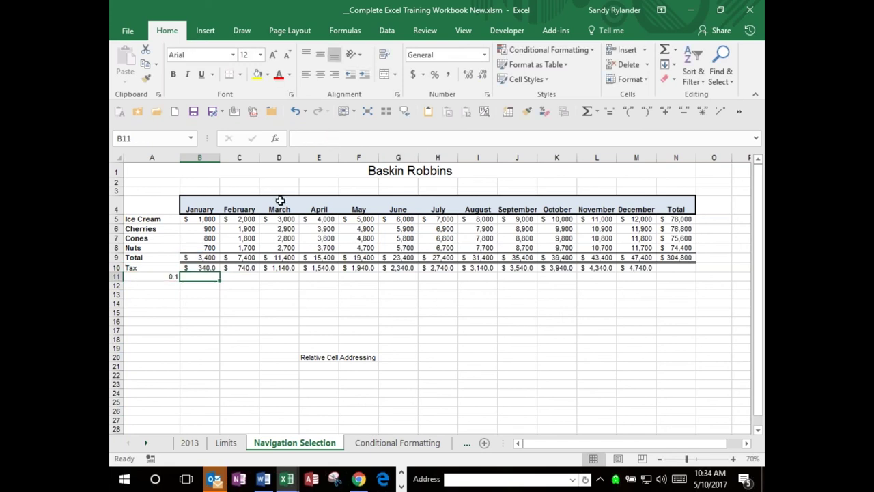
pyautogui.click(198, 267)
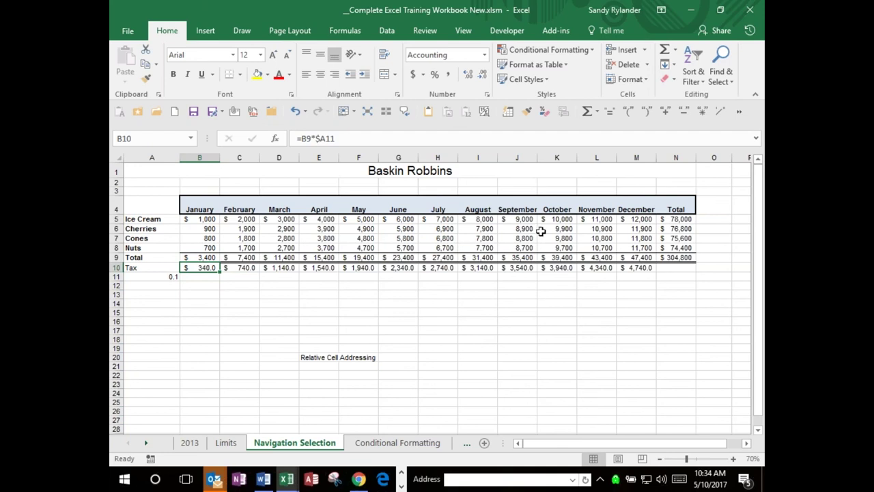
# Step: Add the column heading "% of Total" in cell O4, beside the Total heading
pyautogui.click(703, 210)
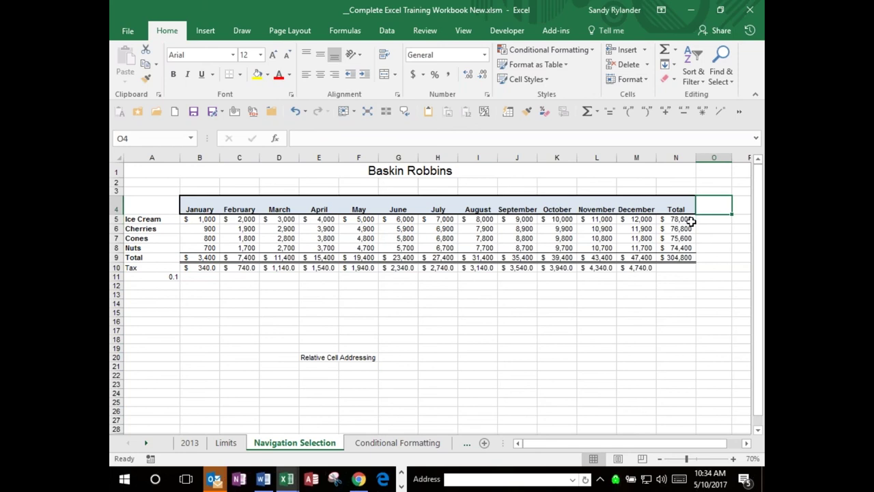
pyautogui.press('F2')
pyautogui.write('% ')
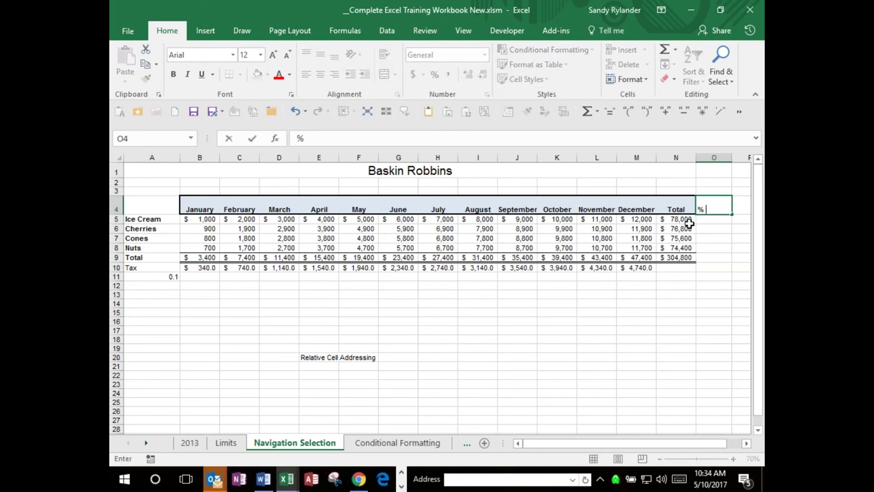
pyautogui.write('of Total')
pyautogui.press('Return')
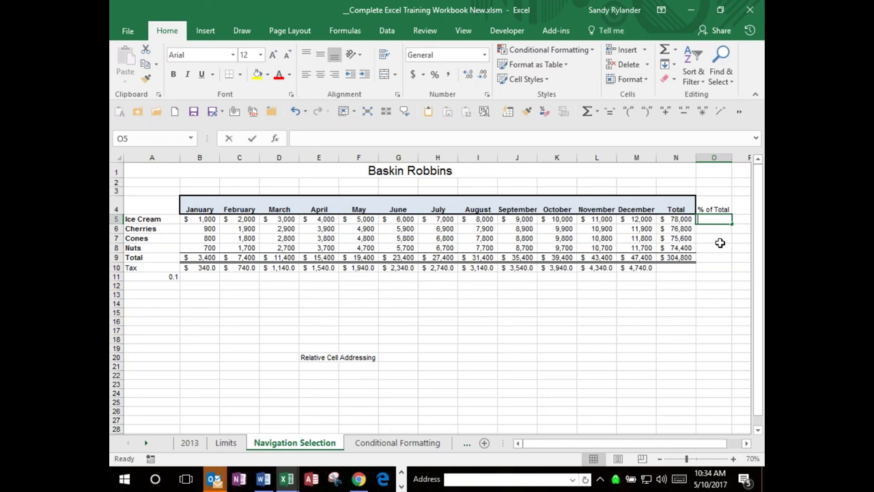
# Step: Calculate the Ice Cream share of the grand total in O5 with the formula =N5/N9
pyautogui.write('=')
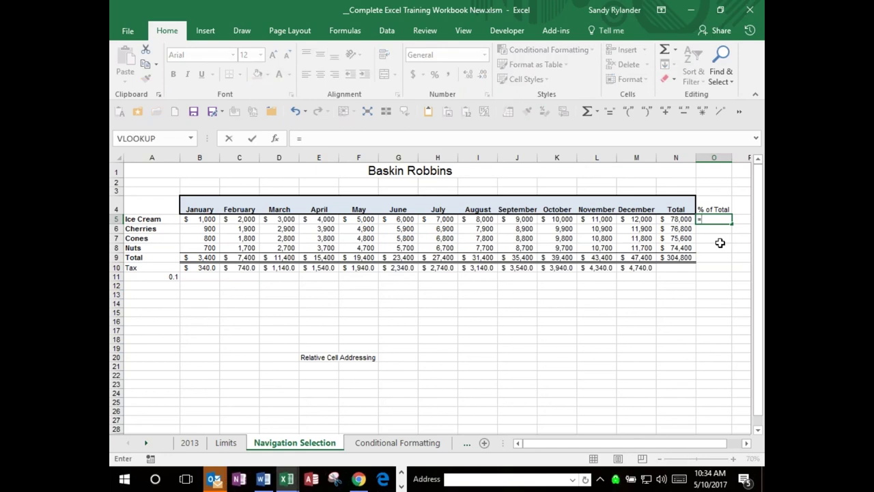
pyautogui.click(686, 220)
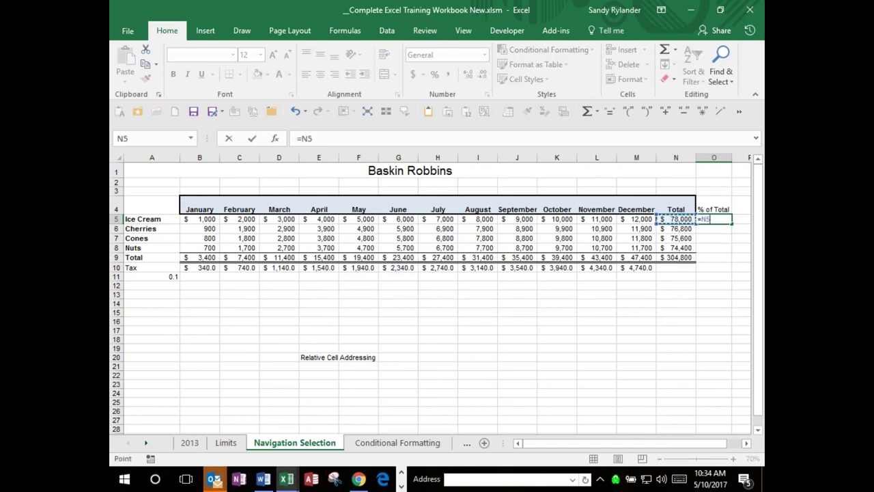
pyautogui.write('/')
pyautogui.click(681, 258)
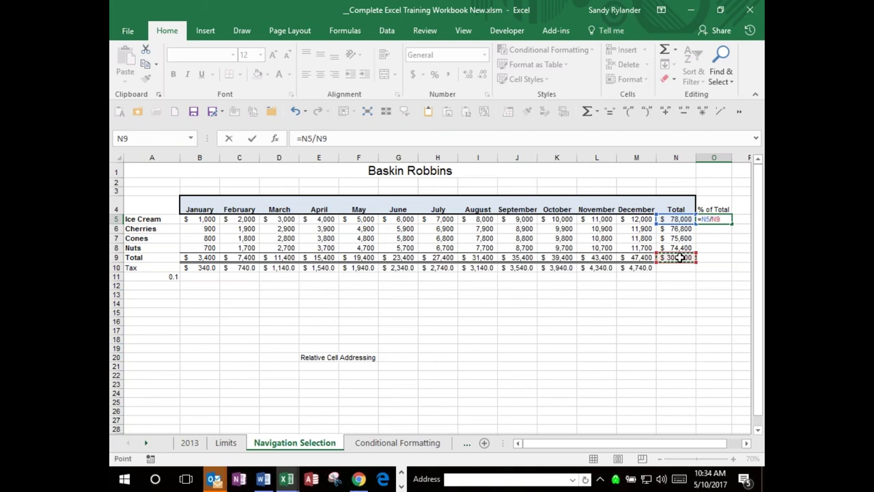
pyautogui.press('Return')
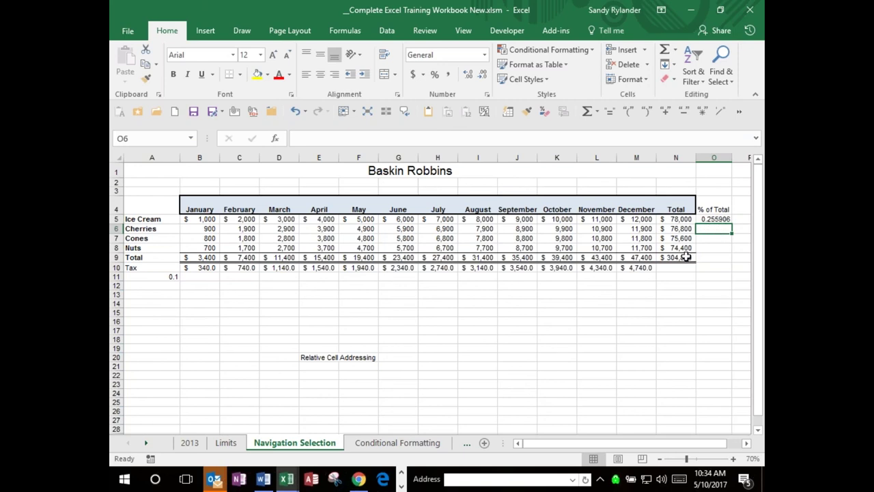
# Step: Fill the Ice Cream percentage formula from O5 down to the Nuts row in O8
pyautogui.click(716, 219)
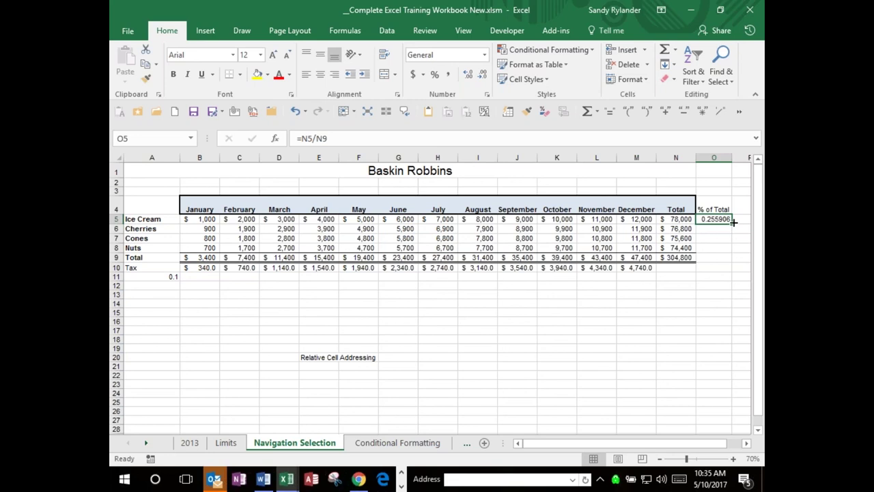
pyautogui.moveTo(732, 222); pyautogui.dragTo(710, 277)
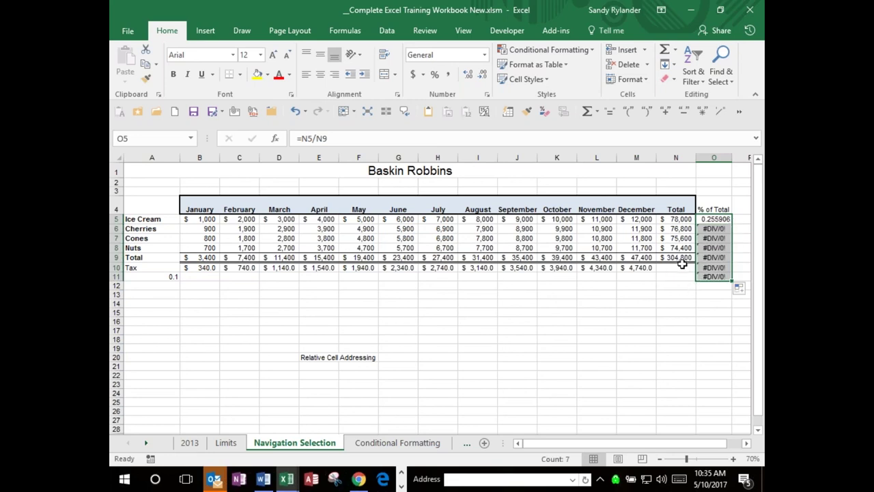
pyautogui.moveTo(733, 279); pyautogui.dragTo(591, 253)
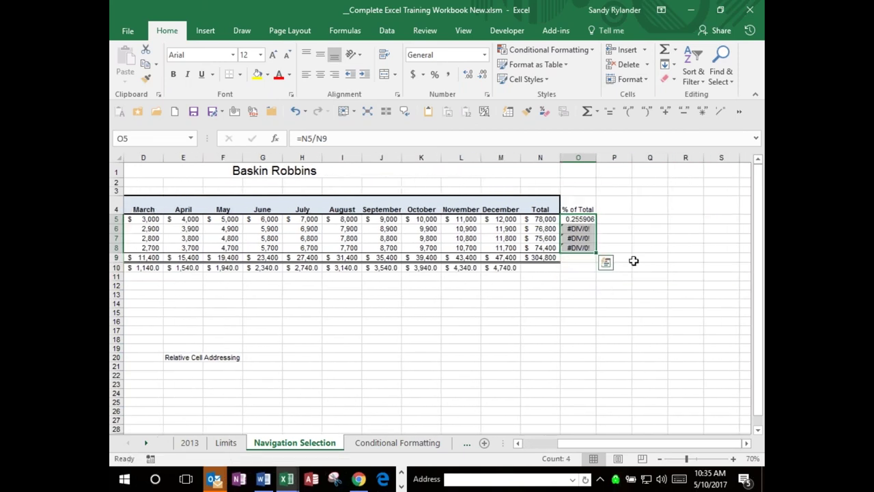
# Step: Examine the cell references in the % of Total formulas in O5, O6 and O7
pyautogui.doubleClick(578, 218)
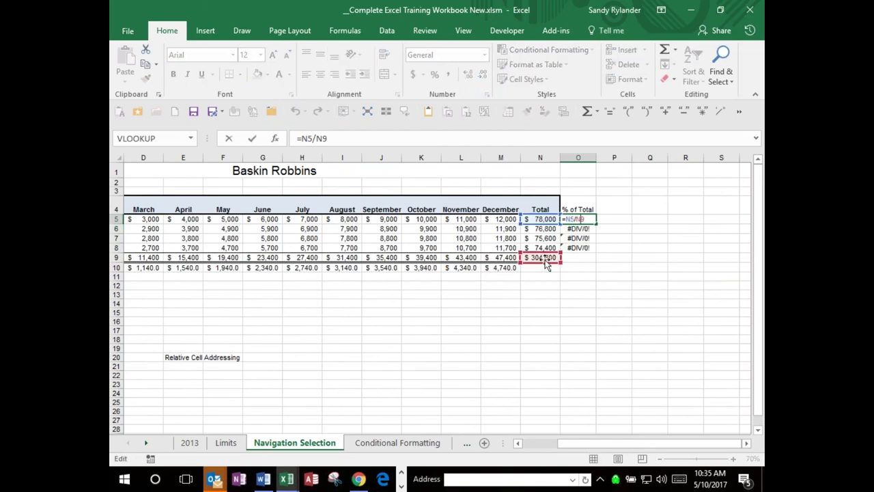
pyautogui.hotkey('ctrl', 'Return')
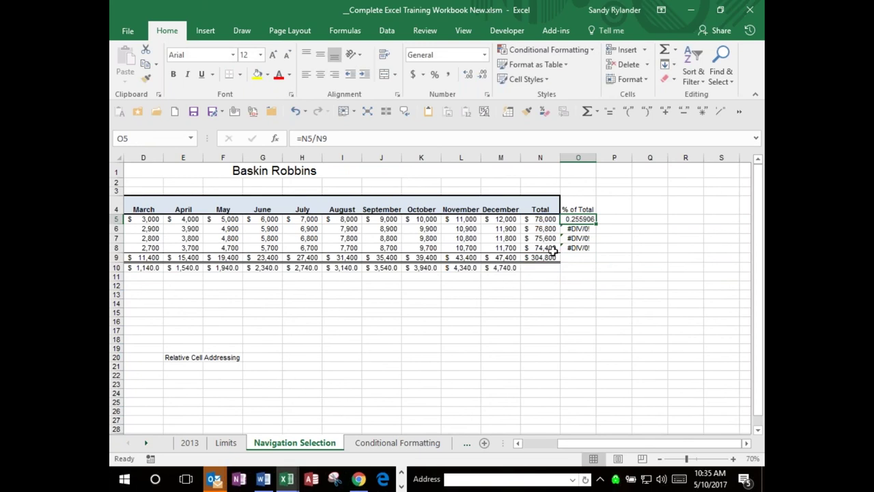
pyautogui.click(582, 230)
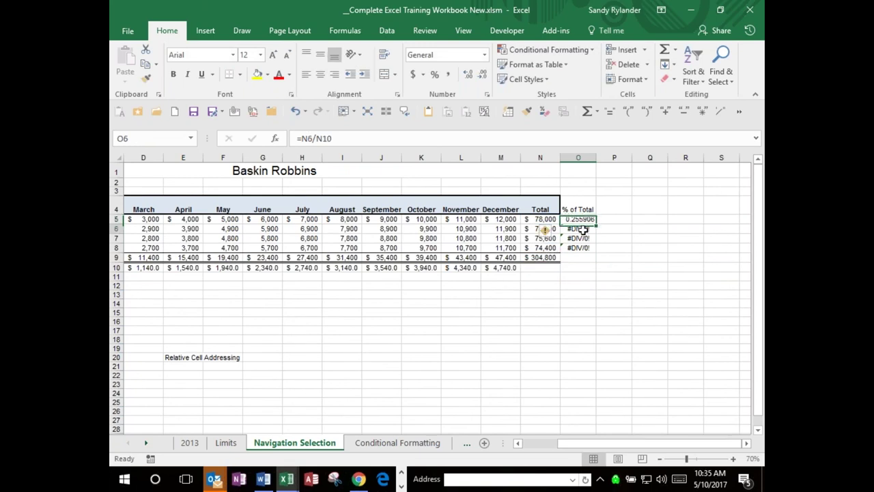
pyautogui.doubleClick(581, 229)
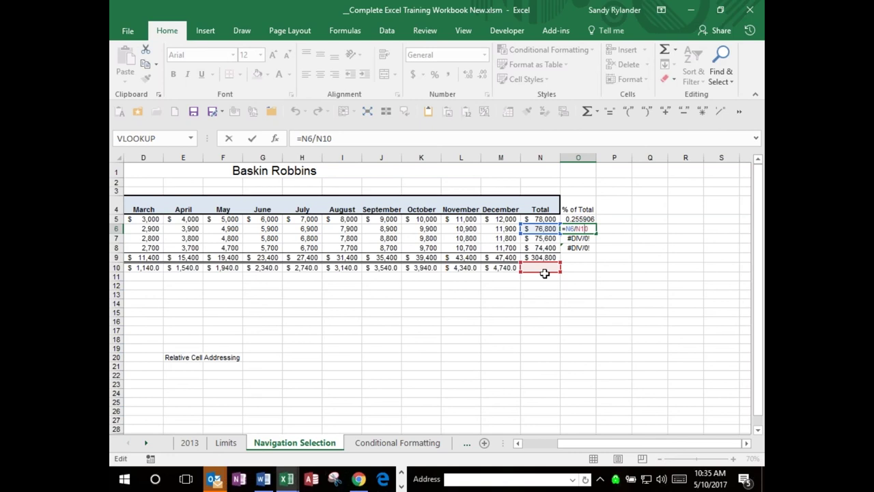
pyautogui.press('Left')
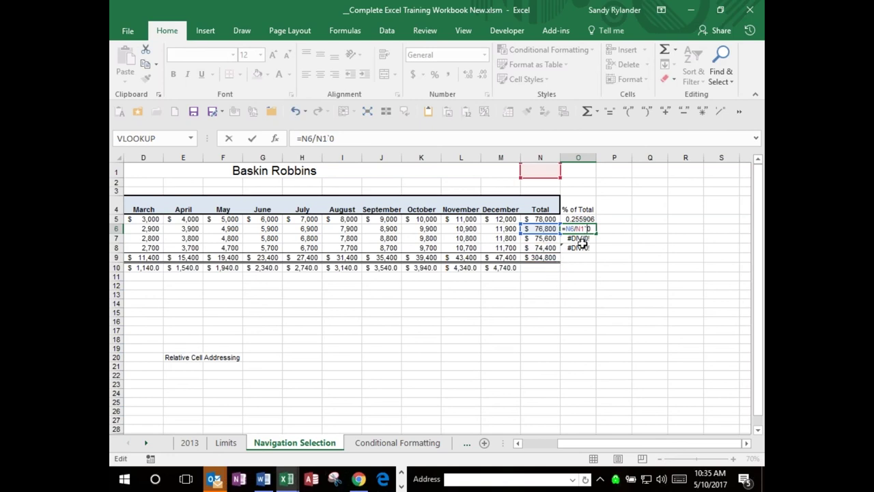
pyautogui.hotkey('ctrl', 'Return')
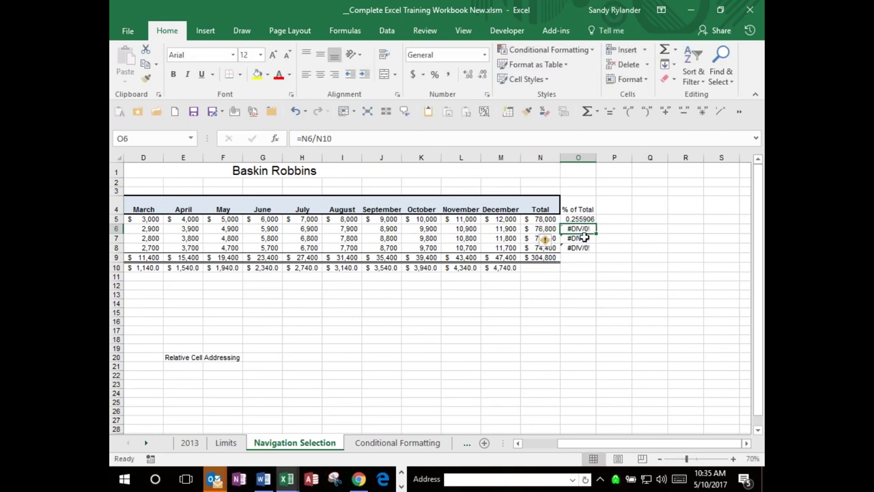
pyautogui.click(579, 237)
pyautogui.press('F2')
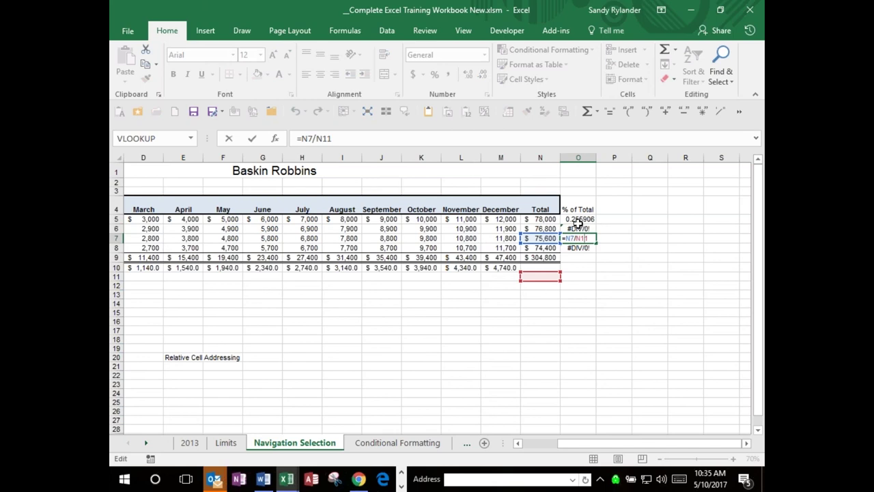
pyautogui.press('Escape')
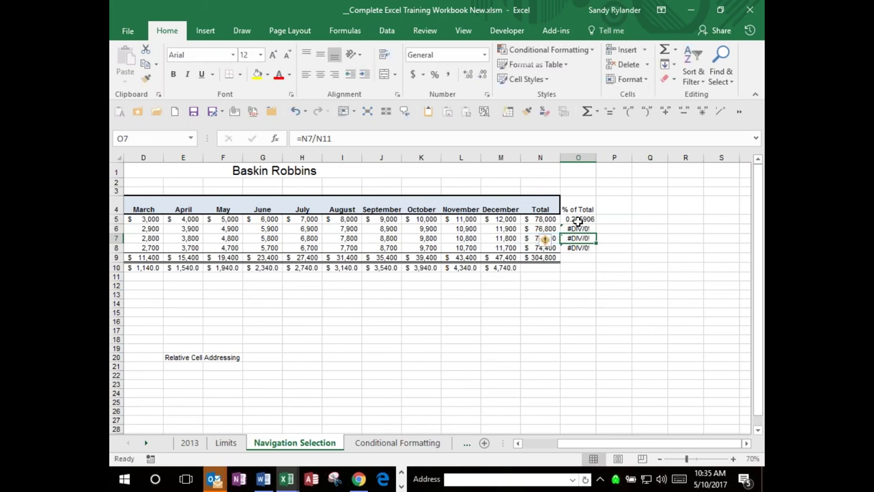
# Step: Lock the grand total's row in the O5 formula as =N5/N$9 and fill it down to O8
pyautogui.click(577, 219)
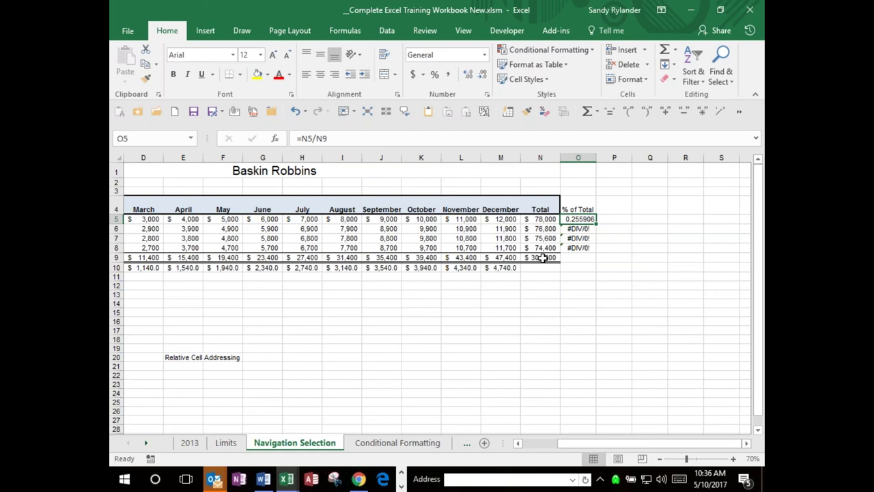
pyautogui.click(325, 138)
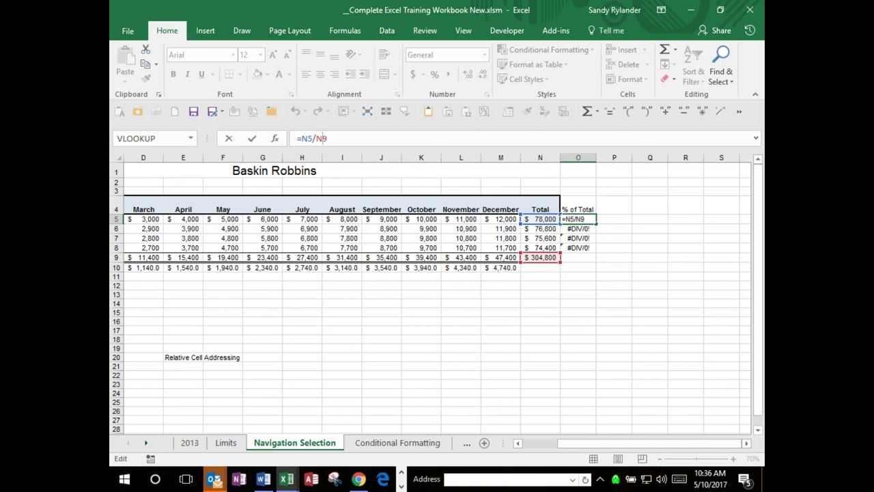
pyautogui.press('F4')
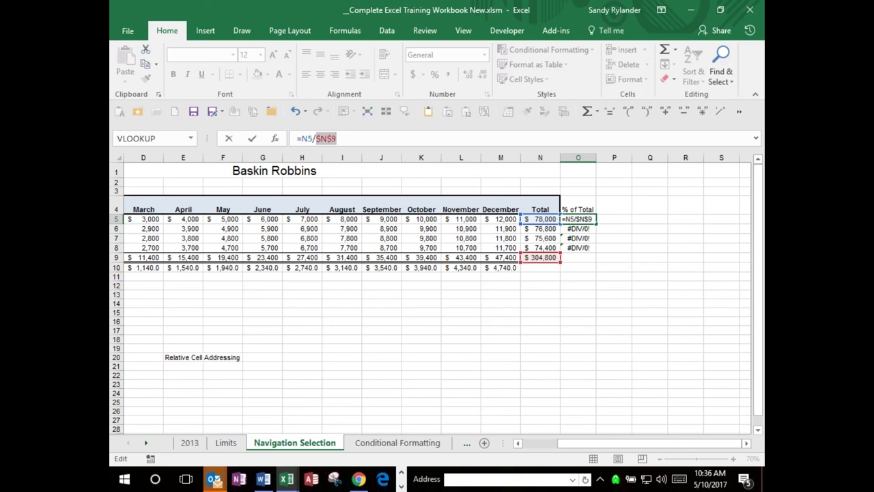
pyautogui.press('F4')
pyautogui.click(252, 140)
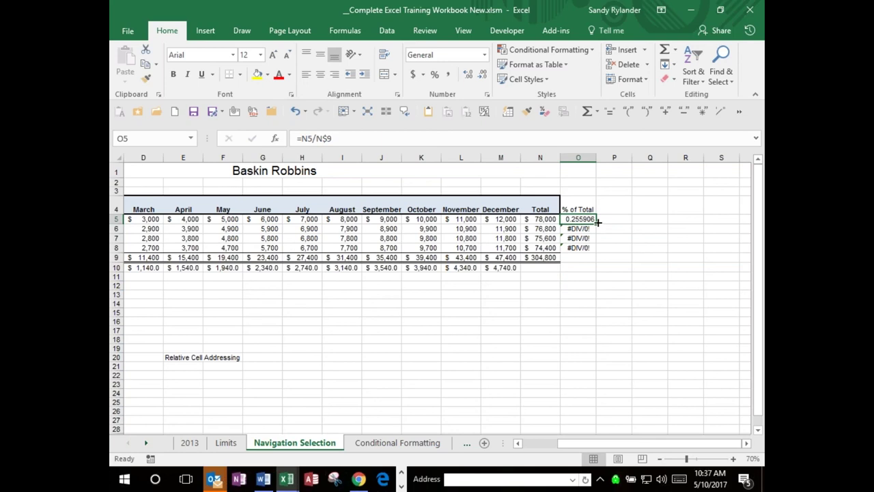
pyautogui.moveTo(597, 224); pyautogui.dragTo(596, 253)
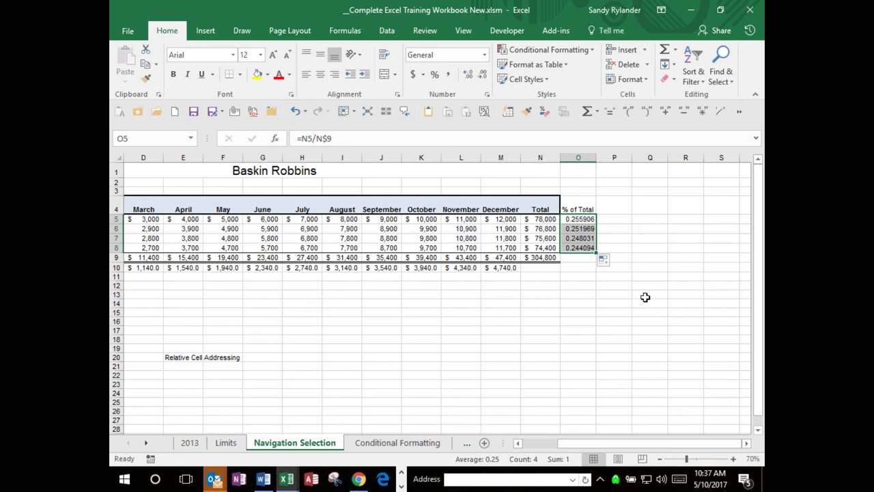
# Step: Check the copied percentage formulas for Cherries in O6 and Cones in O7
pyautogui.click(576, 229)
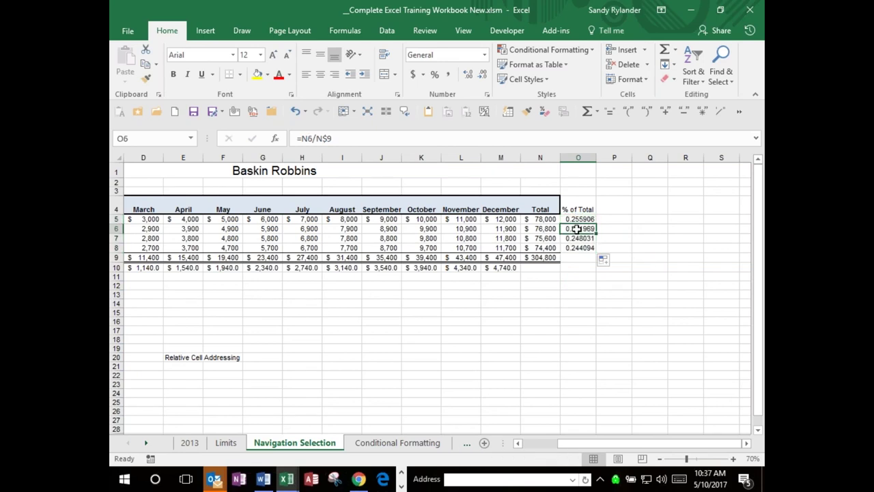
pyautogui.doubleClick(577, 229)
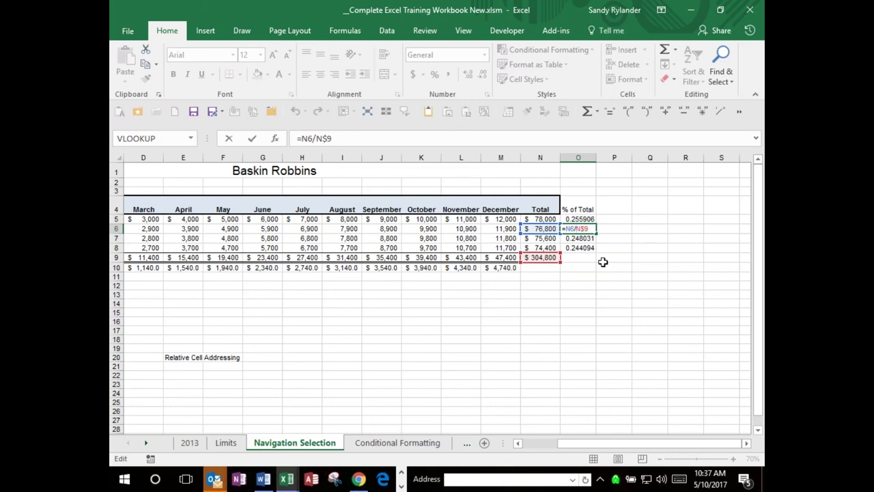
pyautogui.hotkey('ctrl', 'Return')
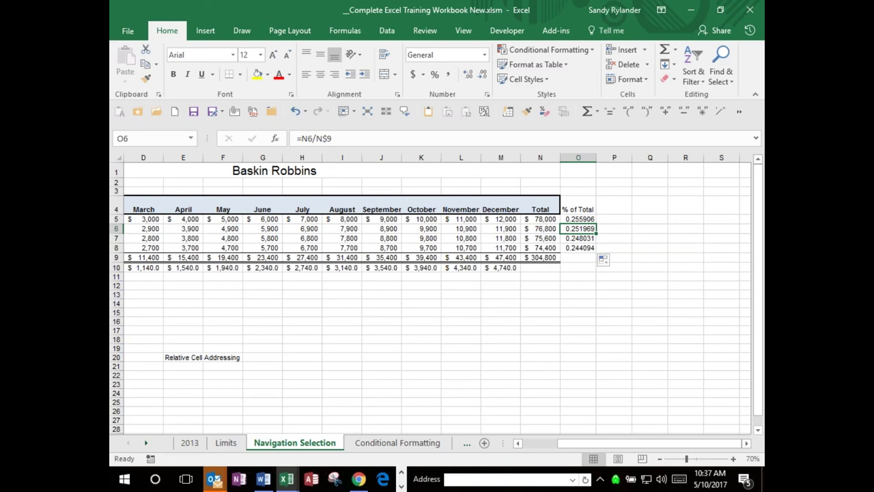
pyautogui.click(578, 238)
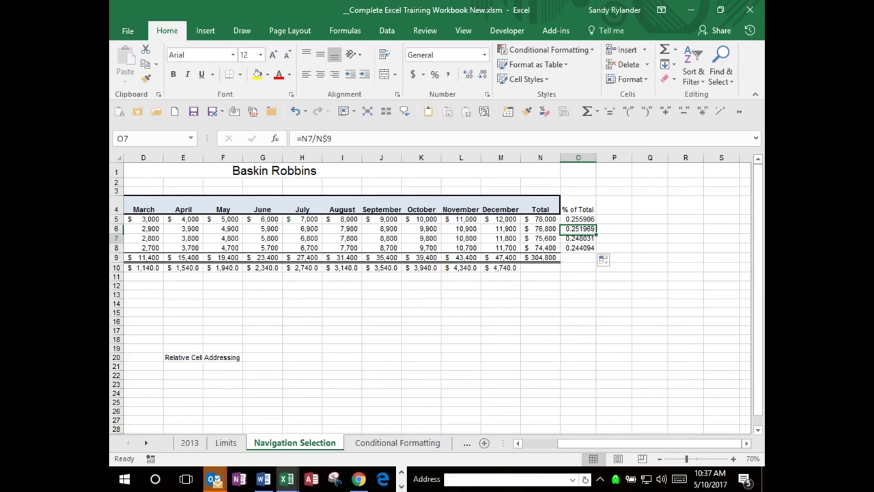
# Step: Clear the Tax row and the tax rate beneath it in rows 10 and 11
pyautogui.press('Down')
pyautogui.press('Down')
pyautogui.press('Down')
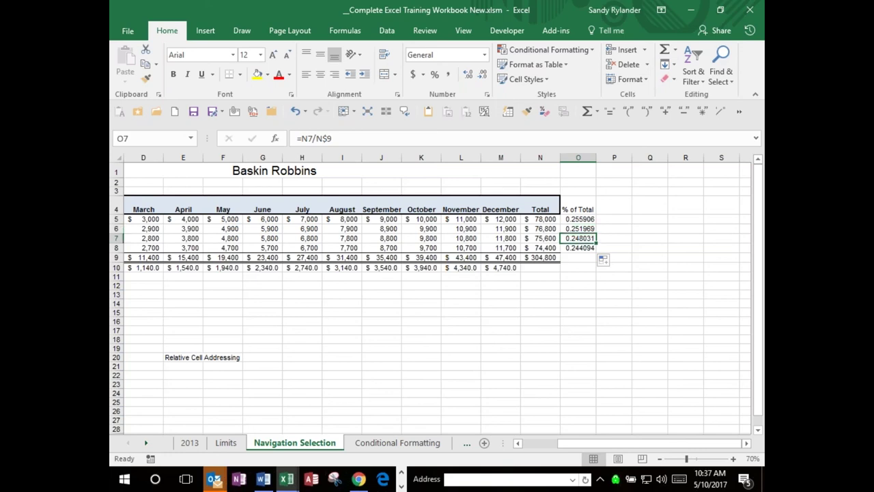
pyautogui.press('Left')
pyautogui.press('Left')
pyautogui.press('Left')
pyautogui.press('Left')
pyautogui.press('Left')
pyautogui.press('Left')
pyautogui.press('Left')
pyautogui.press('Left')
pyautogui.press('Left')
pyautogui.press('Left')
pyautogui.press('Left')
pyautogui.press('Left')
pyautogui.press('Left')
pyautogui.press('Left')
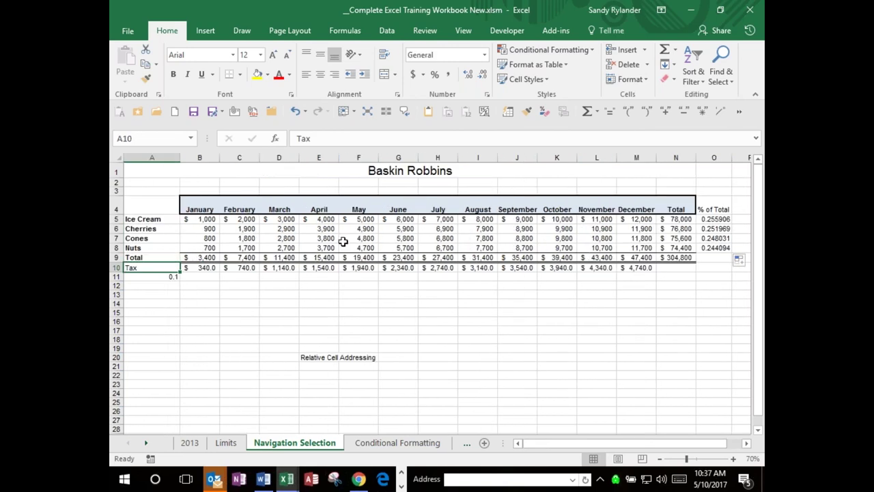
pyautogui.click(118, 269)
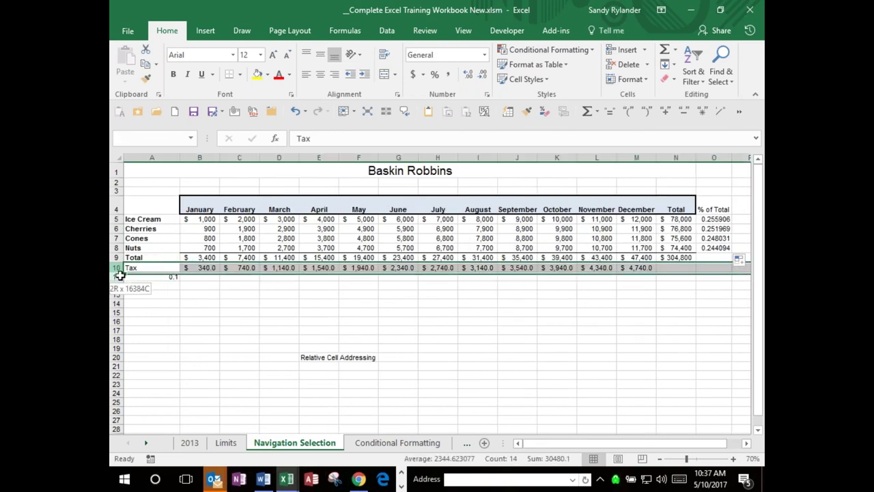
pyautogui.hotkey('ctrl', 'z')
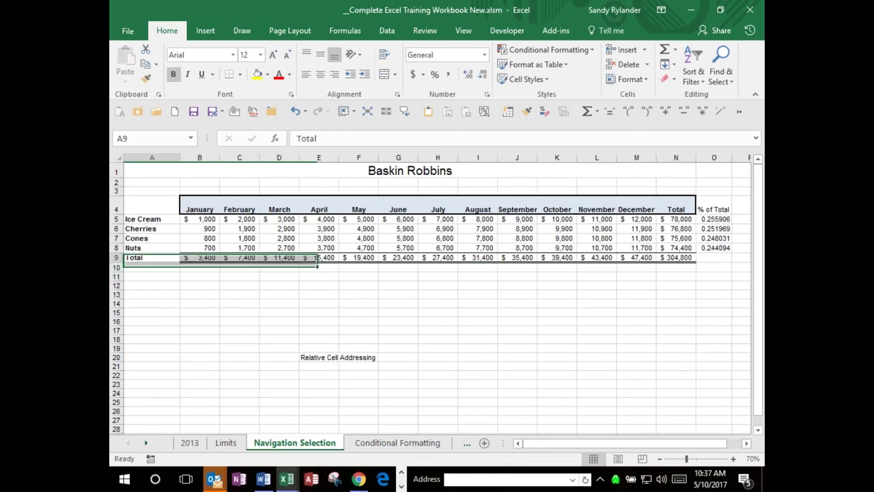
# Step: Clear the totals in B9:N9 and try AutoSum on the January column in B9, cancelling the proposed formula
pyautogui.click(203, 259)
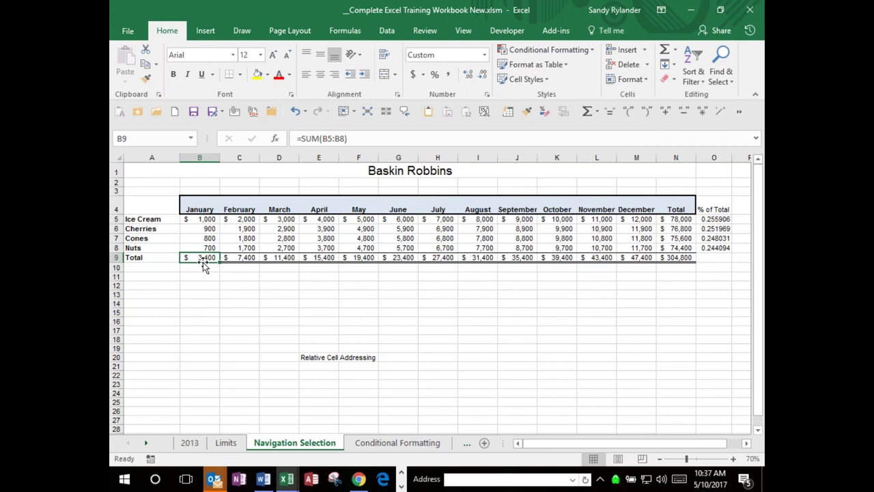
pyautogui.moveTo(206, 258); pyautogui.dragTo(687, 258)
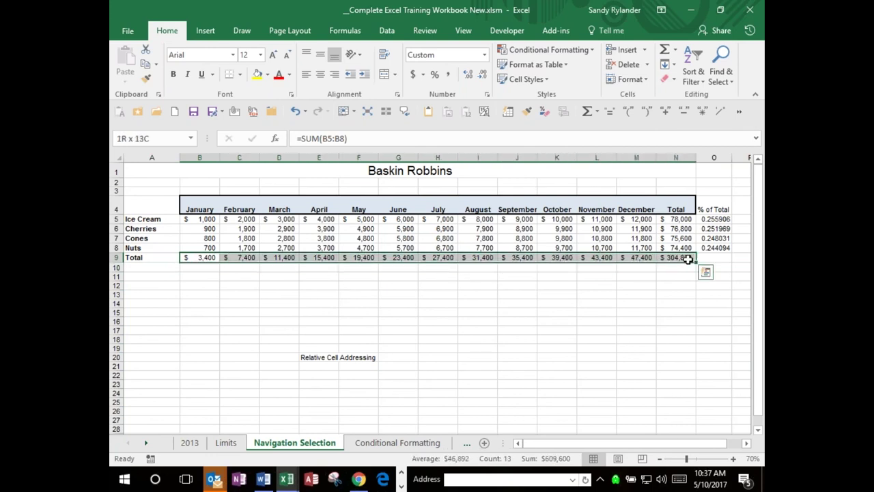
pyautogui.press('Delete')
pyautogui.press('Right')
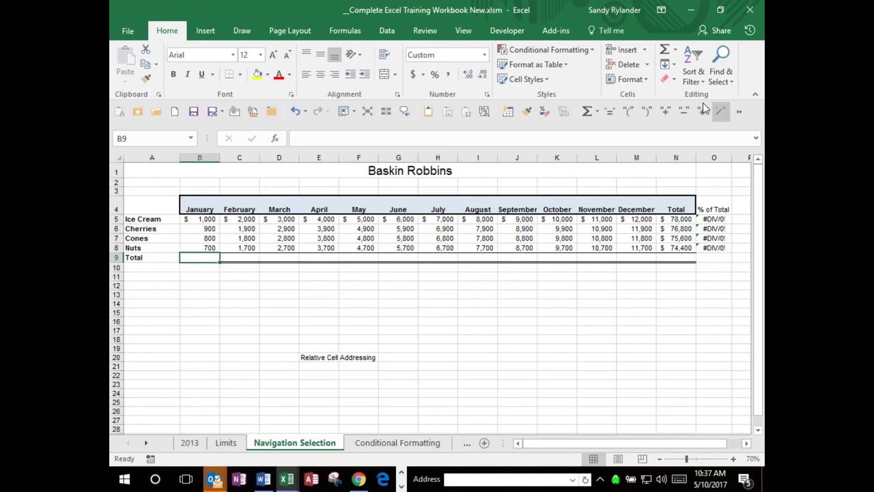
pyautogui.click(664, 51)
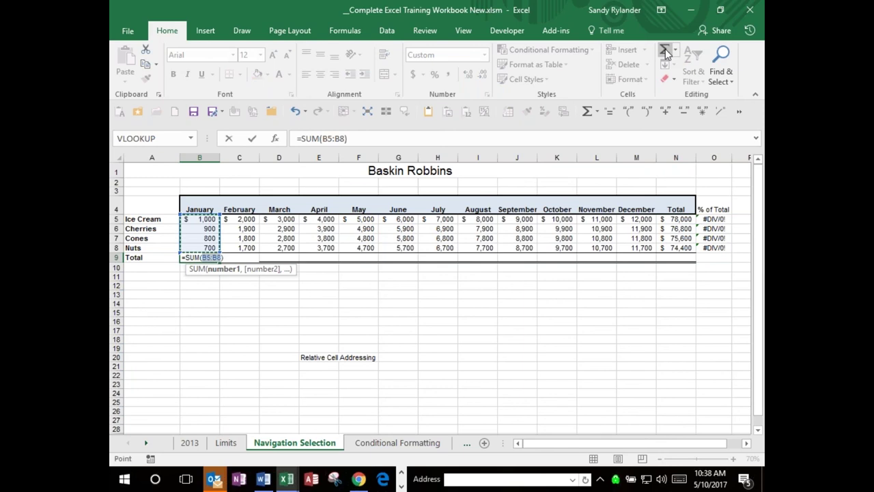
pyautogui.press('Escape')
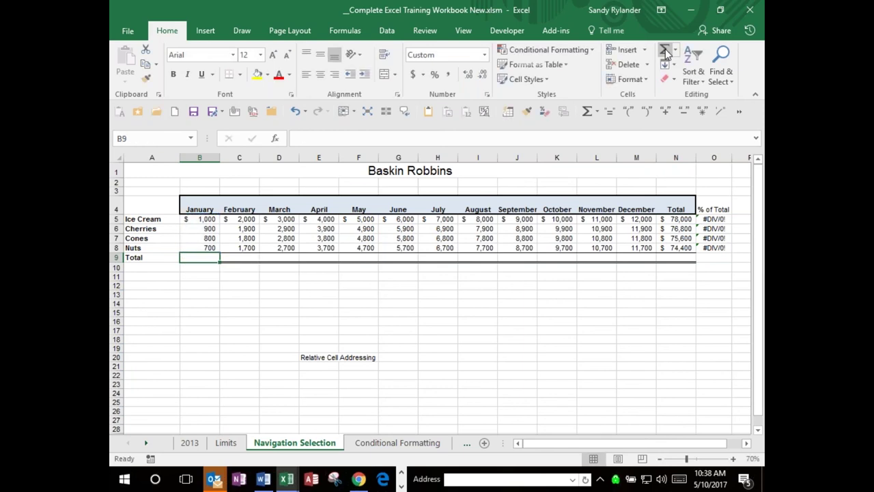
# Step: Clear the January Cherries value in B6 to leave a gap in the column
pyautogui.click(202, 228)
pyautogui.press('Delete')
pyautogui.press('Down')
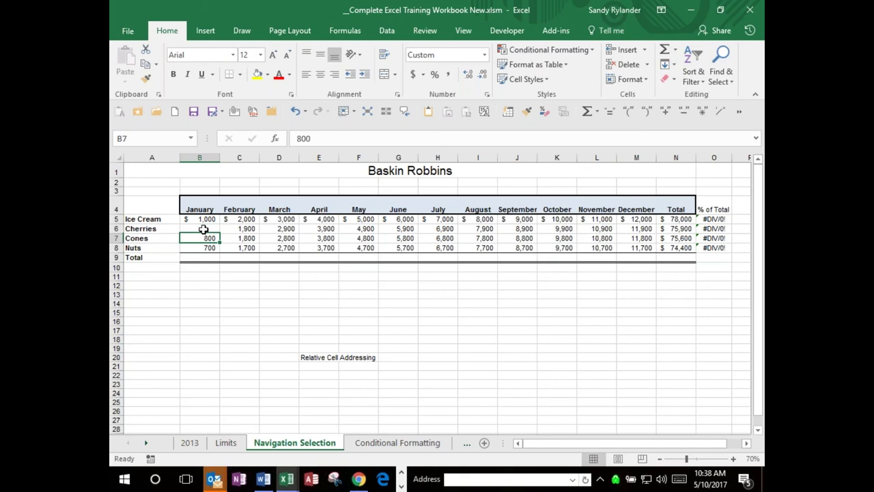
# Step: Try AutoSum in B9, extending its proposed range up to B5:B8, and cancel the formula
pyautogui.press('Down')
pyautogui.press('Down')
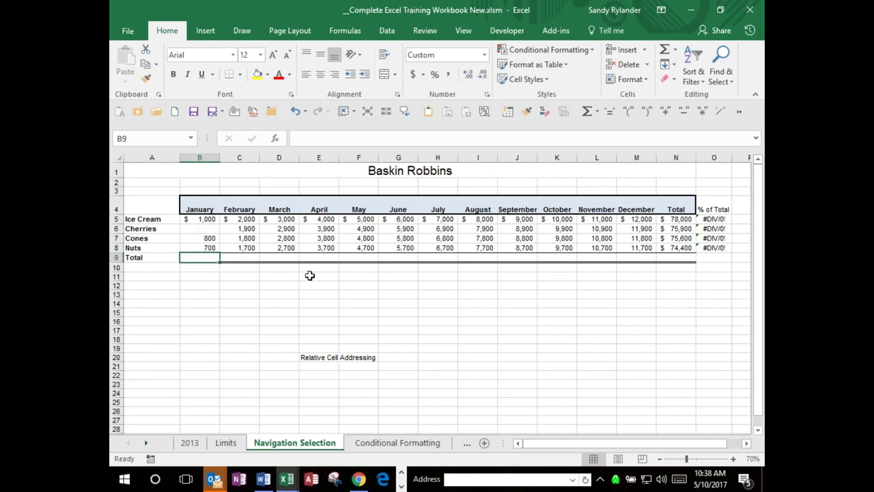
pyautogui.click(665, 52)
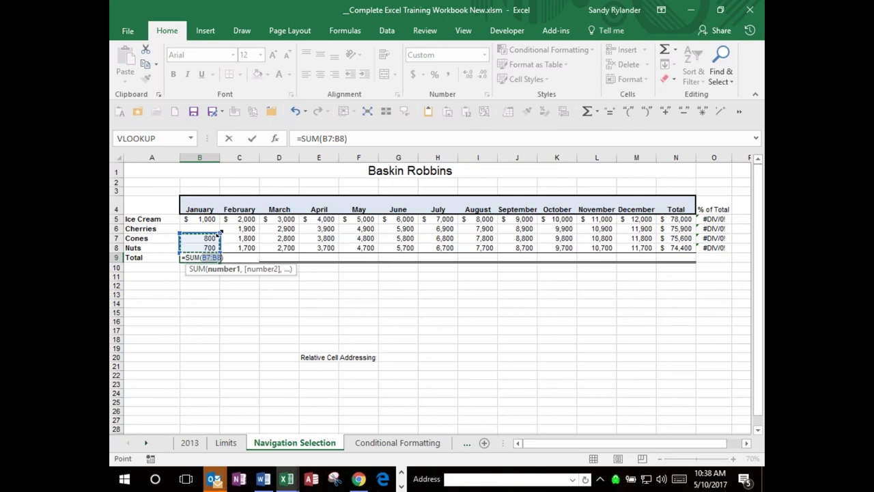
pyautogui.moveTo(220, 232); pyautogui.dragTo(220, 221)
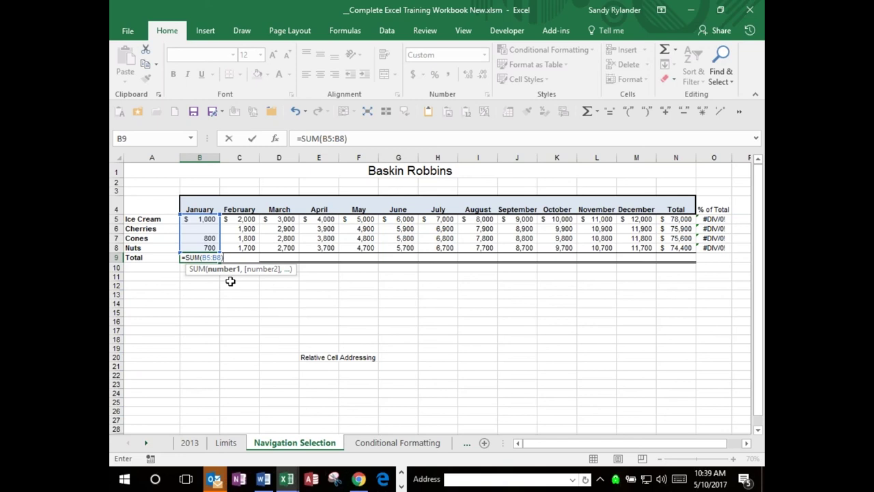
pyautogui.press('Escape')
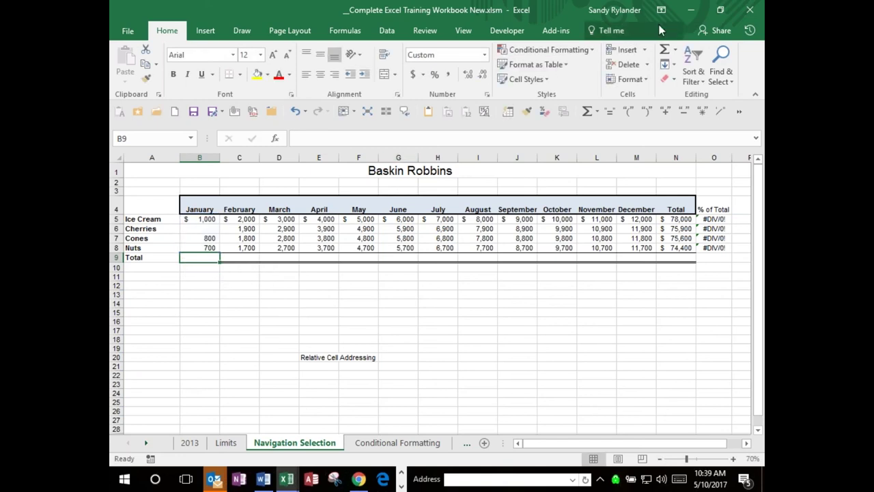
# Step: Try AutoSum in B9 again, selecting B5:B8 anew as the range to add, and discard the entry
pyautogui.rightClick(664, 53)
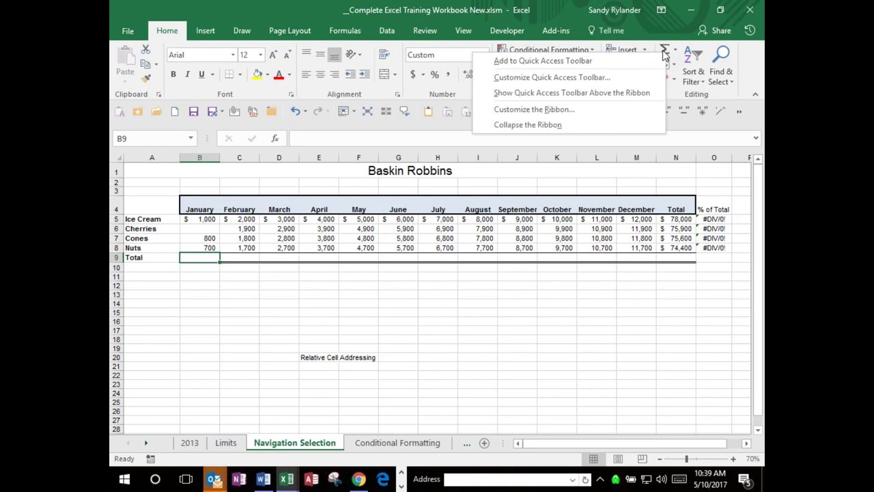
pyautogui.click(665, 53)
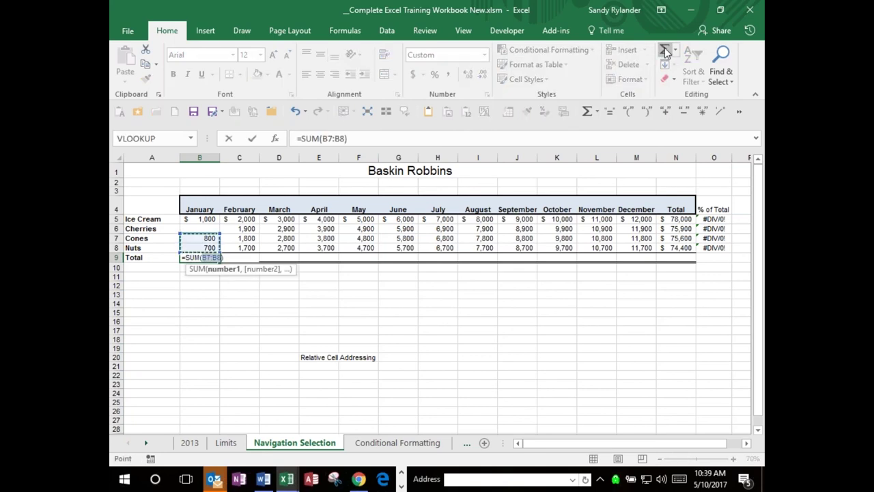
pyautogui.click(209, 218)
pyautogui.moveTo(209, 218); pyautogui.dragTo(209, 244)
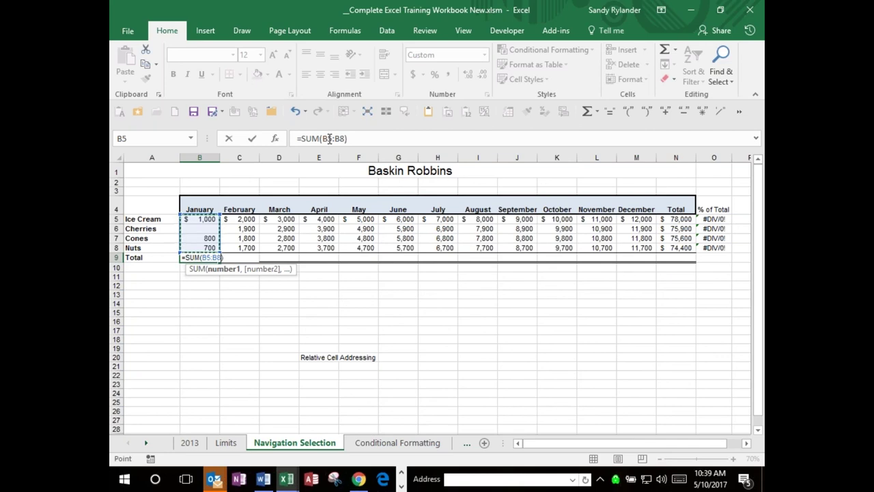
pyautogui.press('Escape')
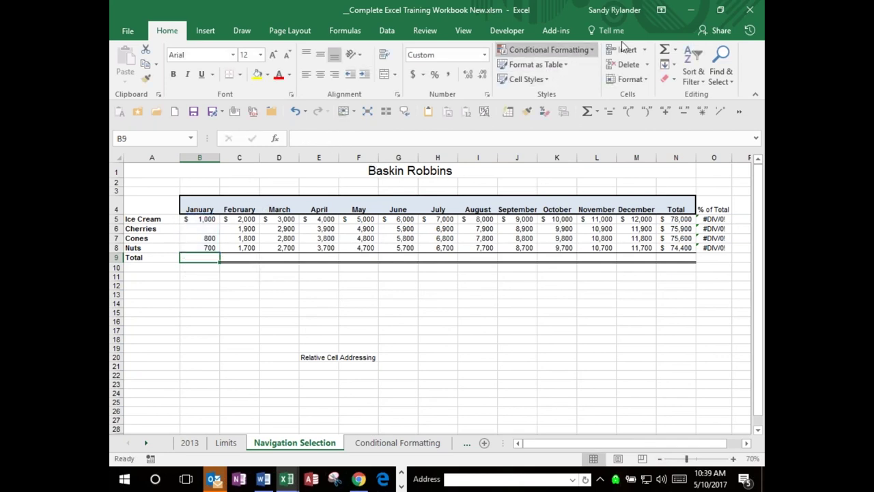
# Step: Try AutoSum in B9, editing the start of its proposed range to make =SUM(B5:B8), and cancel the entry
pyautogui.click(663, 54)
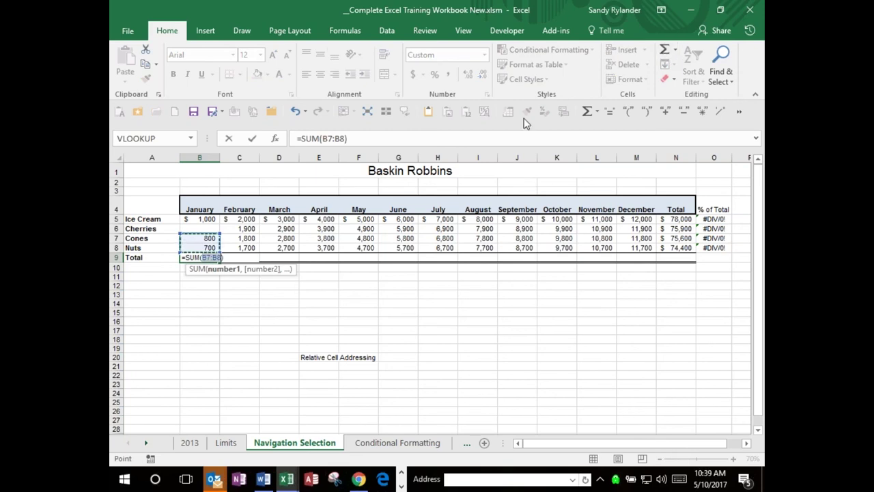
pyautogui.click(329, 139)
pyautogui.press('Delete')
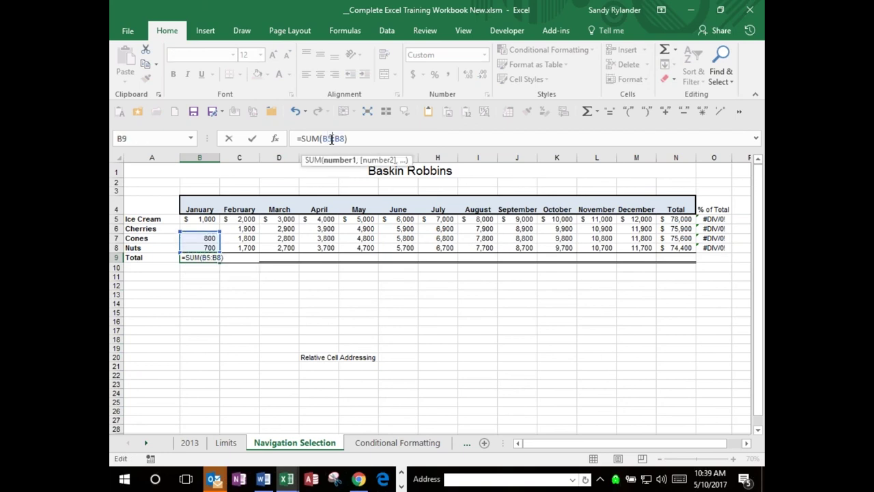
pyautogui.write('5')
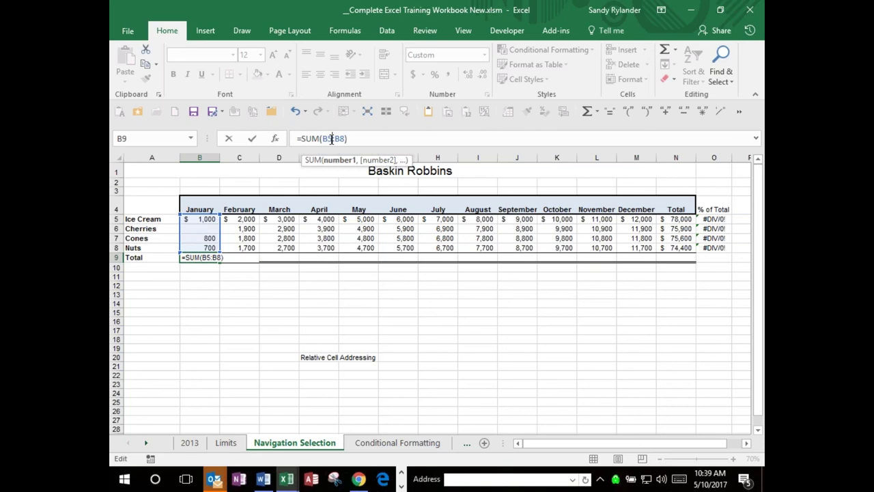
pyautogui.press('Escape')
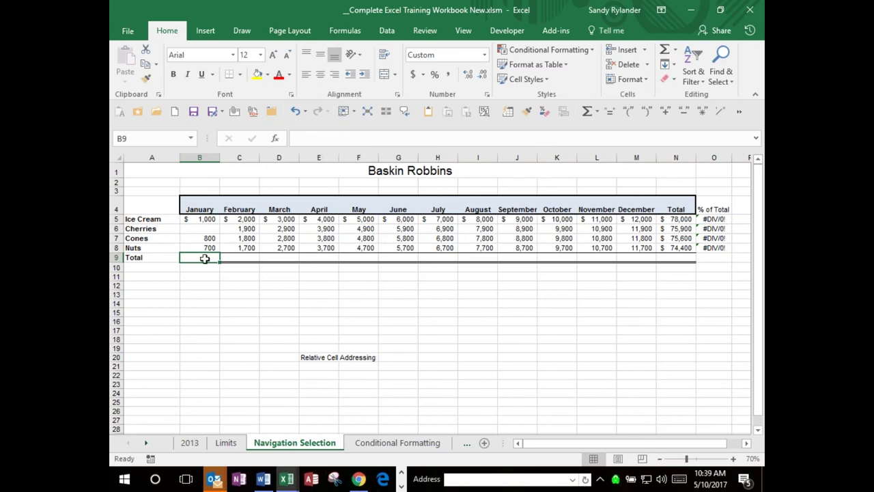
# Step: Total the January column in B9 by applying AutoSum to B5:B9, and review the formula and its selected range
pyautogui.click(210, 219)
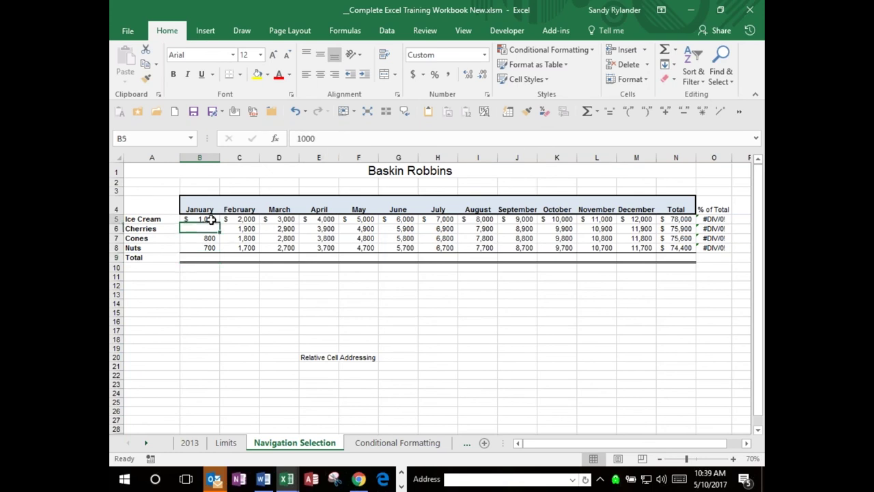
pyautogui.moveTo(210, 219); pyautogui.dragTo(209, 256)
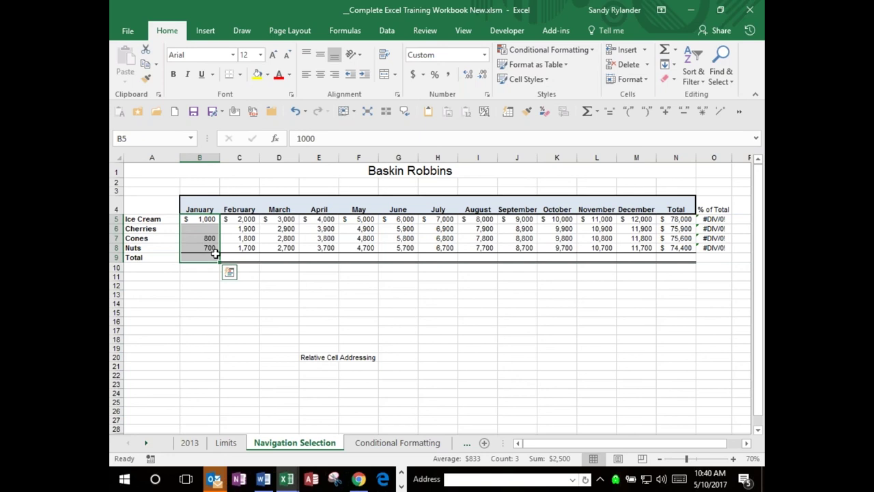
pyautogui.click(664, 51)
pyautogui.click(200, 258)
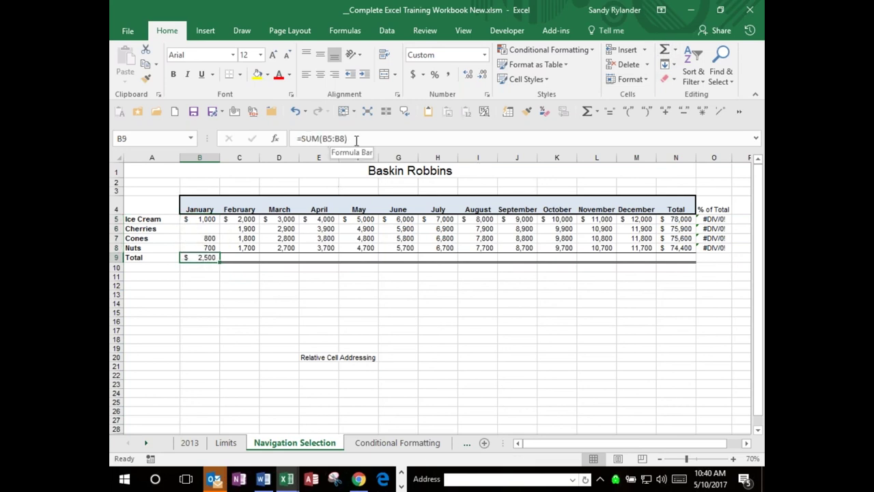
pyautogui.click(207, 220)
pyautogui.moveTo(207, 220); pyautogui.dragTo(206, 252)
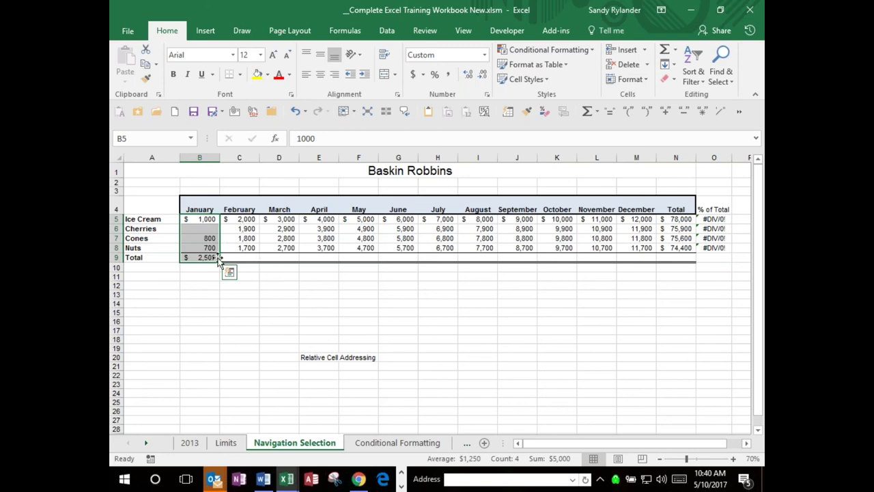
pyautogui.click(197, 257)
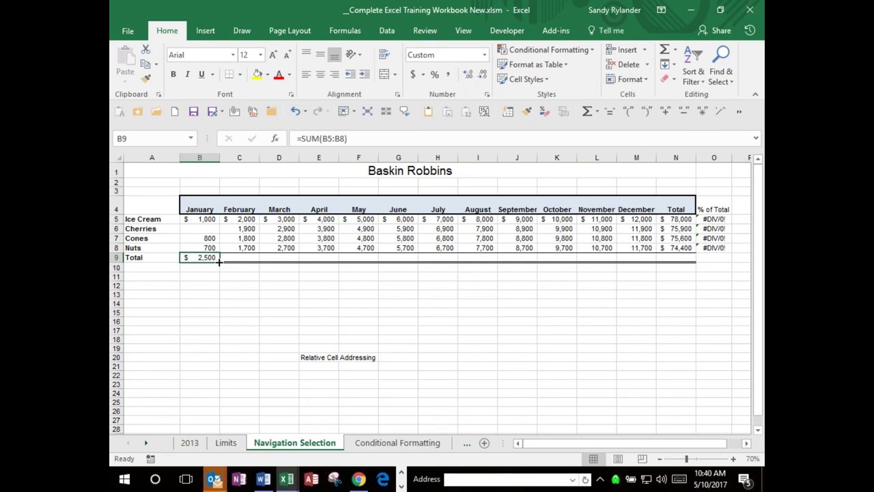
# Step: Clear the row totals in N5:N8, the % of Total column in O4:O8 and the January total in B9
pyautogui.click(203, 219)
pyautogui.moveTo(203, 219); pyautogui.dragTo(355, 263)
pyautogui.moveTo(678, 219); pyautogui.dragTo(679, 249)
pyautogui.press('Delete')
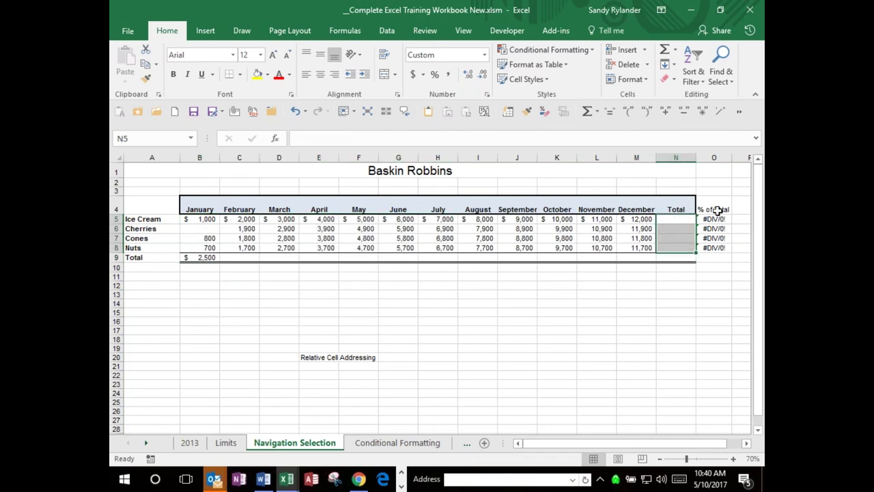
pyautogui.moveTo(716, 209); pyautogui.dragTo(717, 244)
pyautogui.press('Delete')
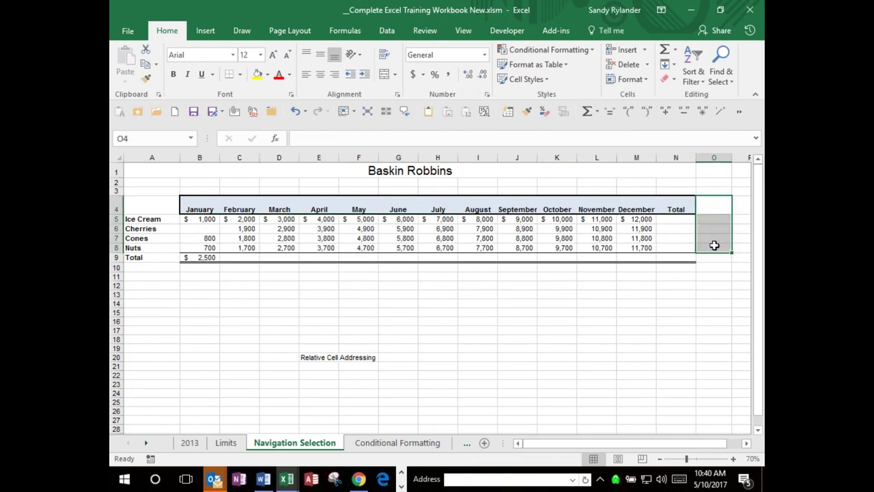
pyautogui.press('Delete')
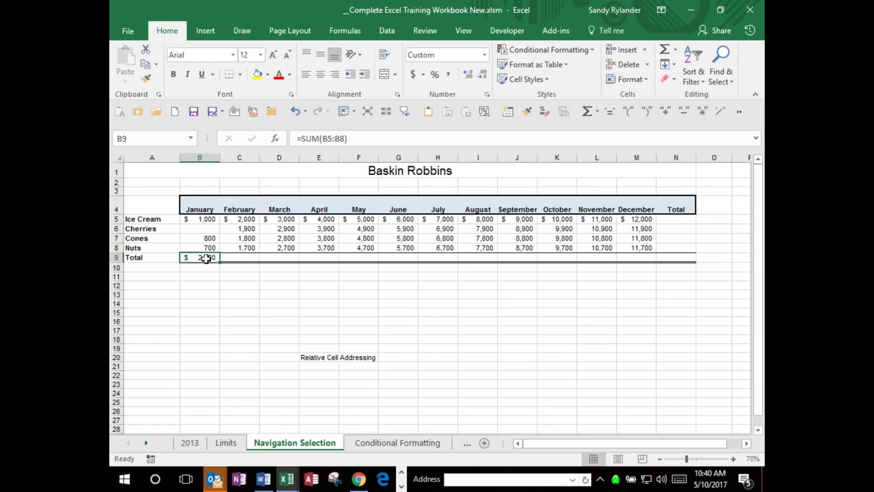
# Step: Try totalling all twelve months at once by applying AutoSum to B5:M9, and undo it
pyautogui.click(199, 220)
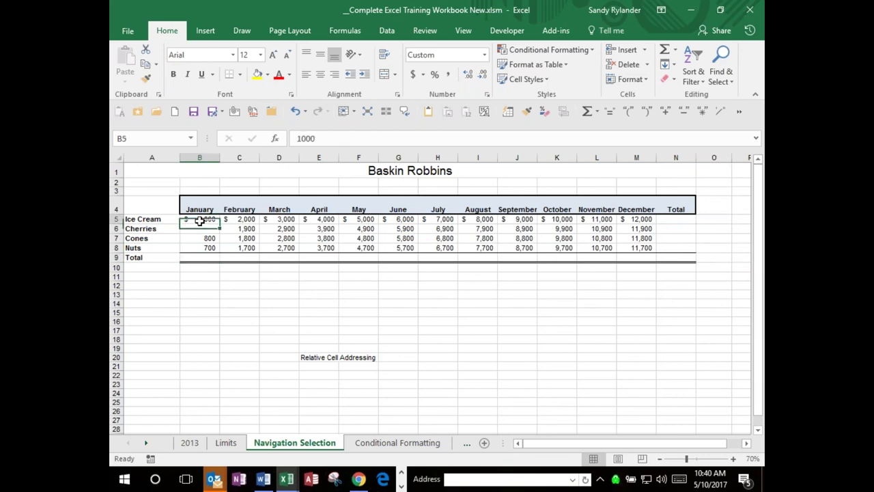
pyautogui.moveTo(199, 221); pyautogui.dragTo(635, 257)
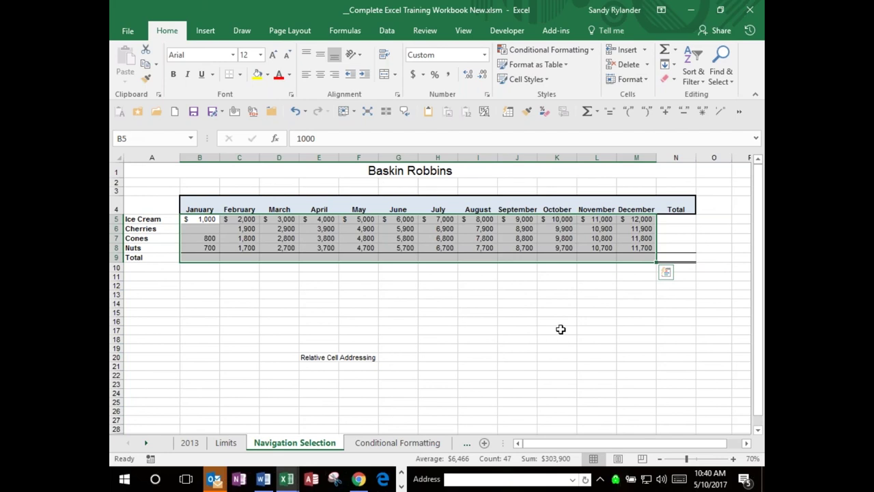
pyautogui.click(664, 49)
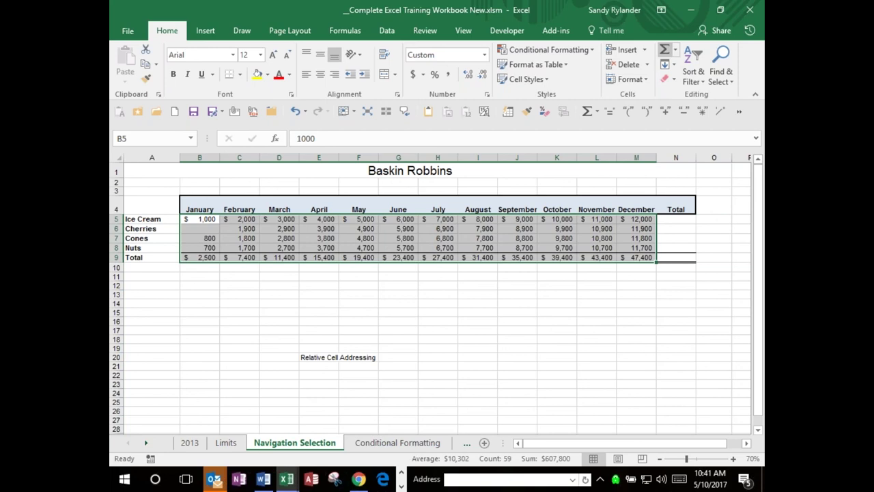
pyautogui.hotkey('ctrl', 'z')
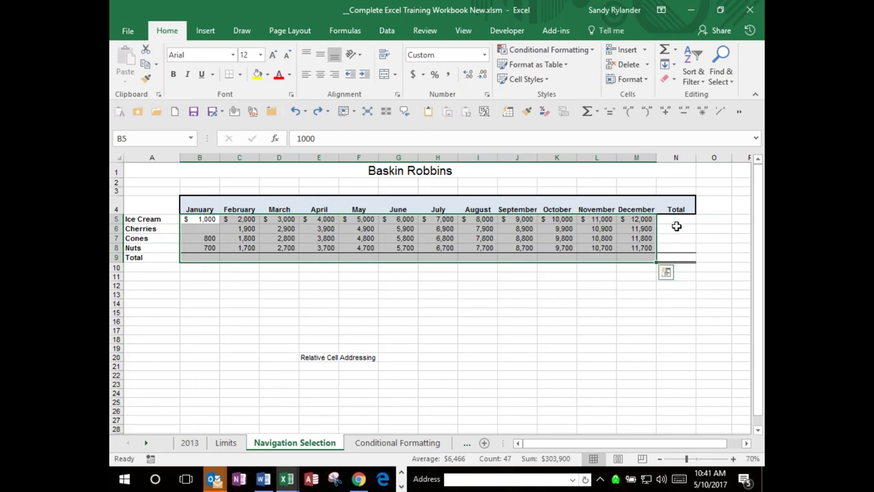
# Step: Extend the selection to B5:N9 and apply AutoSum to total every month and every product row at once
pyautogui.keyDown('shift'); pyautogui.click(677, 255); pyautogui.keyUp('shift')
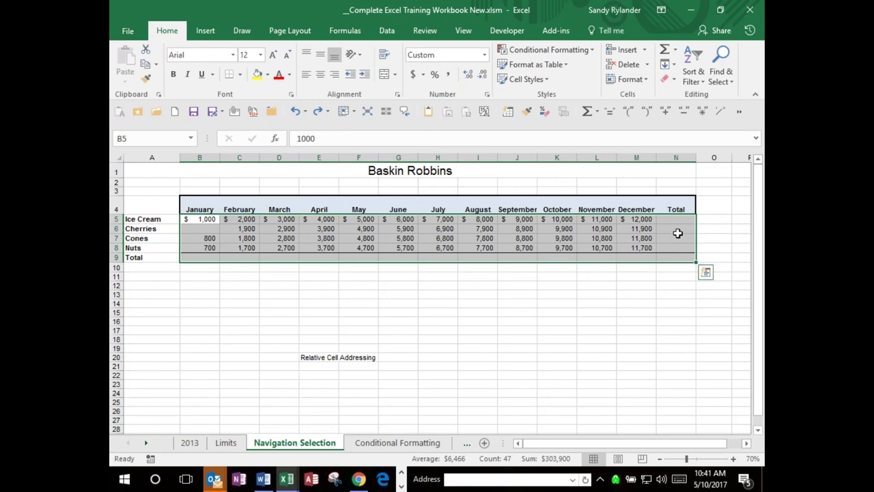
pyautogui.click(663, 56)
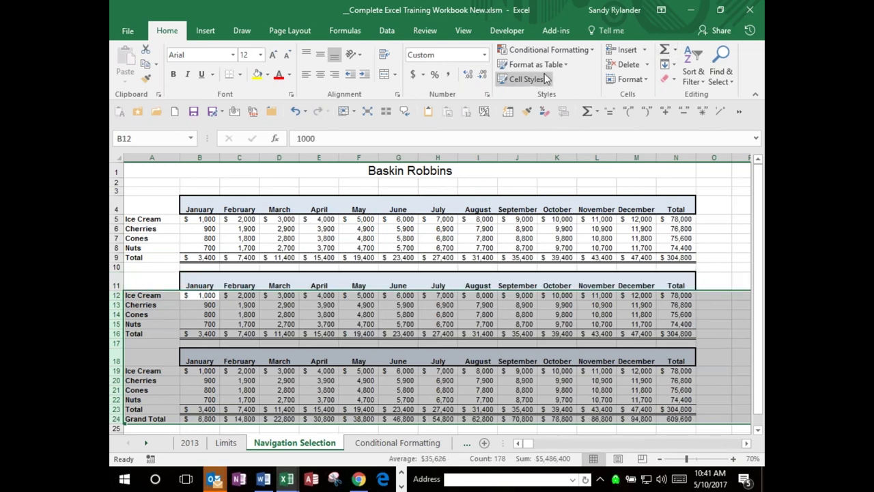
pyautogui.click(491, 222)
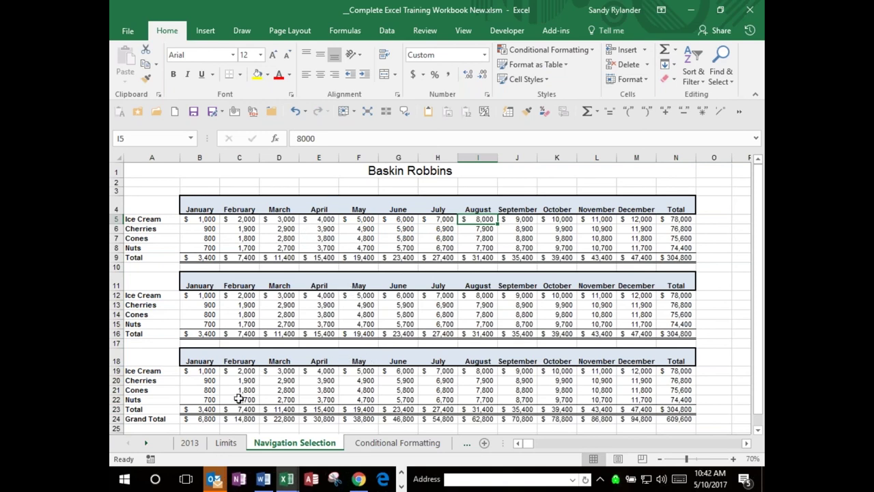
# Step: Clear the Grand Total formulas in B24:N24
pyautogui.click(197, 419)
pyautogui.moveTo(196, 420); pyautogui.dragTo(676, 419)
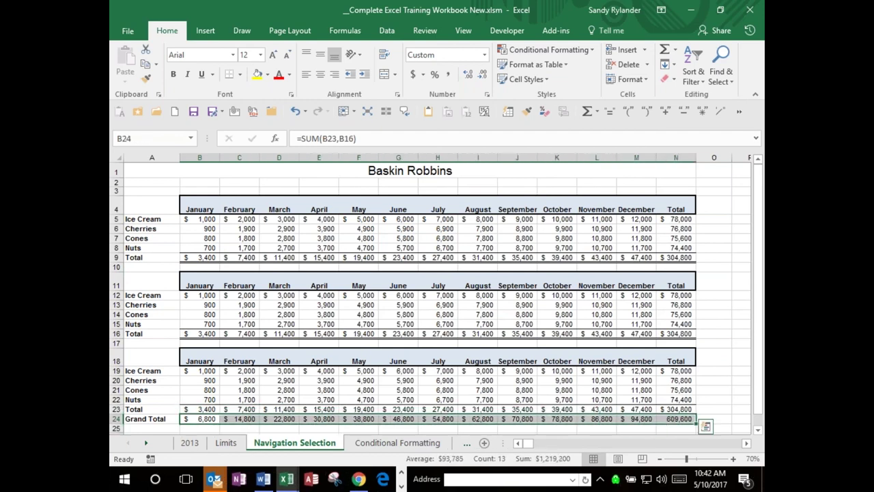
pyautogui.press('Delete')
pyautogui.press('Left')
# Step: Enter the January Grand Total in B24 by adding the three table totals with =B23+B16+B9
pyautogui.click(200, 418)
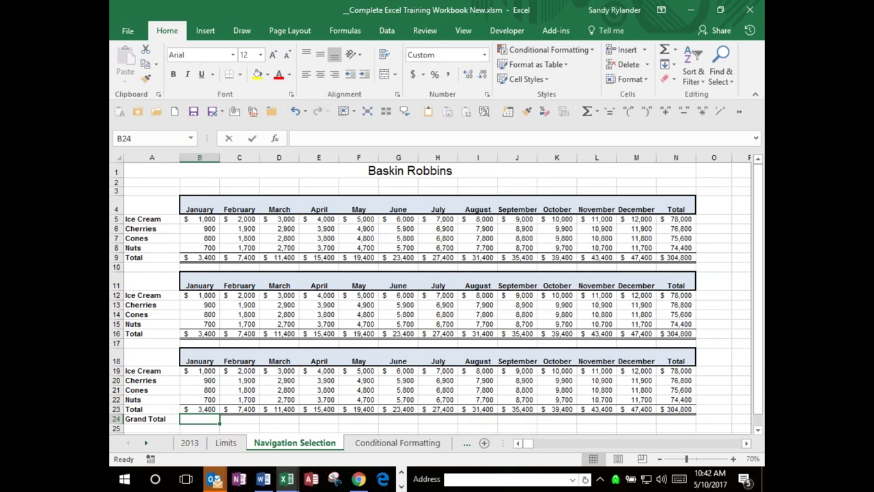
pyautogui.write('=')
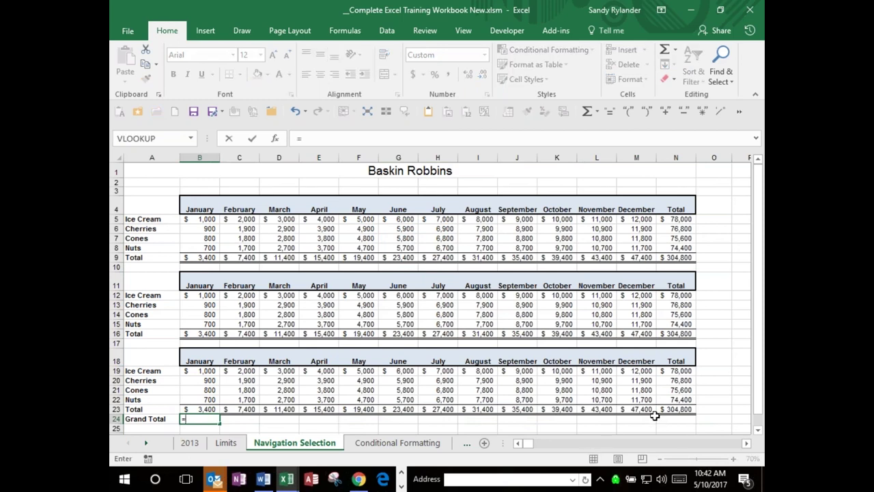
pyautogui.click(211, 409)
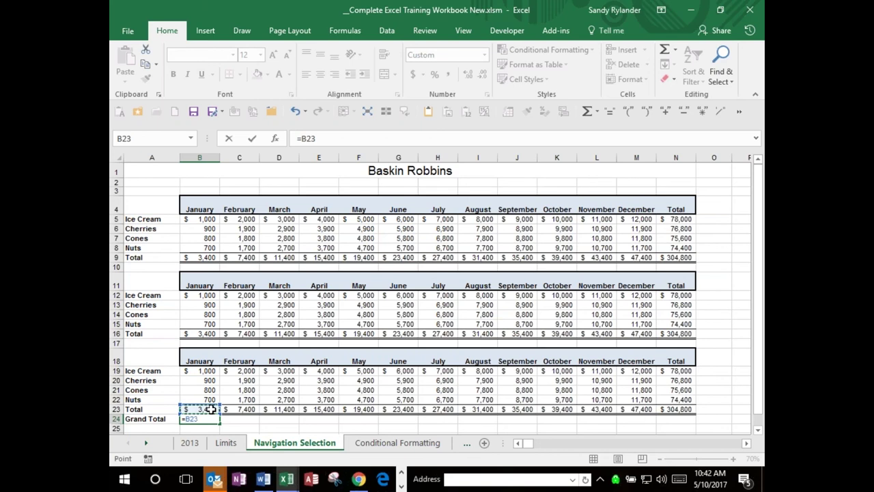
pyautogui.write('+')
pyautogui.click(197, 334)
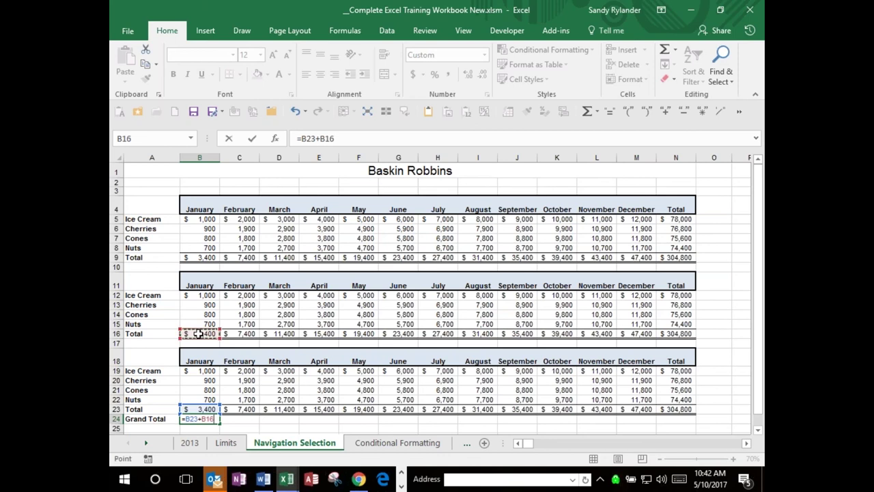
pyautogui.write('+')
pyautogui.click(209, 259)
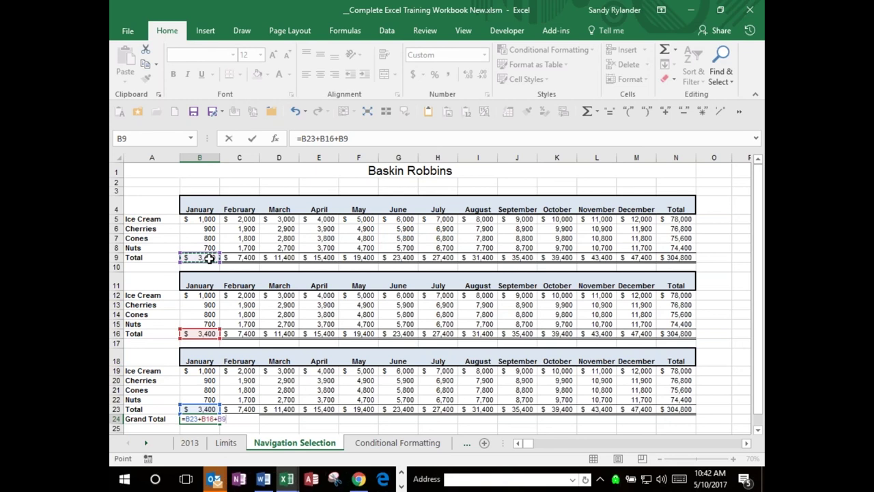
pyautogui.hotkey('ctrl', 'Return')
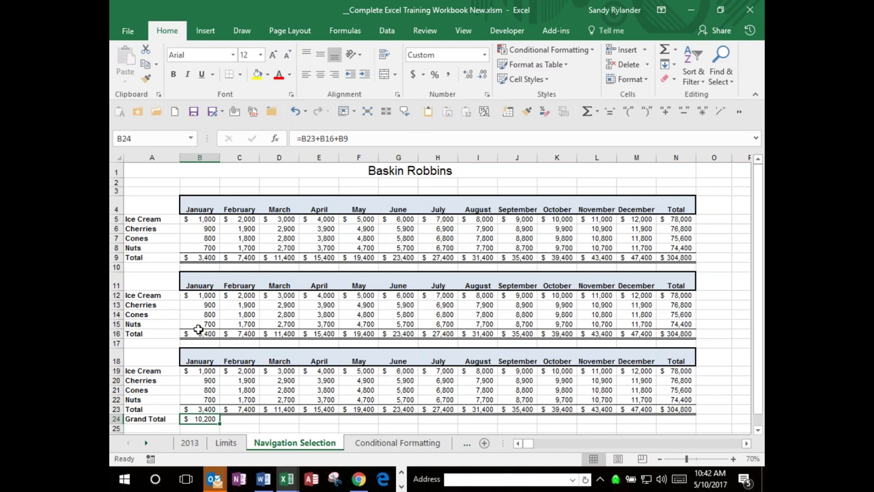
# Step: Enter the February Grand Total in C24 with the SUM function, separating the three table totals by commas: =SUM(C23,C16,C9)
pyautogui.press('Right')
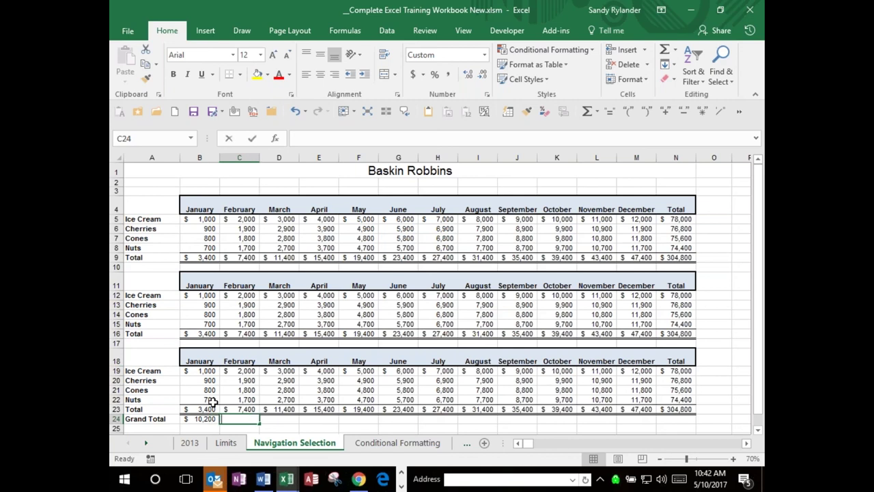
pyautogui.write('=sum')
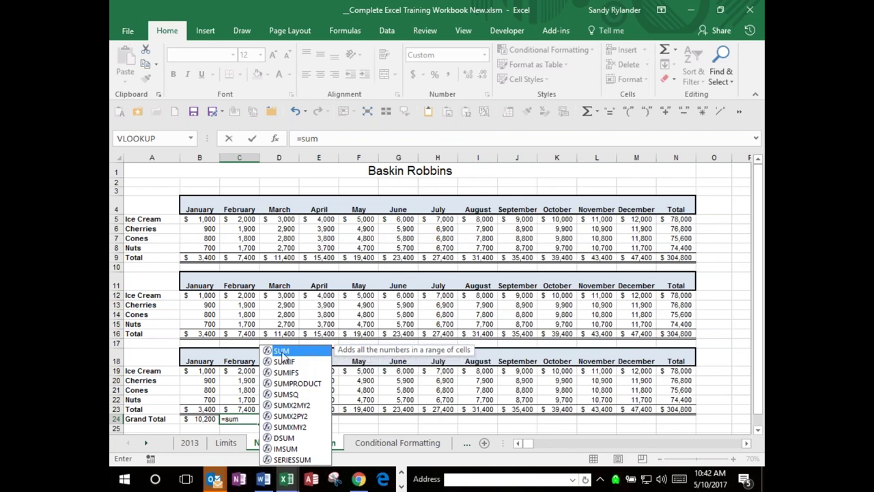
pyautogui.doubleClick(282, 351)
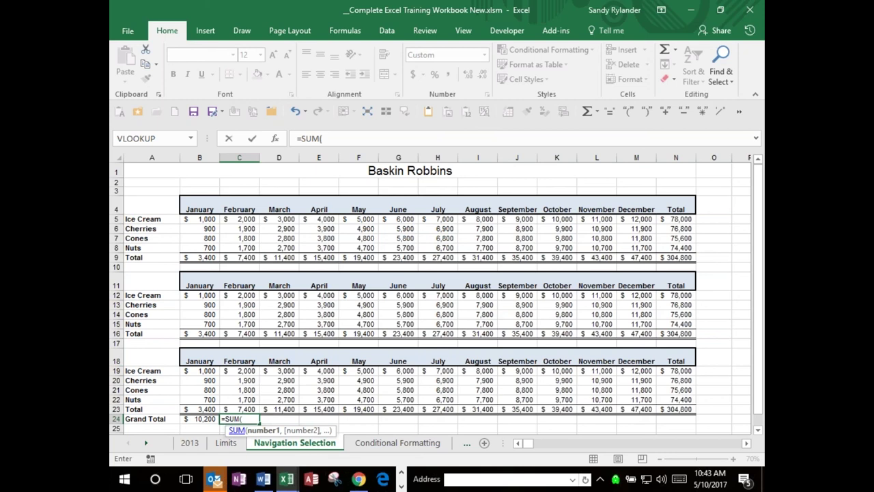
pyautogui.click(244, 408)
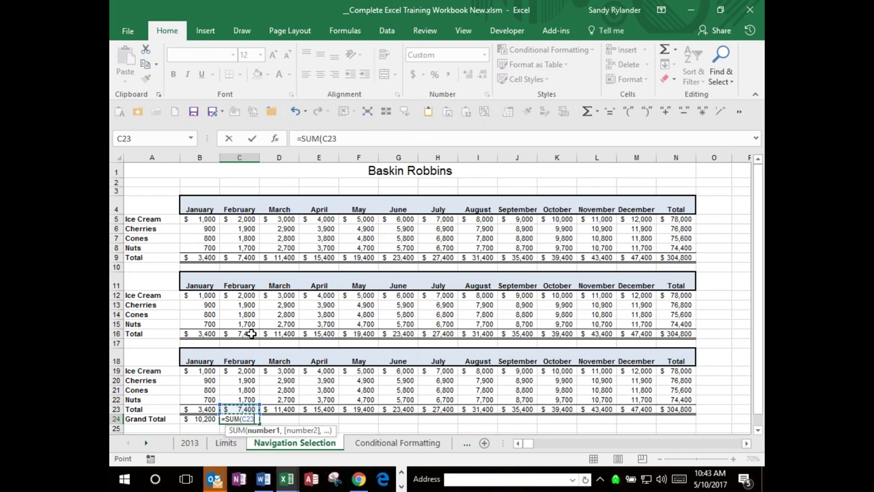
pyautogui.write(',')
pyautogui.click(252, 333)
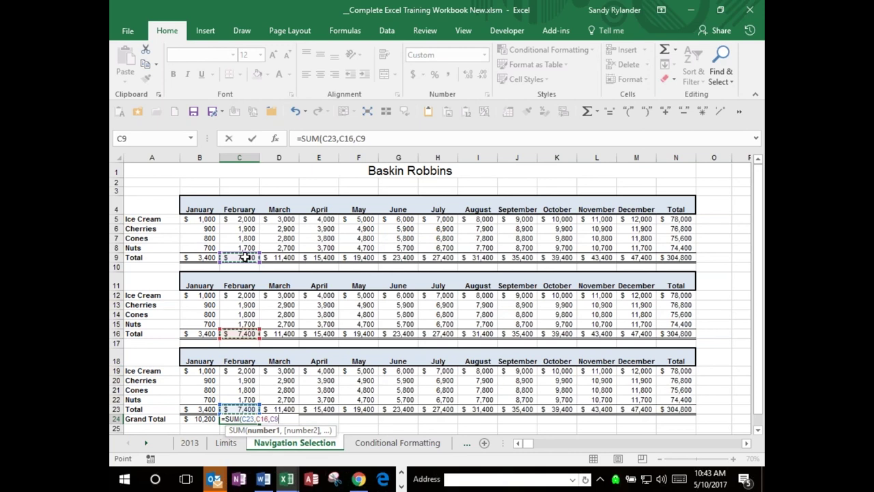
pyautogui.hotkey('ctrl', 'Return')
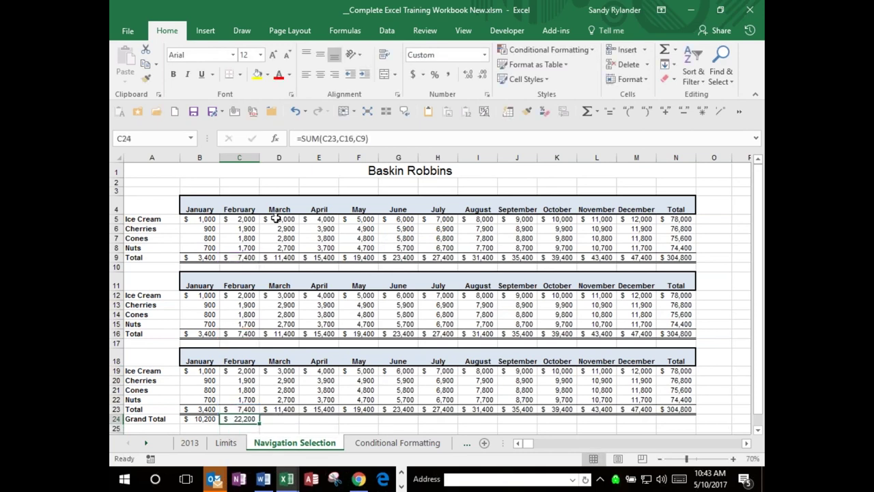
# Step: Enter the March Grand Total in D24 with the SUM function over the three non-adjacent table totals: =SUM(D23,D16,D9)
pyautogui.press('Tab')
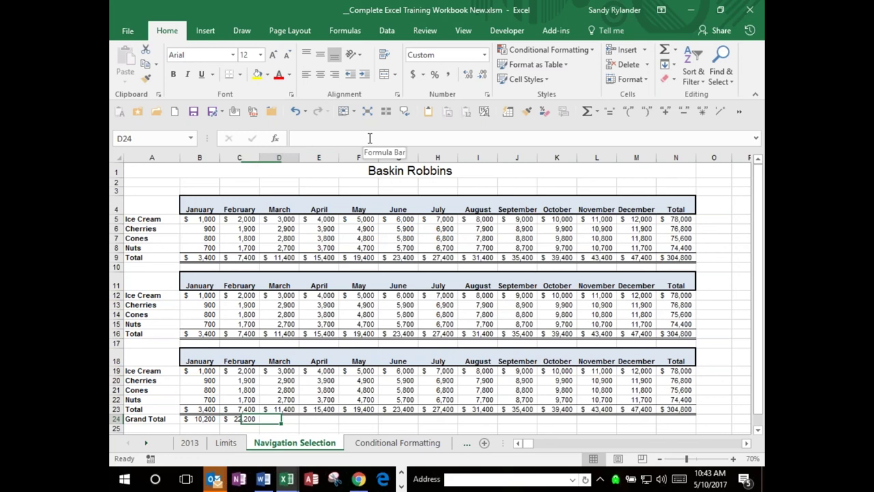
pyautogui.press('F2')
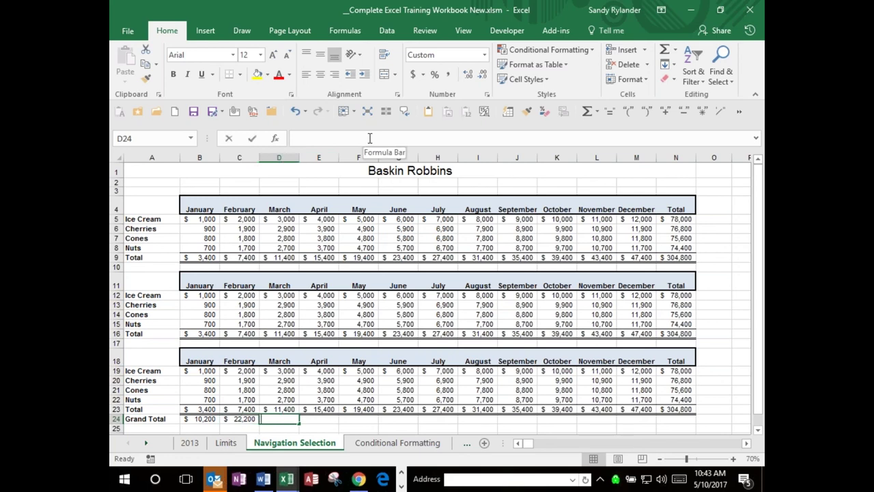
pyautogui.write('=s')
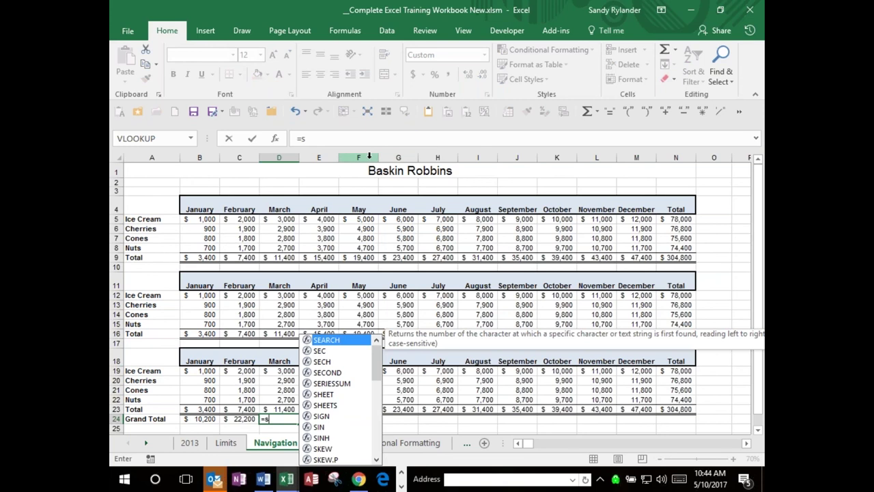
pyautogui.write('u')
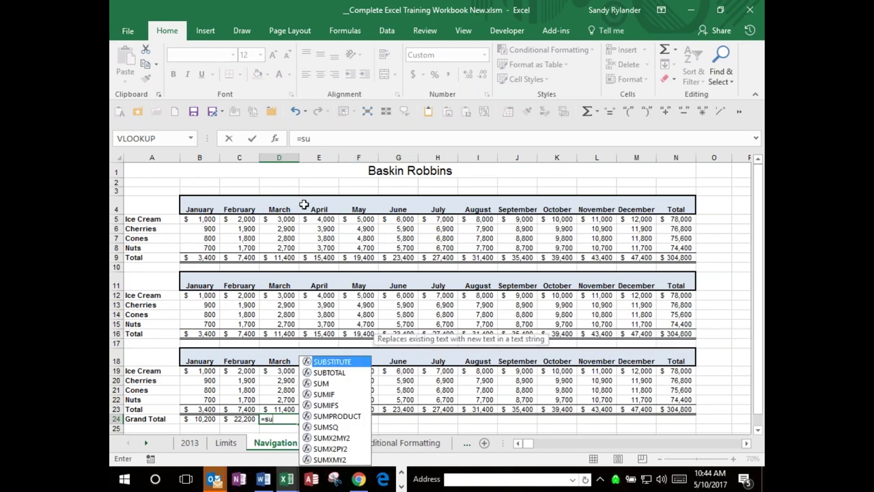
pyautogui.doubleClick(322, 384)
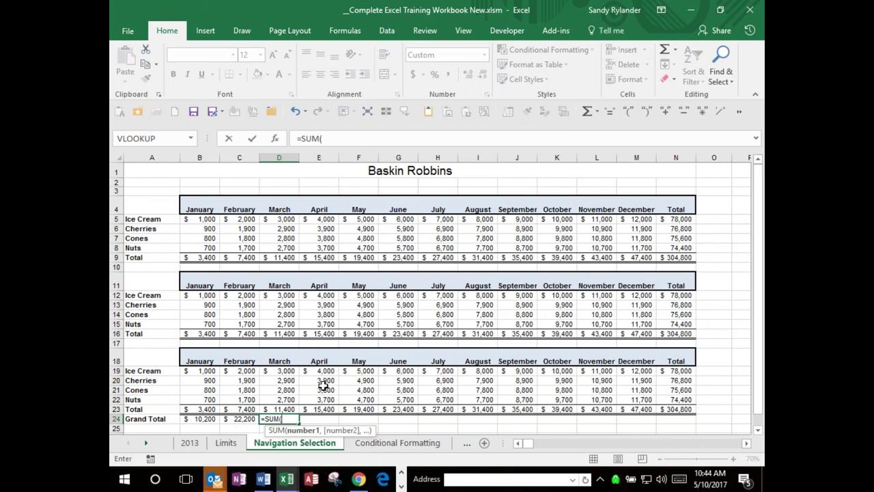
pyautogui.click(289, 409)
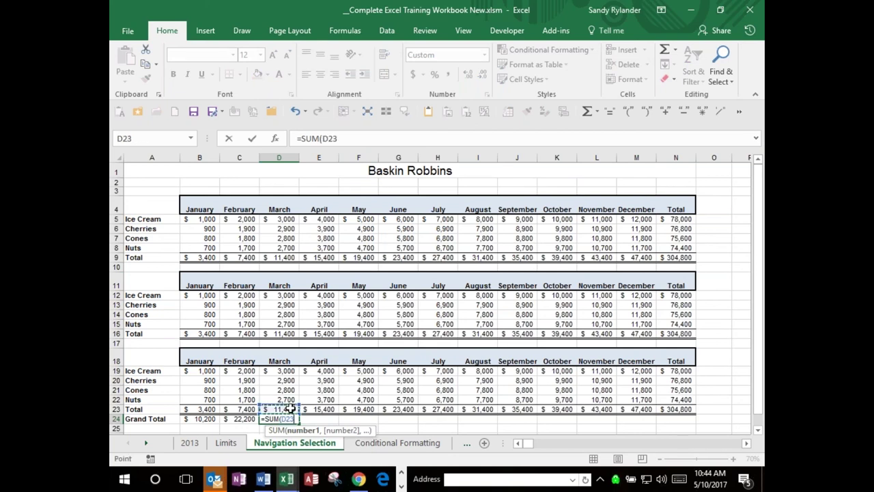
pyautogui.keyDown('ctrl'); pyautogui.click(280, 333); pyautogui.keyUp('ctrl')
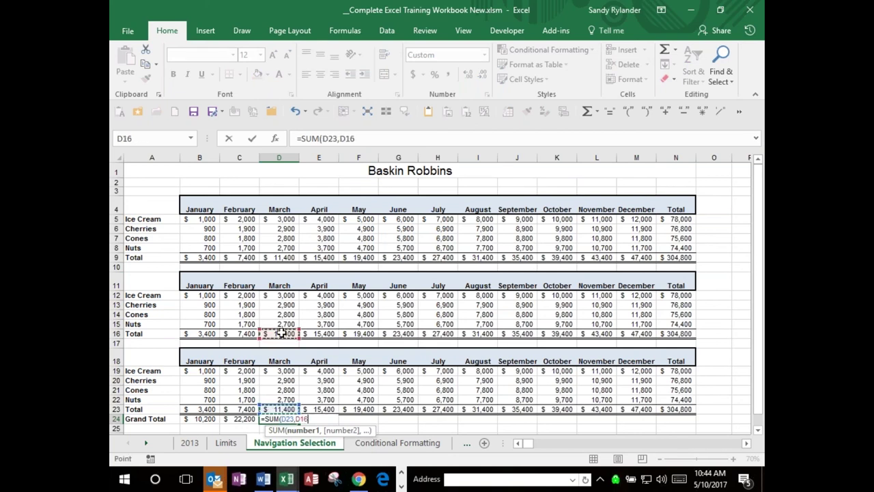
pyautogui.keyDown('ctrl'); pyautogui.click(276, 258); pyautogui.keyUp('ctrl')
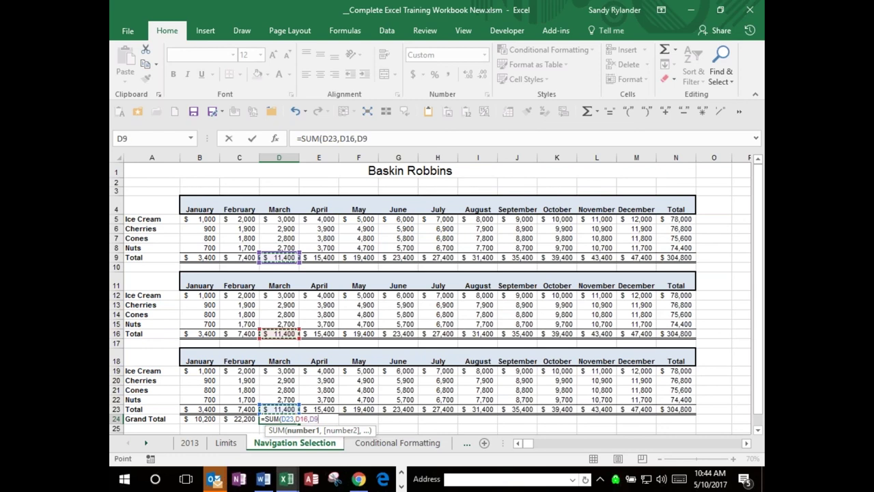
pyautogui.press('Return')
pyautogui.click(279, 419)
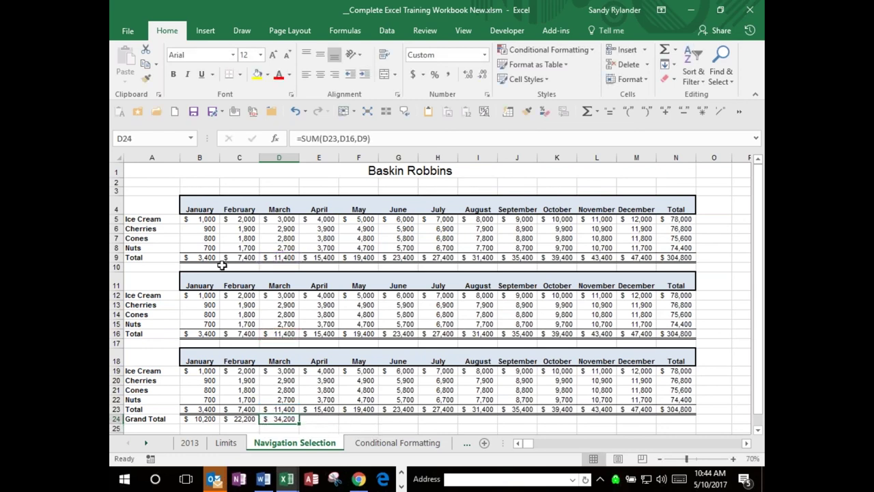
# Step: Clear the January to March Grand Total formulas in B24:D24
pyautogui.click(189, 418)
pyautogui.moveTo(189, 418); pyautogui.dragTo(285, 417)
pyautogui.press('Delete')
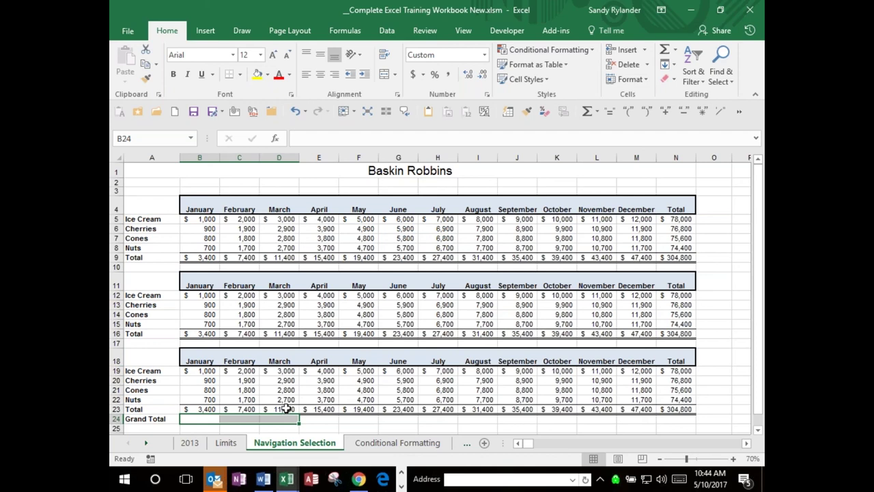
# Step: Select B5:M24 across all three tables and apply AutoSum to fill the whole Grand Total row
pyautogui.click(205, 223)
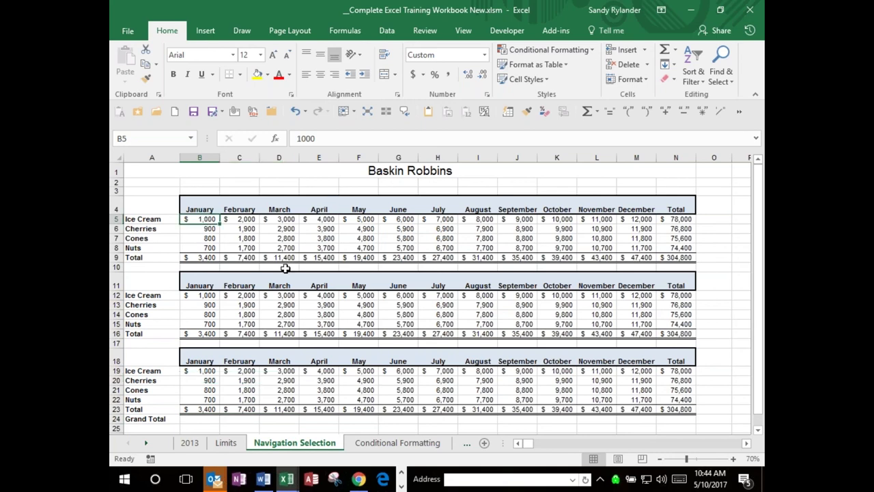
pyautogui.keyDown('shift'); pyautogui.click(642, 421); pyautogui.keyUp('shift')
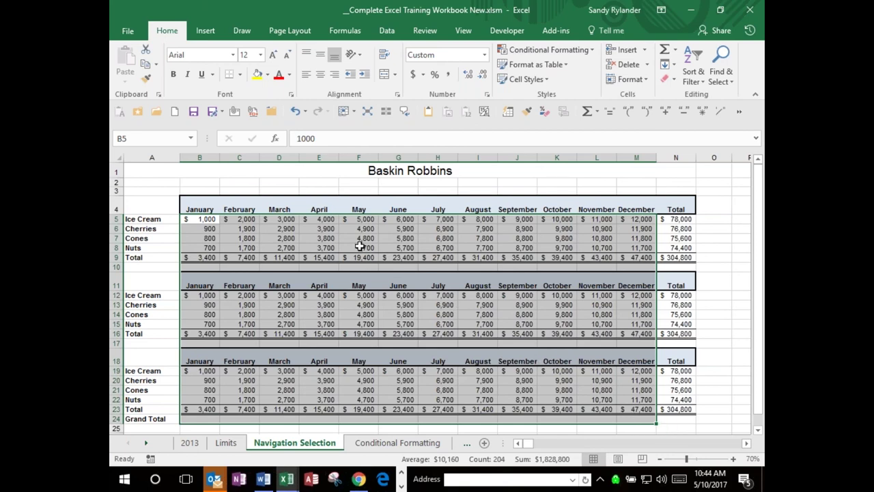
pyautogui.click(203, 219)
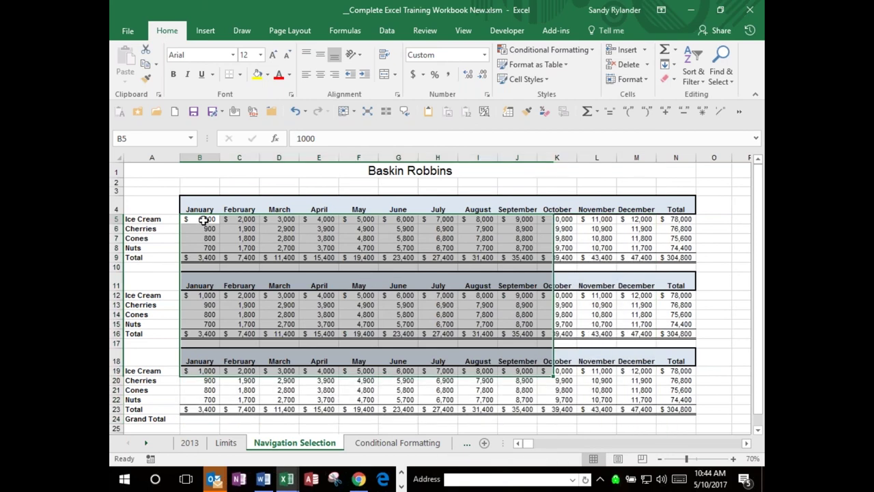
pyautogui.click(642, 420)
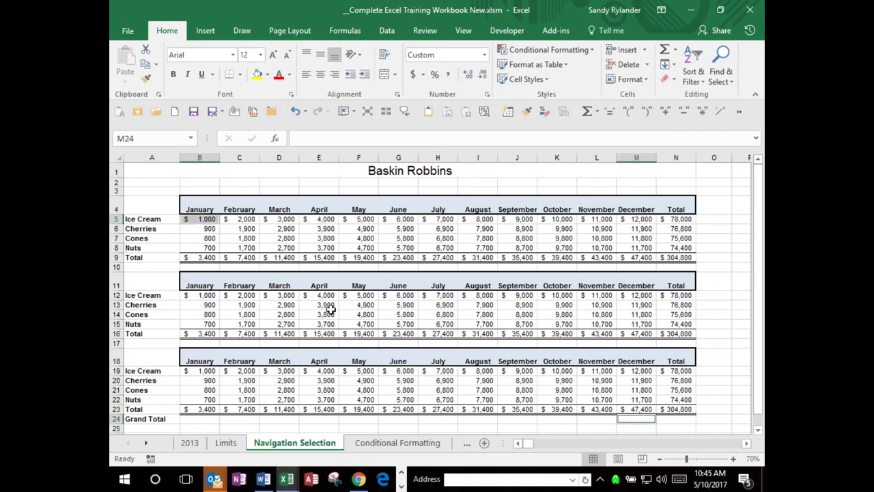
pyautogui.click(207, 222)
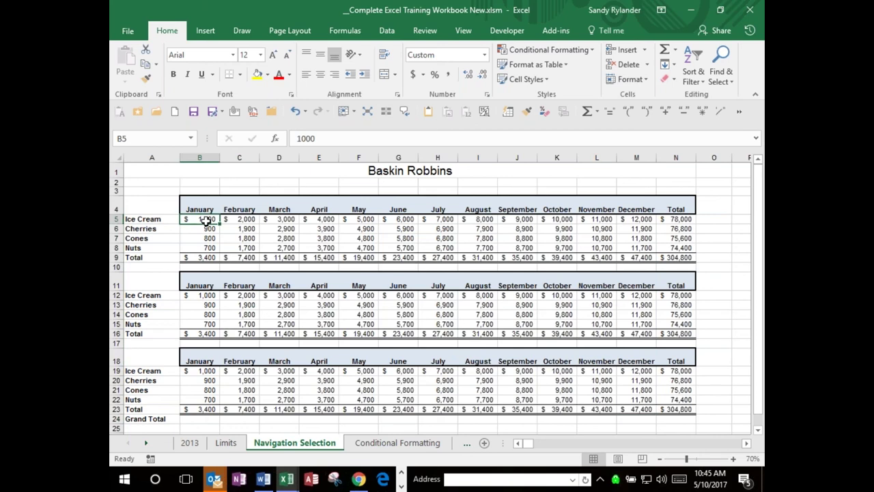
pyautogui.keyDown('shift'); pyautogui.click(639, 420); pyautogui.keyUp('shift')
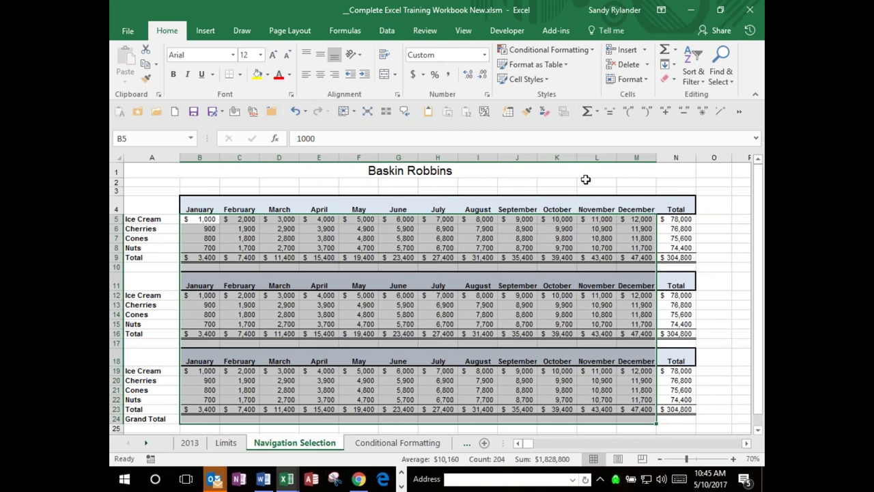
pyautogui.click(664, 51)
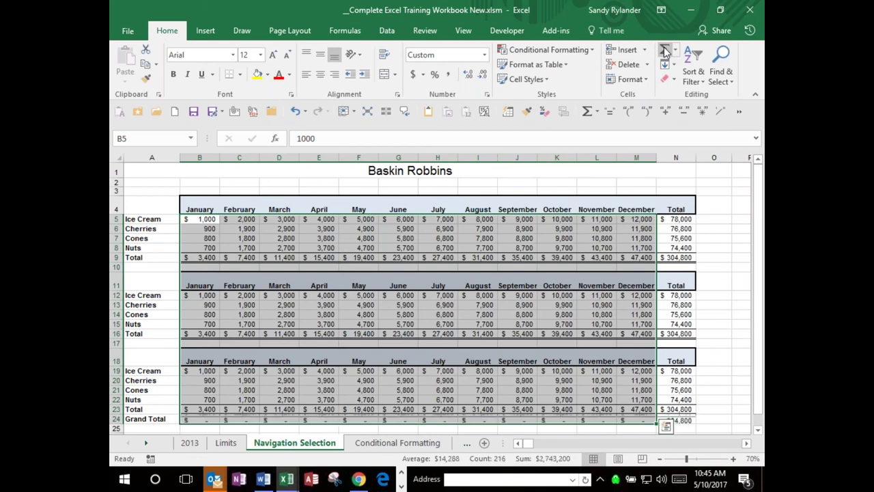
# Step: Examine which cells the January Grand Total formula in B24 references
pyautogui.click(207, 419)
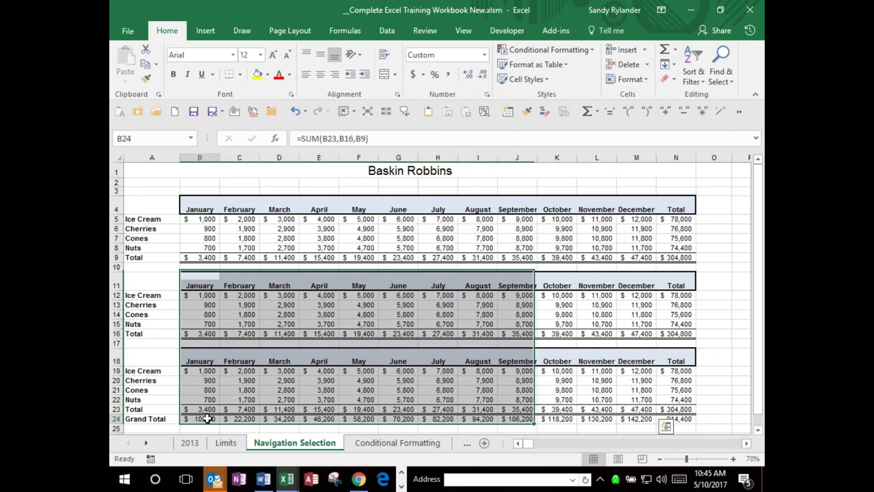
pyautogui.doubleClick(207, 418)
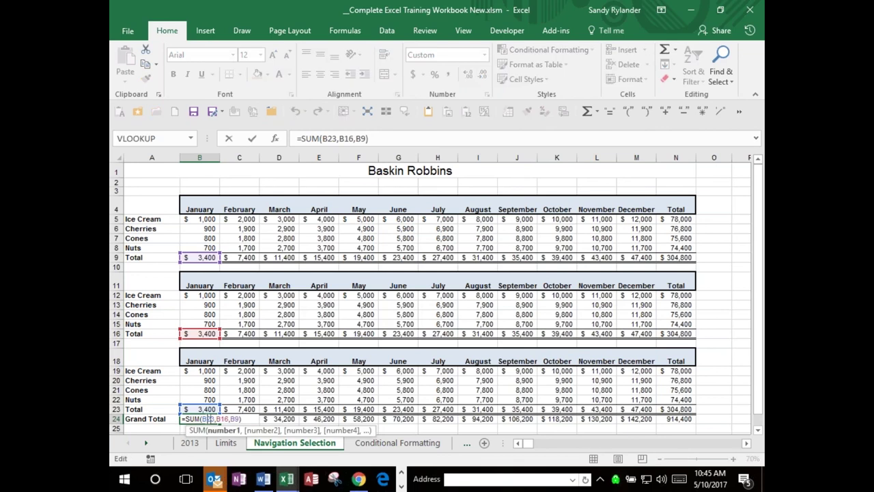
pyautogui.moveTo(207, 419); pyautogui.dragTo(183, 418)
pyautogui.click(183, 419)
pyautogui.hotkey('ctrl', 'Return')
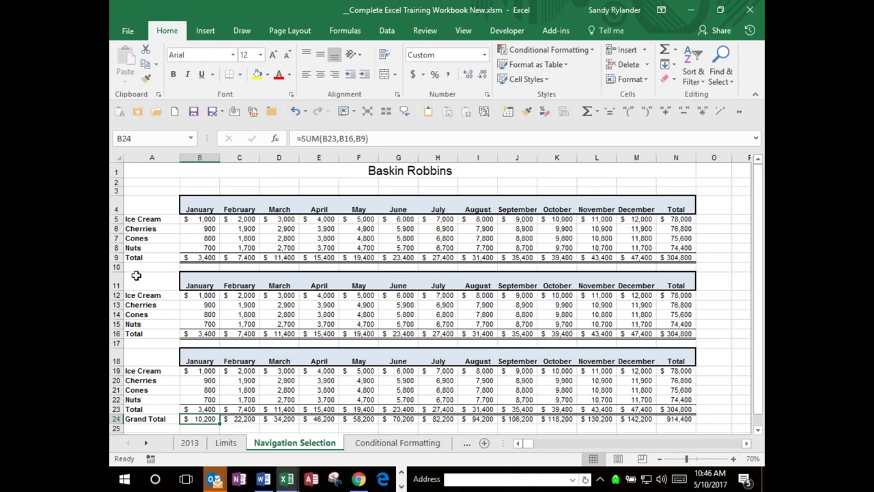
# Step: Delete rows 11 to 24, removing the second and third tables and the Grand Total row, and select the January total in B9
pyautogui.click(117, 295)
pyautogui.moveTo(116, 285); pyautogui.dragTo(133, 418)
pyautogui.rightClick(222, 341)
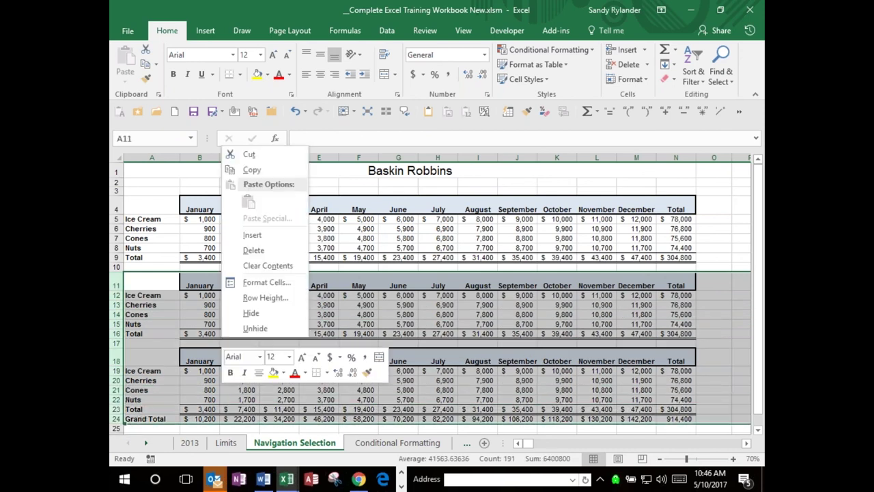
pyautogui.click(263, 248)
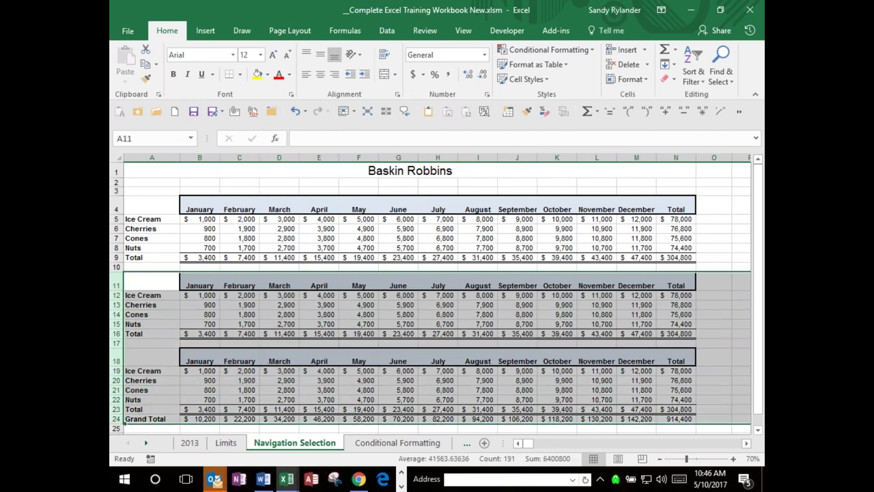
pyautogui.click(198, 268)
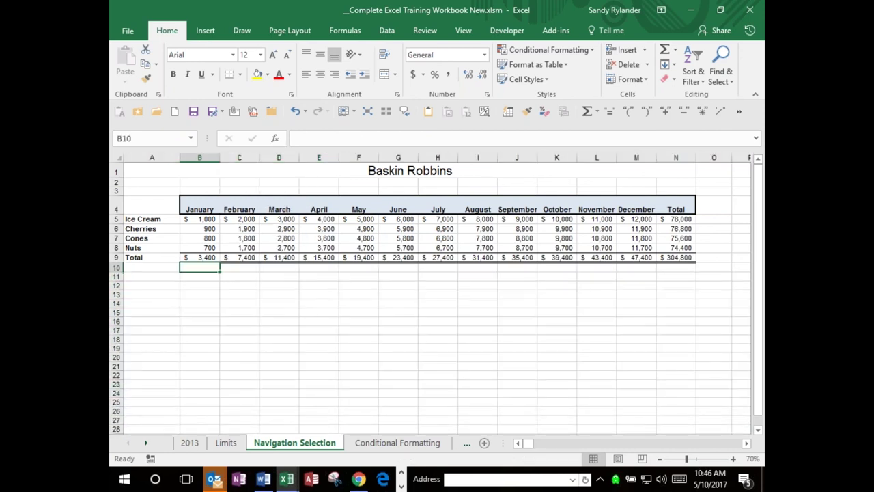
pyautogui.click(198, 256)
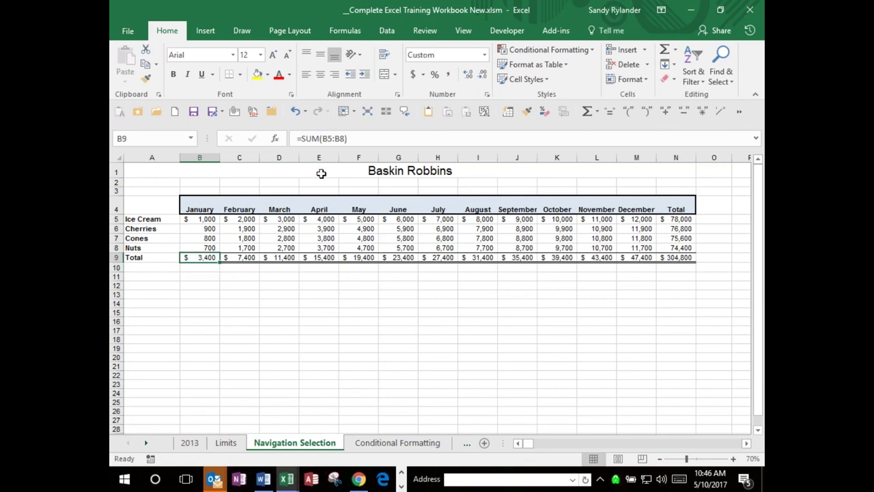
# Step: Enter the row label Average in A10 below the Total row
pyautogui.click(163, 267)
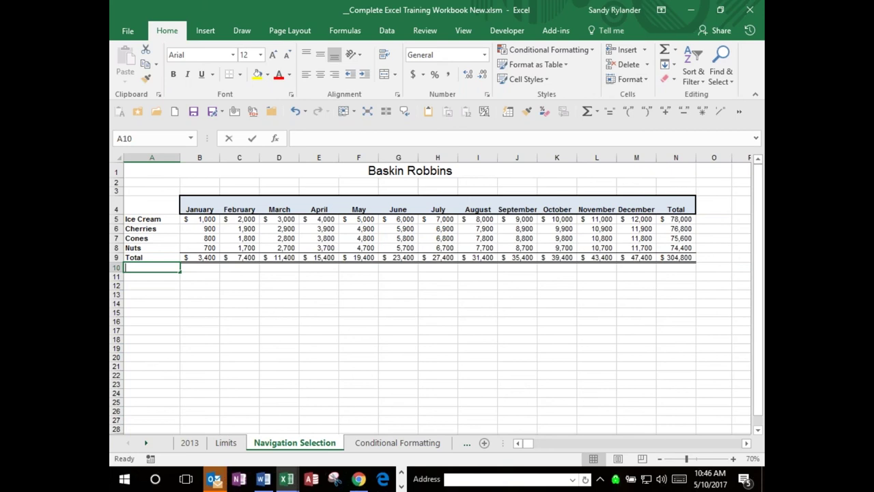
pyautogui.write('Average')
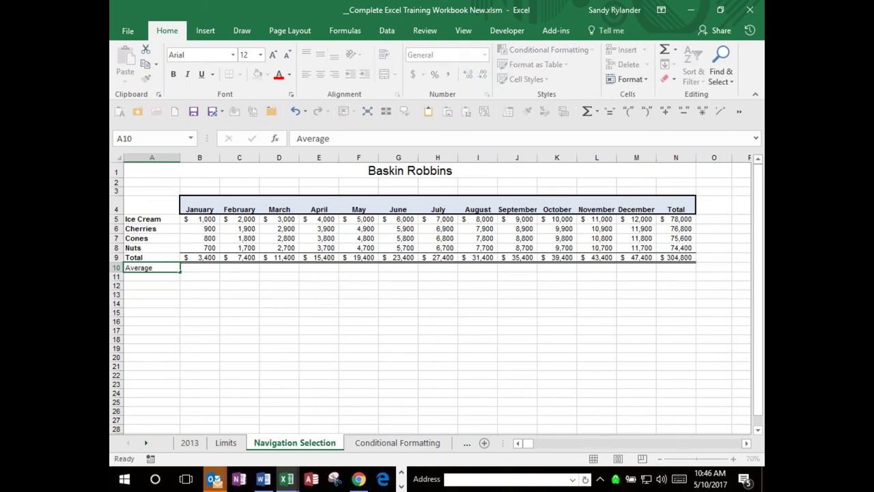
pyautogui.press('Tab')
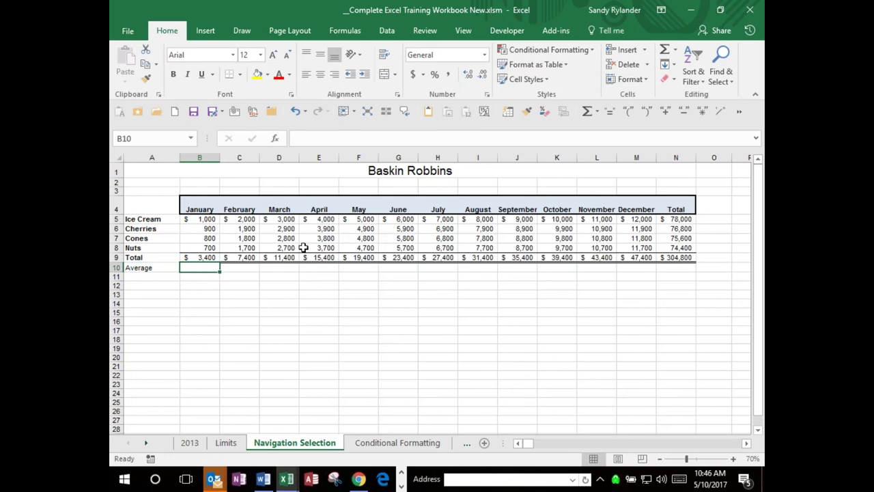
# Step: Calculate the January average in B10 with the Average function, restricting the range to the four products: =AVERAGE(B5:B8)
pyautogui.click(676, 52)
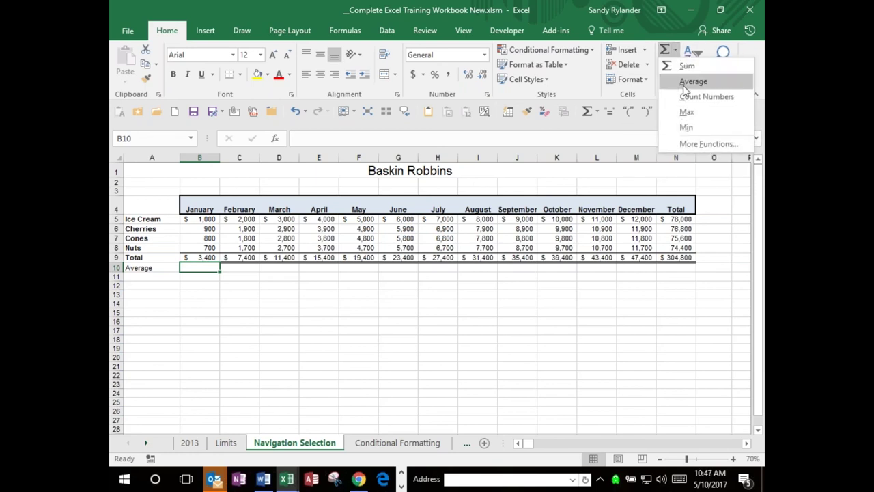
pyautogui.click(683, 86)
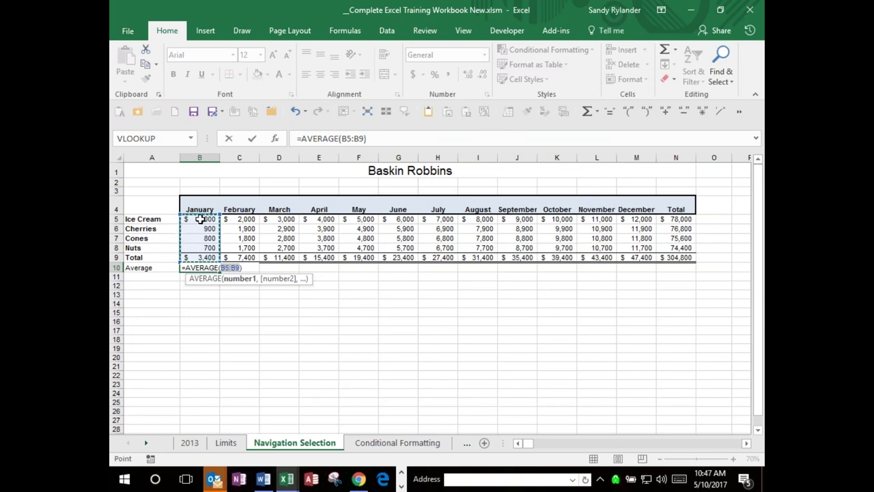
pyautogui.click(200, 218)
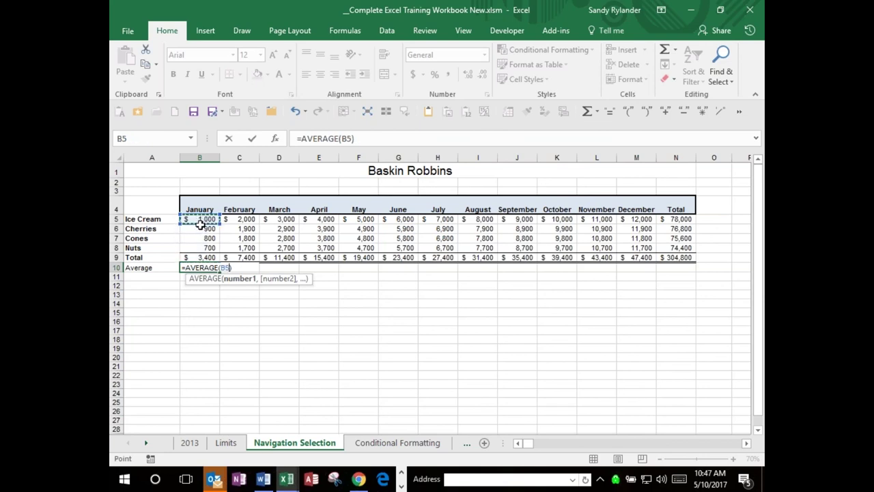
pyautogui.moveTo(200, 223); pyautogui.dragTo(201, 247)
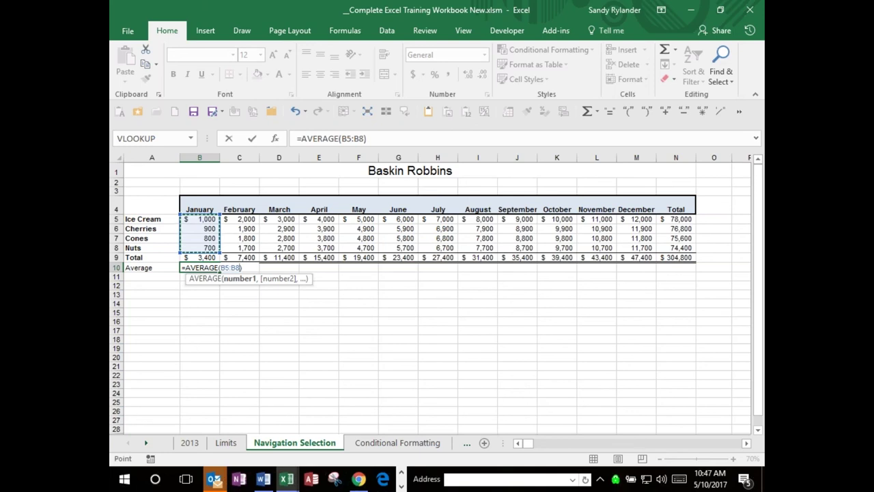
pyautogui.press('Return')
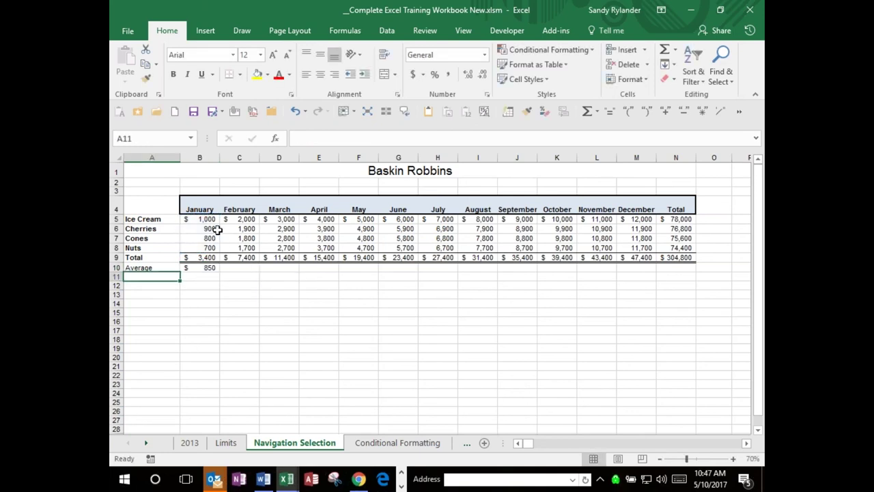
pyautogui.click(207, 267)
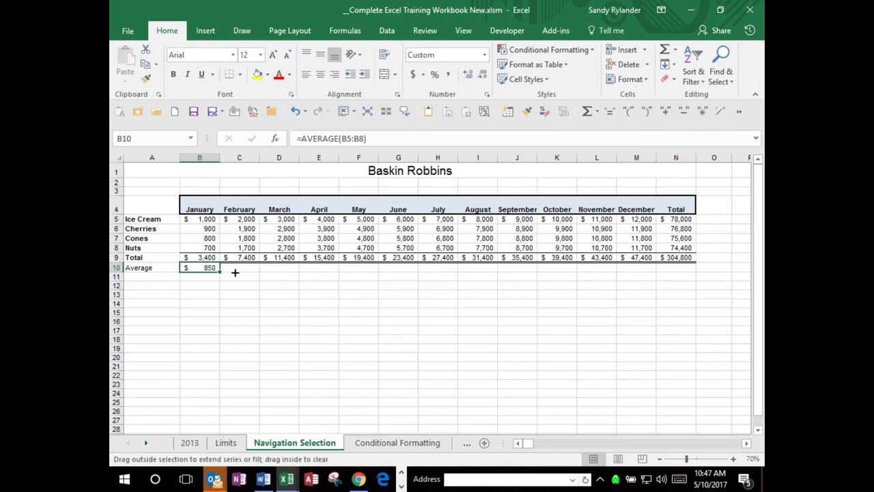
pyautogui.moveTo(235, 272)
pyautogui.mouseDown()
pyautogui.moveTo(418, 267)
pyautogui.moveTo(225, 267)
pyautogui.mouseUp()
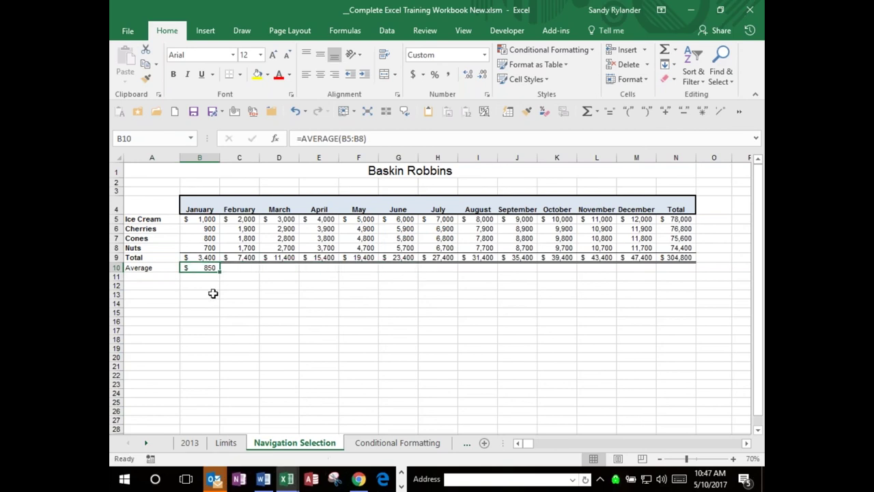
# Step: Enter the row label Maximum in A11 below Average
pyautogui.click(157, 274)
pyautogui.write('Ma')
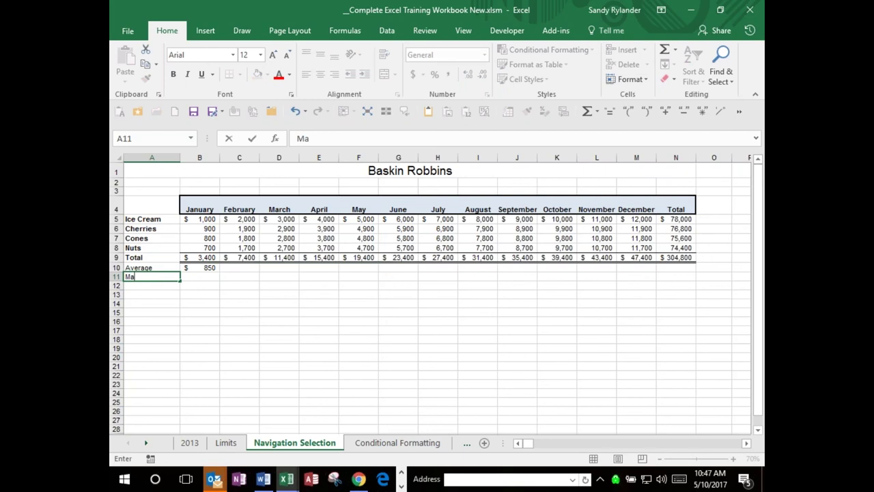
pyautogui.write('ximum')
pyautogui.hotkey('ctrl', 'Return')
pyautogui.press('Tab')
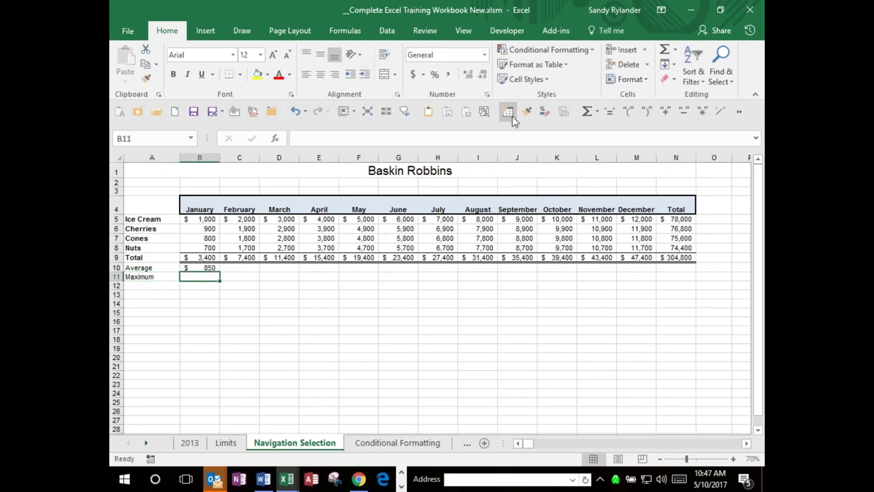
# Step: Calculate the January maximum in B11 with the Max function, restricting the range to the four products in B5:B8
pyautogui.click(674, 50)
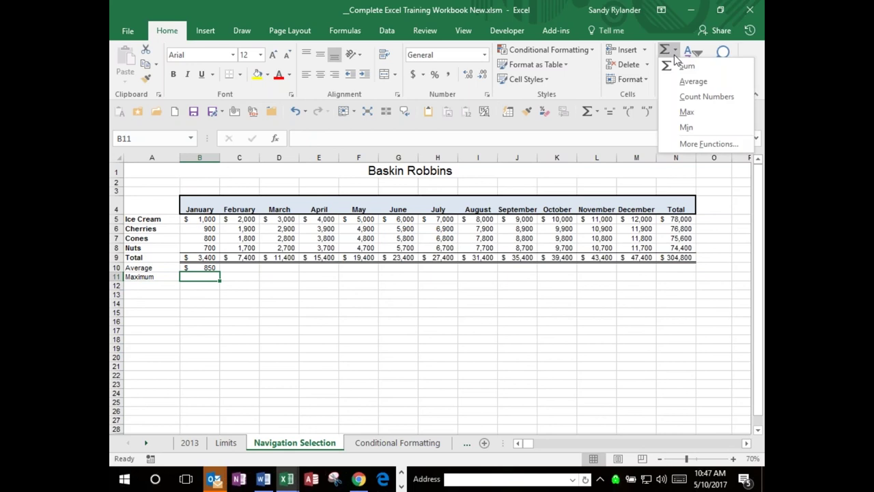
pyautogui.click(692, 112)
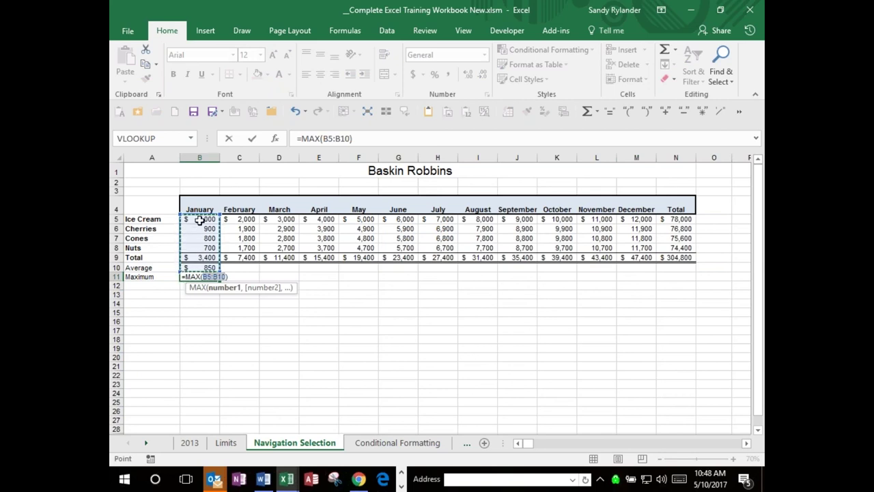
pyautogui.moveTo(198, 225); pyautogui.dragTo(209, 253)
pyautogui.press('Return')
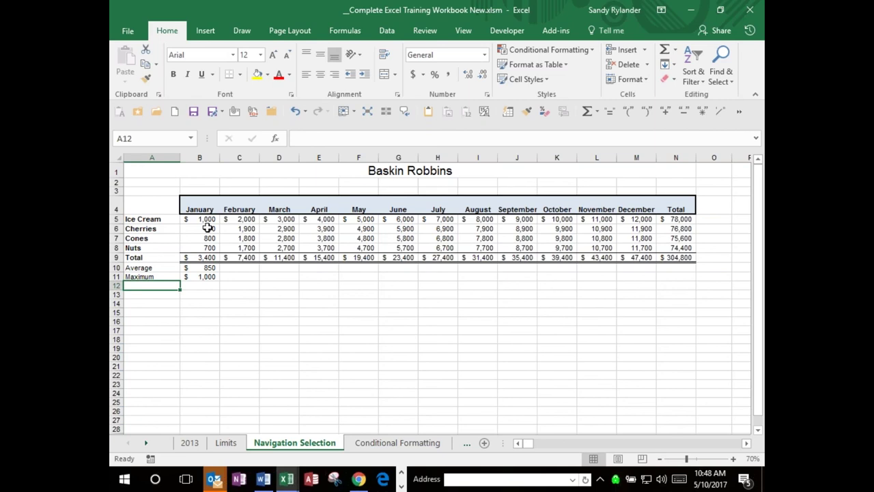
# Step: Enter the row label Minimum in A12 below Maximum
pyautogui.press('F2')
pyautogui.write('Minimum')
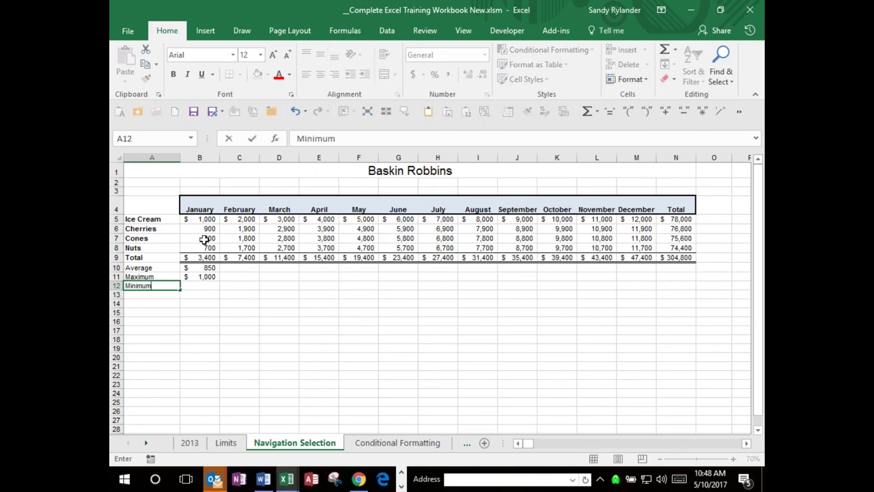
pyautogui.press('Return')
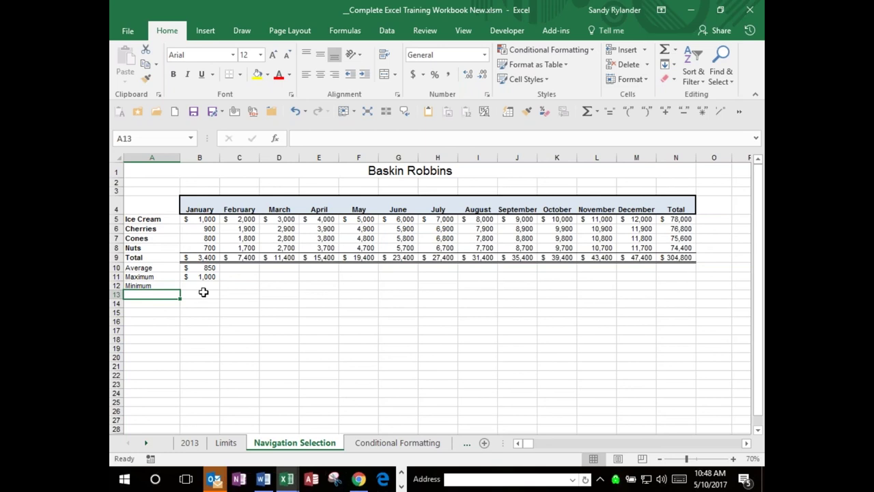
# Step: Calculate the January minimum in B12 with Min over the products in B5:B8, and fill the formulas in B10:B12 across to December
pyautogui.click(203, 283)
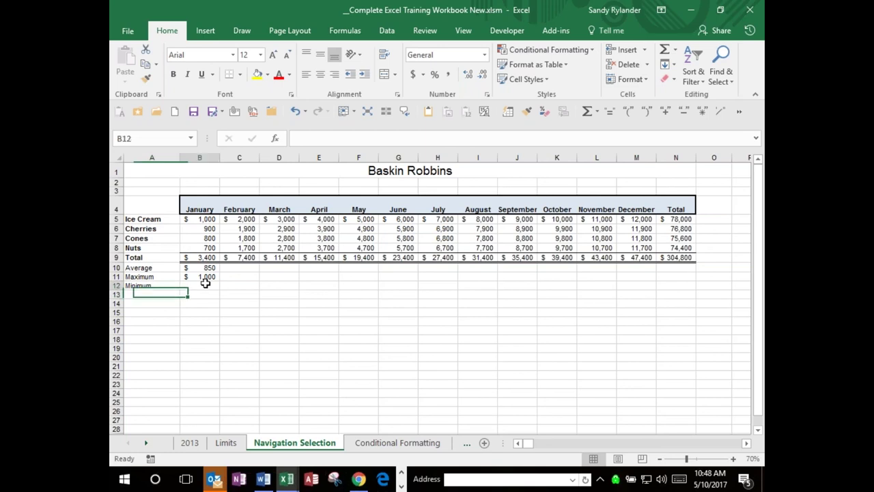
pyautogui.click(675, 53)
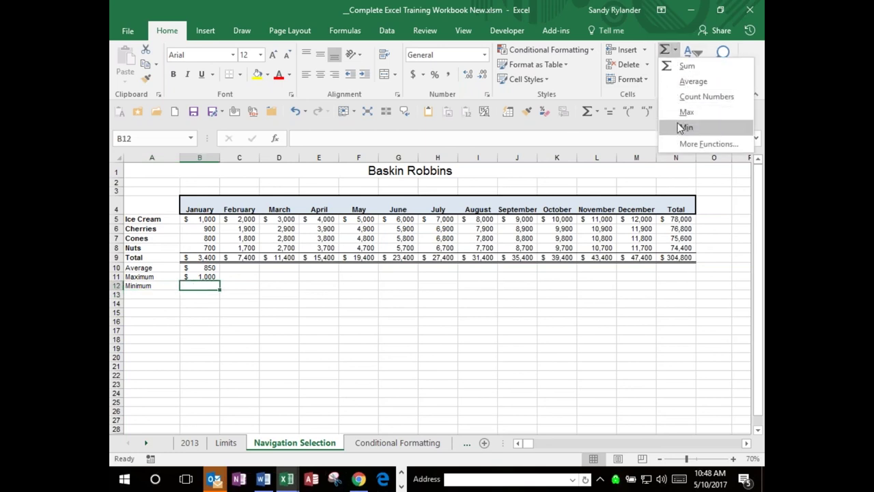
pyautogui.click(680, 128)
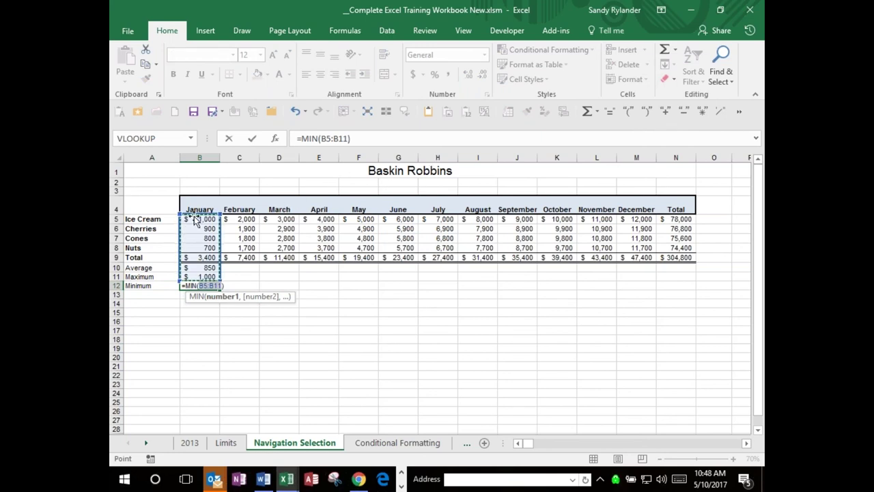
pyautogui.moveTo(201, 219); pyautogui.dragTo(649, 287)
pyautogui.press('Return')
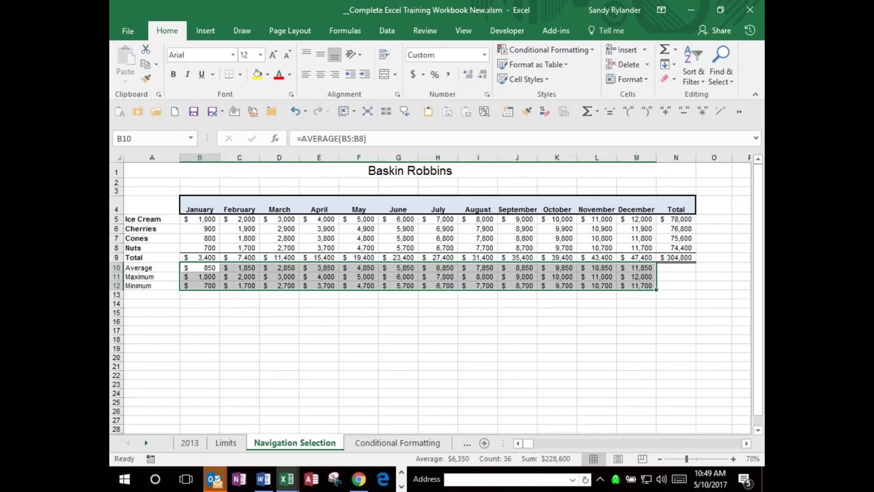
# Step: Undo the Average, Maximum and Minimum rows and the deletion of rows 11 to 24, and clear the row selection
pyautogui.hotkey('ctrl', 'z')
pyautogui.hotkey('ctrl', 'z')
pyautogui.hotkey('ctrl', 'z')
pyautogui.hotkey('ctrl', 'z')
pyautogui.hotkey('ctrl', 'z')
pyautogui.hotkey('ctrl', 'z')
pyautogui.hotkey('ctrl', 'z')
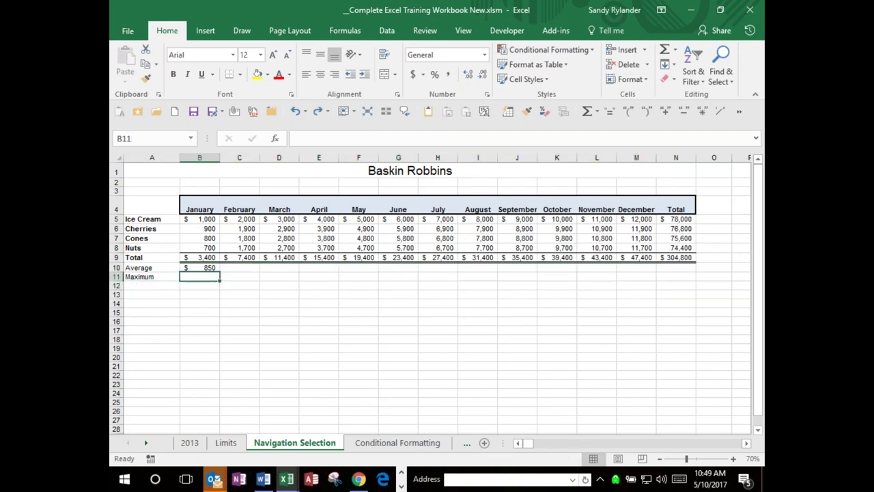
pyautogui.hotkey('ctrl', 'z')
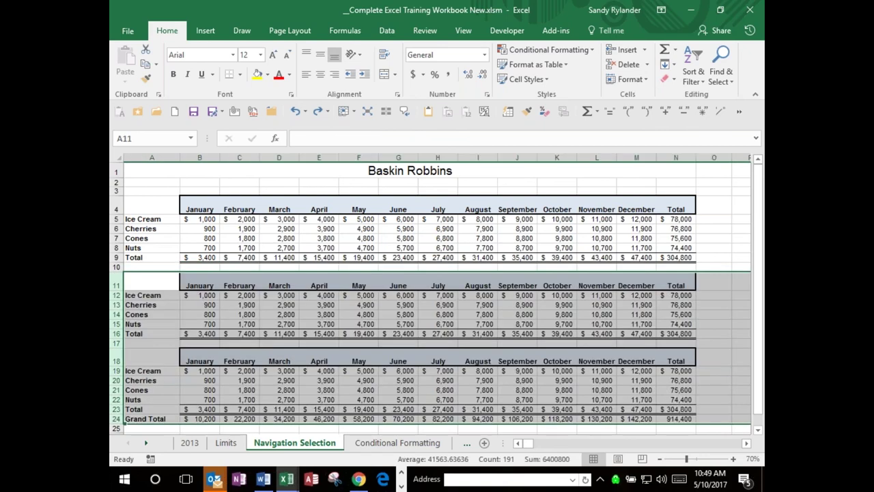
pyautogui.click(540, 265)
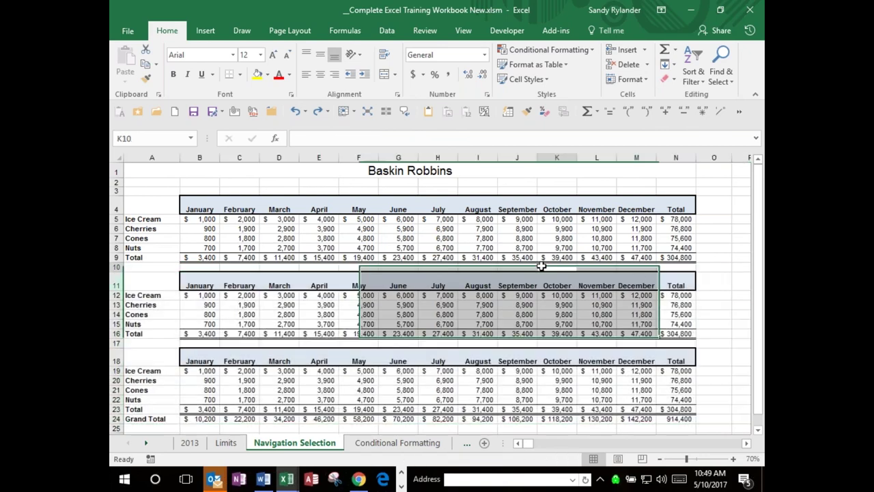
# Step: Switch to the Conditional Formatting sheet and select the first names in A22:A31 of the contact list
pyautogui.click(366, 443)
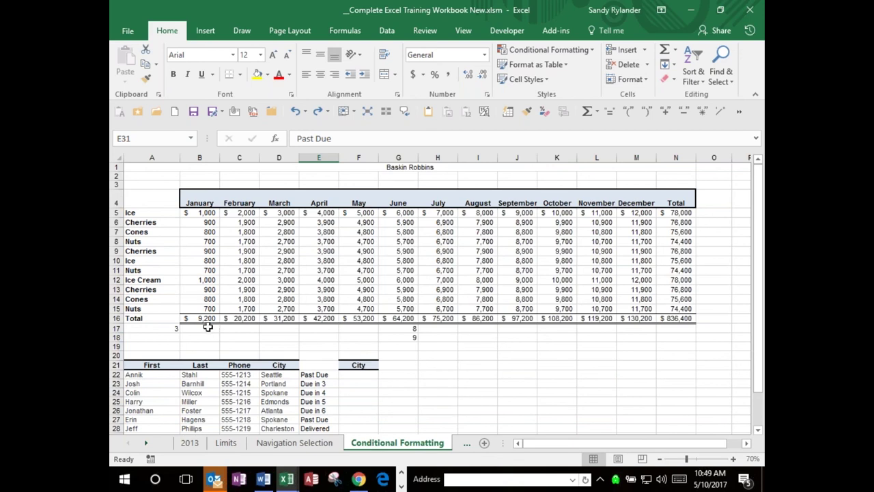
pyautogui.press('Return')
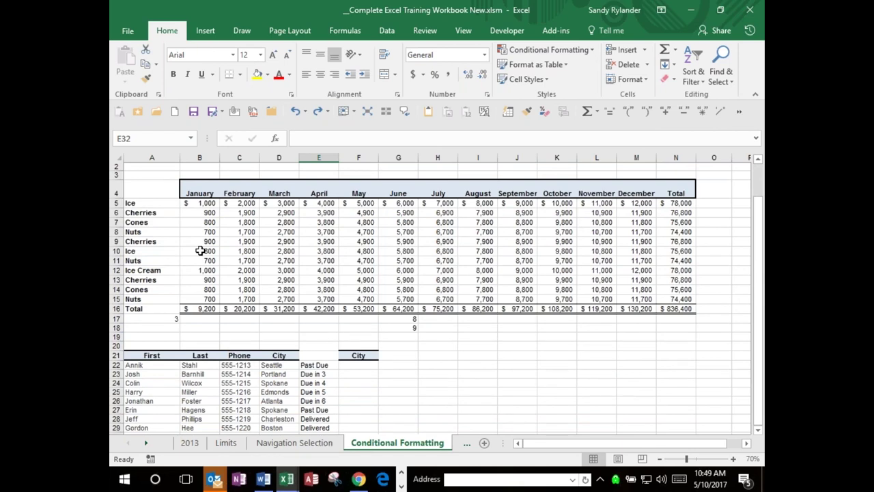
pyautogui.press('Return')
pyautogui.press('Return')
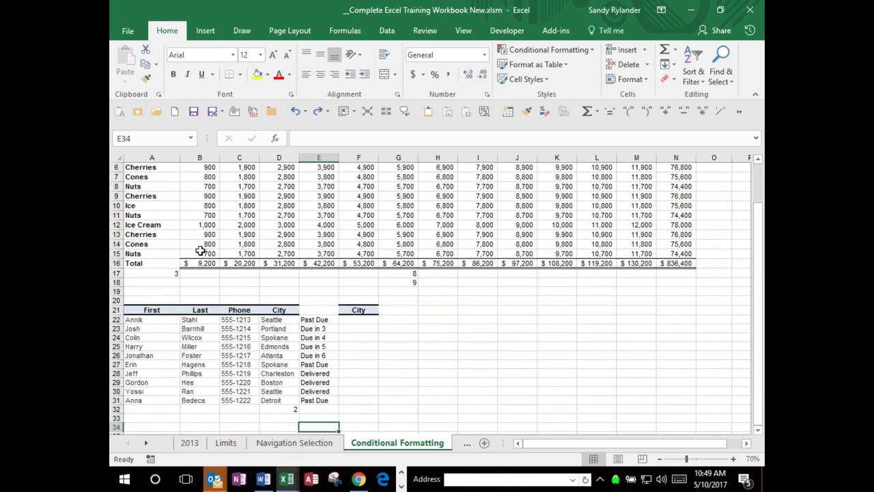
pyautogui.press('Up')
pyautogui.press('Up')
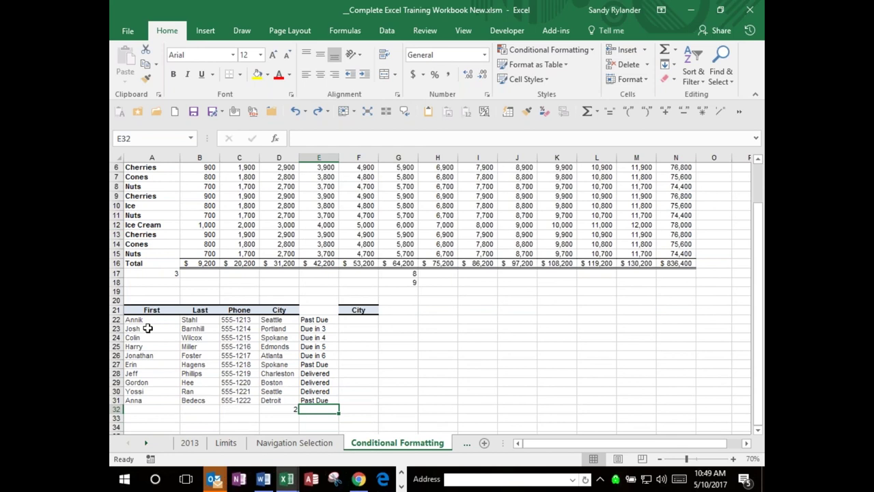
pyautogui.click(155, 319)
pyautogui.moveTo(154, 319); pyautogui.dragTo(151, 400)
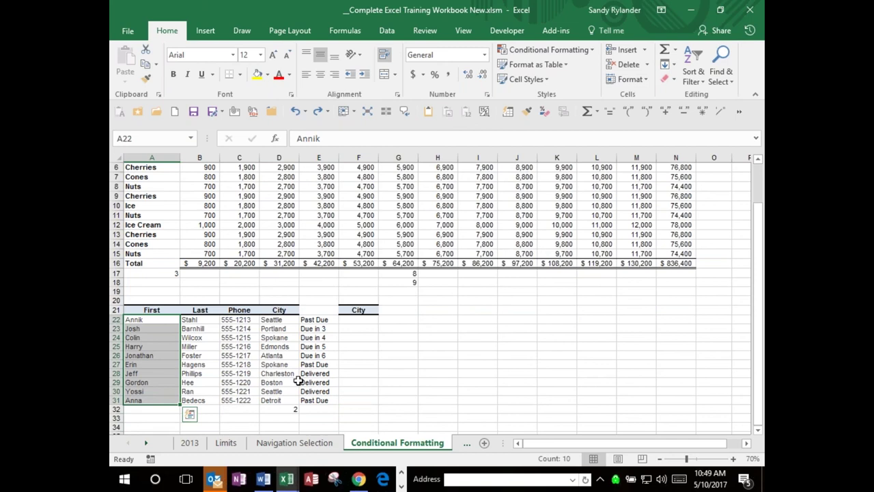
pyautogui.scroll(-1, 429, 334)
pyautogui.scroll(-1, 430, 334)
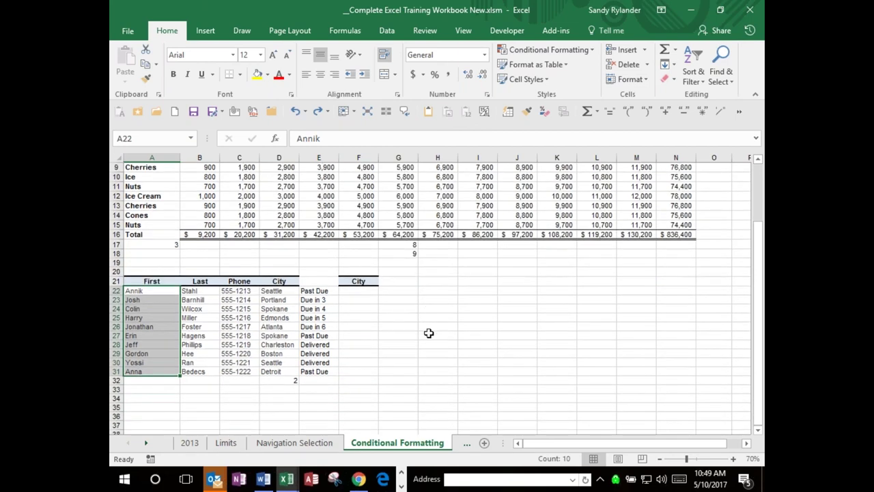
# Step: Enter the text SCH in A34 below the contact list
pyautogui.click(156, 405)
pyautogui.press('Down')
pyautogui.press('Down')
pyautogui.press('Down')
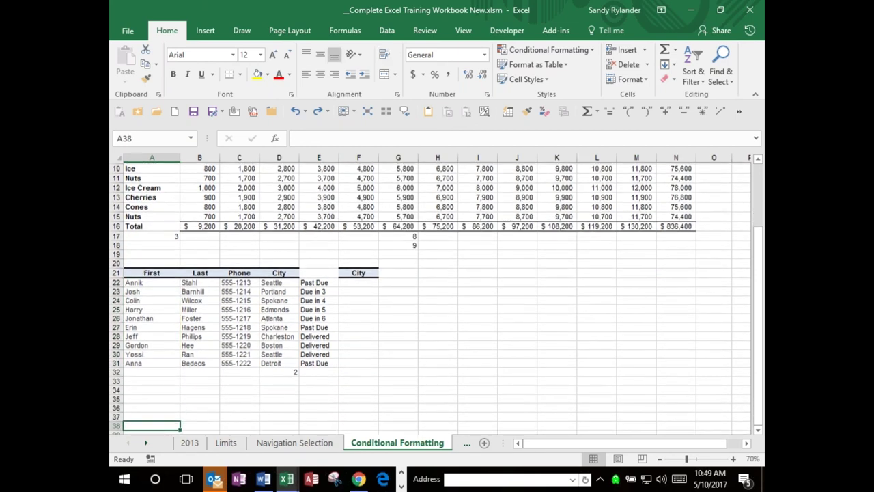
pyautogui.press('Down')
pyautogui.press('Down')
pyautogui.press('Down')
pyautogui.press('Down')
pyautogui.press('Down')
pyautogui.press('Up')
pyautogui.press('Up')
pyautogui.press('Up')
pyautogui.press('Up')
pyautogui.press('Up')
pyautogui.press('Up')
pyautogui.press('Up')
pyautogui.press('Up')
pyautogui.press('Up')
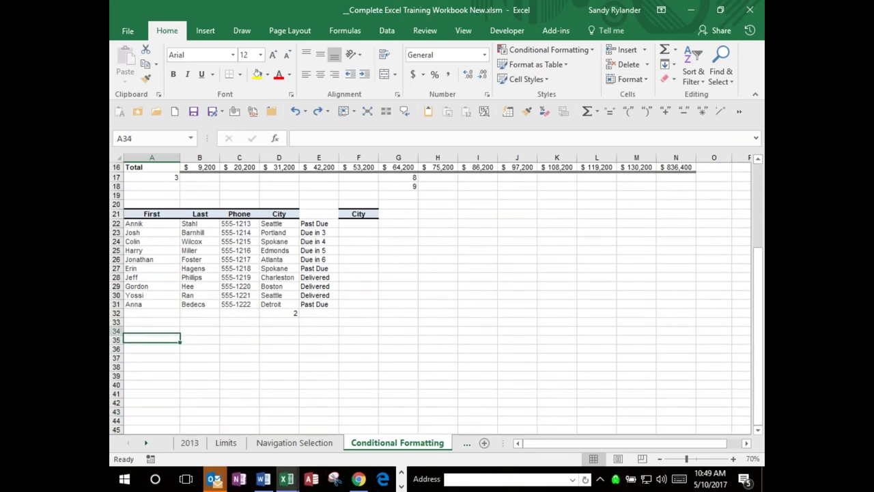
pyautogui.press('Up')
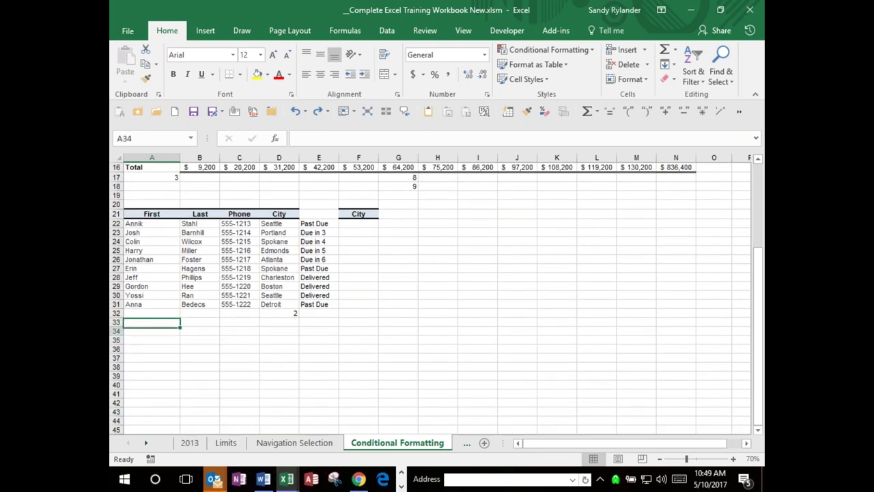
pyautogui.press('Down')
pyautogui.press('F2')
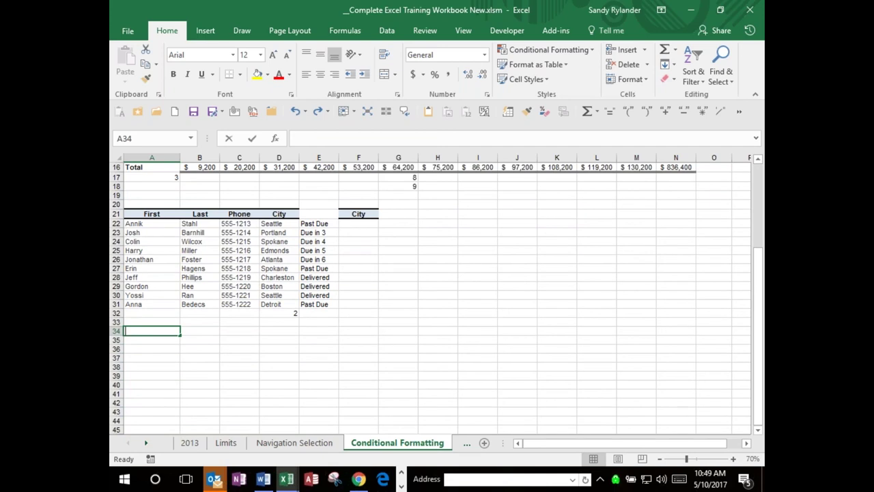
pyautogui.write('Sea')
pyautogui.press('BackSpace')
pyautogui.press('BackSpace')
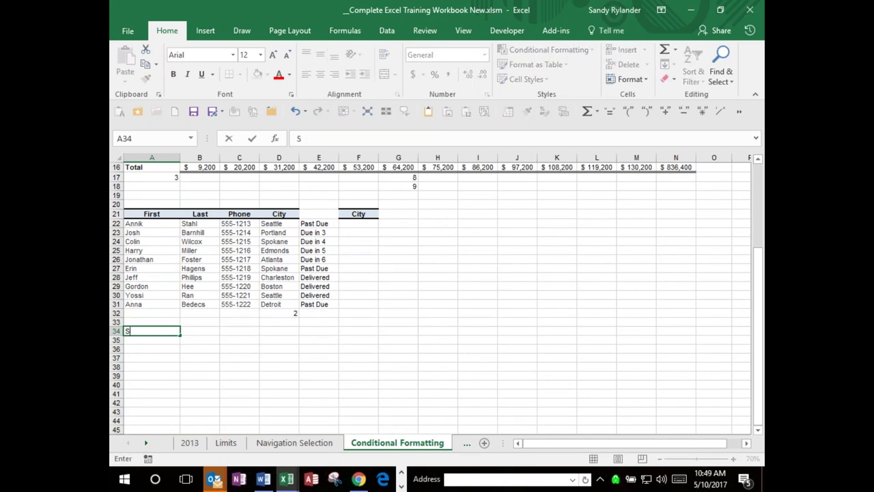
pyautogui.write('CH')
pyautogui.press('Tab')
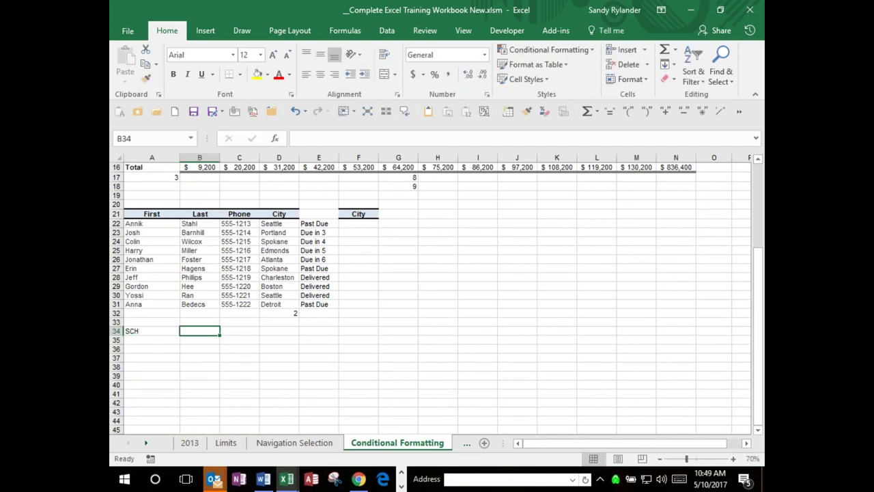
pyautogui.press('Return')
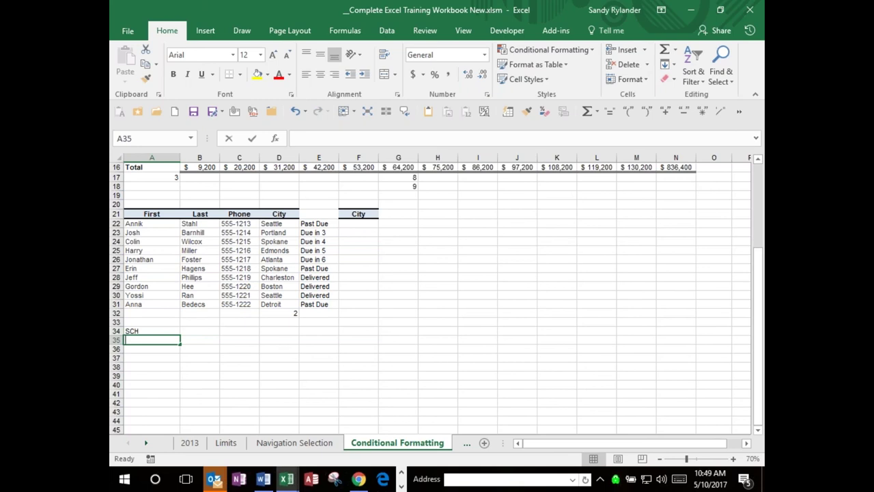
# Step: Enter a first name in each of A35 and A36 under SCH, and start an entry in A37
pyautogui.write('Sandy')
pyautogui.press('Return')
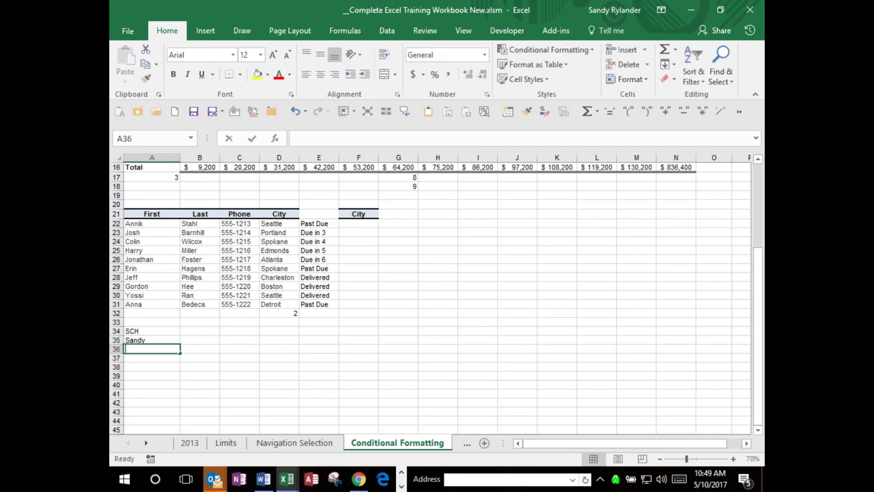
pyautogui.write('Ken')
pyautogui.press('Return')
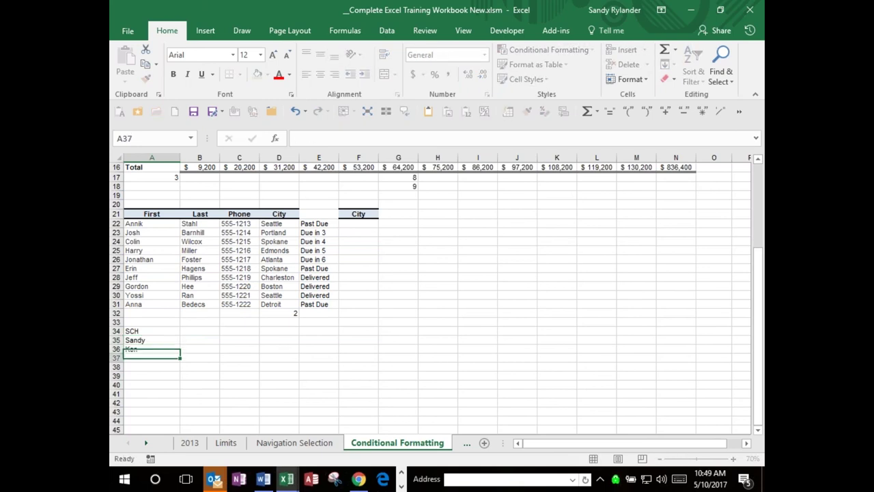
pyautogui.press('F2')
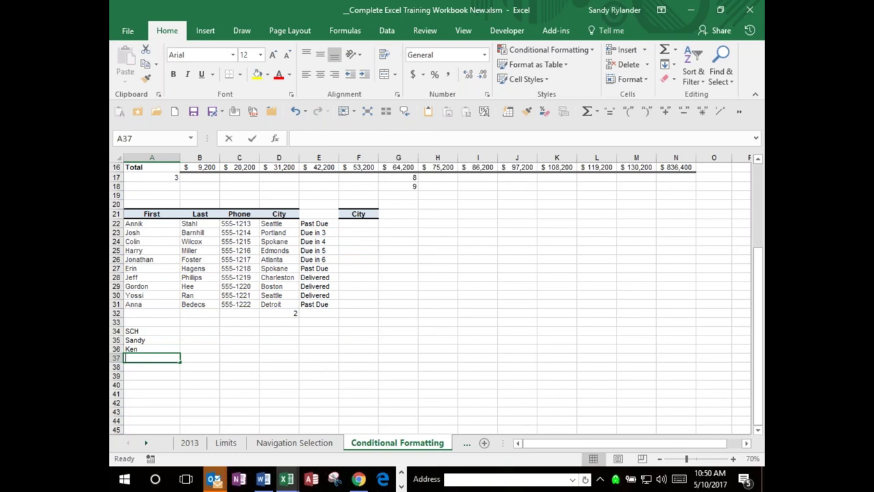
# Step: Enter another first name in A37 and fill B35:B37 with the amounts 500, 1000 and 2000
pyautogui.write('Sue')
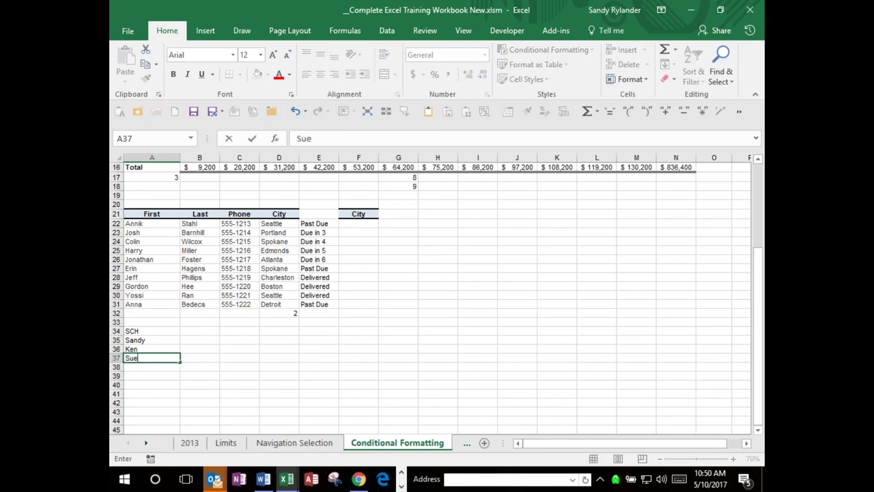
pyautogui.hotkey('ctrl', 'Return')
pyautogui.press('Up')
pyautogui.press('Up')
pyautogui.press('Right')
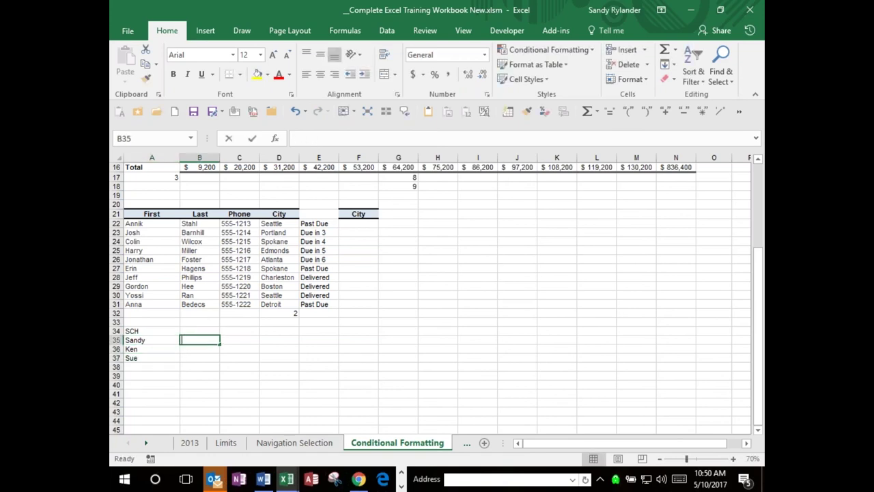
pyautogui.write('500')
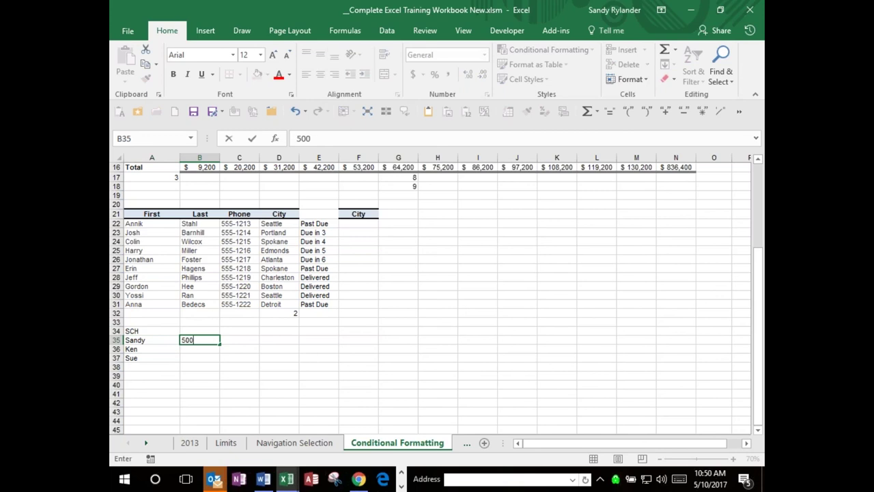
pyautogui.press('Return')
pyautogui.write('1000')
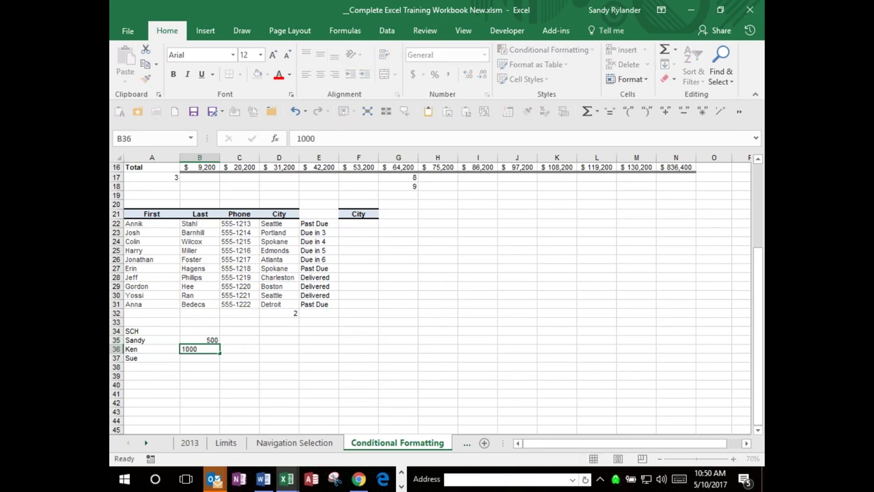
pyautogui.press('Return')
pyautogui.write('2000')
pyautogui.press('Return')
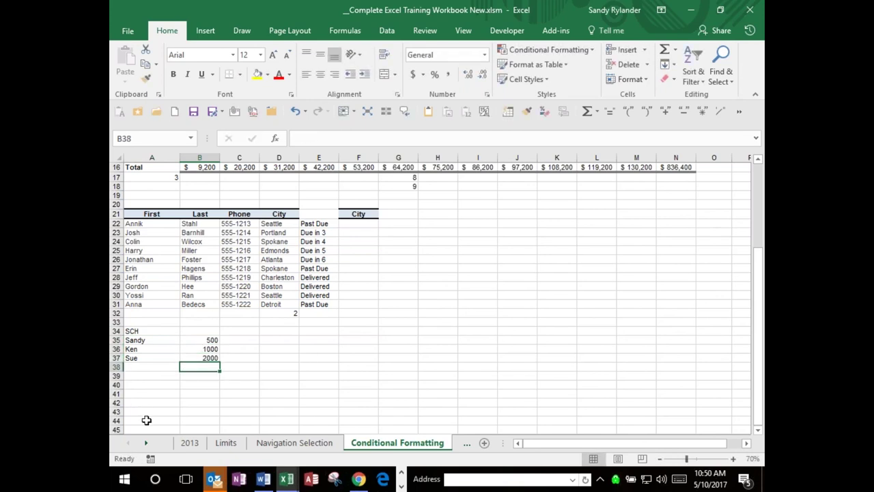
# Step: Add another first name in A38, leaving the amount cell beside it empty
pyautogui.click(145, 366)
pyautogui.write('A')
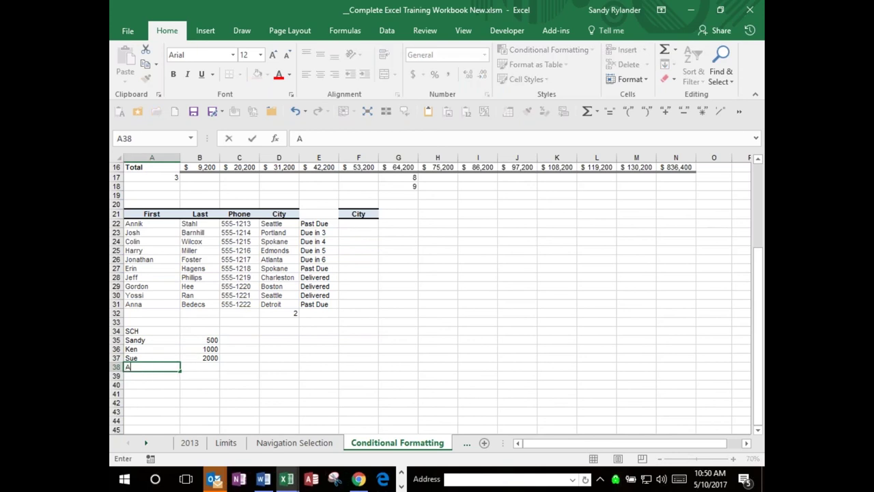
pyautogui.write('ndy')
pyautogui.press('Tab')
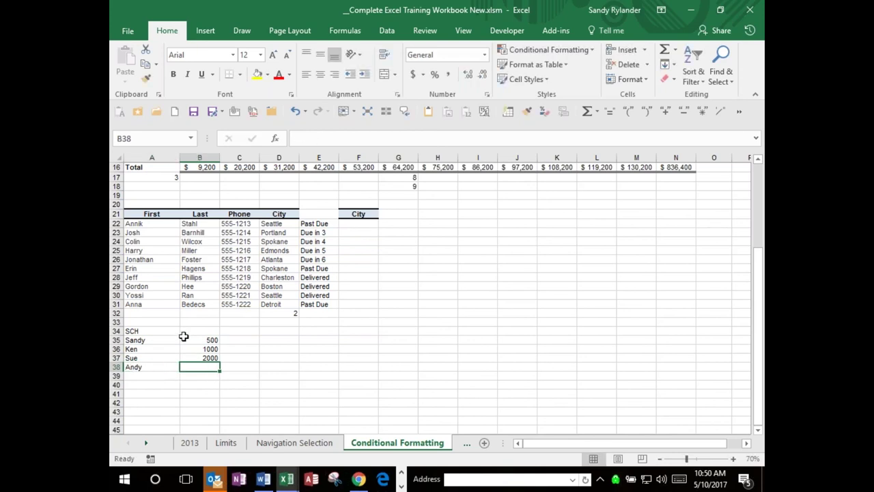
pyautogui.click(204, 340)
pyautogui.moveTo(205, 340); pyautogui.dragTo(203, 374)
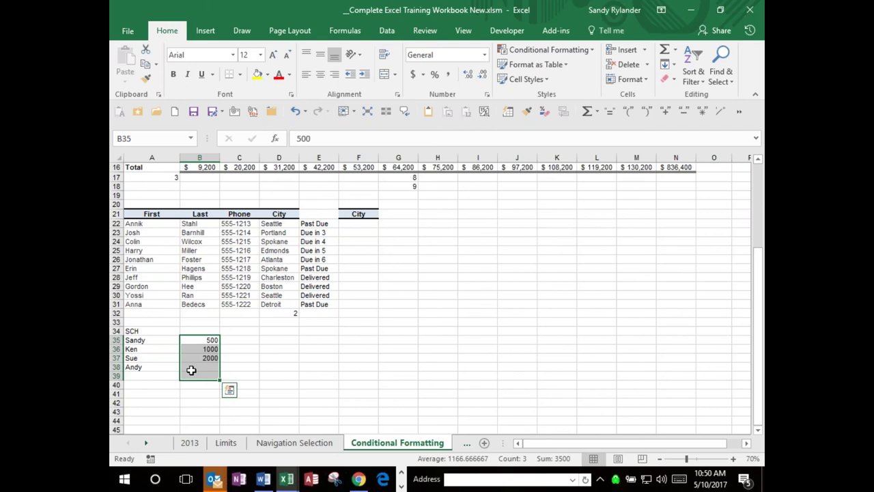
# Step: Add a further first name in A39 and enter the amount 50 beside it in B39
pyautogui.click(169, 376)
pyautogui.rightClick(169, 377)
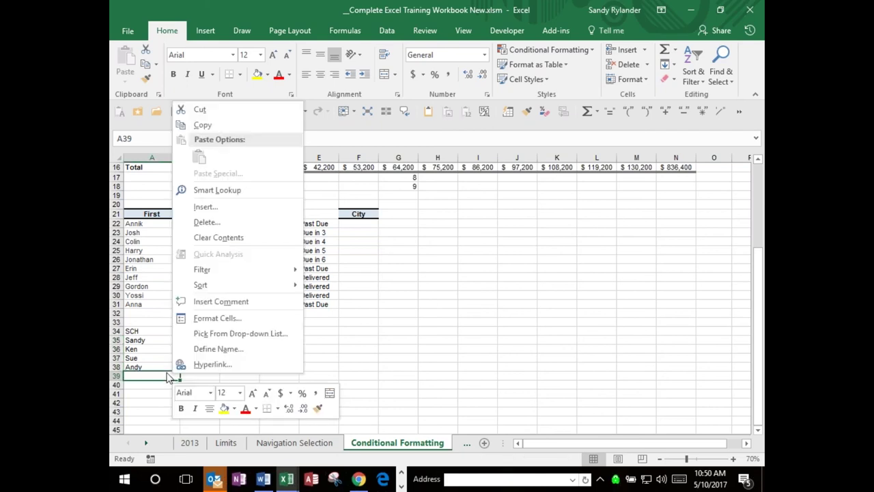
pyautogui.press('Escape')
pyautogui.press('F2')
pyautogui.write('Mary')
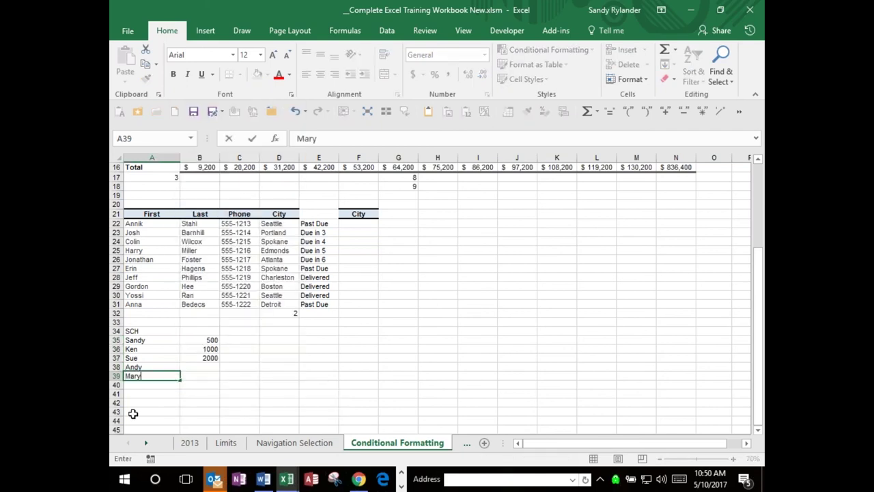
pyautogui.press('Tab')
pyautogui.write('50')
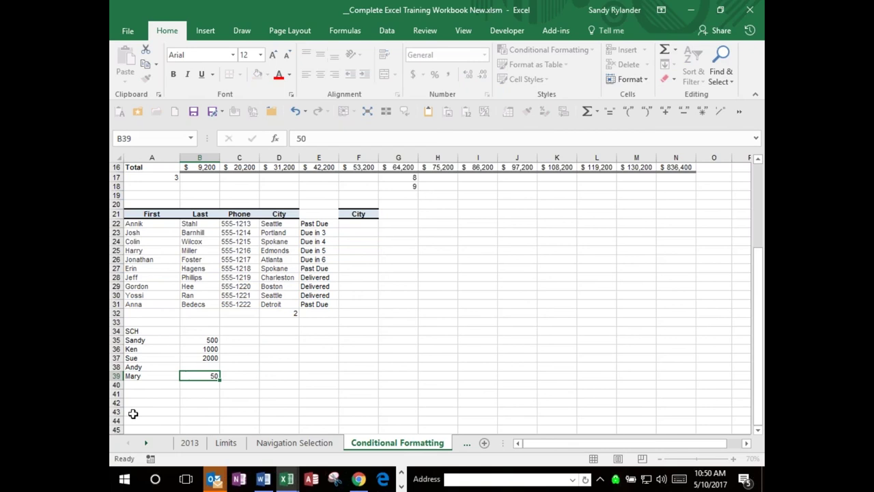
pyautogui.press('Return')
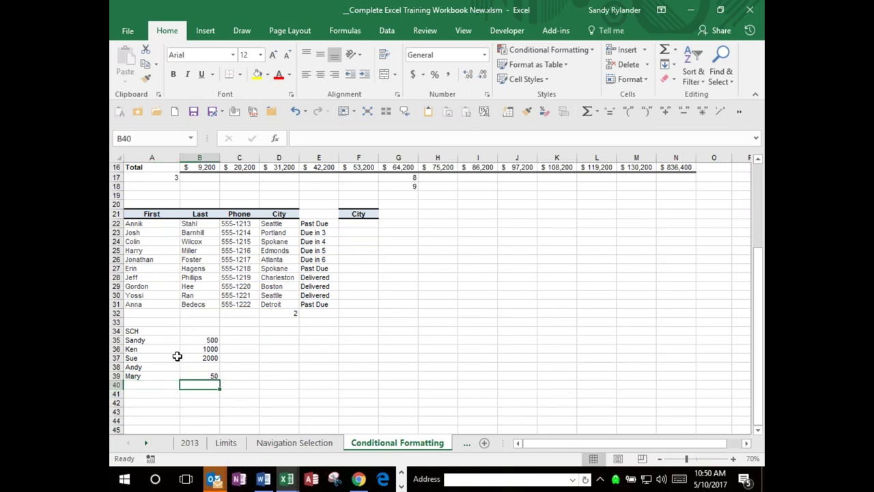
# Step: Total the amounts in B35:B39 with AutoSum, placing the sum in B40
pyautogui.click(208, 339)
pyautogui.moveTo(208, 339); pyautogui.dragTo(205, 365)
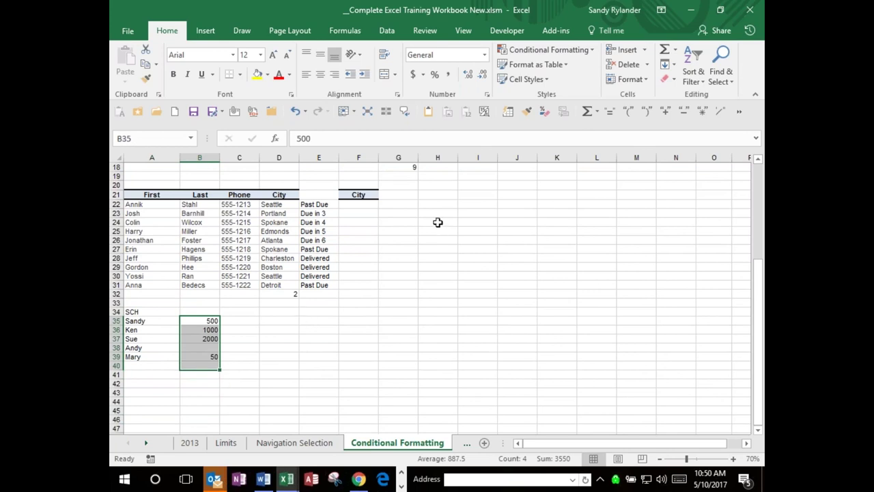
pyautogui.click(666, 52)
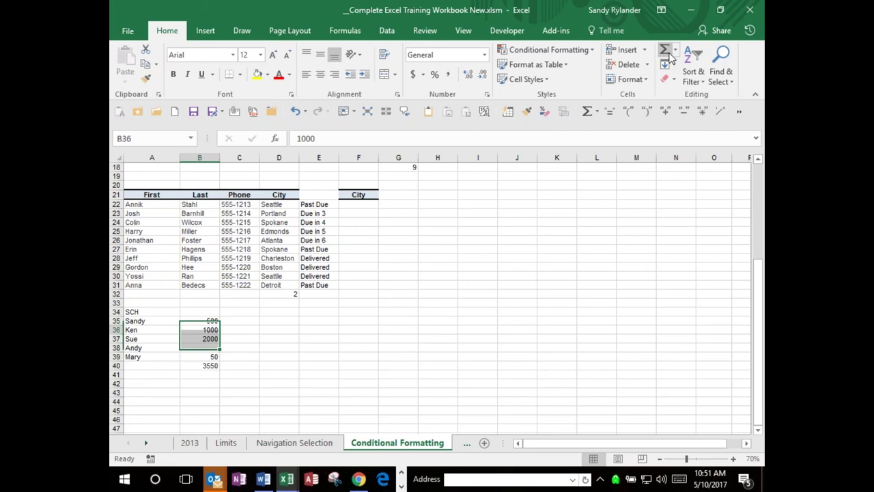
# Step: Delete the AutoSum total from cell B40
pyautogui.press('Down')
pyautogui.press('Down')
pyautogui.press('Down')
pyautogui.press('Down')
pyautogui.press('Delete')
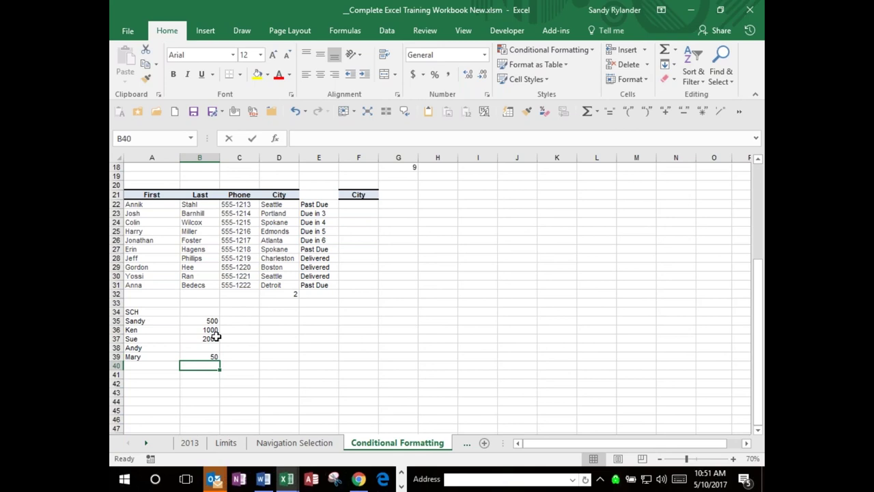
# Step: Enter a COUNT formula in B40 that counts the numeric entries in B35:B39
pyautogui.write('=cou')
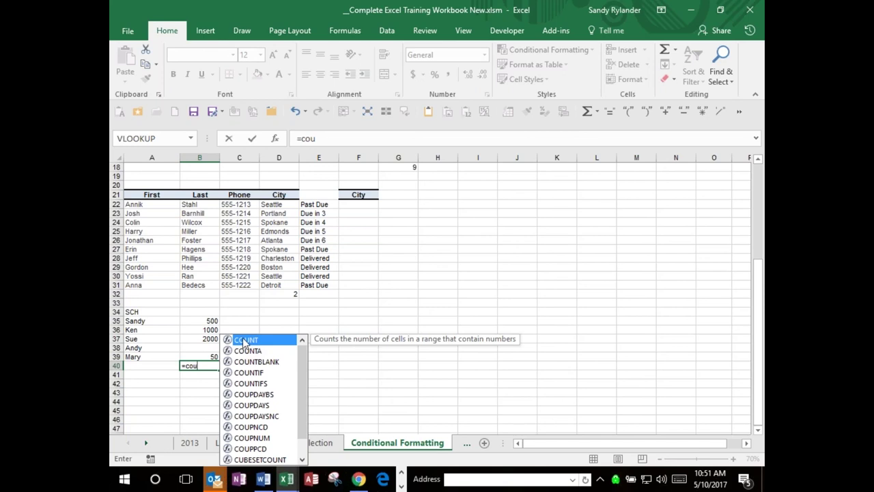
pyautogui.doubleClick(244, 341)
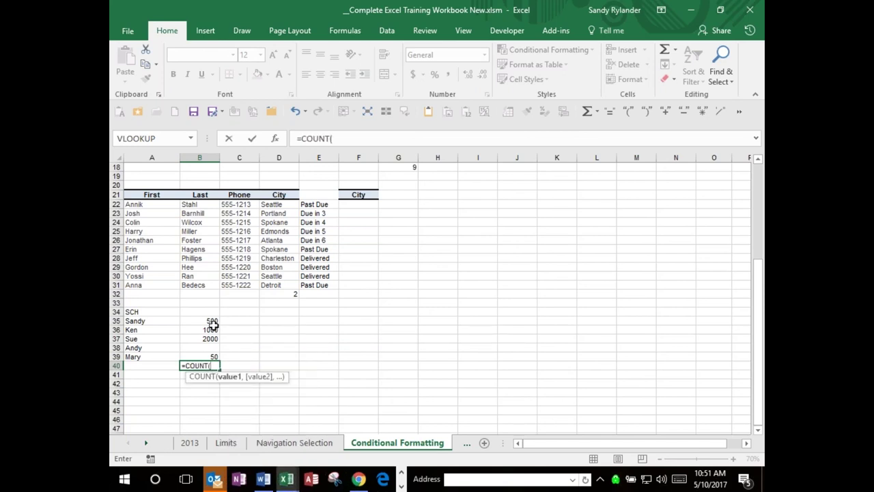
pyautogui.moveTo(212, 321); pyautogui.dragTo(213, 354)
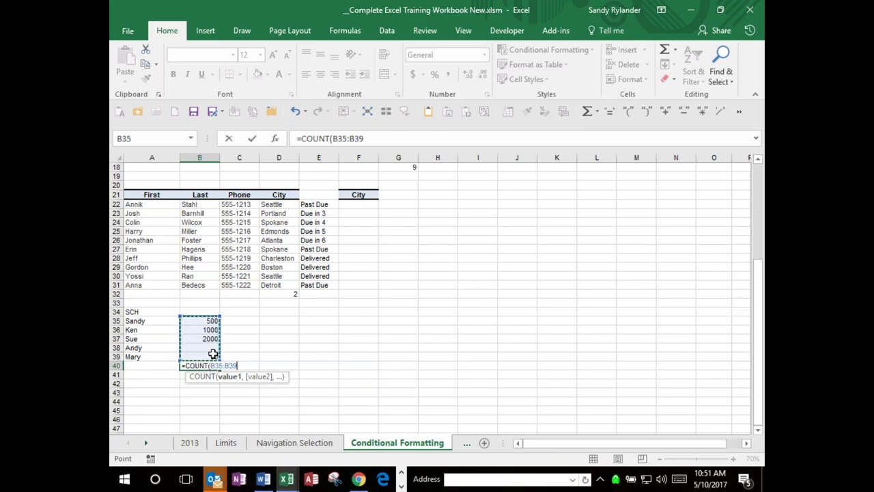
pyautogui.press('Return')
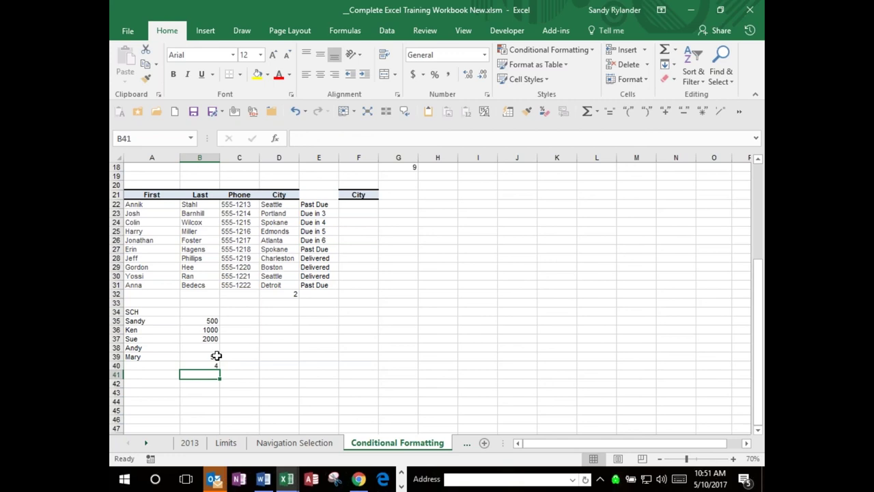
# Step: Fill the empty amount cell B38 with 60
pyautogui.press('Up')
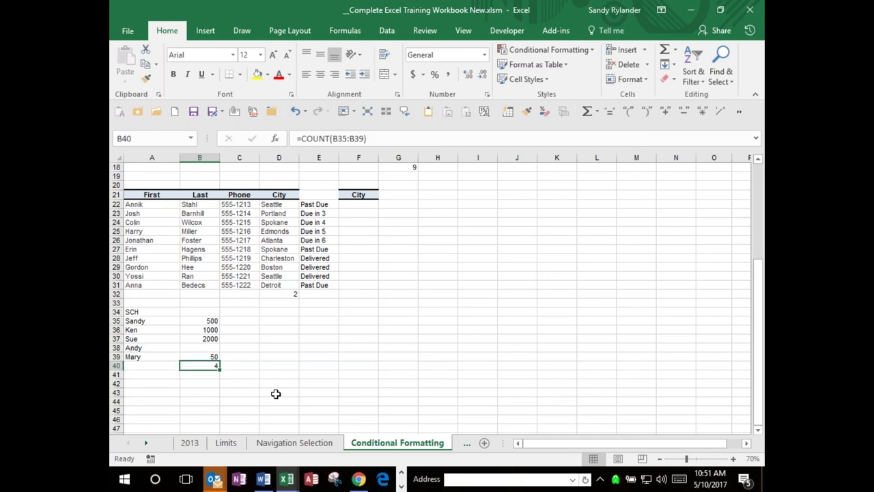
pyautogui.press('Up')
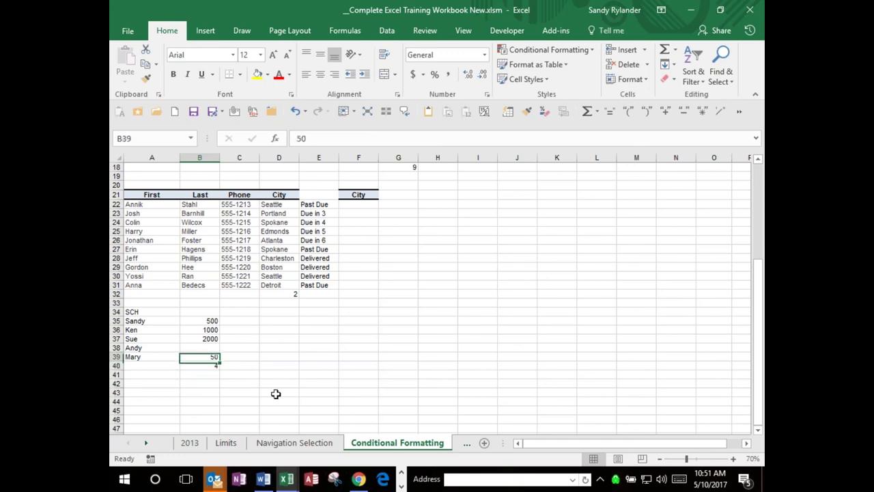
pyautogui.press('Up')
pyautogui.press('F2')
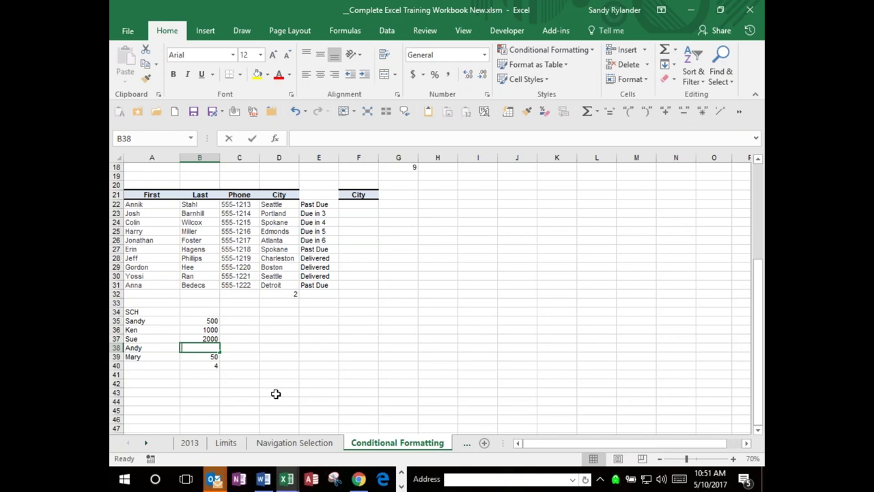
pyautogui.write('60')
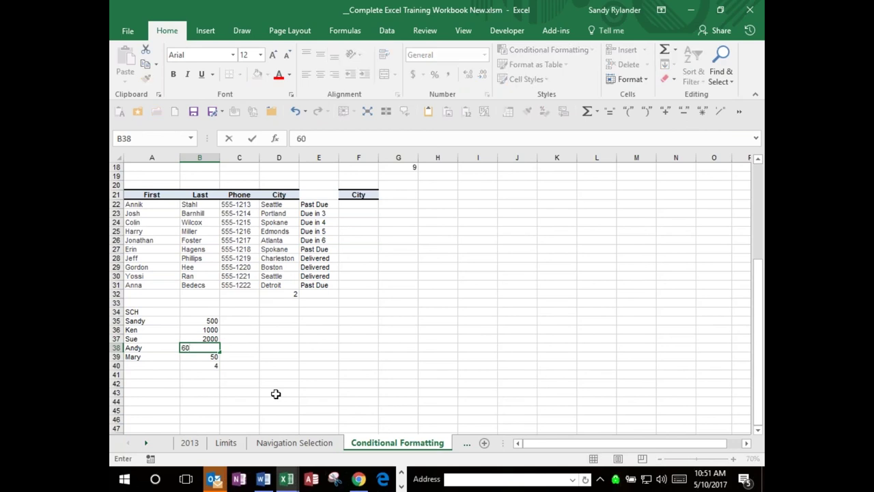
pyautogui.hotkey('ctrl', 'Return')
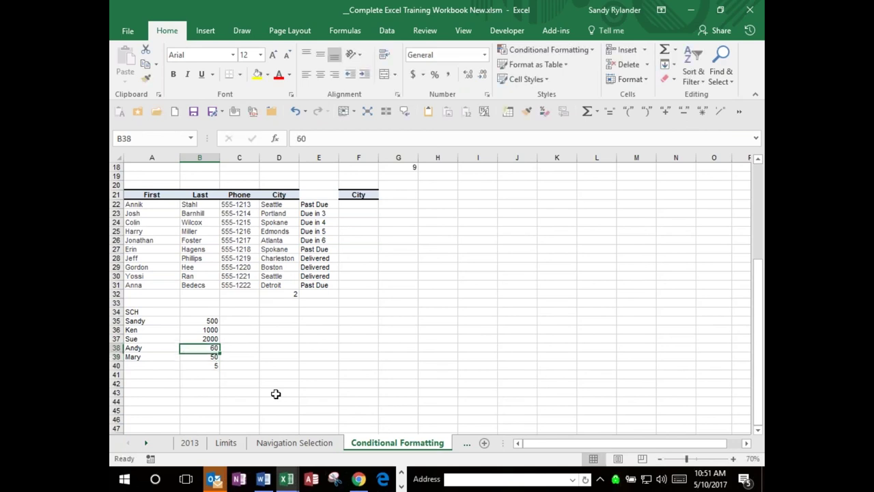
# Step: Clear the amounts in B36 and B37
pyautogui.press('Up')
pyautogui.press('Up')
pyautogui.hotkey('shift', 'Down')
pyautogui.press('Delete')
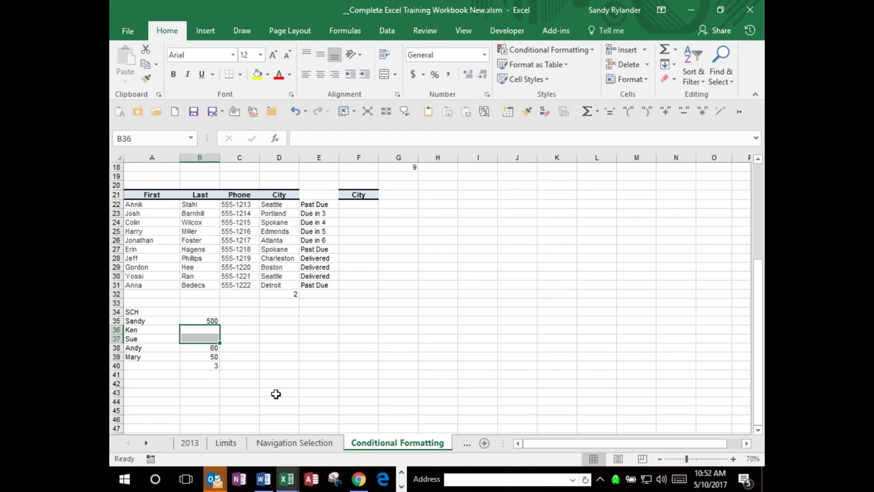
pyautogui.press('Down')
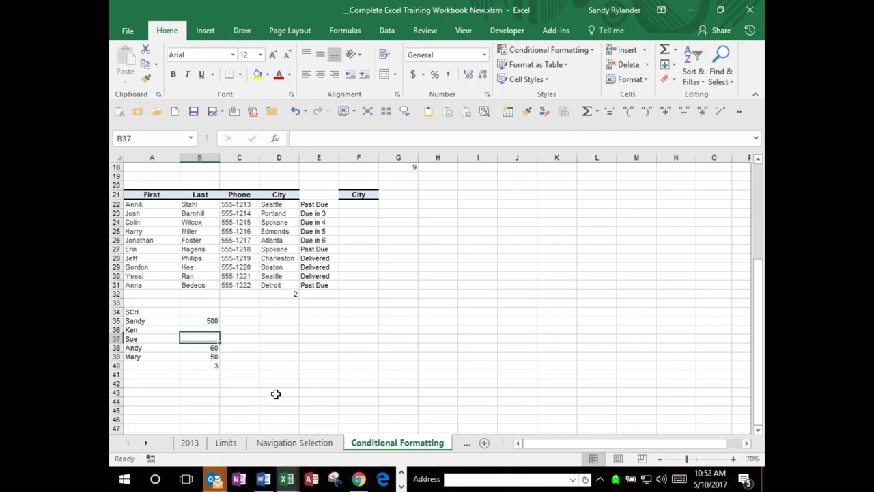
pyautogui.press('Down')
pyautogui.press('Down')
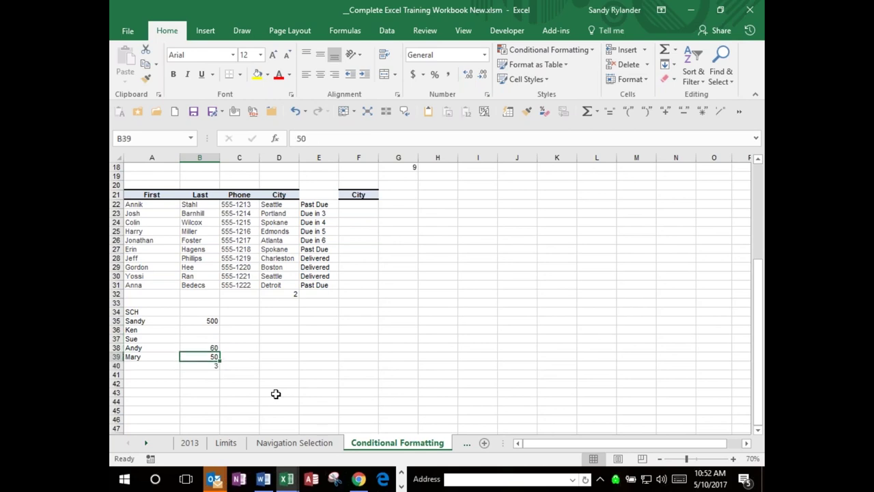
pyautogui.press('Up')
pyautogui.press('Up')
pyautogui.press('Up')
pyautogui.press('Up')
pyautogui.press('Down')
pyautogui.press('Down')
pyautogui.press('Down')
pyautogui.press('Left')
pyautogui.press('Up')
pyautogui.press('Up')
pyautogui.press('Up')
pyautogui.press('Up')
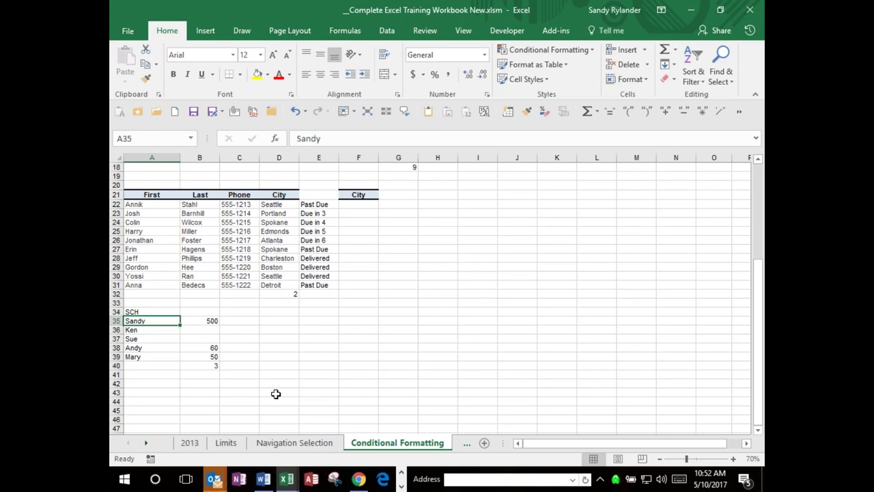
pyautogui.press('Up')
pyautogui.press('Up')
pyautogui.press('Down')
pyautogui.press('Down')
pyautogui.press('Down')
pyautogui.press('Down')
pyautogui.press('Down')
pyautogui.press('Down')
pyautogui.press('Down')
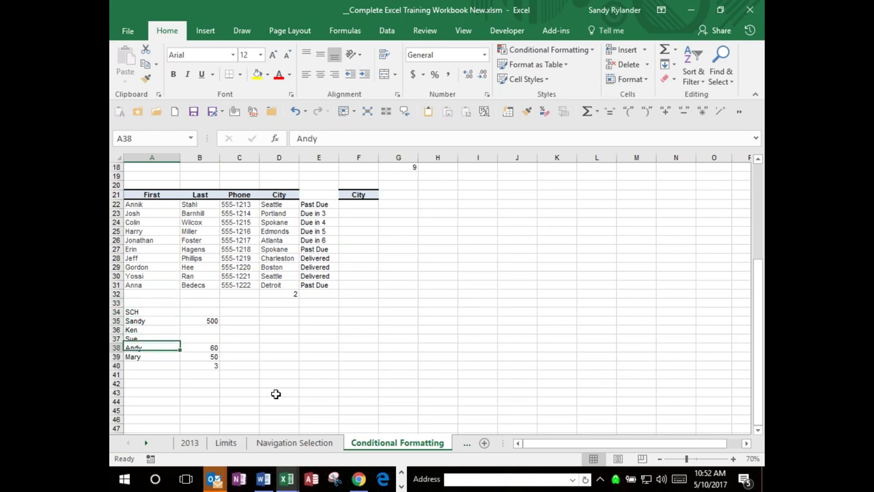
pyautogui.press('Up')
pyautogui.press('Up')
pyautogui.press('Up')
pyautogui.press('Up')
pyautogui.press('Up')
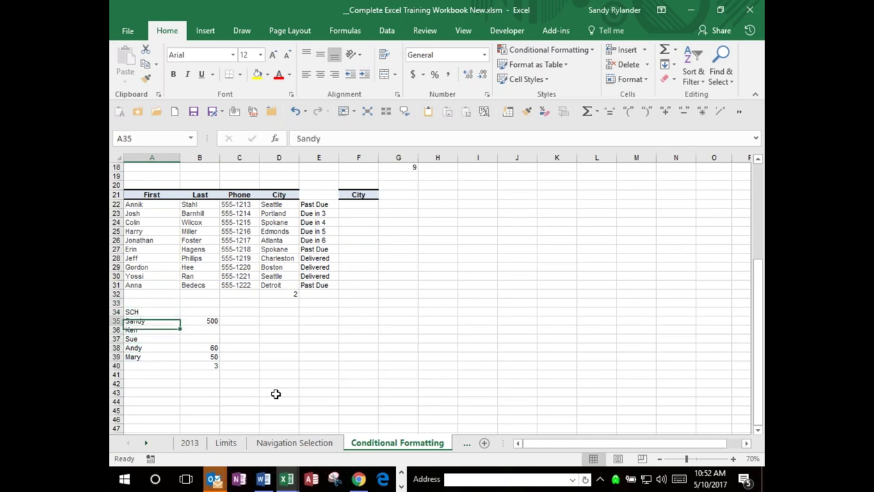
pyautogui.press('Down')
pyautogui.press('Down')
pyautogui.press('Down')
pyautogui.press('Down')
pyautogui.press('Down')
pyautogui.press('Up')
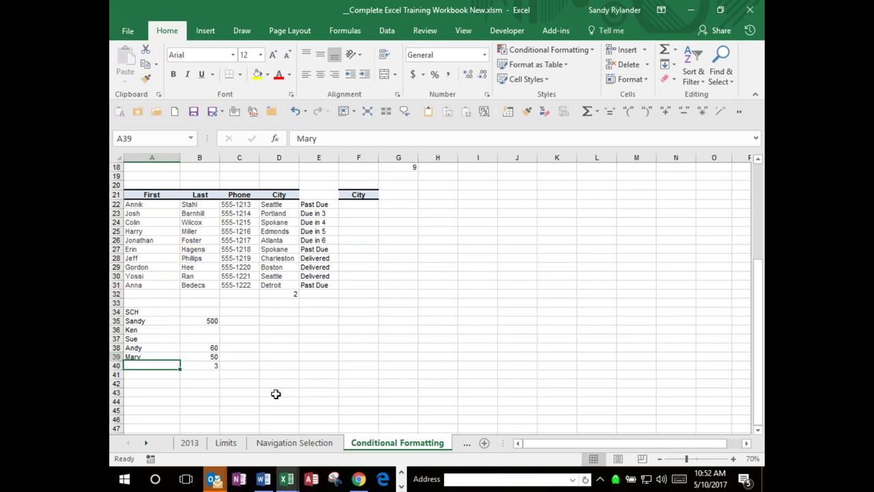
pyautogui.press('Up')
pyautogui.press('Up')
pyautogui.press('Up')
pyautogui.press('Up')
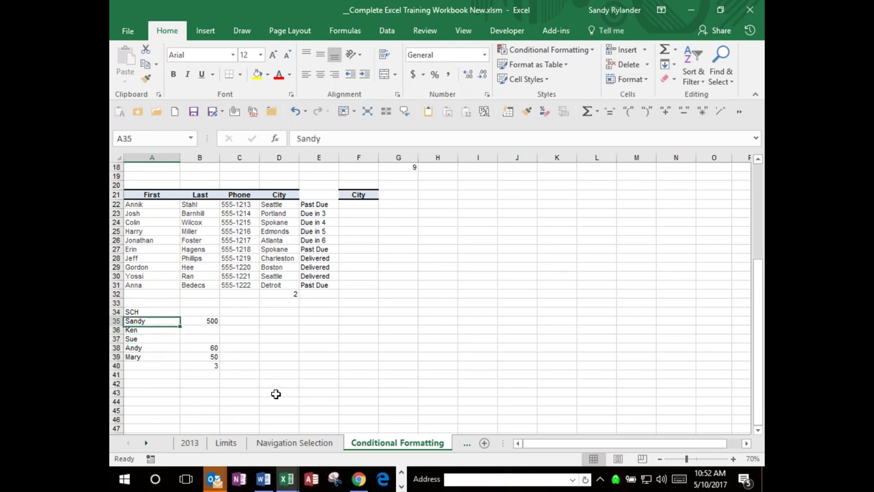
# Step: Enter a COUNTA formula in A40 that counts the names in A35:A39
pyautogui.press('Down')
pyautogui.press('Down')
pyautogui.press('Down')
pyautogui.press('Down')
pyautogui.press('Down')
pyautogui.press('F2')
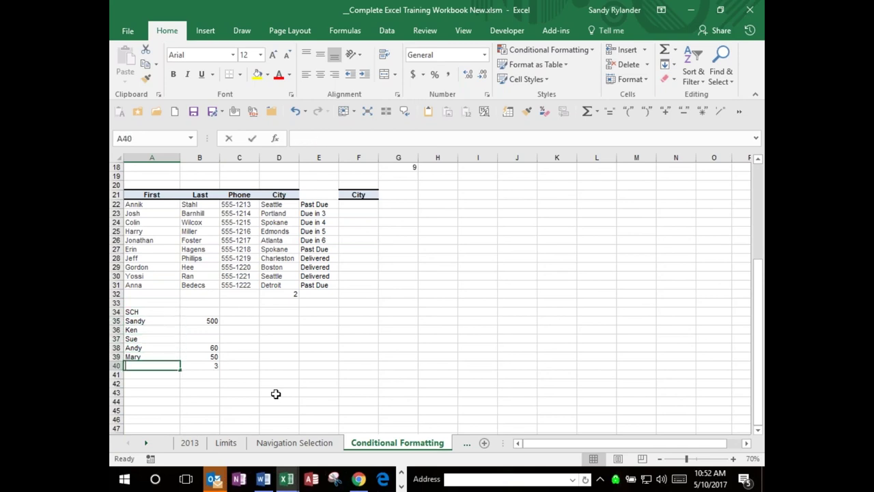
pyautogui.write('=cou')
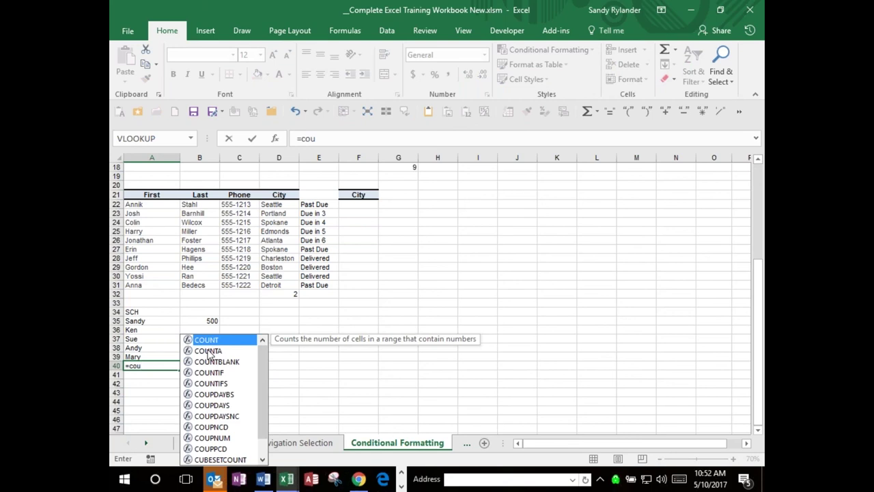
pyautogui.click(209, 352)
pyautogui.press('Tab')
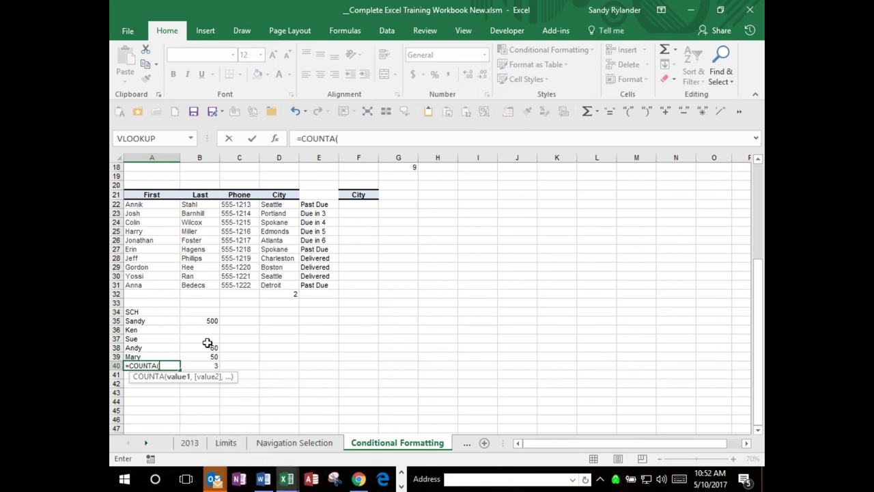
pyautogui.moveTo(137, 321); pyautogui.dragTo(138, 351)
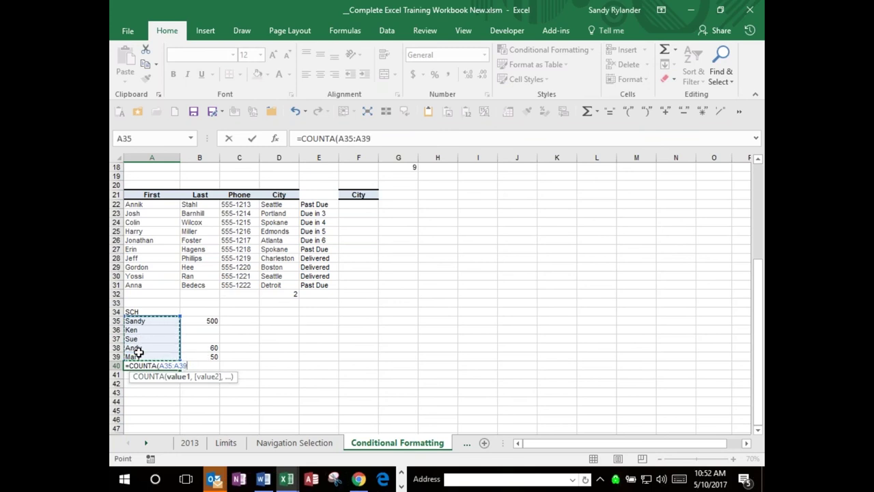
pyautogui.hotkey('ctrl', 'Return')
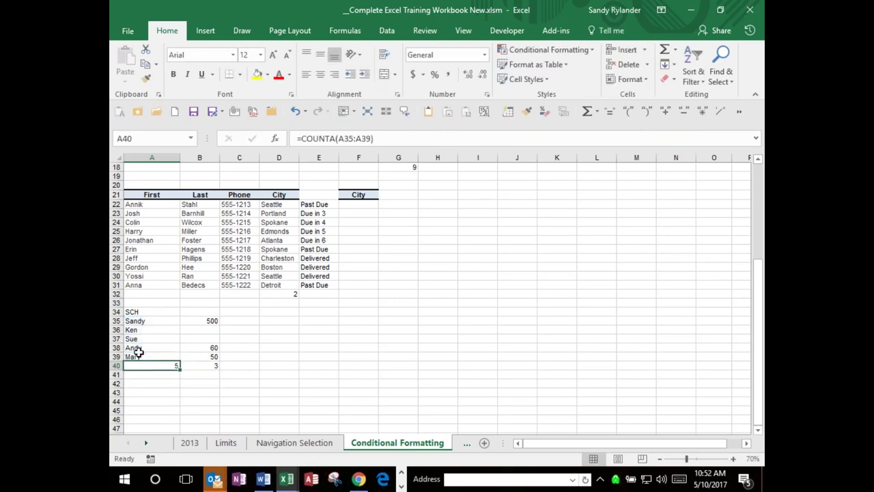
# Step: Go through the name cells in column A and review the COUNTA formula below them
pyautogui.press('Up')
pyautogui.press('Up')
pyautogui.press('Up')
pyautogui.press('Up')
pyautogui.press('Up')
pyautogui.press('Down')
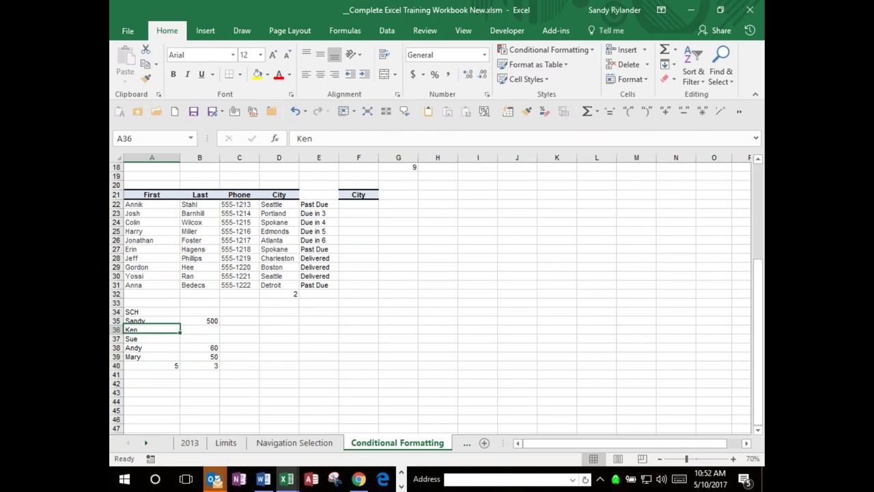
pyautogui.press('Down')
pyautogui.press('Down')
pyautogui.press('Down')
pyautogui.press('Down')
pyautogui.press('Down')
pyautogui.press('Up')
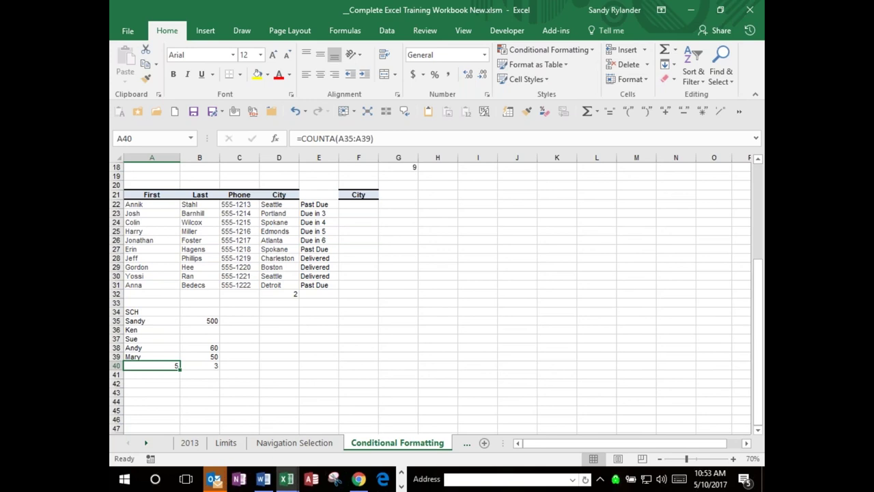
# Step: Clear the COUNTA and COUNT formulas from cells A40 and B40
pyautogui.press('Delete')
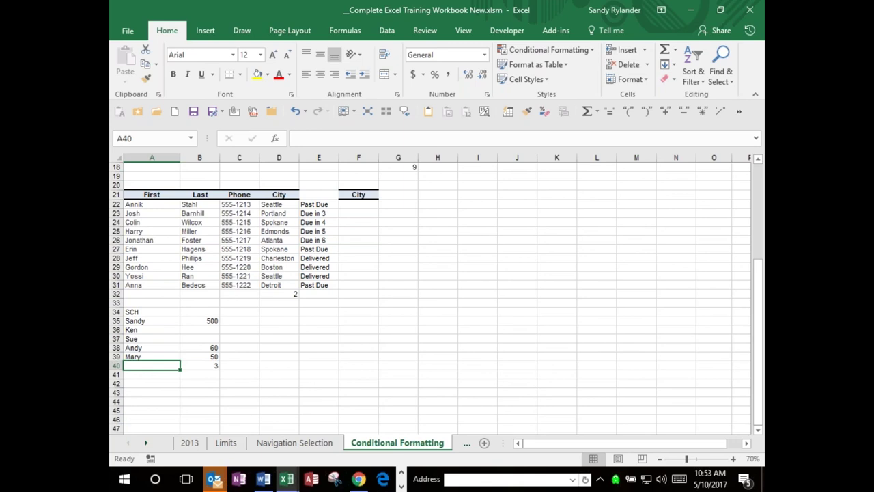
pyautogui.press('Right')
pyautogui.press('Delete')
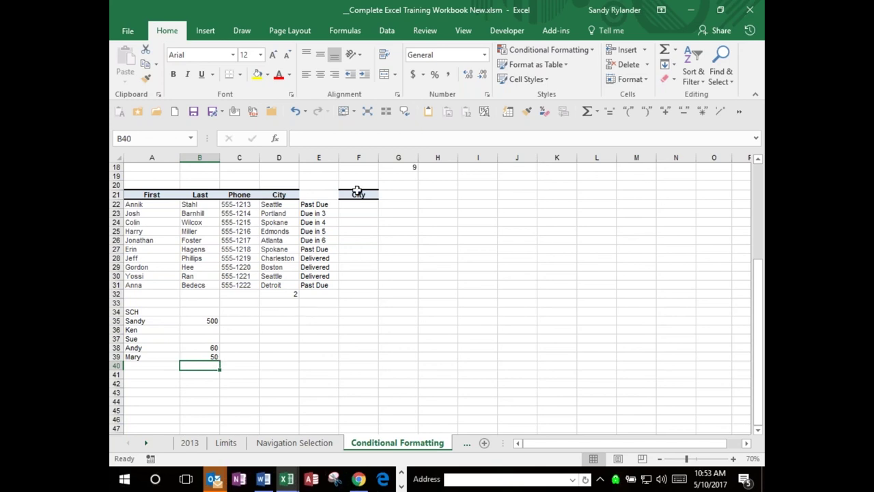
# Step: Open the Insert Function dialog for B40 and look through the most recently used functions
pyautogui.click(297, 138)
pyautogui.click(275, 138)
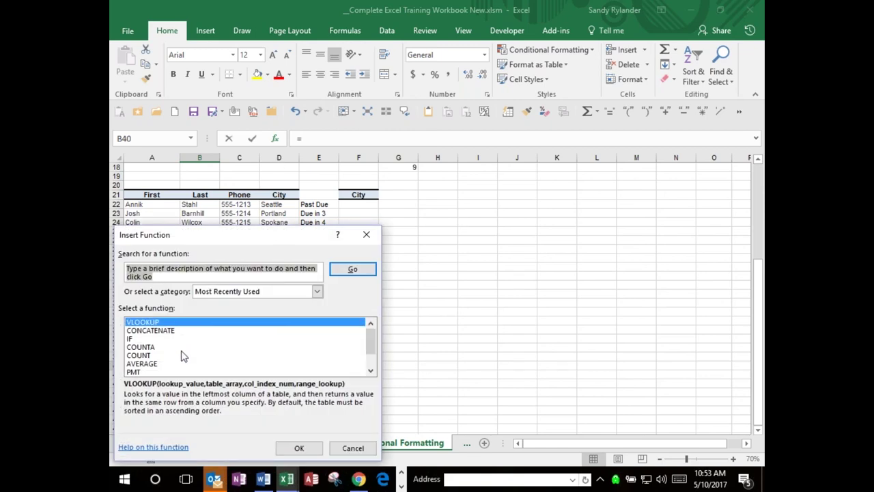
pyautogui.click(371, 371)
pyautogui.click(371, 371)
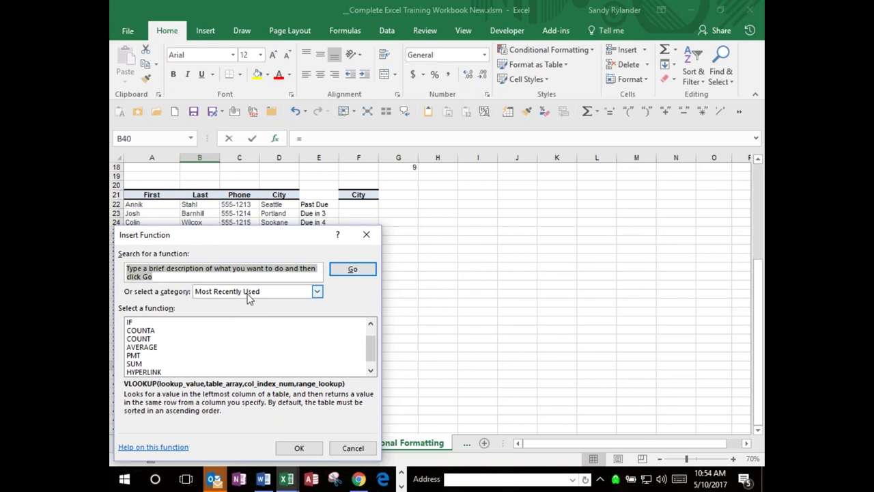
# Step: Show all functions in the Insert Function dialog and browse the alphabetical list down to COUNT
pyautogui.click(318, 292)
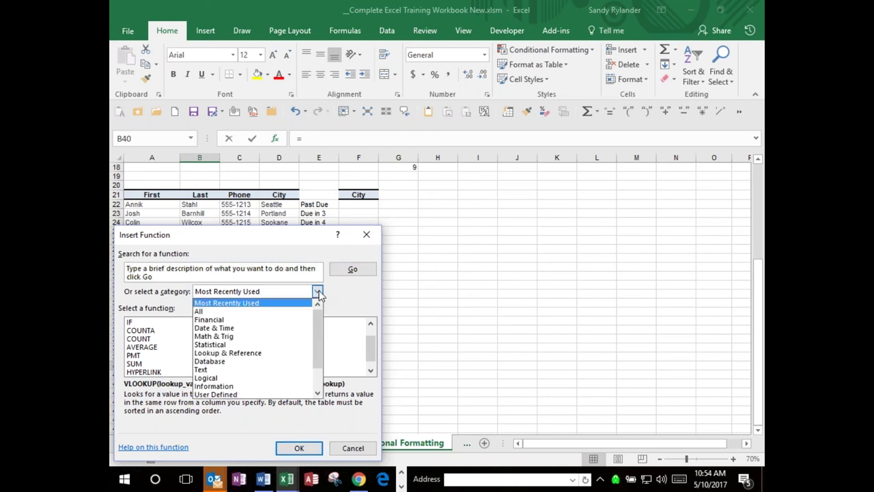
pyautogui.click(211, 311)
pyautogui.press('Down')
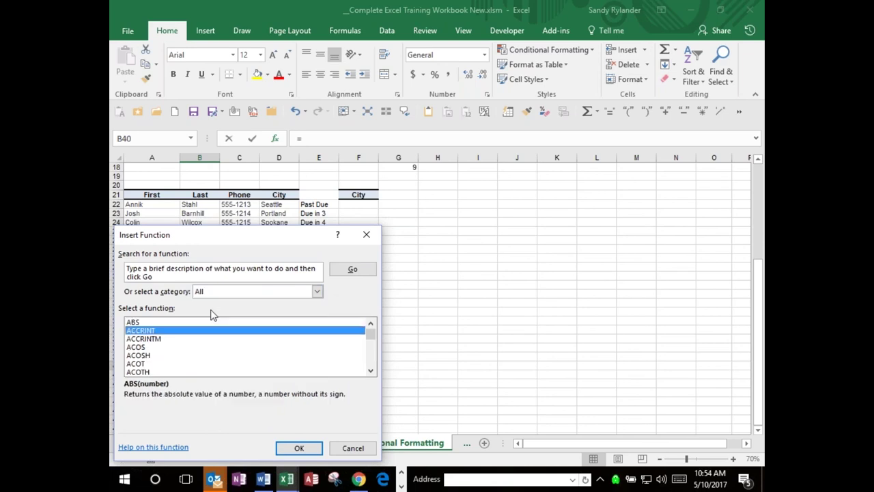
pyautogui.press('Down')
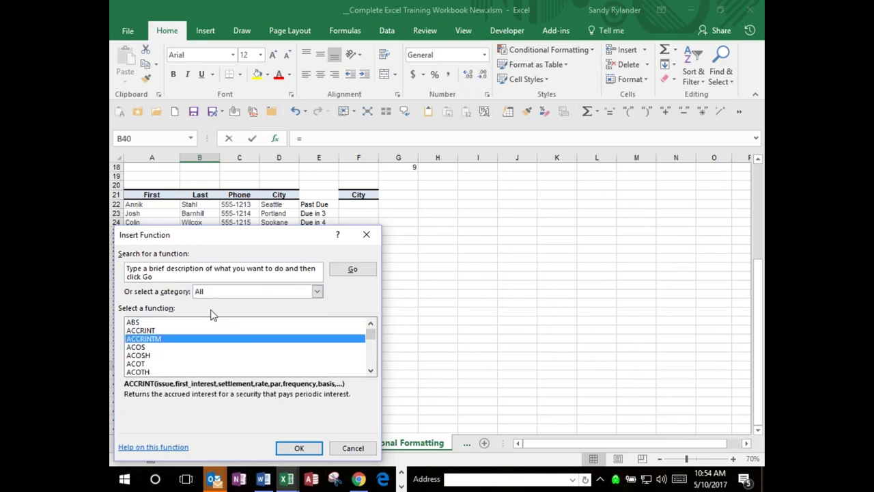
pyautogui.press('Down')
pyautogui.press('Down')
pyautogui.press('Down')
pyautogui.press('Down')
pyautogui.press('Down')
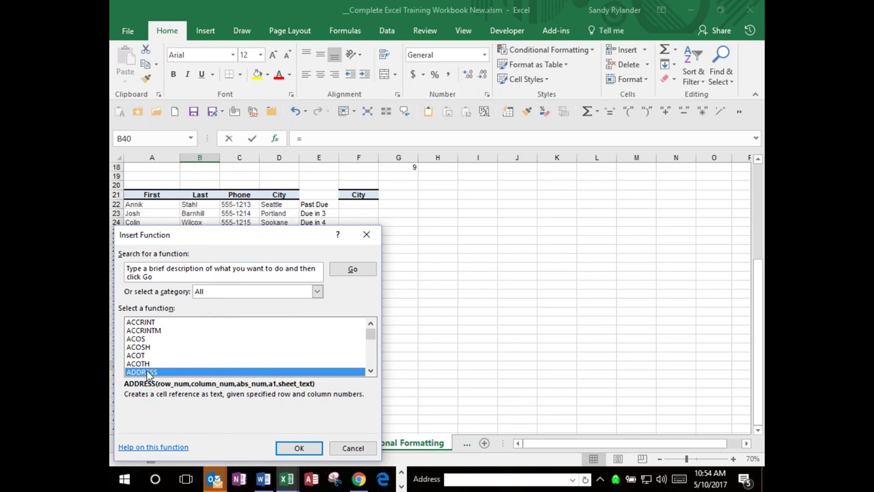
pyautogui.press('Down')
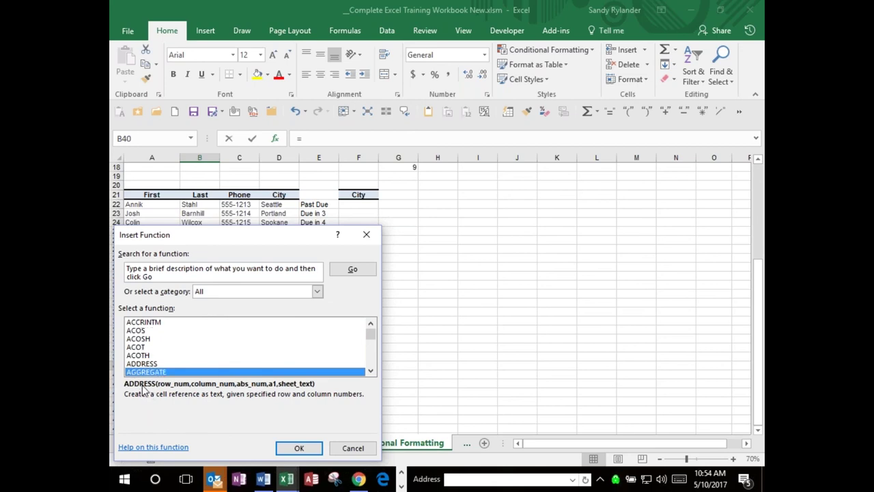
pyautogui.press('Down')
pyautogui.press('Down')
pyautogui.press('Down')
pyautogui.press('Down')
pyautogui.press('Down')
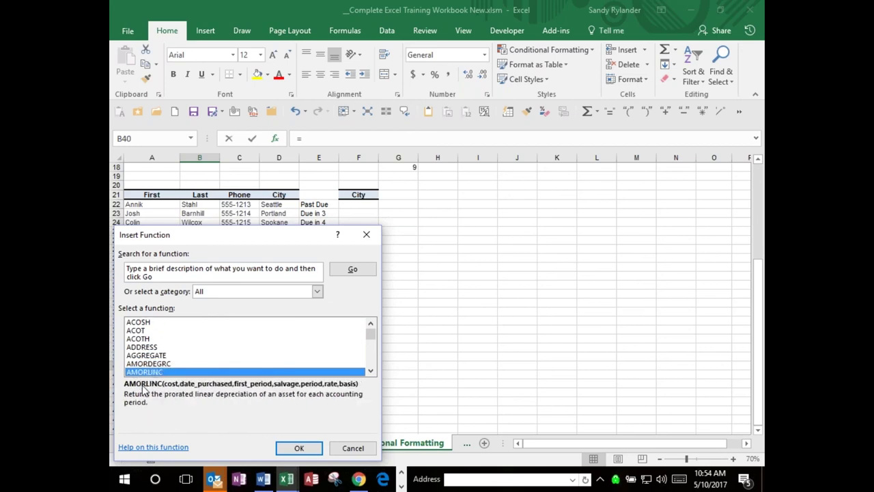
pyautogui.press('Down')
pyautogui.press('Down')
pyautogui.press('Down')
pyautogui.press('Down')
pyautogui.press('Down')
pyautogui.press('Down')
pyautogui.press('Down')
pyautogui.press('Down')
pyautogui.press('Down')
pyautogui.press('Down')
pyautogui.press('Down')
pyautogui.press('Down')
pyautogui.press('Down')
pyautogui.press('Down')
pyautogui.press('Down')
pyautogui.press('Down')
pyautogui.press('Down')
pyautogui.press('Down')
pyautogui.press('Down')
pyautogui.press('Down')
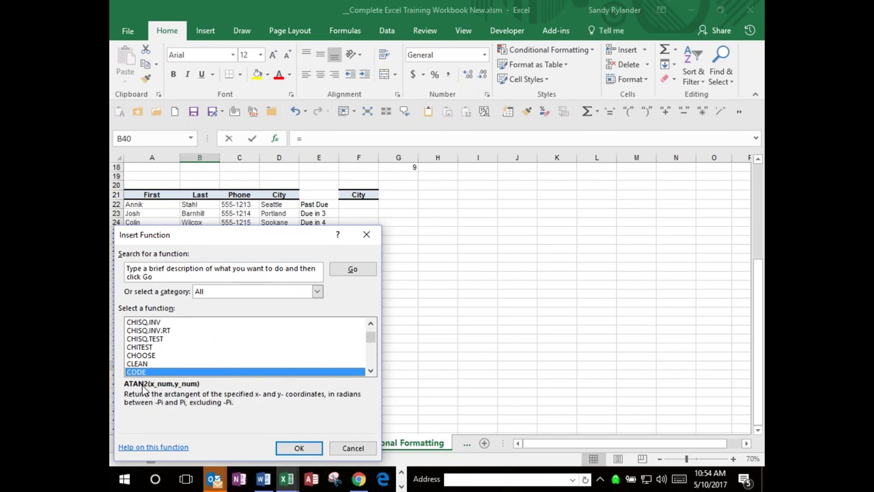
pyautogui.press('Down')
pyautogui.press('Down')
pyautogui.press('Down')
pyautogui.press('Down')
pyautogui.press('Down')
pyautogui.press('Down')
pyautogui.press('Down')
pyautogui.press('Down')
pyautogui.press('Down')
pyautogui.press('Down')
pyautogui.press('Down')
pyautogui.press('Down')
pyautogui.press('Down')
pyautogui.press('Down')
pyautogui.press('Down')
pyautogui.press('Down')
pyautogui.press('Down')
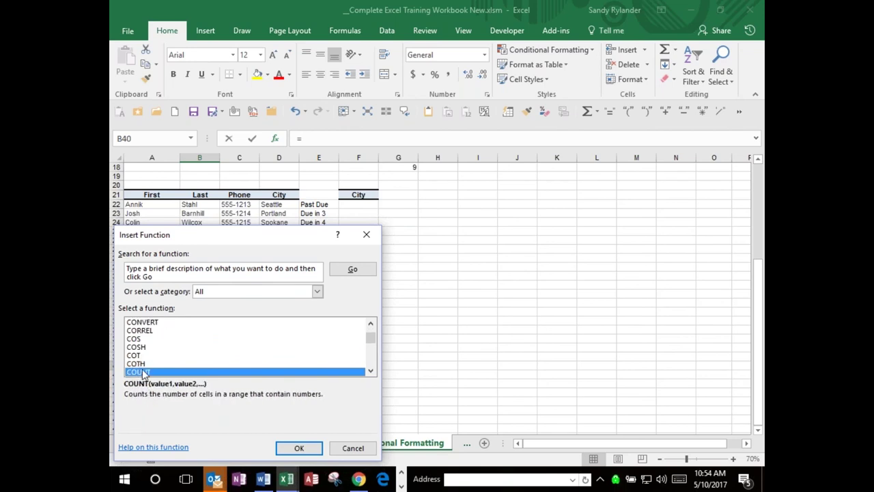
# Step: Read the descriptions of the other counting functions, such as COUNTBLANK and COUNTIF, and return to COUNT
pyautogui.press('Down')
pyautogui.press('Down')
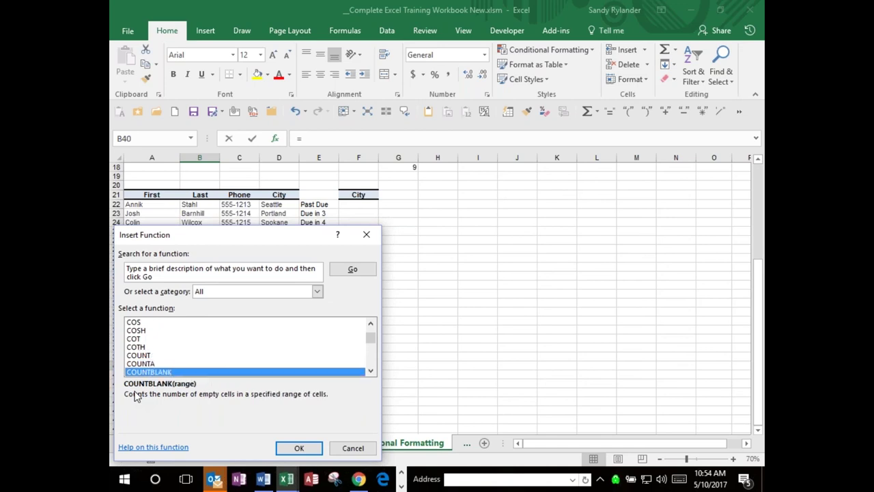
pyautogui.press('Down')
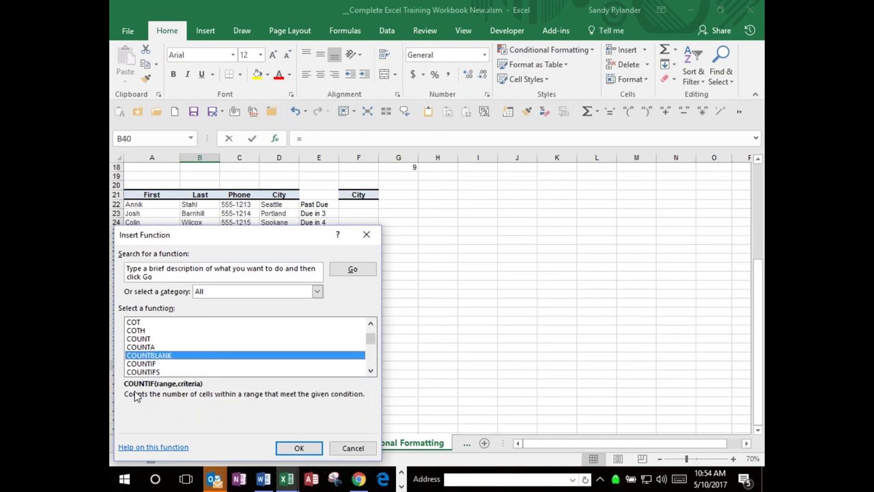
pyautogui.press('Up')
pyautogui.press('Up')
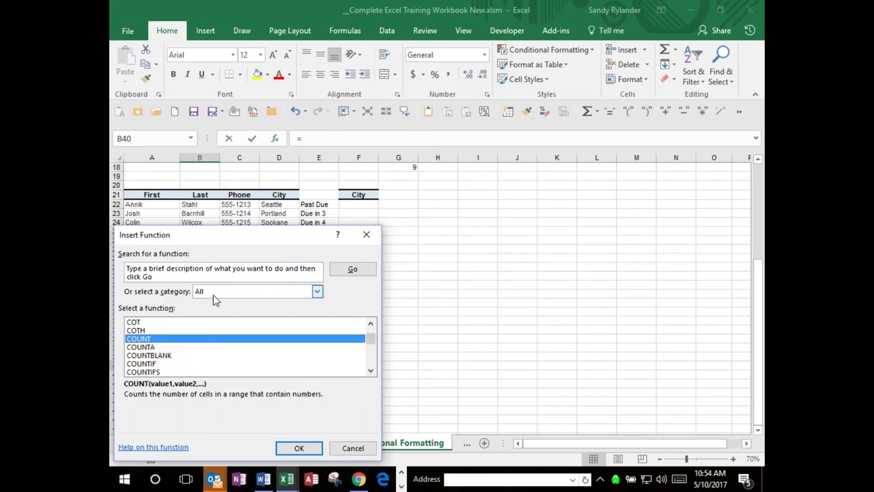
# Step: Show the Logical function category and read the descriptions of functions such as IF and NOT
pyautogui.click(317, 293)
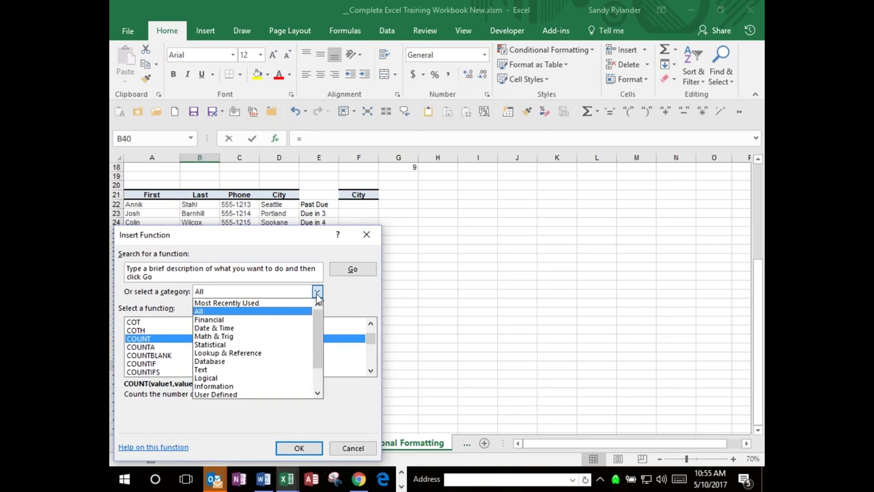
pyautogui.click(208, 379)
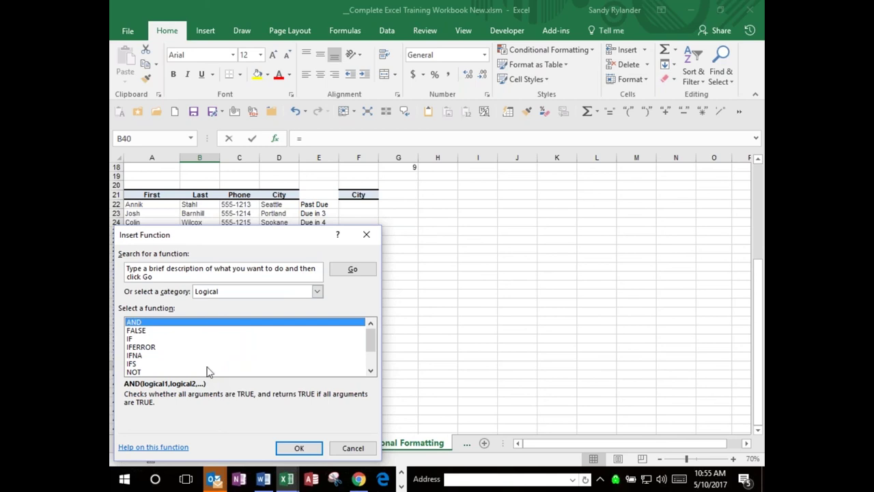
pyautogui.click(130, 339)
pyautogui.click(134, 347)
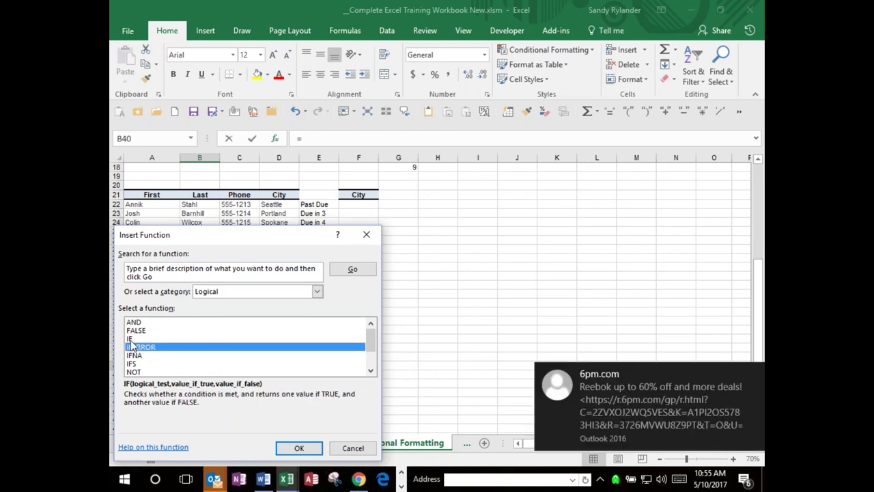
pyautogui.press('Down')
pyautogui.press('Down')
pyautogui.press('Down')
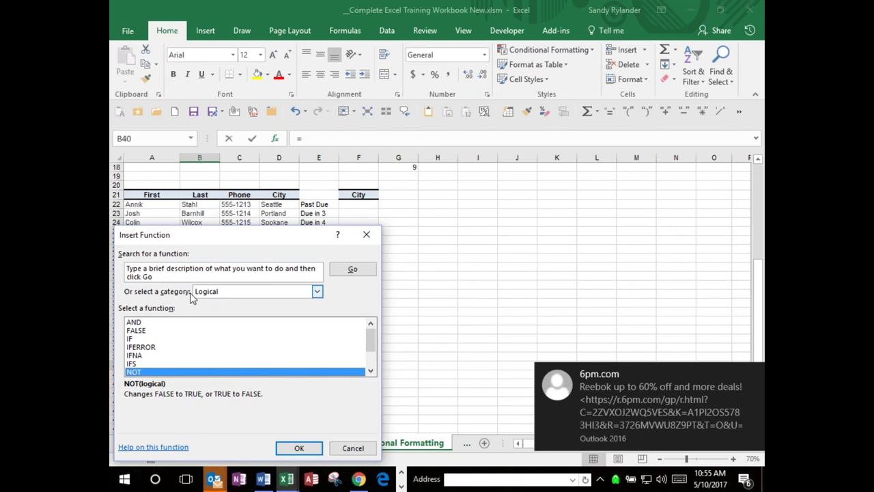
# Step: Search the function library for "calculate payment"
pyautogui.click(317, 291)
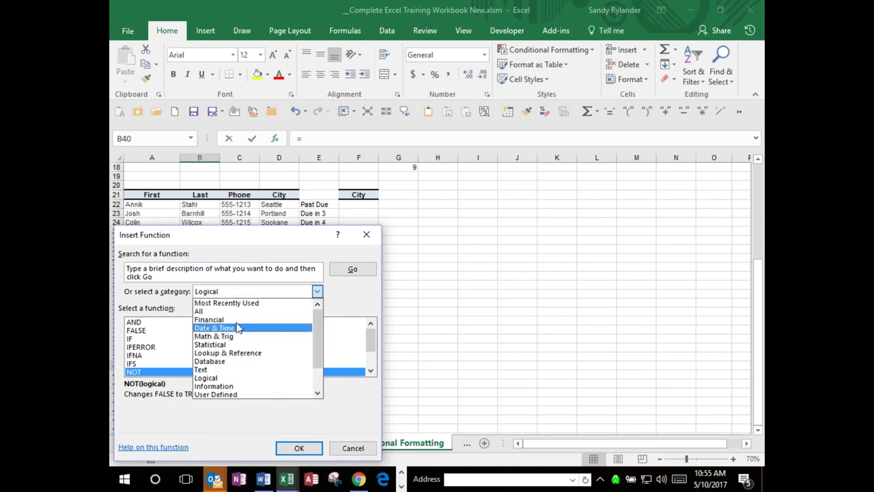
pyautogui.click(344, 297)
pyautogui.click(222, 277)
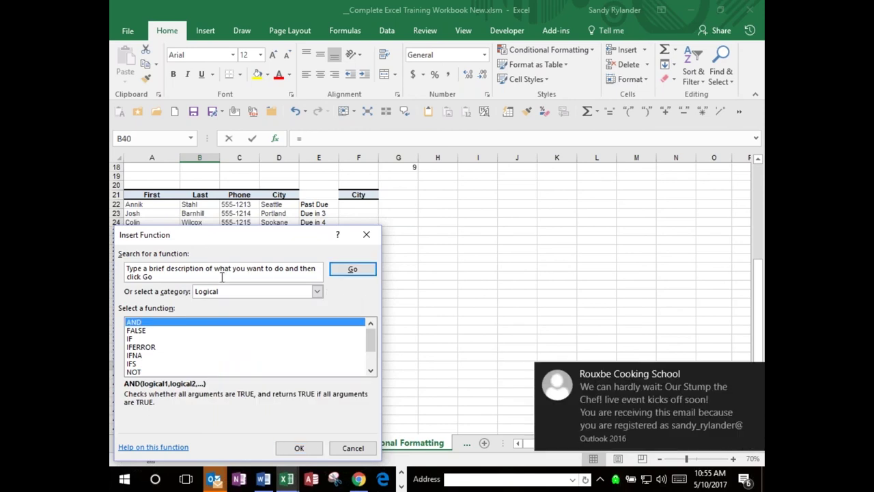
pyautogui.hotkey('ctrl', 'a')
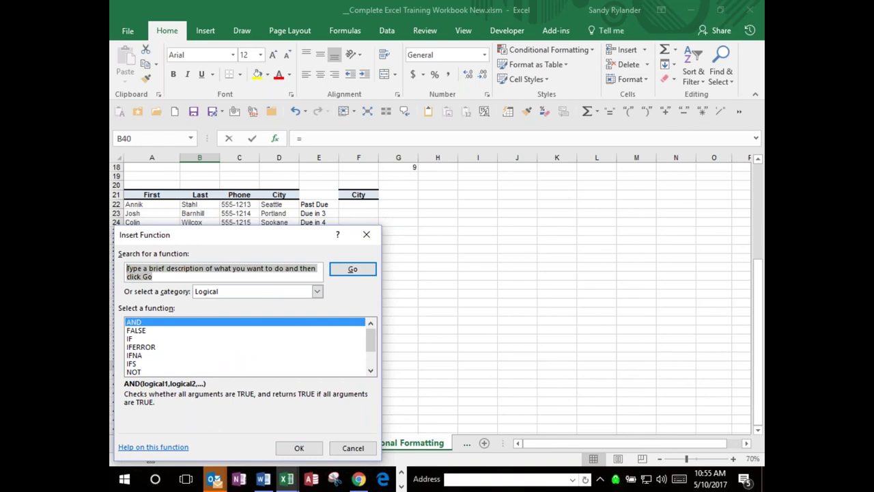
pyautogui.write('c')
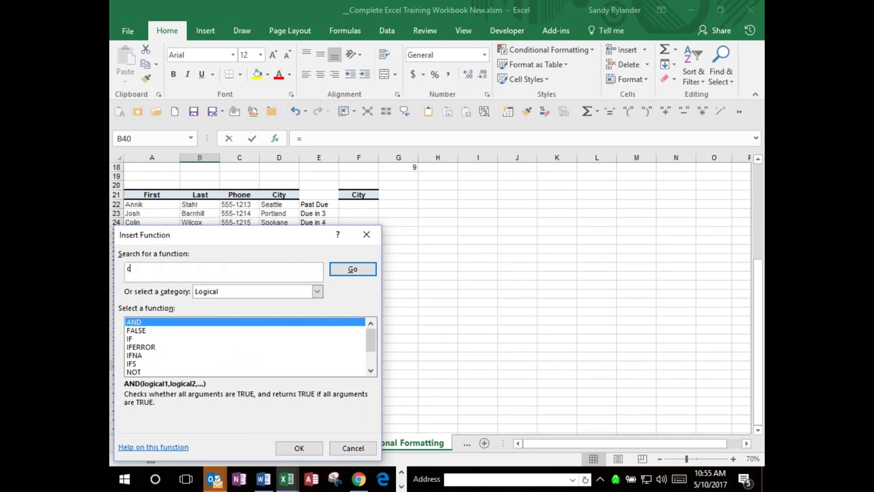
pyautogui.write('alculate payment')
pyautogui.click(346, 269)
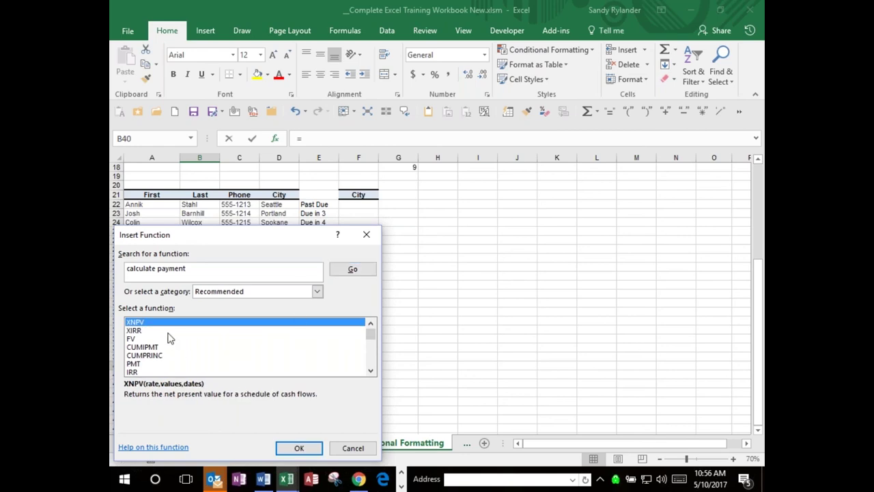
# Step: Compare the recommended payment functions, select PMT, and move the dialog clear of cell B40
pyautogui.click(134, 365)
pyautogui.click(258, 353)
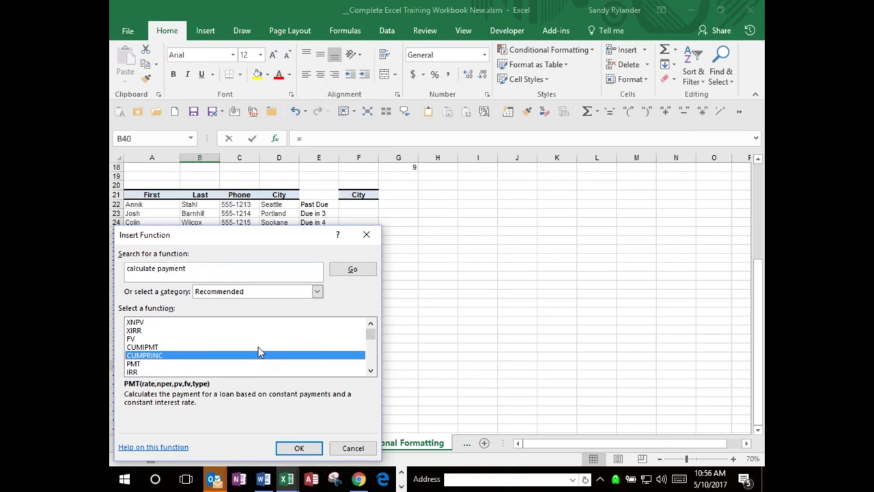
pyautogui.press('Up')
pyautogui.press('Up')
pyautogui.press('Down')
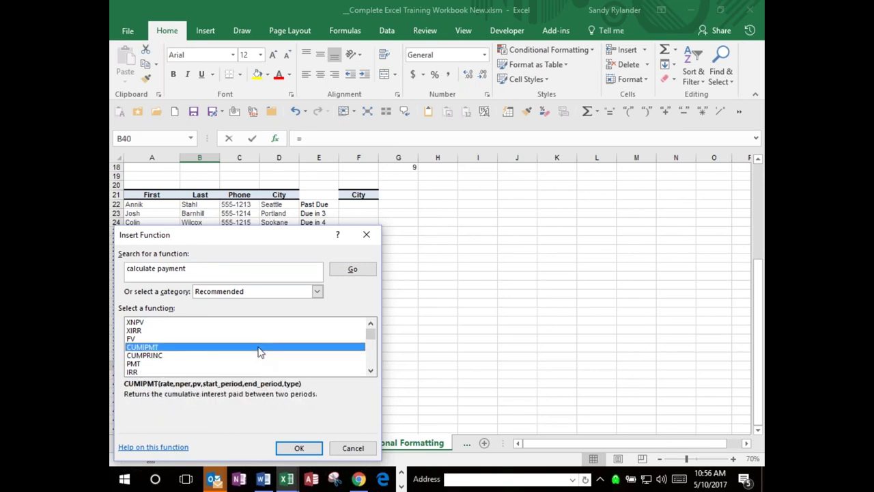
pyautogui.press('Down')
pyautogui.press('Down')
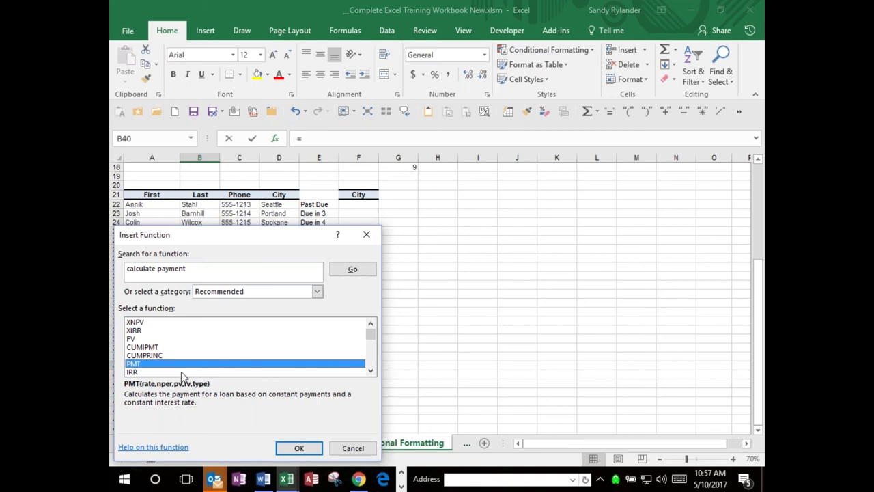
pyautogui.moveTo(248, 241); pyautogui.dragTo(336, 134)
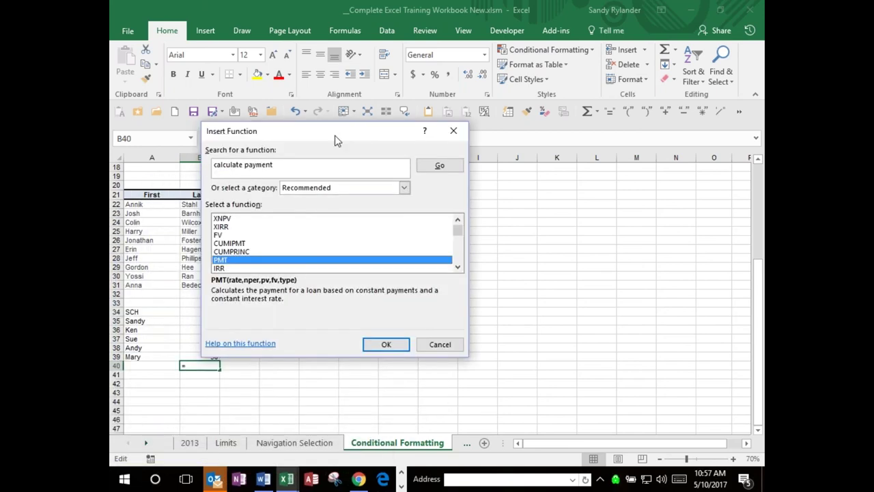
# Step: Open the online help article for the PMT function and maximize the browser window
pyautogui.click(232, 345)
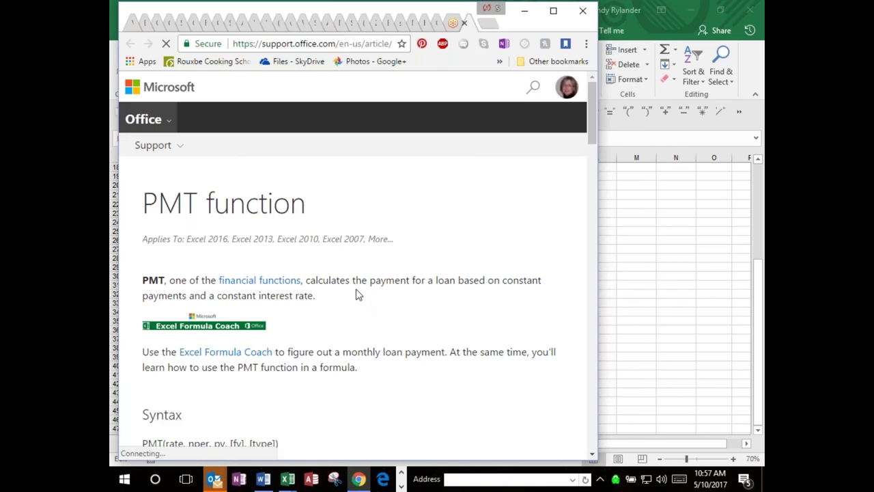
pyautogui.rightClick(442, 25)
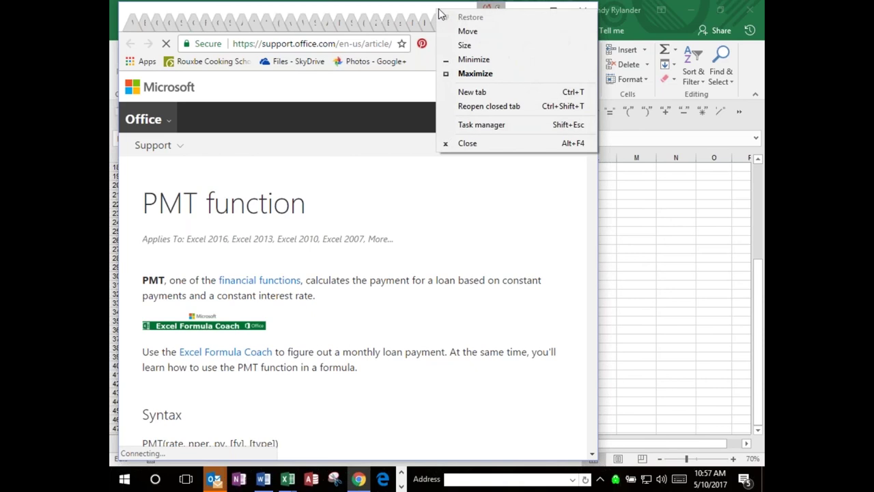
pyautogui.click(509, 201)
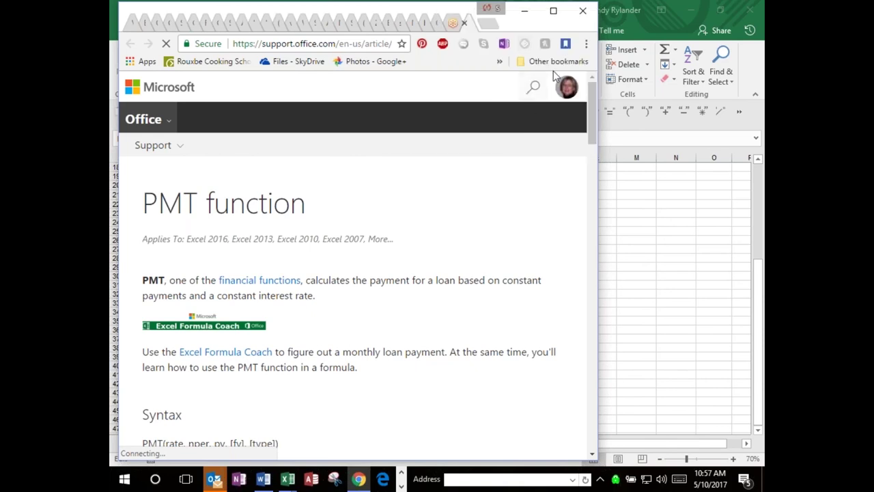
pyautogui.click(554, 10)
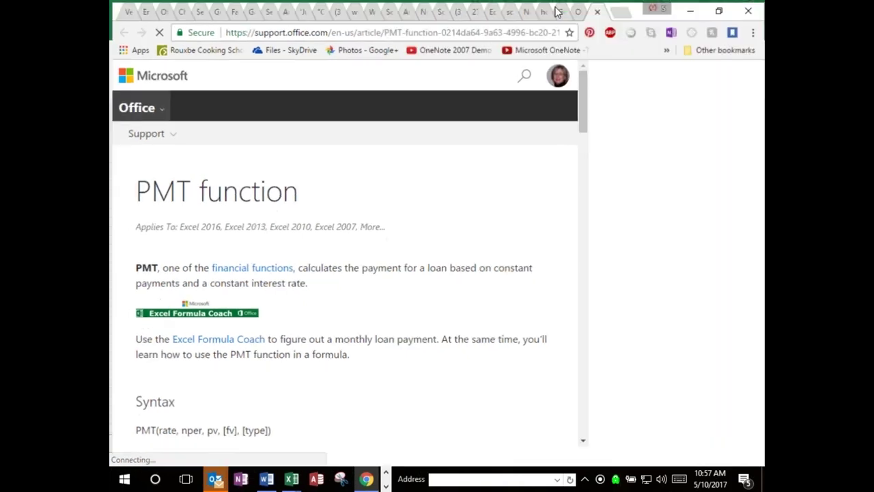
# Step: Confirm the deletion of the selected Outlook calendar events in the gSyncit prompt over the PMT article
pyautogui.scroll(-1, 535, 214)
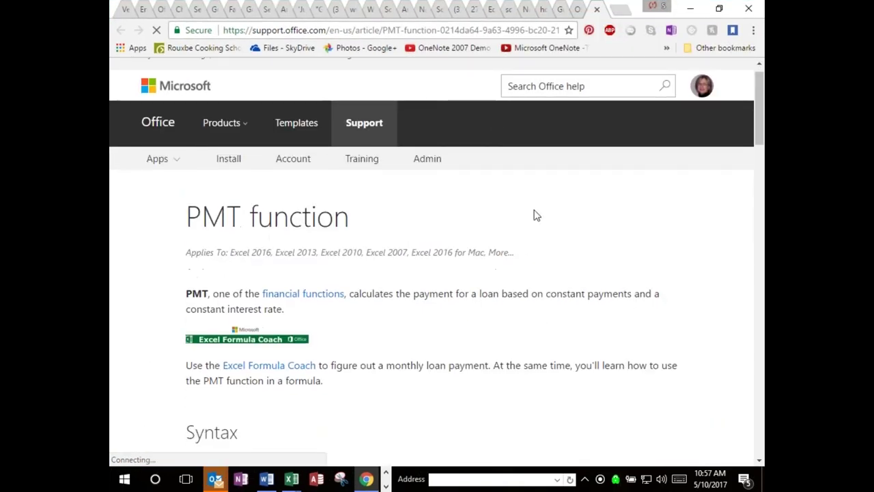
pyautogui.scroll(-3, 535, 214)
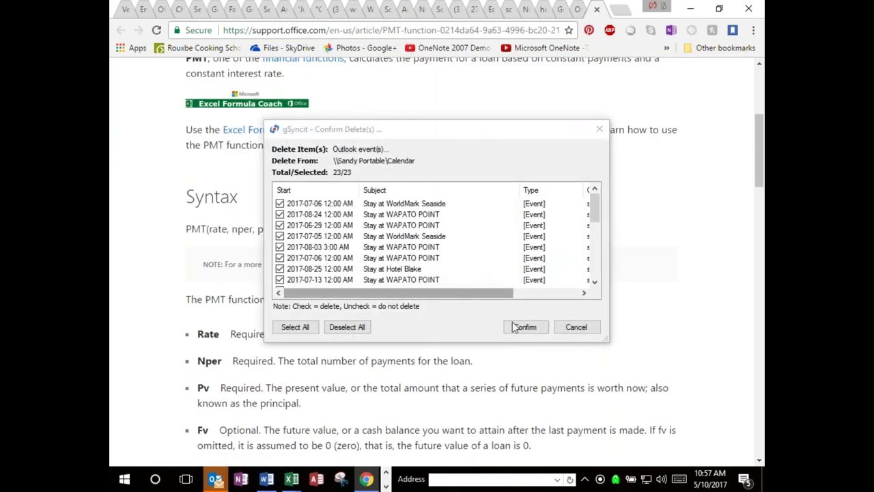
pyautogui.click(523, 327)
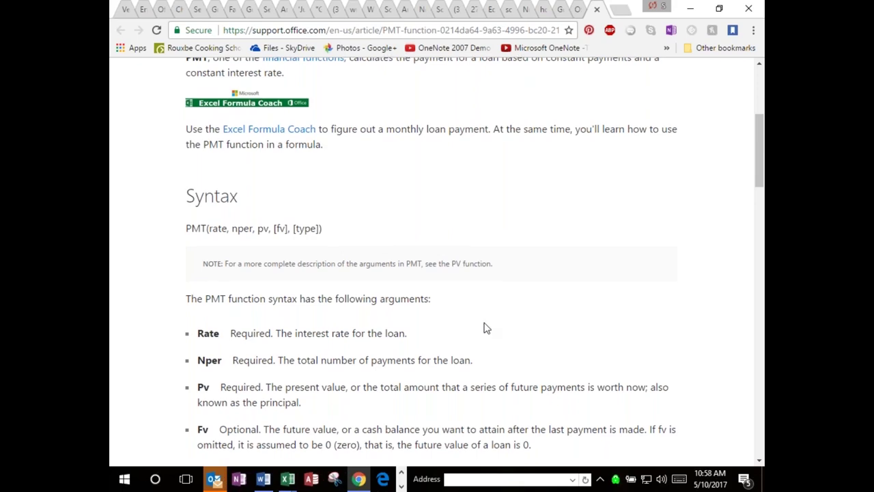
# Step: Read the PMT syntax section, covering the Rate, Nper, Pv, Fv and Type arguments and the payment timing table
pyautogui.scroll(-1, 486, 328)
pyautogui.scroll(-2, 486, 329)
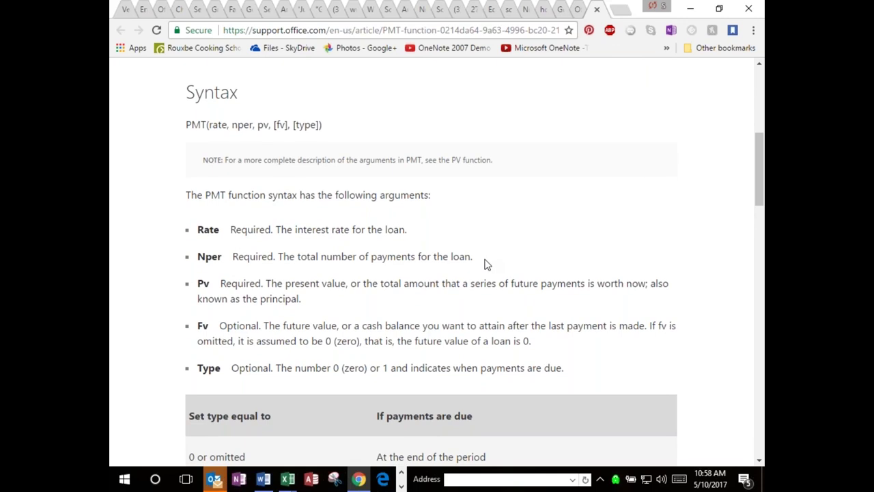
pyautogui.scroll(-2, 486, 264)
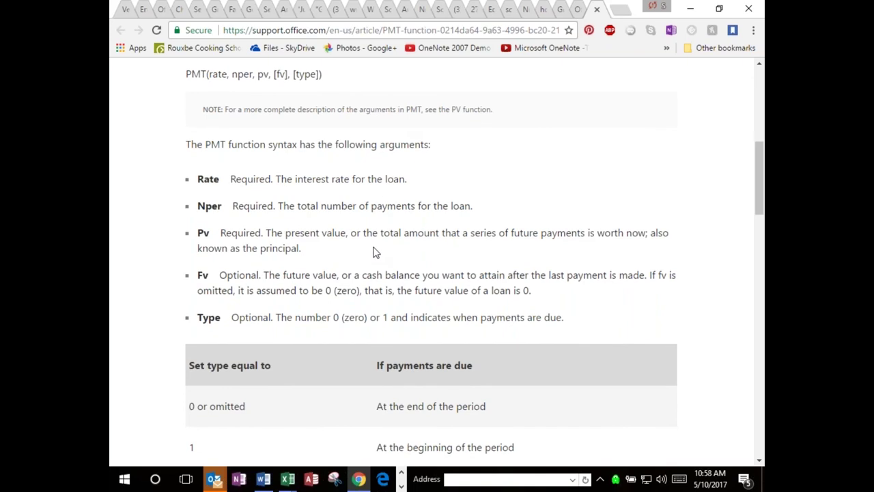
pyautogui.scroll(-2, 374, 252)
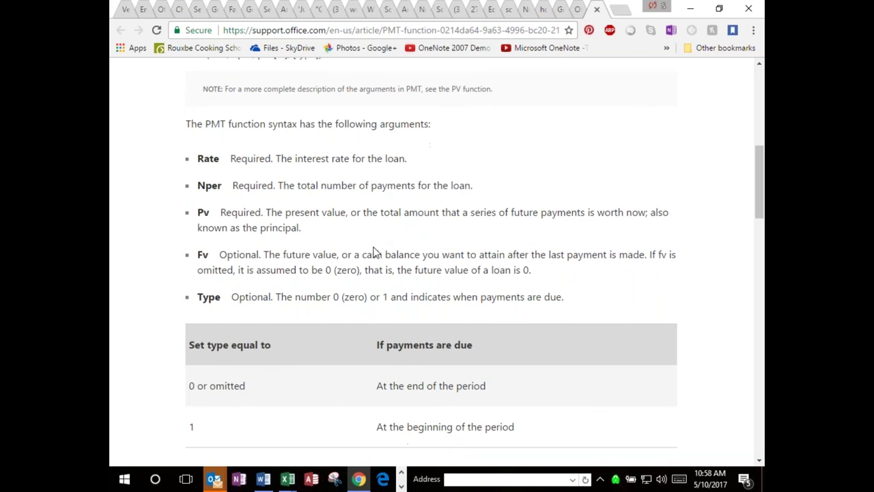
pyautogui.scroll(-5, 244, 242)
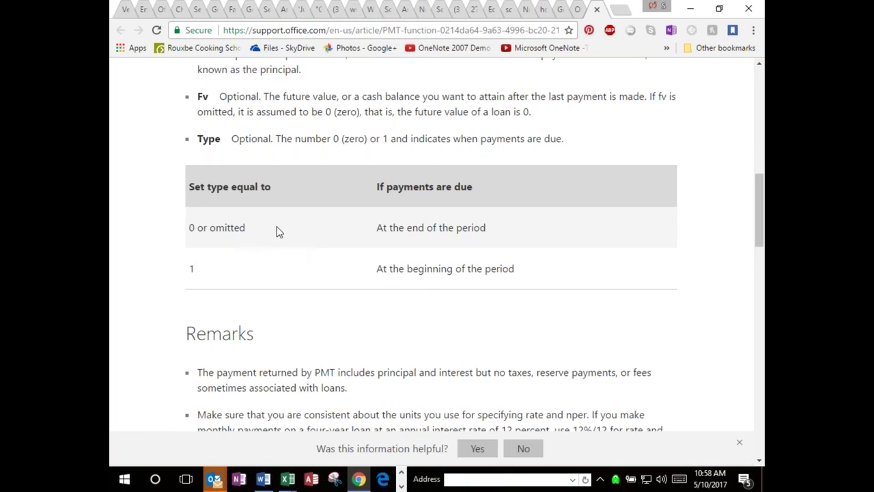
pyautogui.scroll(-1, 350, 244)
pyautogui.scroll(-1, 350, 244)
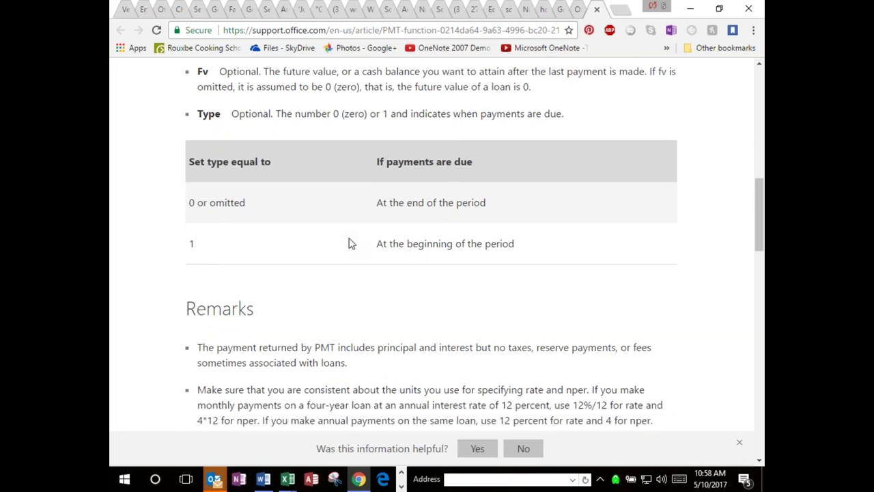
# Step: Read the PMT article's remarks on rate and nper units, its tip, and the first worked loan example
pyautogui.scroll(-6, 351, 244)
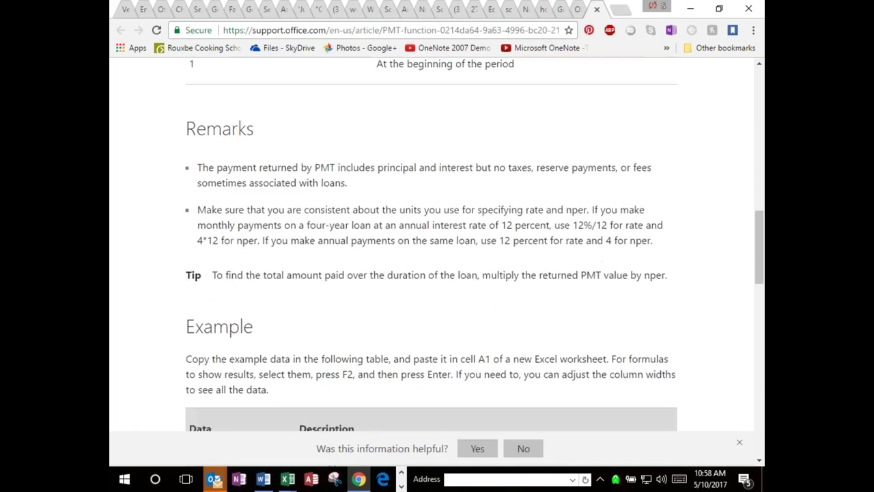
pyautogui.scroll(-3, 437, 260)
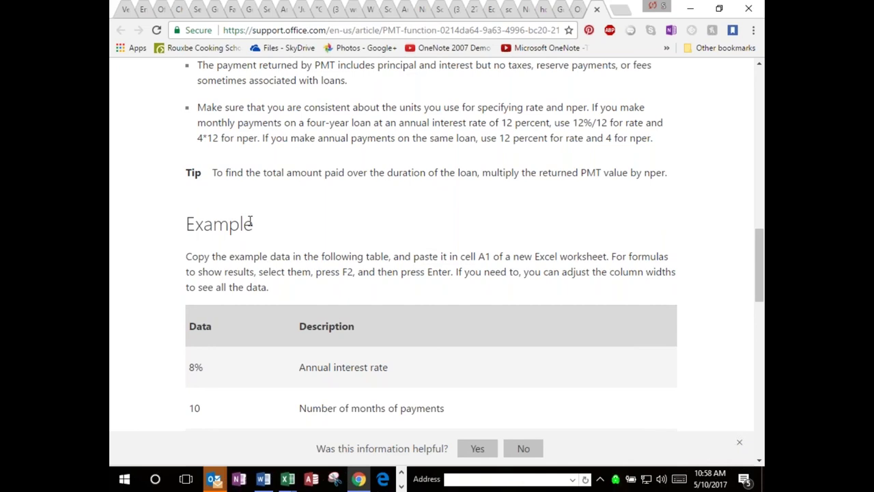
pyautogui.scroll(-1, 335, 223)
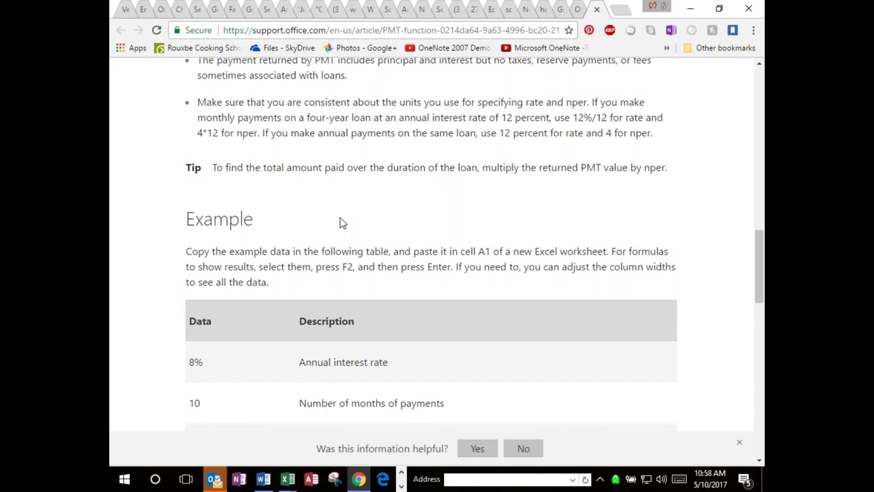
pyautogui.scroll(-2, 343, 224)
pyautogui.scroll(-2, 343, 223)
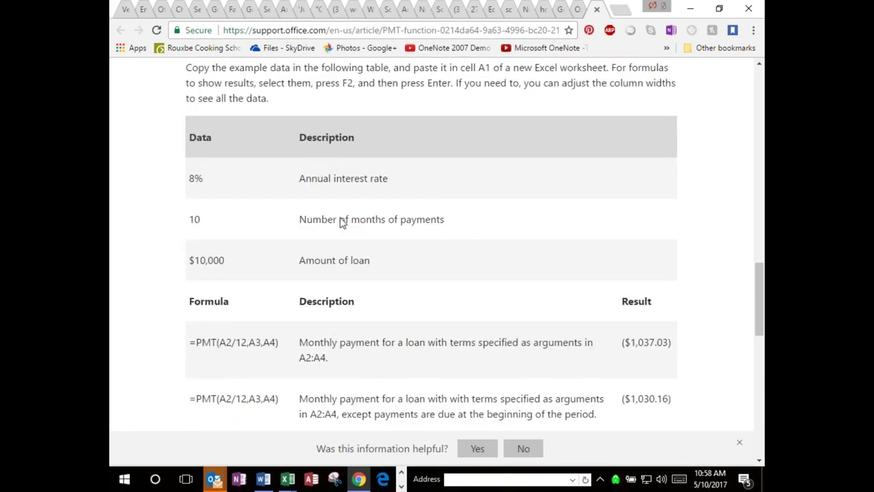
pyautogui.scroll(1, 342, 223)
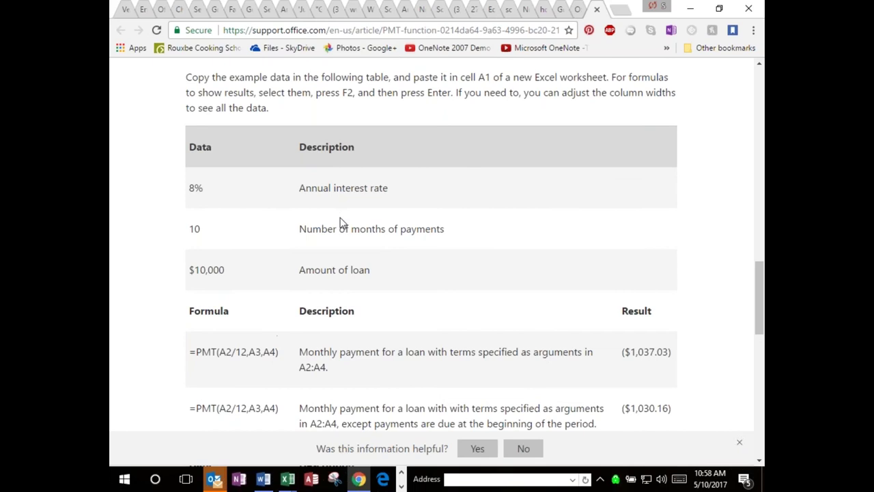
pyautogui.moveTo(196, 152); pyautogui.dragTo(574, 289)
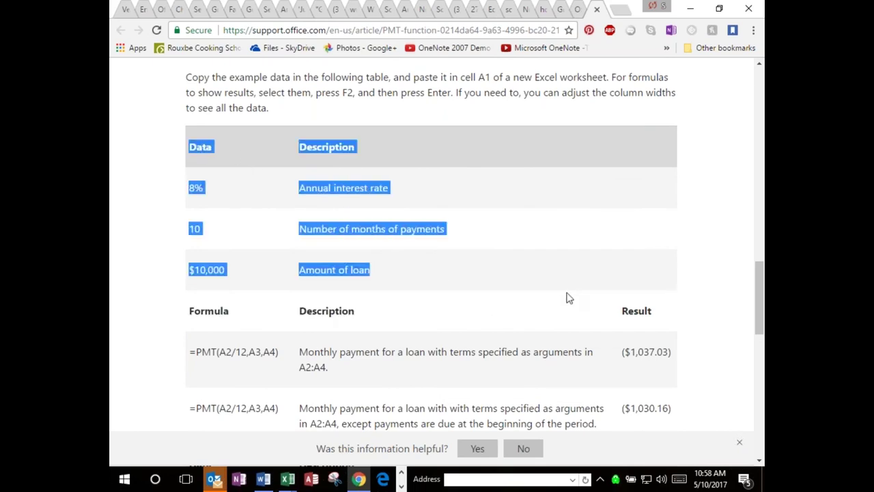
pyautogui.click(520, 331)
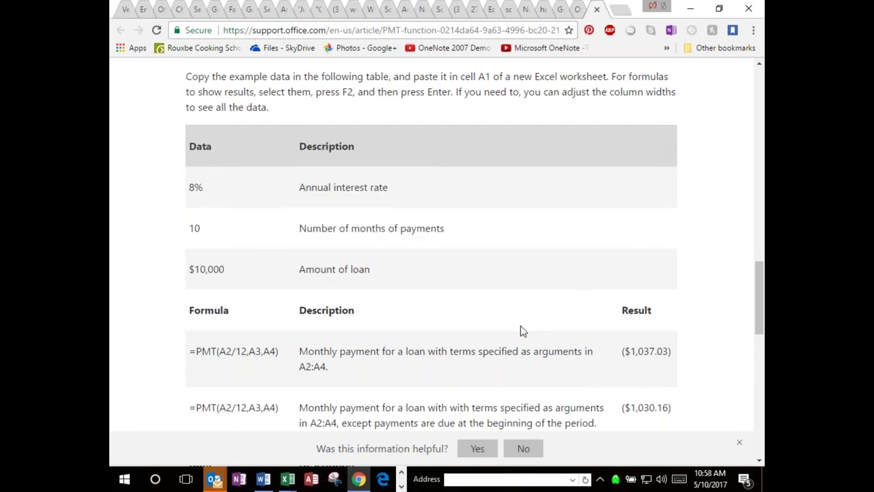
pyautogui.scroll(-3, 520, 330)
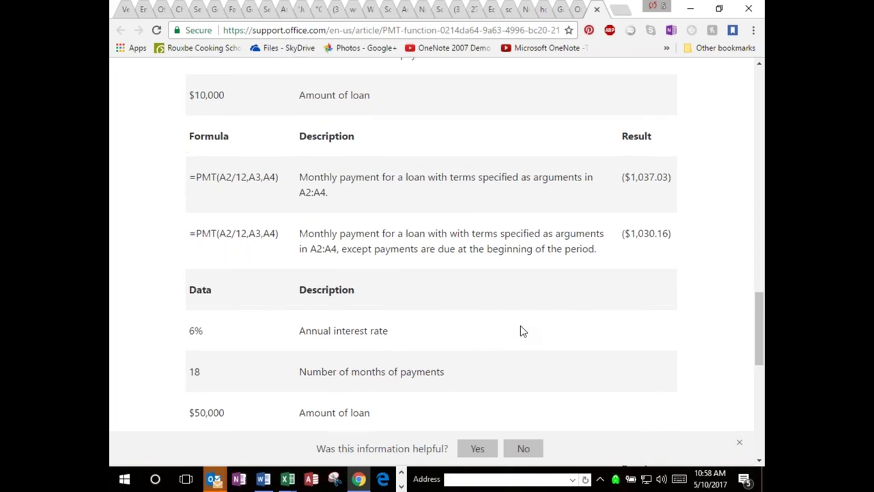
pyautogui.scroll(1, 520, 330)
pyautogui.scroll(2, 520, 330)
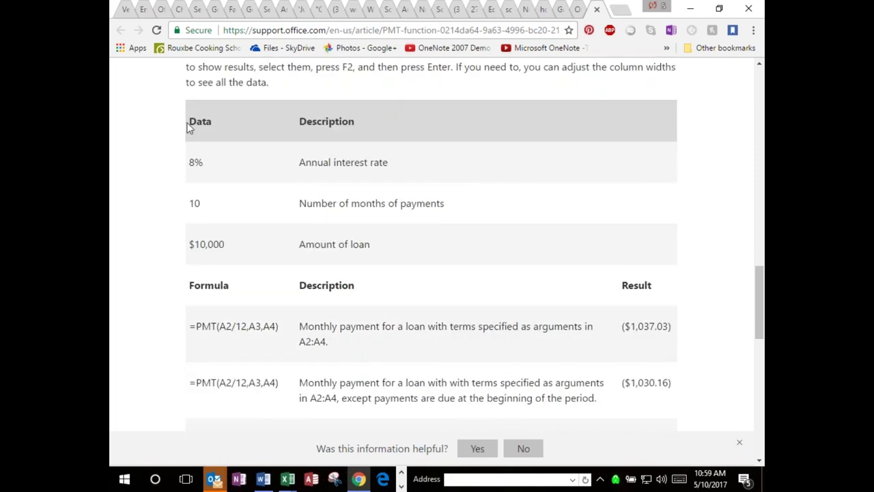
# Step: Select and copy the first example block of the PMT article, from the Data heading through the second PMT formula row's result
pyautogui.doubleClick(192, 121)
pyautogui.moveTo(192, 121); pyautogui.dragTo(649, 429)
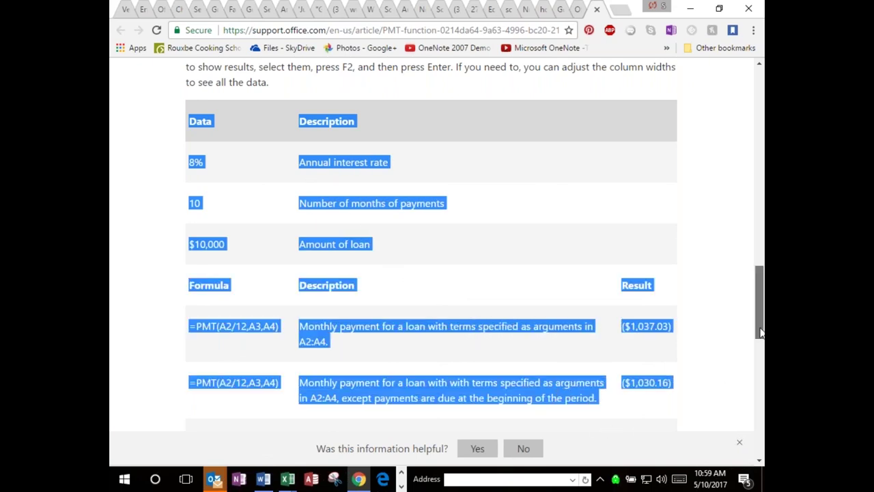
pyautogui.scroll(-1, 760, 333)
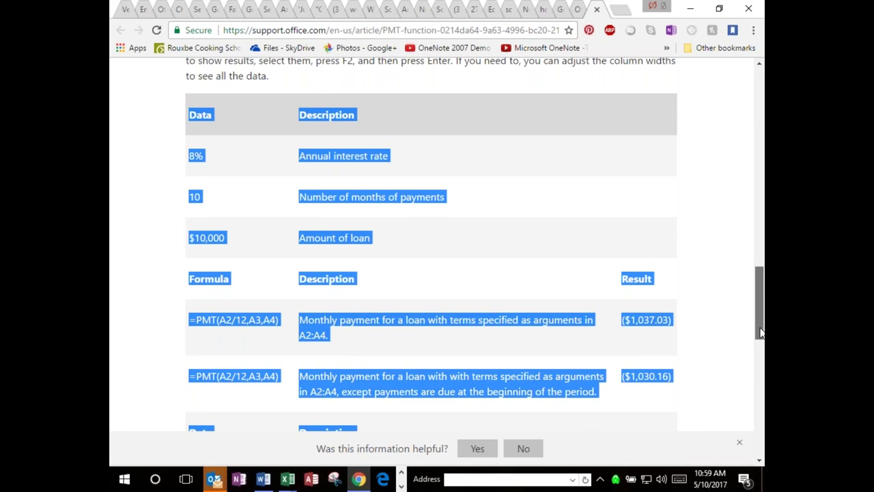
pyautogui.scroll(-2, 760, 333)
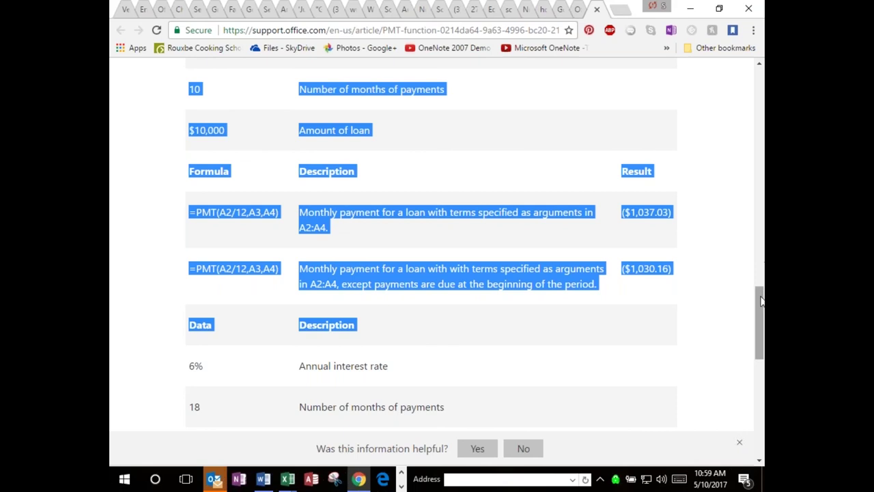
pyautogui.rightClick(760, 270)
pyautogui.click(764, 236)
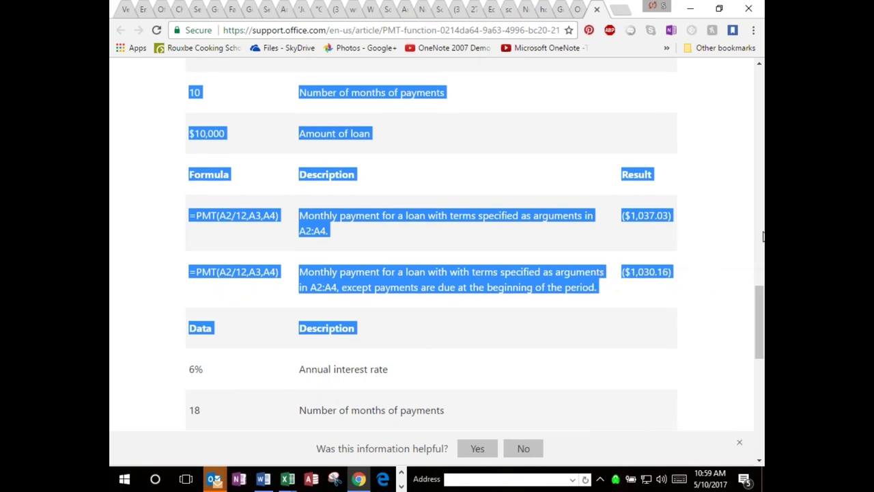
pyautogui.click(764, 236)
pyautogui.rightClick(760, 354)
pyautogui.click(760, 354)
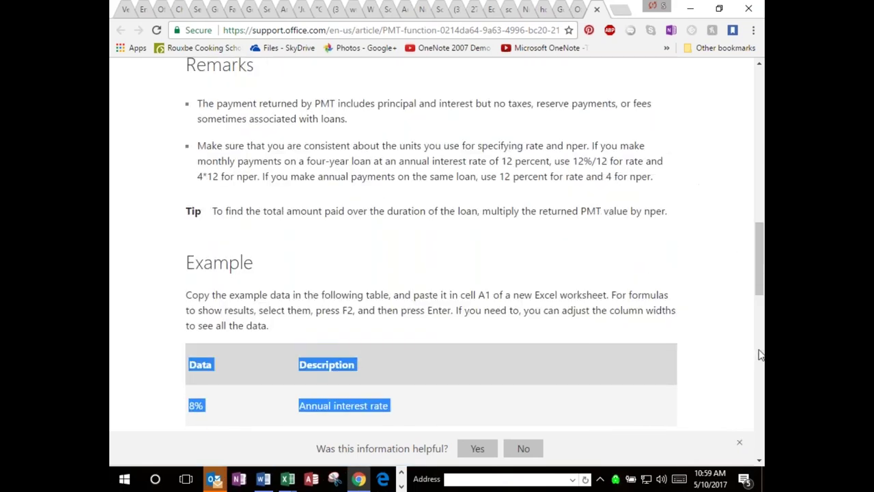
pyautogui.scroll(-5, 760, 355)
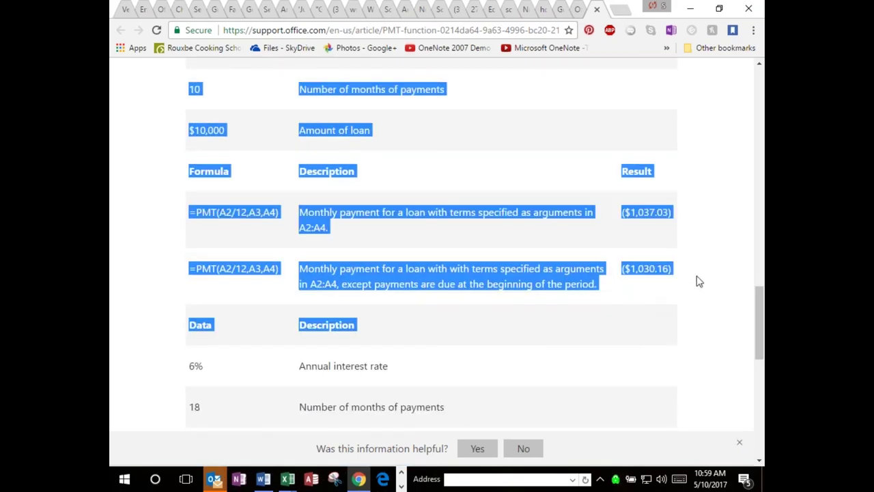
pyautogui.moveTo(698, 281); pyautogui.dragTo(691, 275)
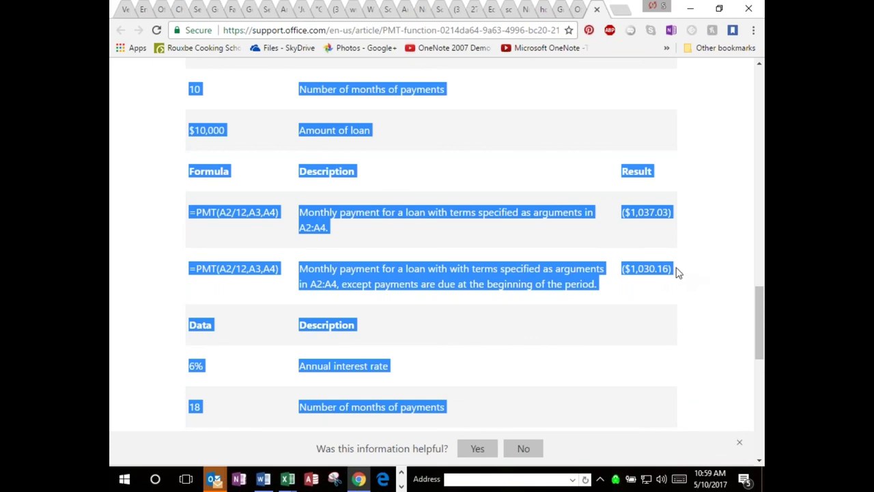
pyautogui.moveTo(678, 273); pyautogui.dragTo(668, 269)
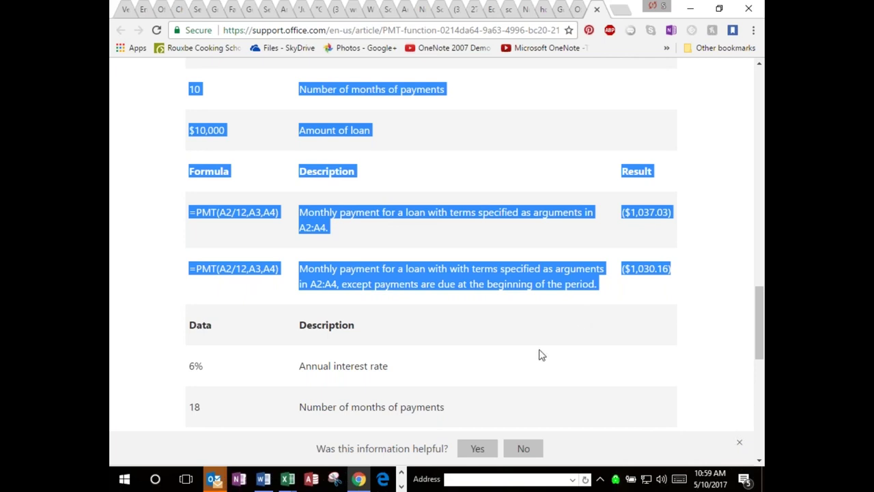
# Step: Switch back to the training workbook in Excel and cancel the Insert Function dialog
pyautogui.moveTo(286, 480)
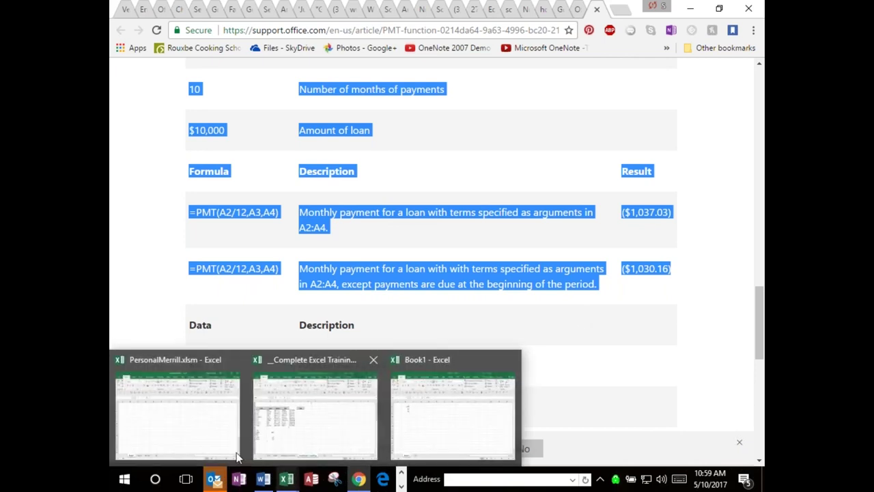
pyautogui.click(202, 443)
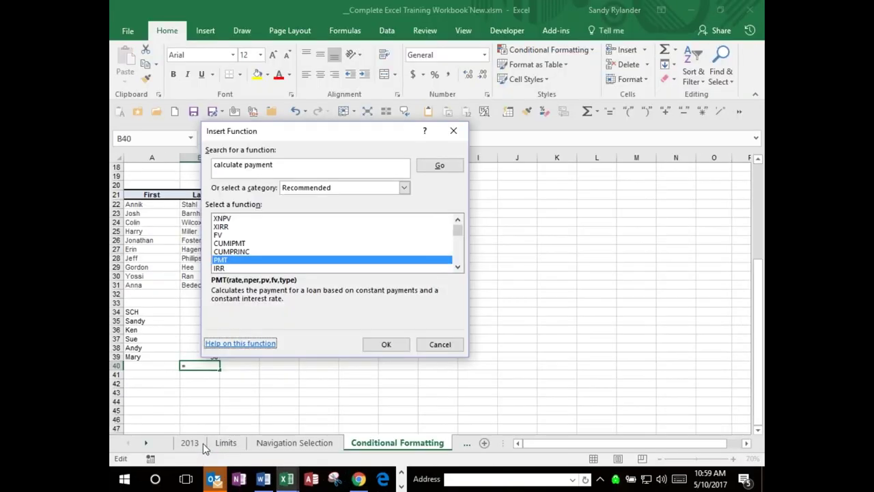
pyautogui.click(448, 344)
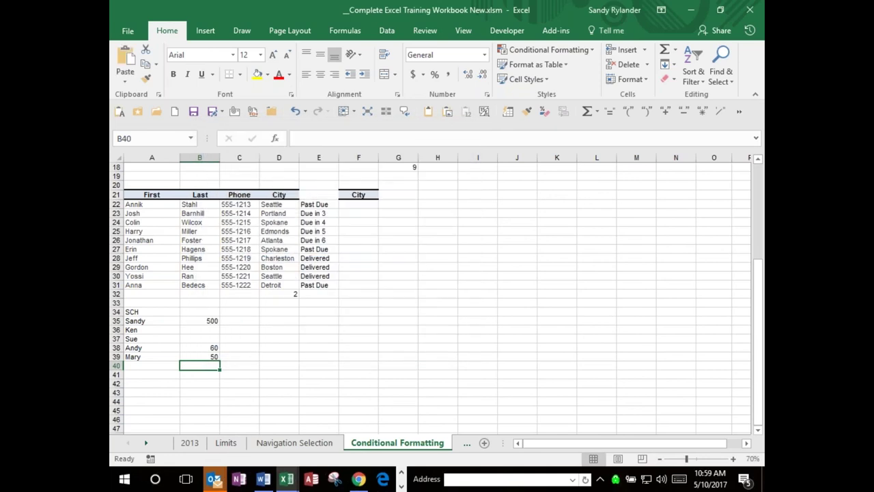
# Step: Create a new blank workbook, paste the copied PMT example at cell A1, and select the first payment result in C6
pyautogui.click(175, 111)
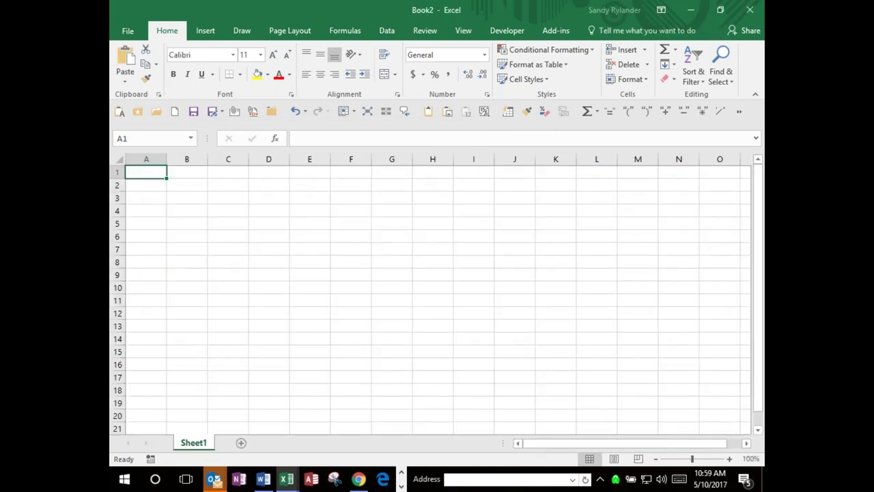
pyautogui.hotkey('ctrl', 'v')
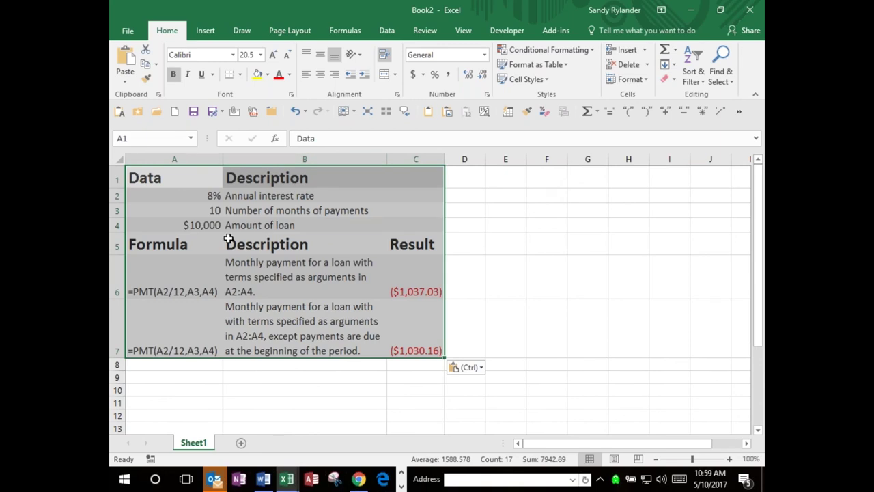
pyautogui.click(410, 290)
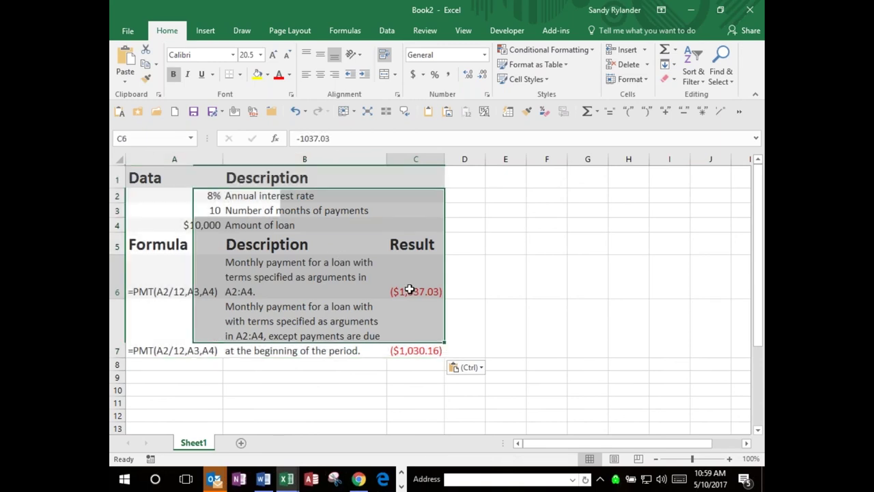
# Step: Examine the pasted PMT example cell by cell, from the inputs in A2:A4 to the formula text and result in row 6
pyautogui.click(403, 290)
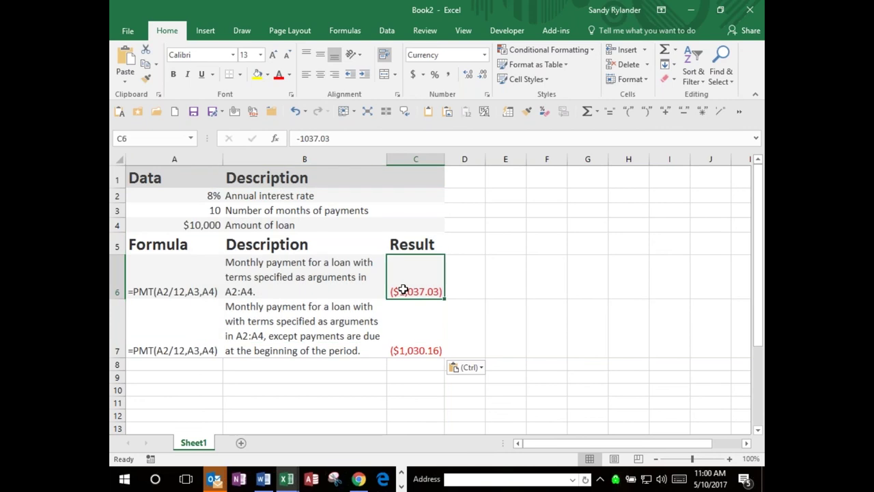
pyautogui.click(331, 284)
pyautogui.press('Left')
pyautogui.press('Up')
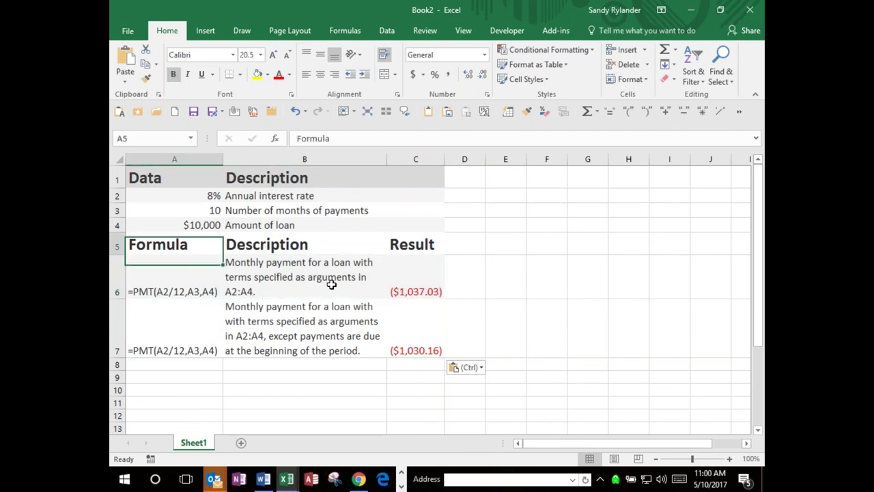
pyautogui.press('Up')
pyautogui.press('Up')
pyautogui.press('Up')
pyautogui.press('Up')
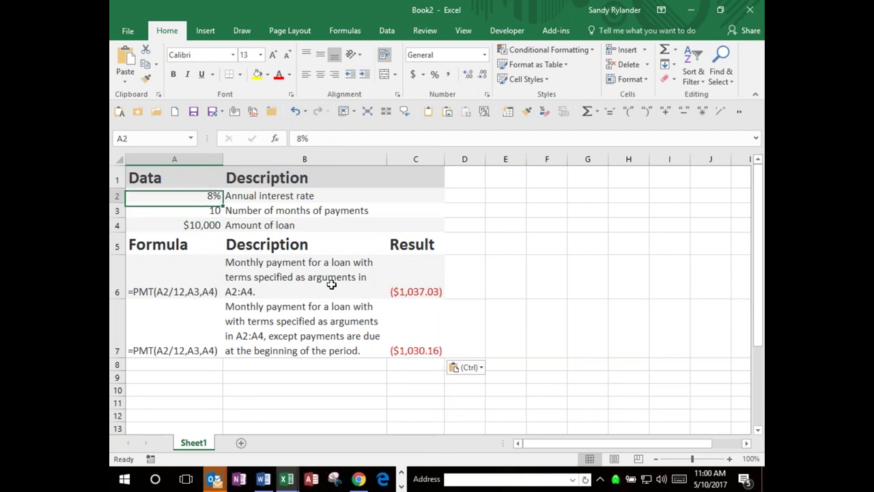
pyautogui.press('Down')
pyautogui.press('Down')
pyautogui.press('Down')
pyautogui.press('Down')
pyautogui.press('Down')
pyautogui.press('Down')
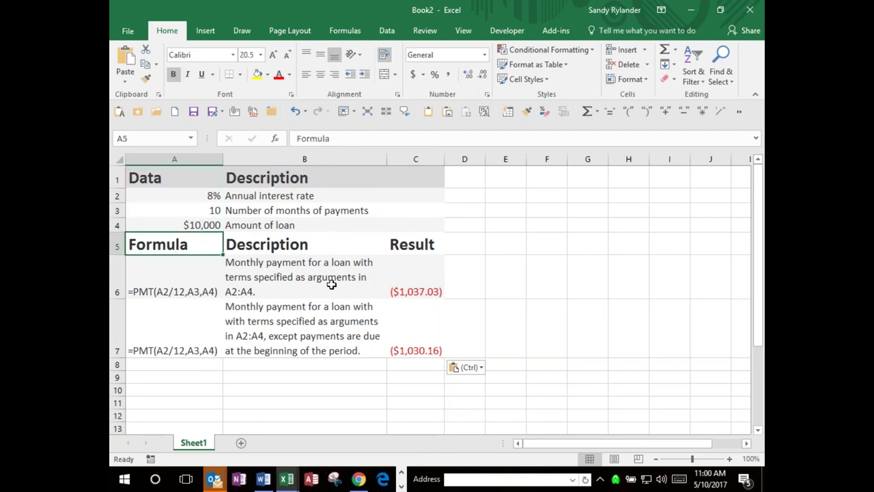
pyautogui.press('Right')
pyautogui.press('Up')
pyautogui.press('Right')
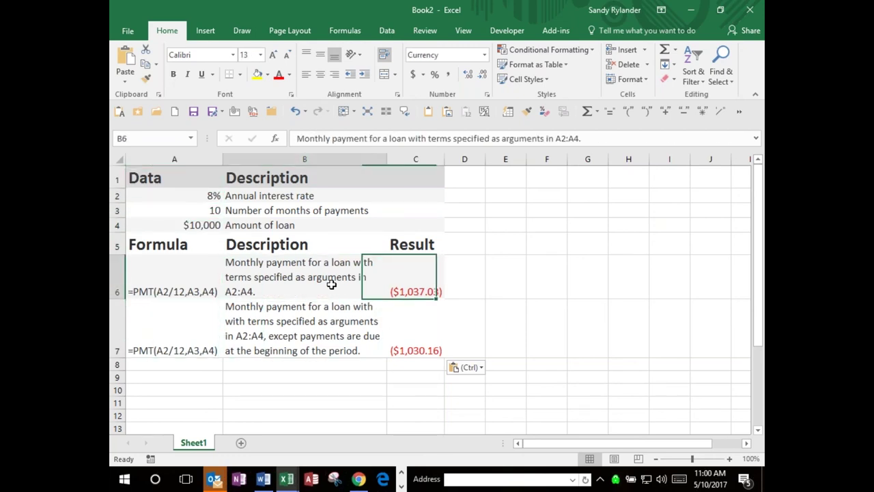
pyautogui.press('Left')
pyautogui.press('Right')
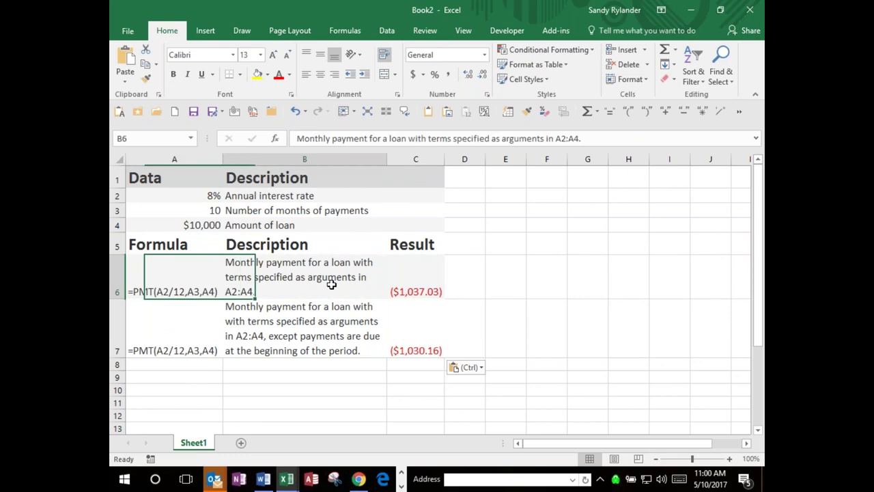
pyautogui.press('Right')
pyautogui.press('Left')
pyautogui.press('Left')
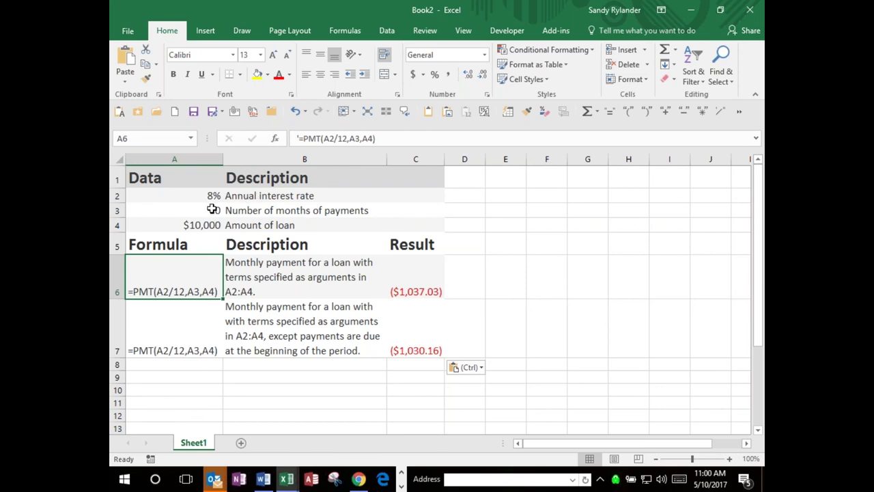
# Step: Compare the month count and annual interest rate descriptions in B3 and B2 with the formula text in A6
pyautogui.click(254, 210)
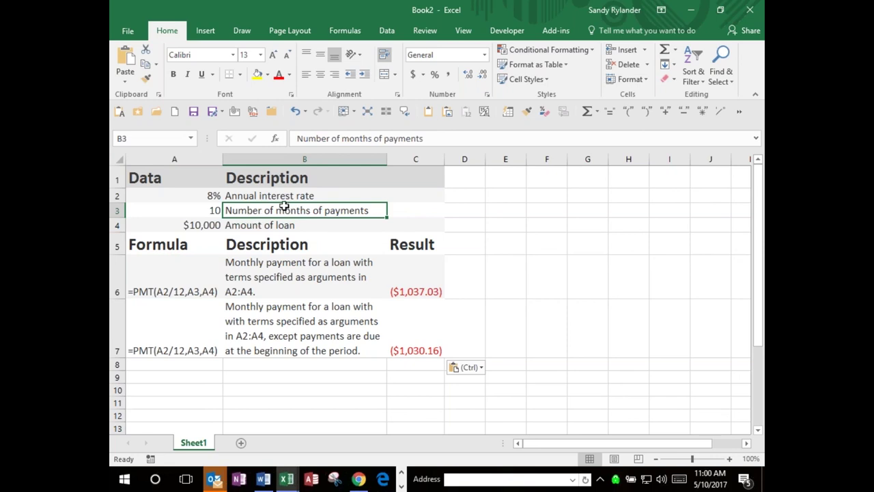
pyautogui.click(271, 197)
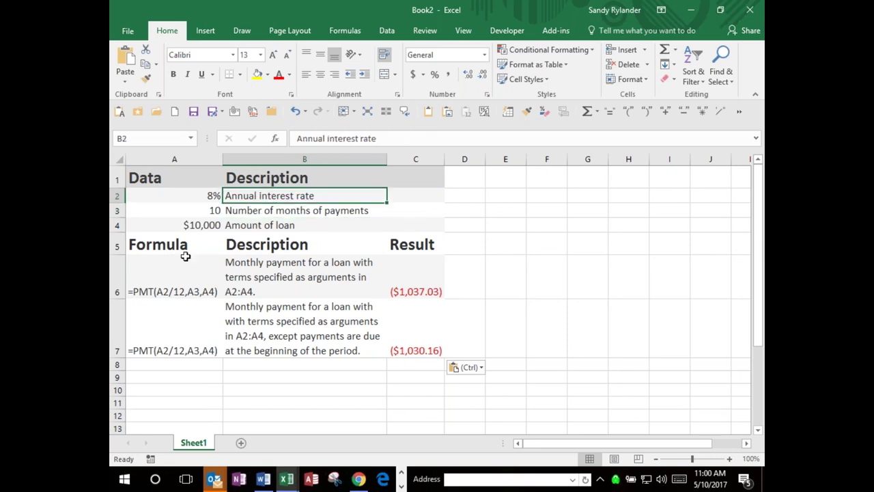
pyautogui.click(174, 291)
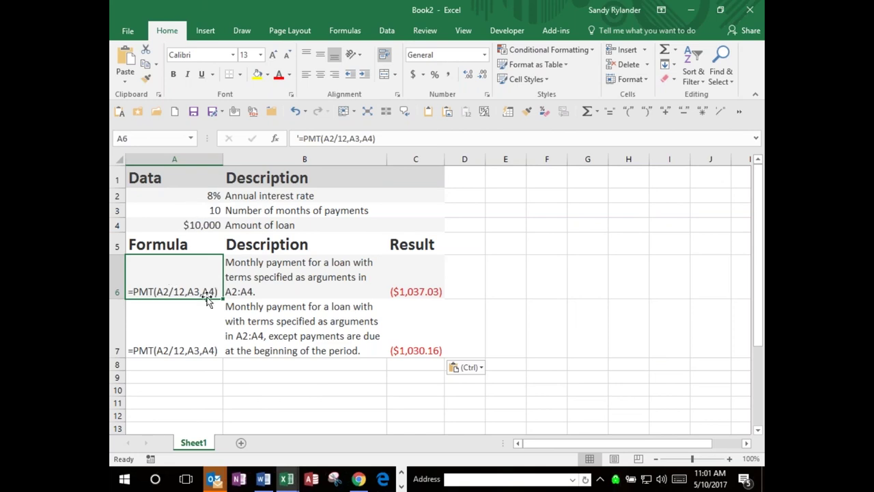
# Step: Switch back to the training workbook, open the Insert Function dialog for B40, and cancel it
pyautogui.hotkey('alt', 'Tab')
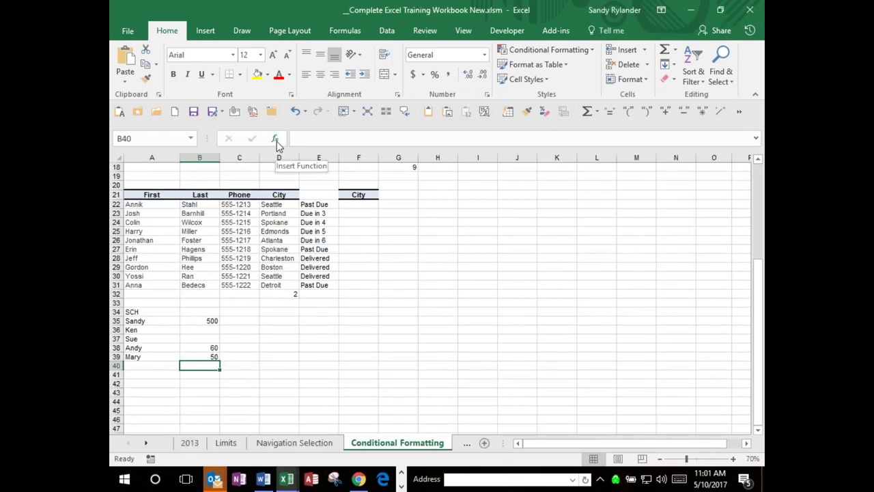
pyautogui.click(275, 140)
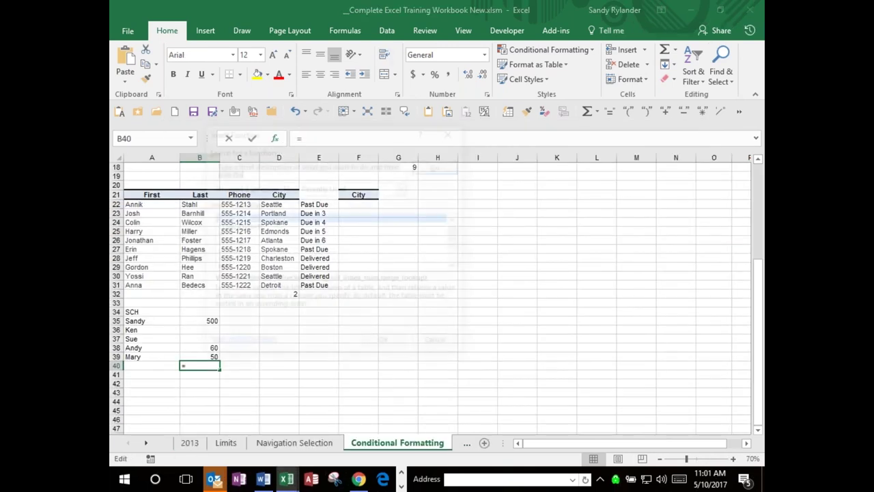
pyautogui.click(432, 345)
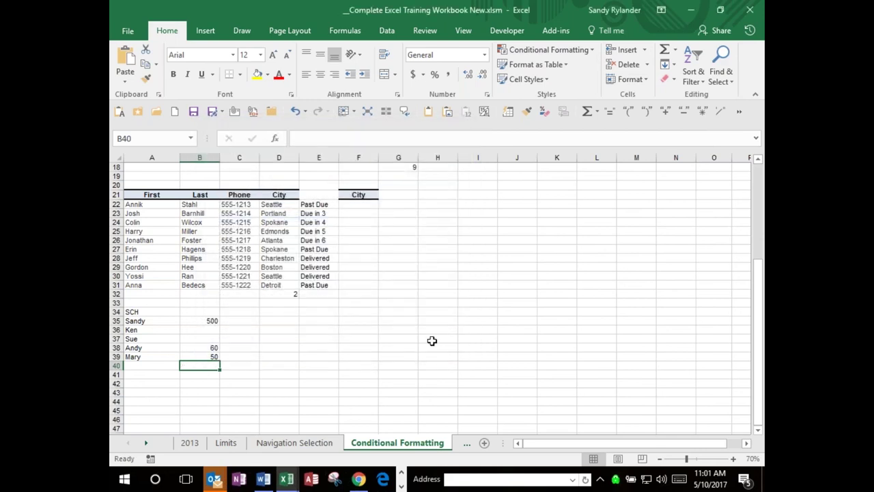
# Step: Start a formula in H21 with =s and look through the suggested functions and their descriptions
pyautogui.click(437, 196)
pyautogui.press('F2')
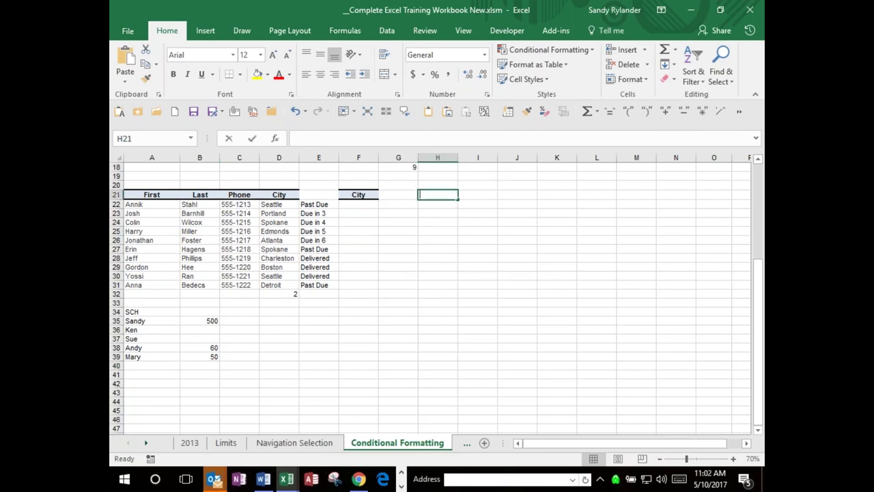
pyautogui.write('=')
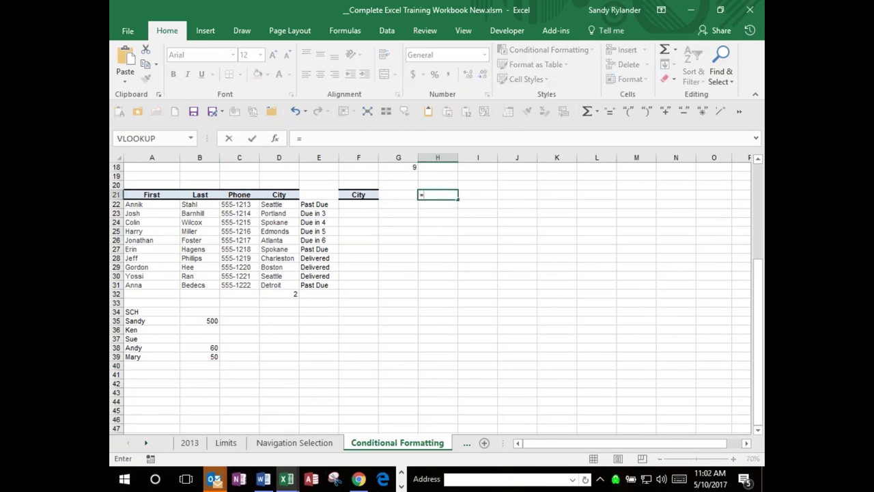
pyautogui.write('s')
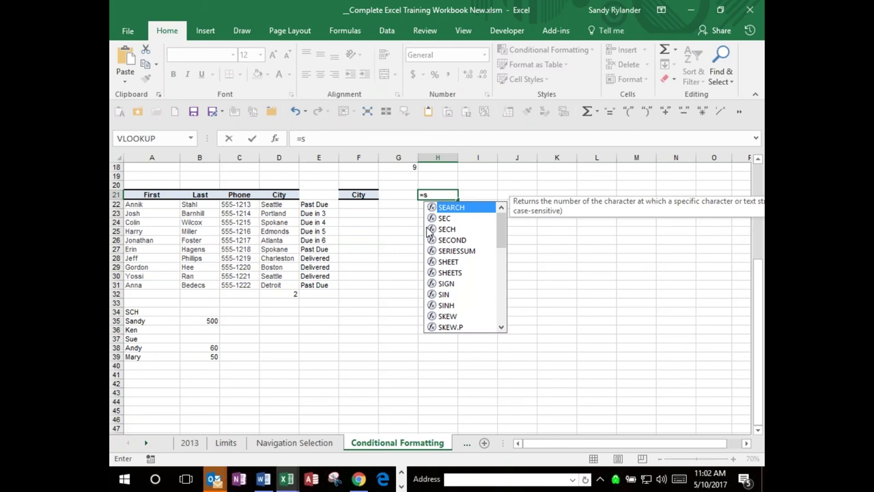
pyautogui.press('Down')
pyautogui.press('Down')
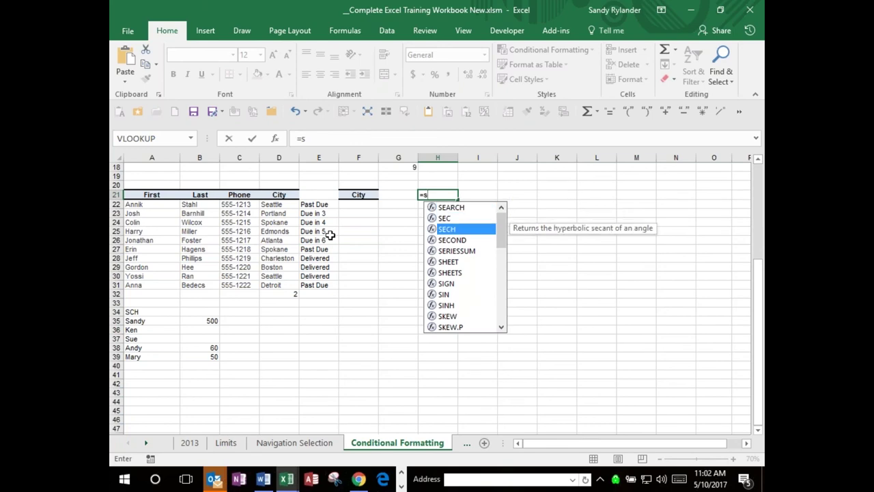
pyautogui.press('Down')
pyautogui.press('Down')
pyautogui.press('Down')
pyautogui.press('Down')
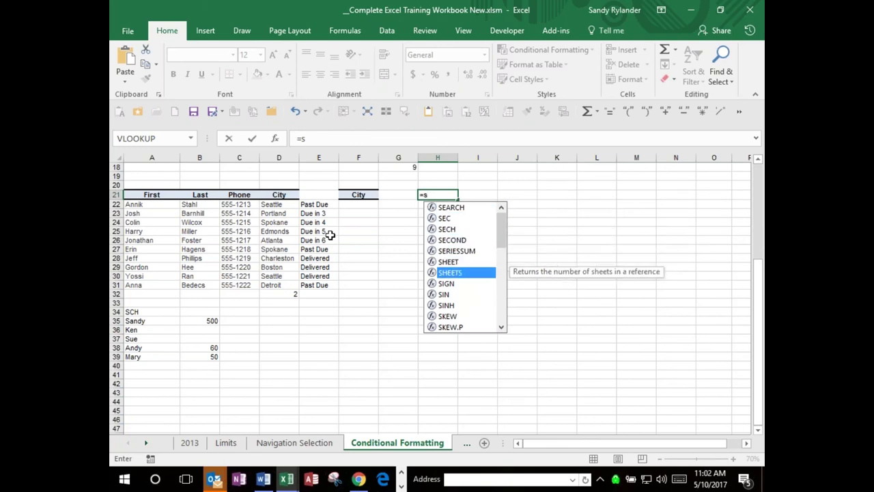
pyautogui.press('Down')
pyautogui.press('Down')
pyautogui.press('Down')
pyautogui.press('Up')
pyautogui.press('Up')
pyautogui.press('Up')
pyautogui.press('Up')
pyautogui.press('Up')
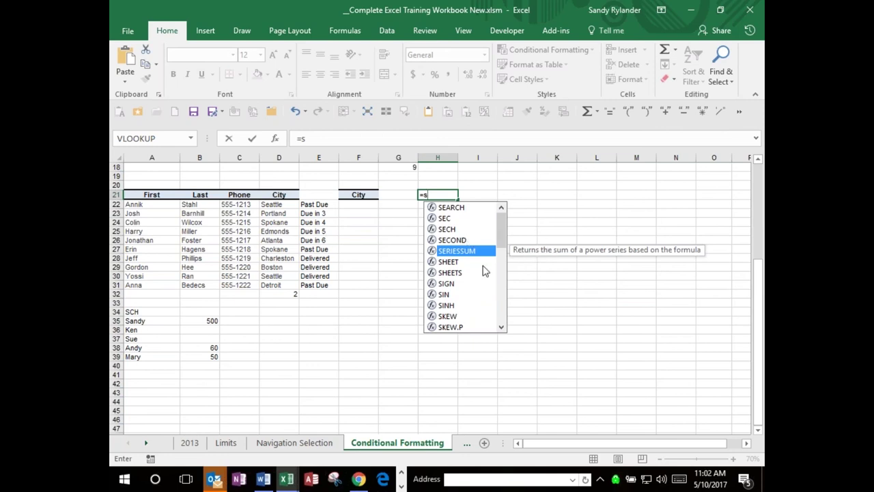
# Step: Narrow the H21 formula to =sum and accept the SUM function from the suggestions
pyautogui.write('sum')
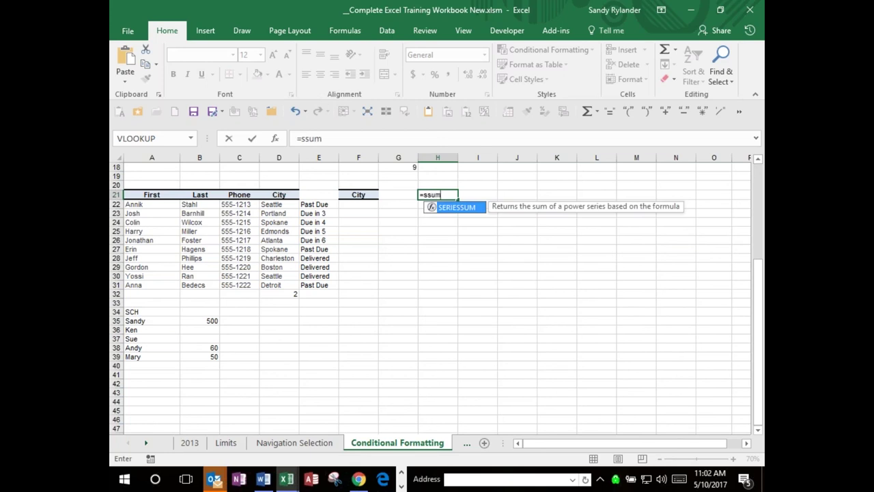
pyautogui.press('BackSpace')
pyautogui.press('BackSpace')
pyautogui.press('BackSpace')
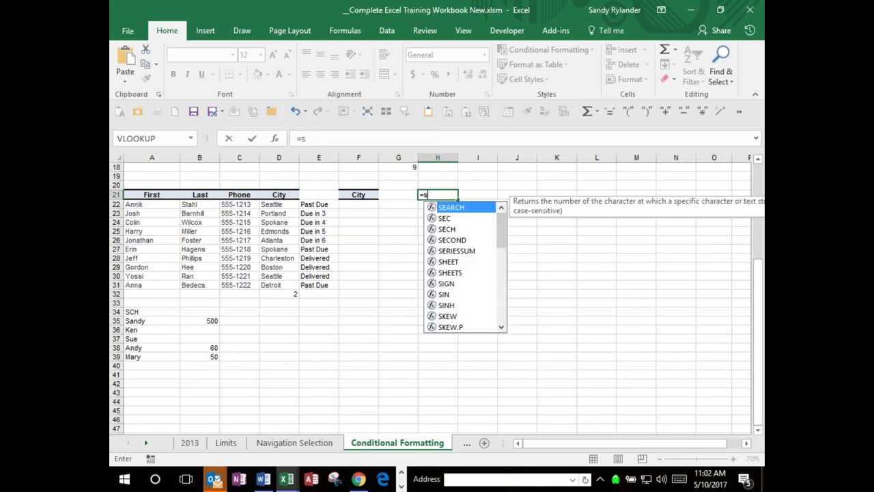
pyautogui.write('um')
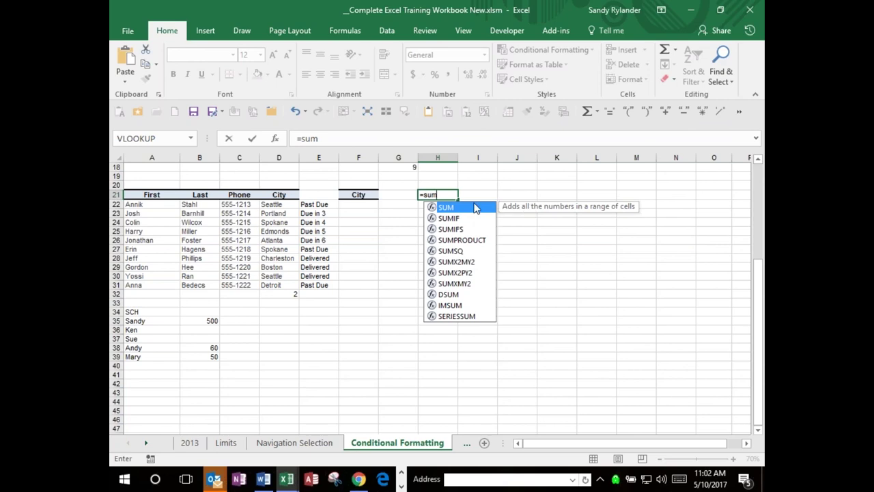
pyautogui.doubleClick(452, 209)
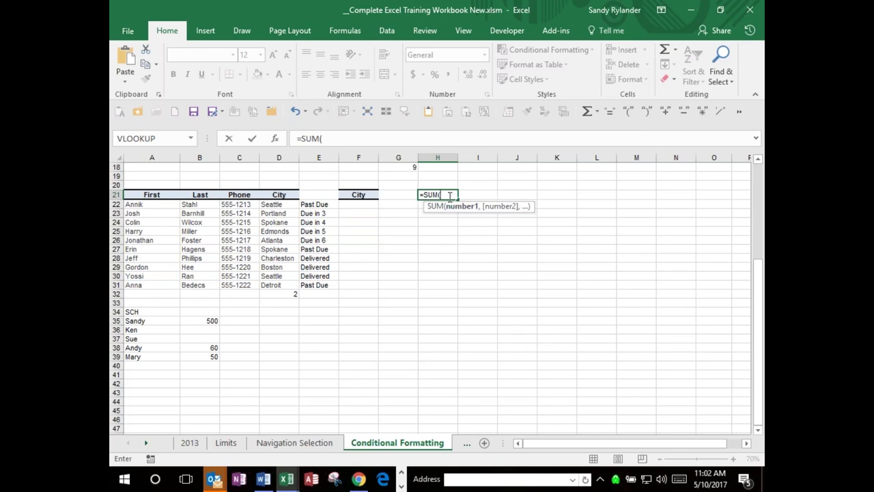
# Step: Replace SUM with the suggested PMT function in H21, review its argument hint, and cancel the entry
pyautogui.press('BackSpace')
pyautogui.press('BackSpace')
pyautogui.press('BackSpace')
pyautogui.press('BackSpace')
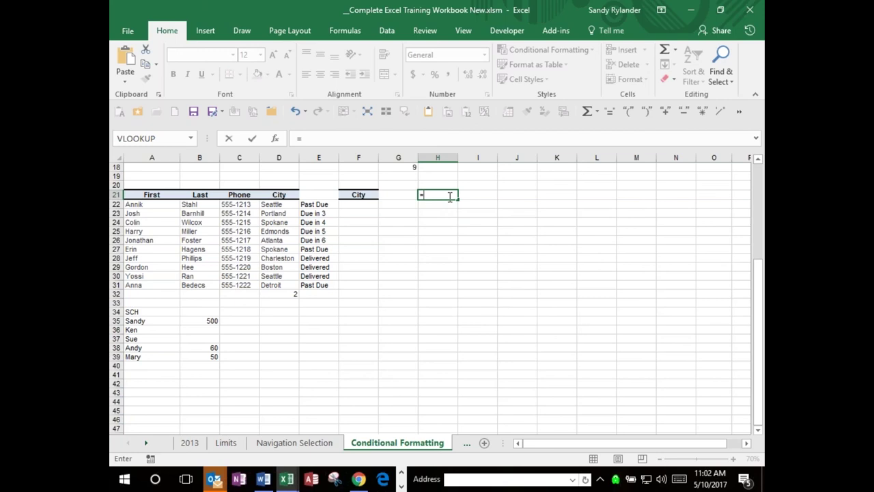
pyautogui.write('pmt')
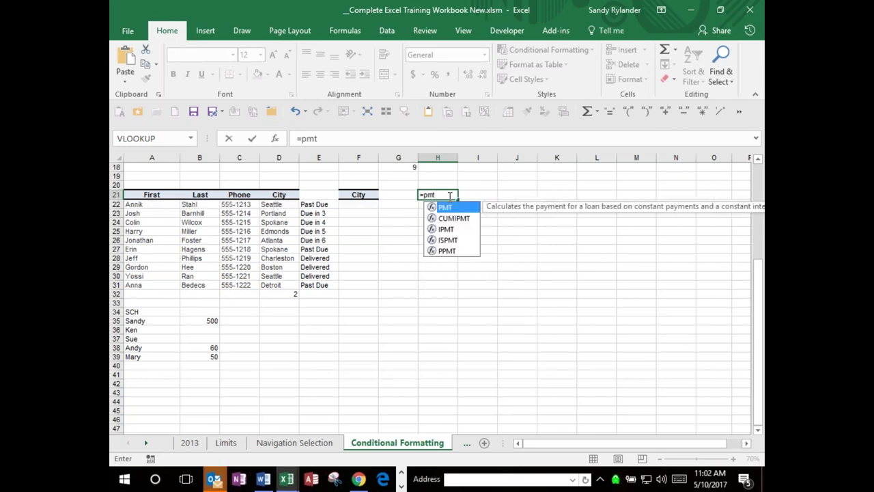
pyautogui.press('Tab')
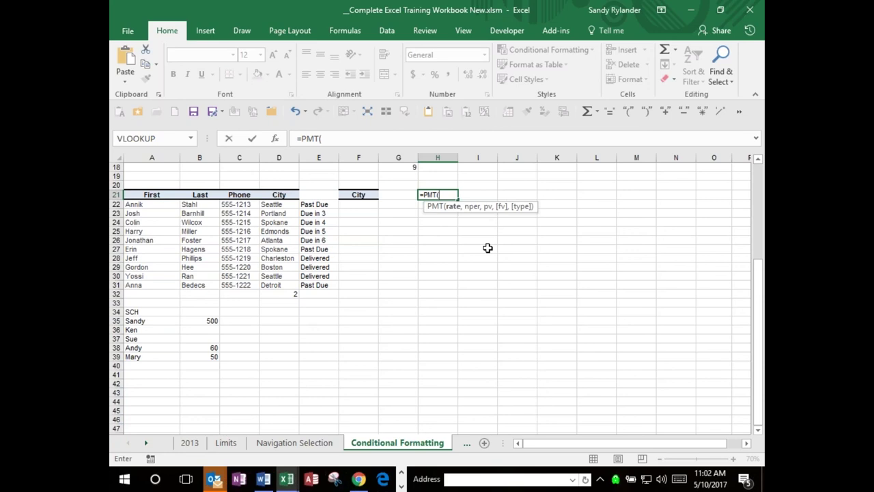
pyautogui.press('Escape')
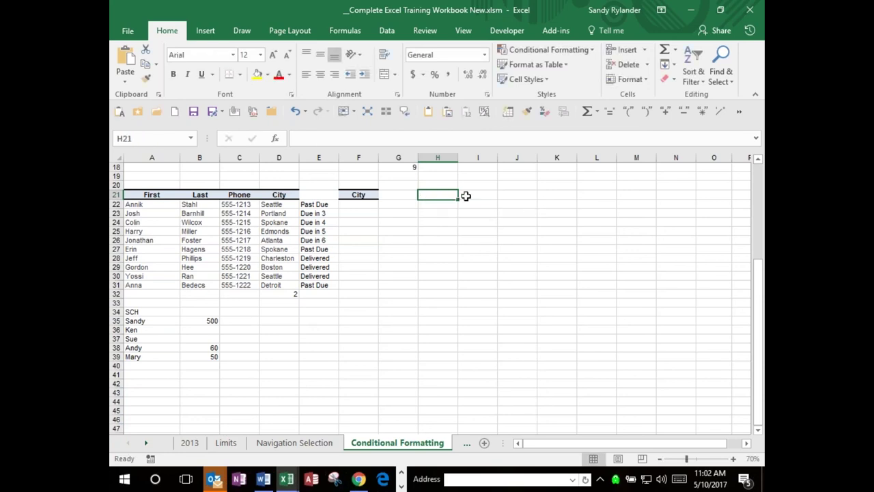
# Step: View the Financial and Logical function lists in the function library and close them without choosing a function
pyautogui.click(345, 32)
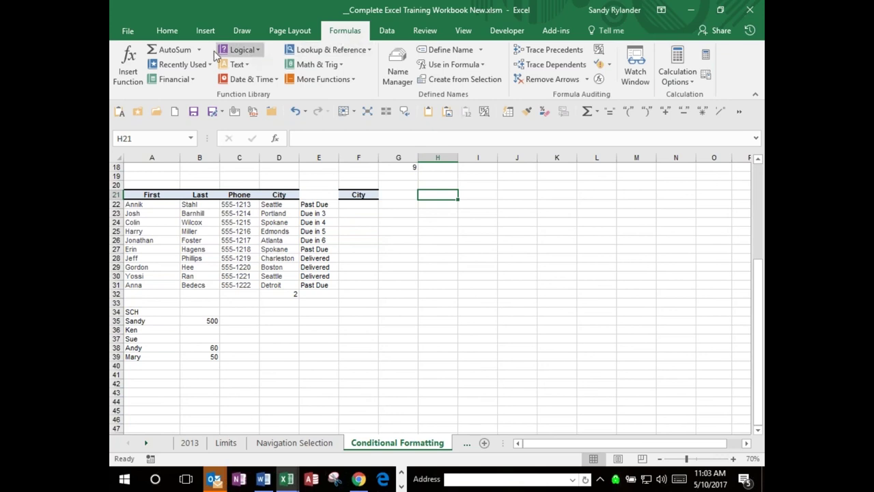
pyautogui.click(191, 80)
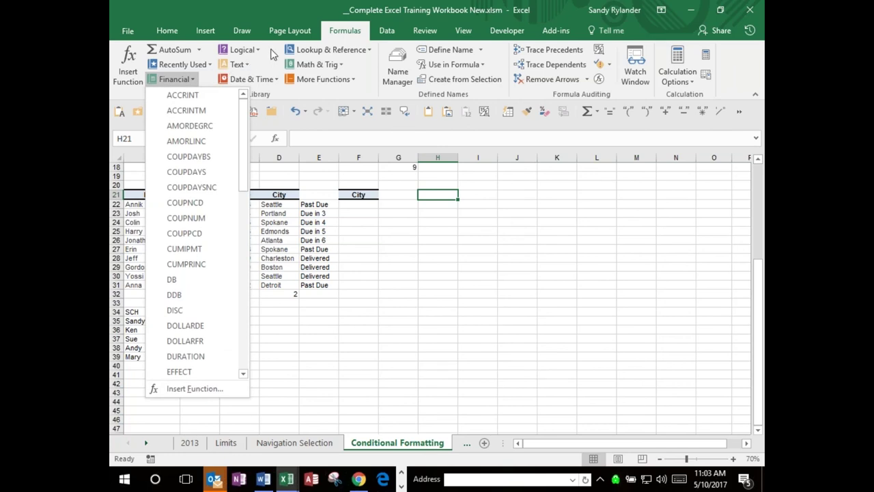
pyautogui.click(244, 49)
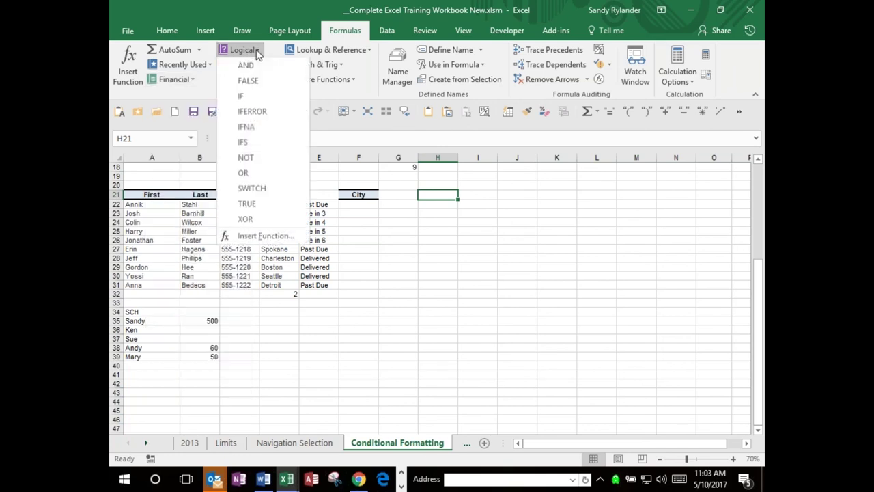
pyautogui.click(267, 9)
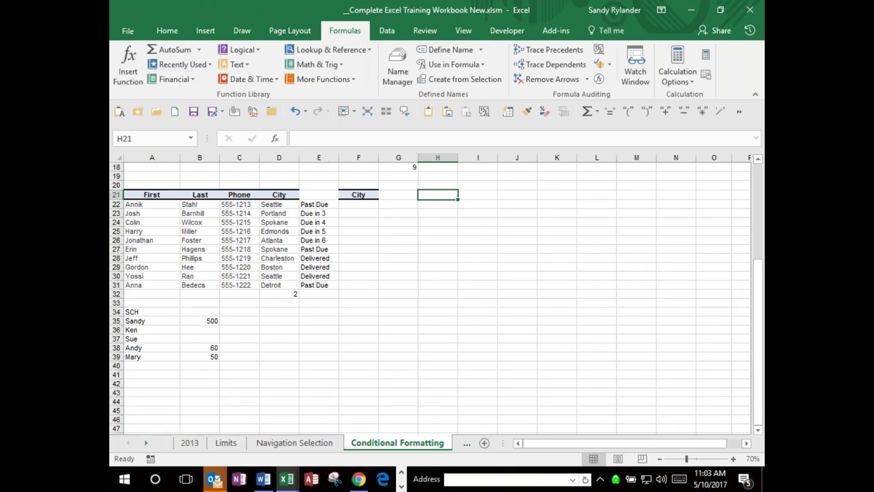
# Step: Go to the IF worksheet using the list of all sheets in the workbook
pyautogui.rightClick(145, 442)
pyautogui.click(129, 379)
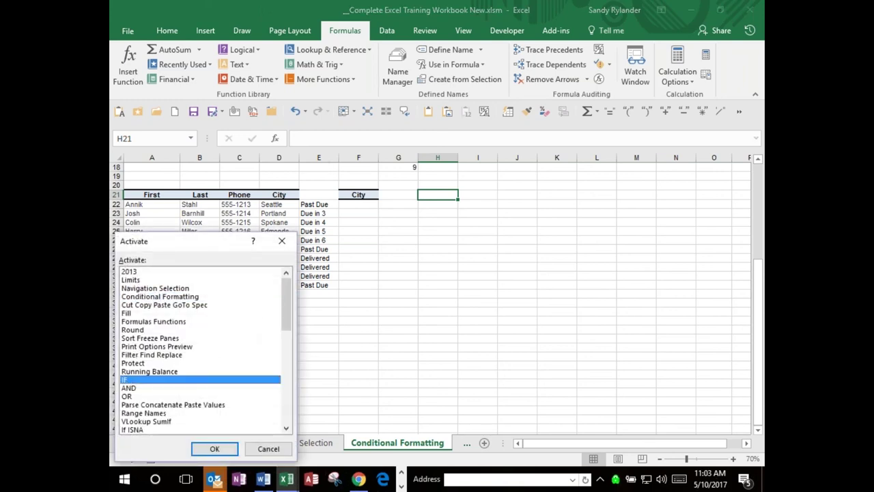
pyautogui.doubleClick(130, 379)
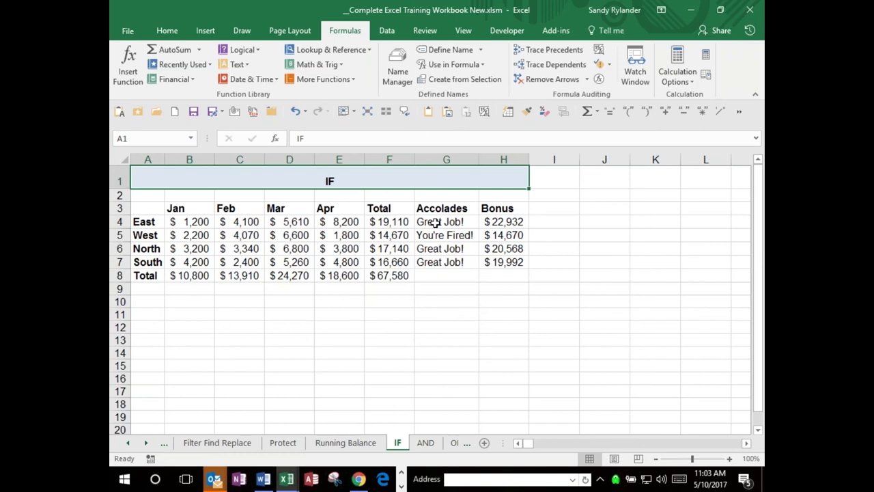
# Step: Inspect the Accolades formula in G4, and clear the Accolades cells G4:G7
pyautogui.click(435, 223)
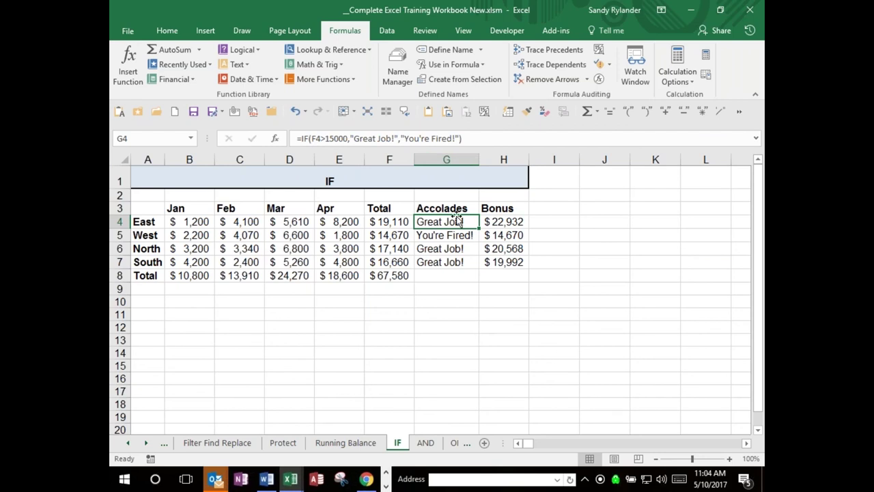
pyautogui.moveTo(456, 220); pyautogui.dragTo(455, 263)
pyautogui.press('Delete')
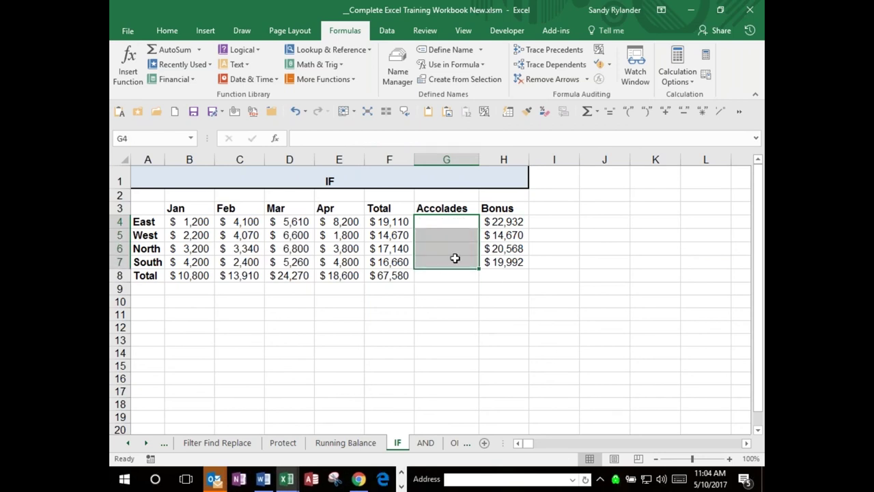
# Step: Start an IF formula in G4 with the logical test F4>=16000
pyautogui.click(441, 224)
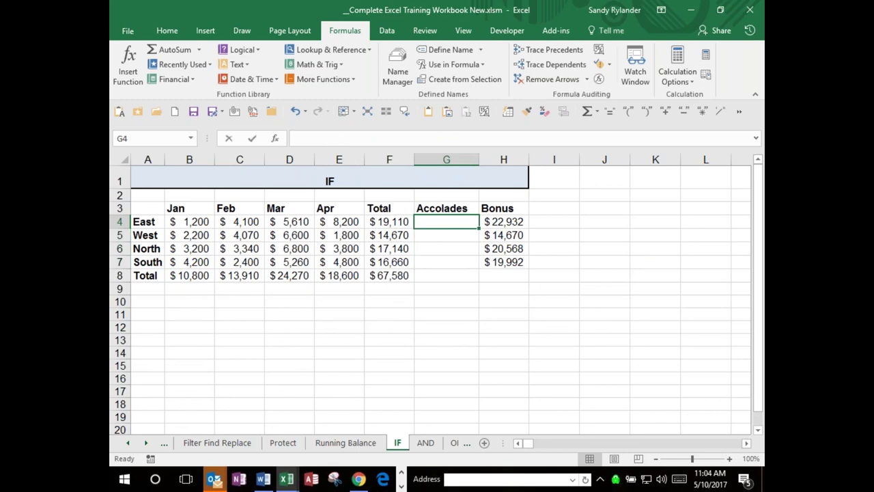
pyautogui.write('=')
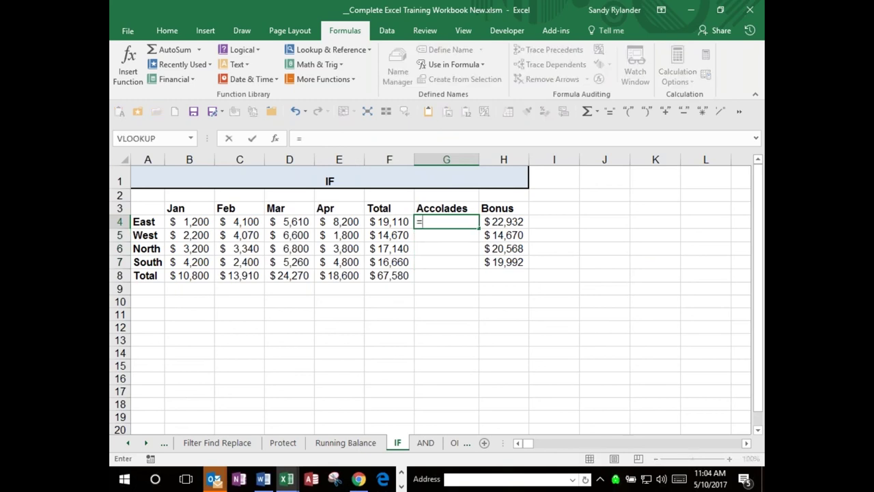
pyautogui.write('if')
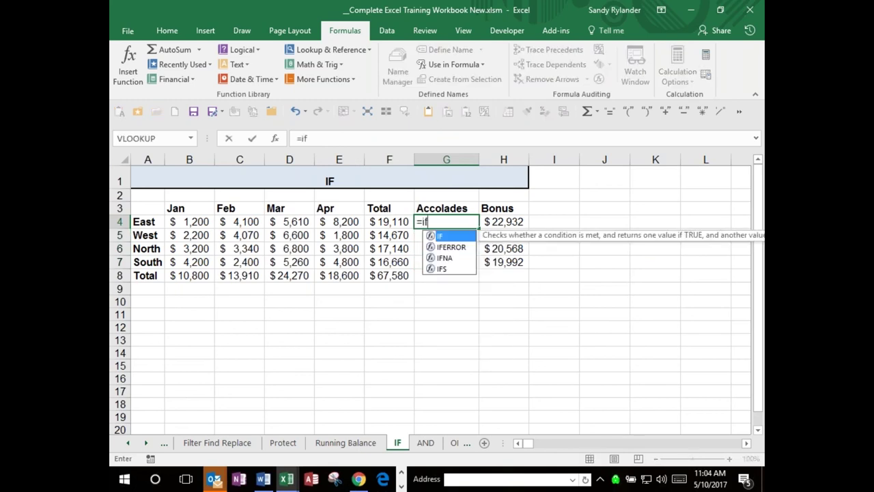
pyautogui.doubleClick(442, 236)
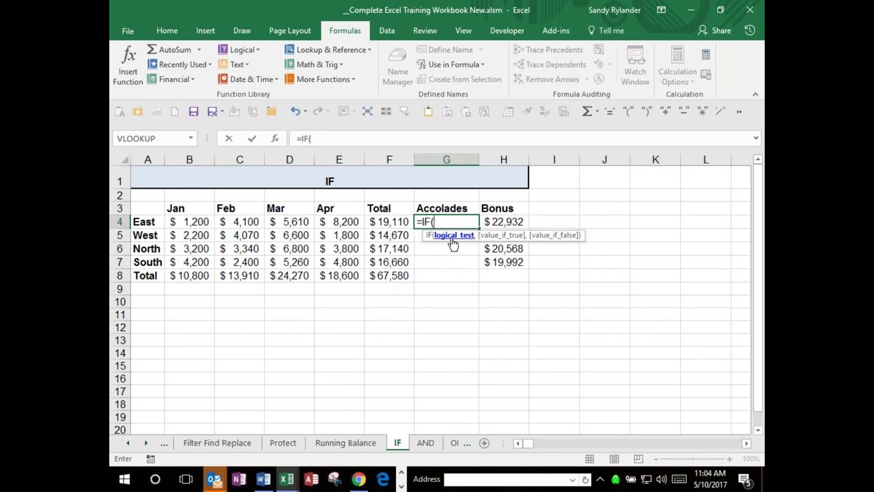
pyautogui.click(388, 221)
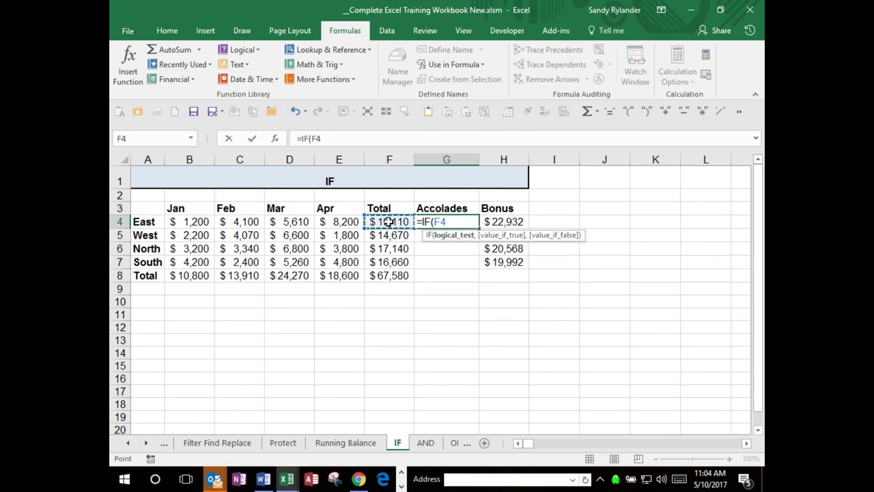
pyautogui.write('>=16000')
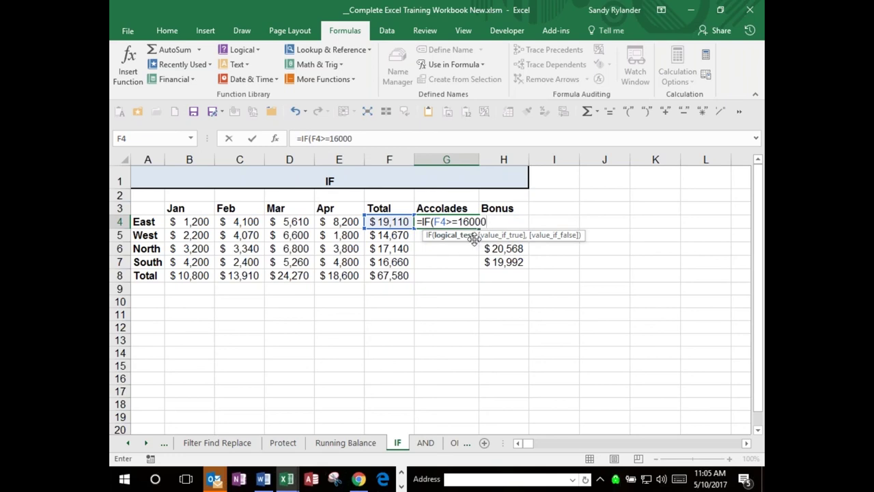
# Step: Complete the G4 formula to return "Great" if true and "NOT Great" if false, and fill it down to G8
pyautogui.write(',')
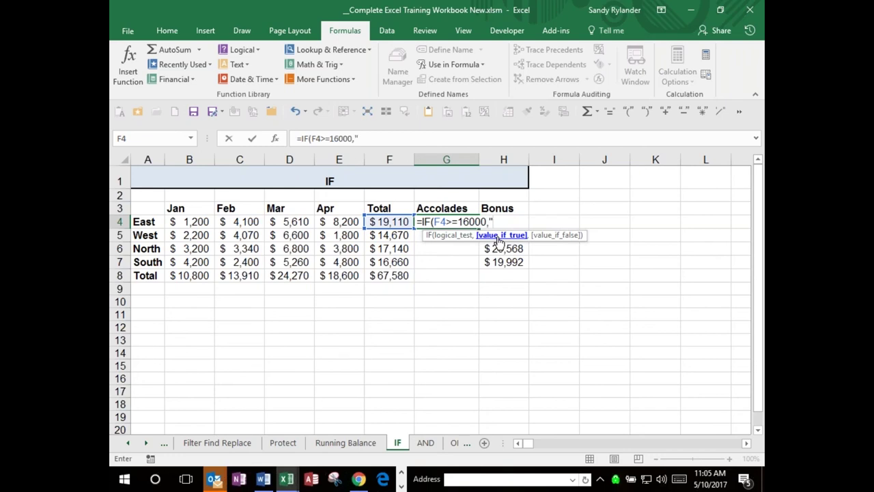
pyautogui.write('Great",')
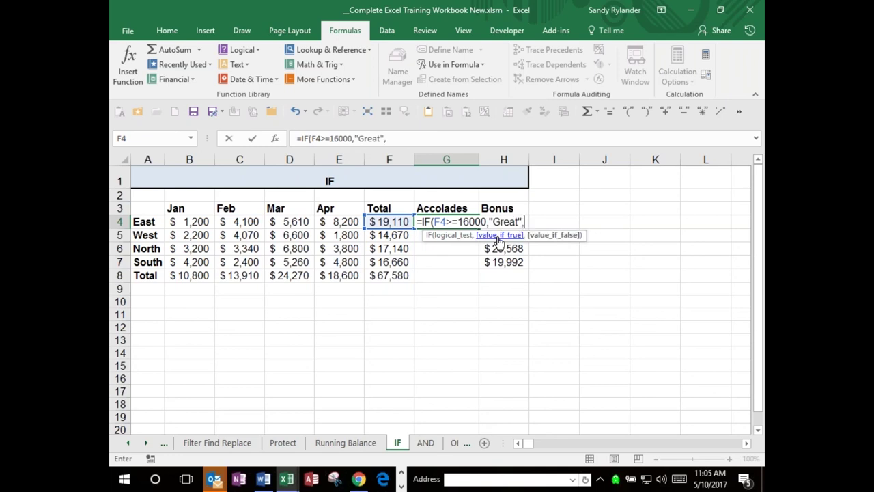
pyautogui.write('"NOt')
pyautogui.press('BackSpace')
pyautogui.write('T Great')
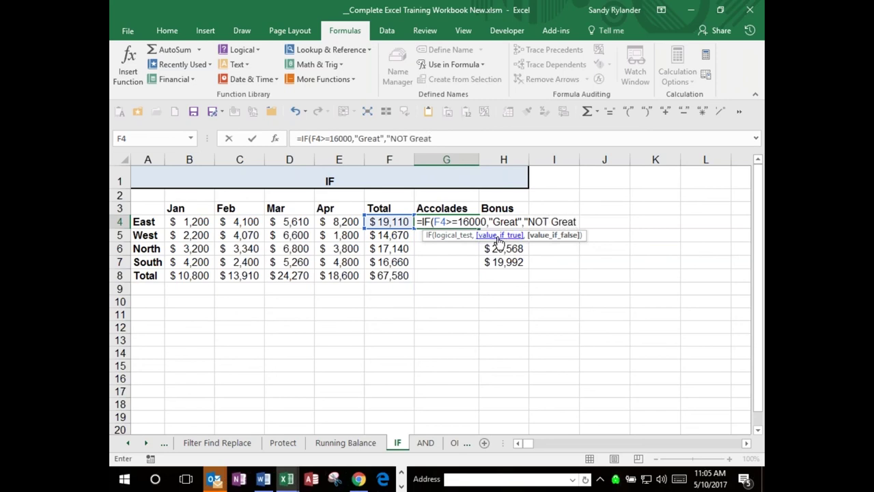
pyautogui.write('"')
pyautogui.press('Return')
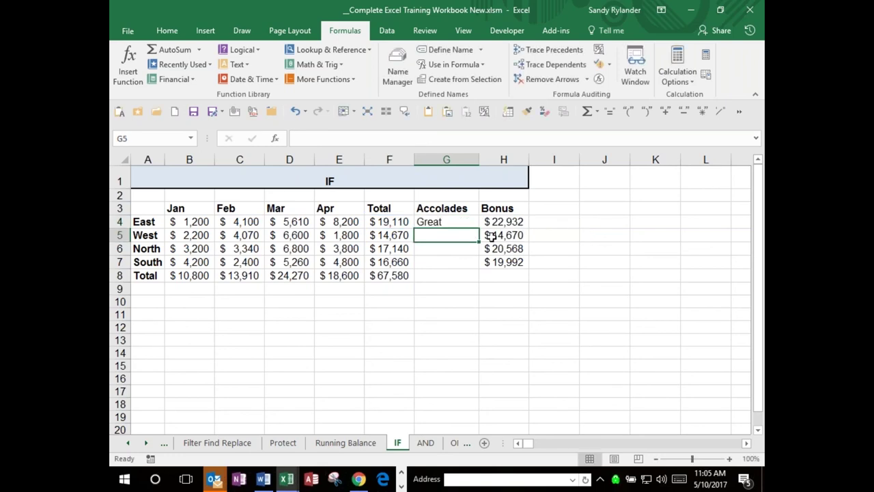
pyautogui.click(470, 222)
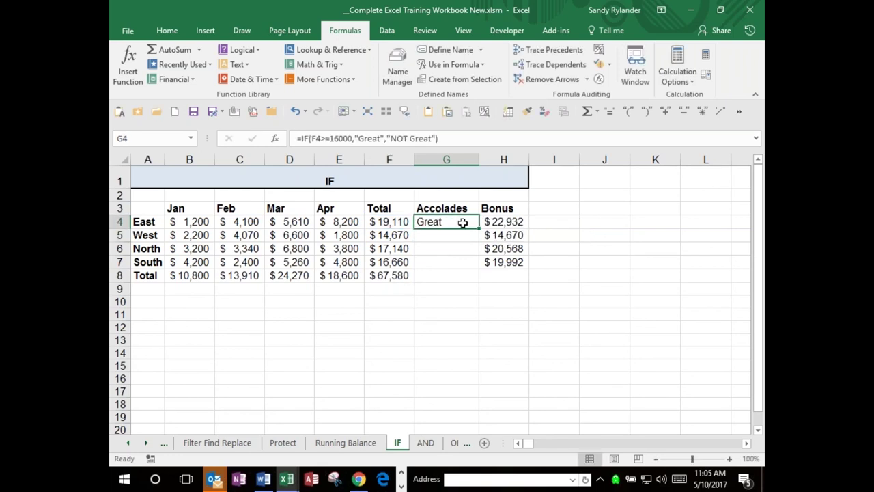
pyautogui.moveTo(480, 231); pyautogui.dragTo(475, 280)
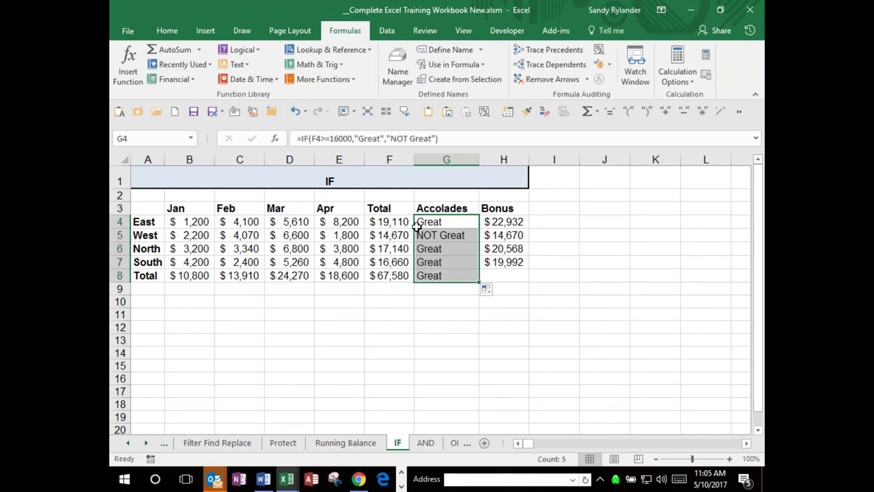
# Step: Change the threshold in the G4 formula to 18000 and fill the formula down to G8
pyautogui.click(445, 221)
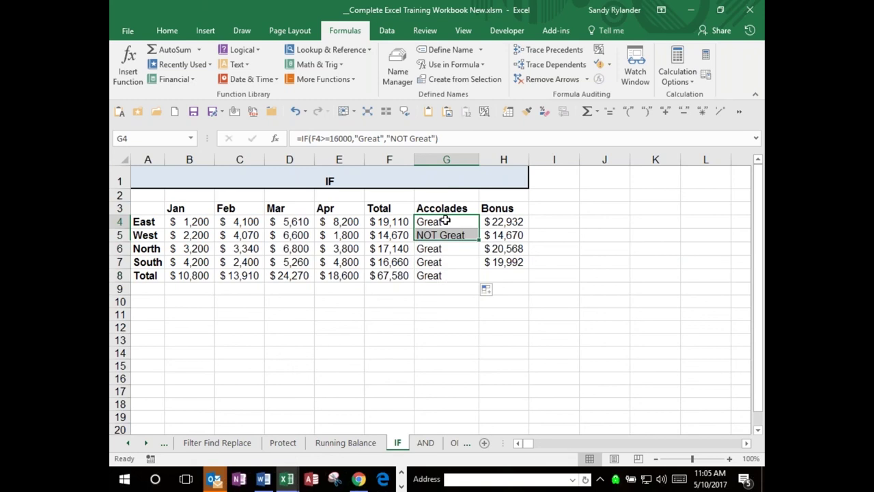
pyautogui.click(336, 138)
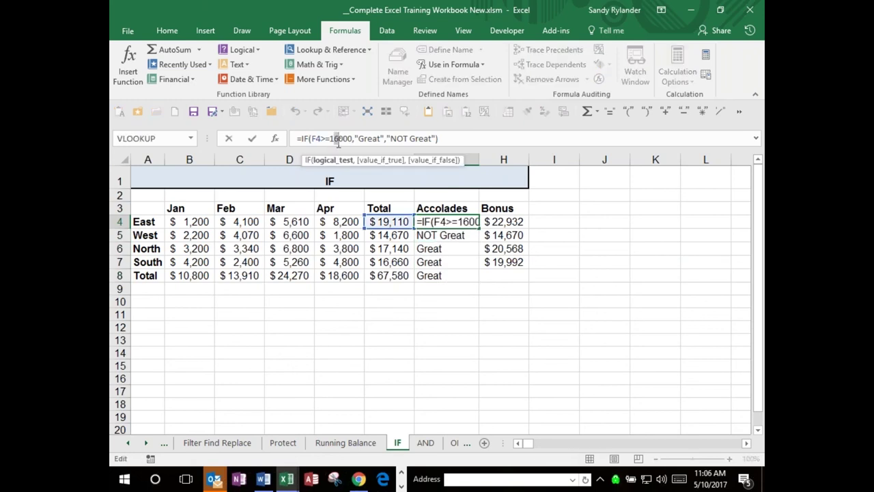
pyautogui.press('BackSpace')
pyautogui.write('8')
pyautogui.press('Return')
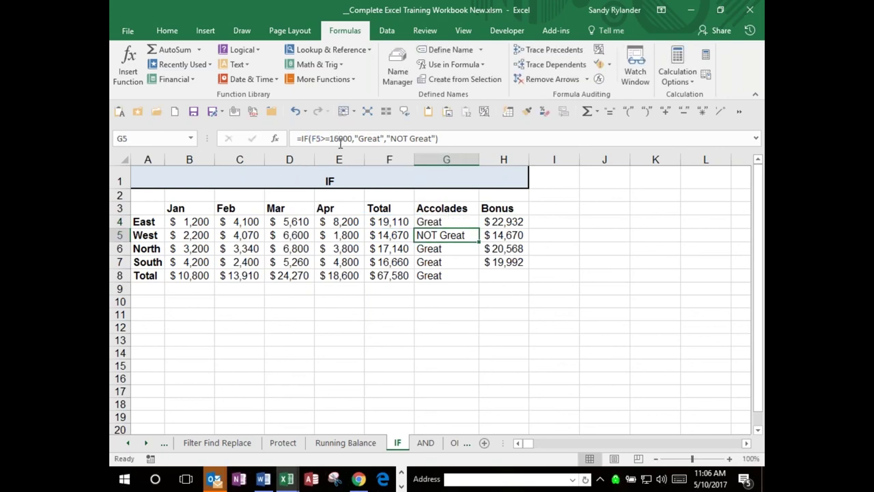
pyautogui.click(440, 222)
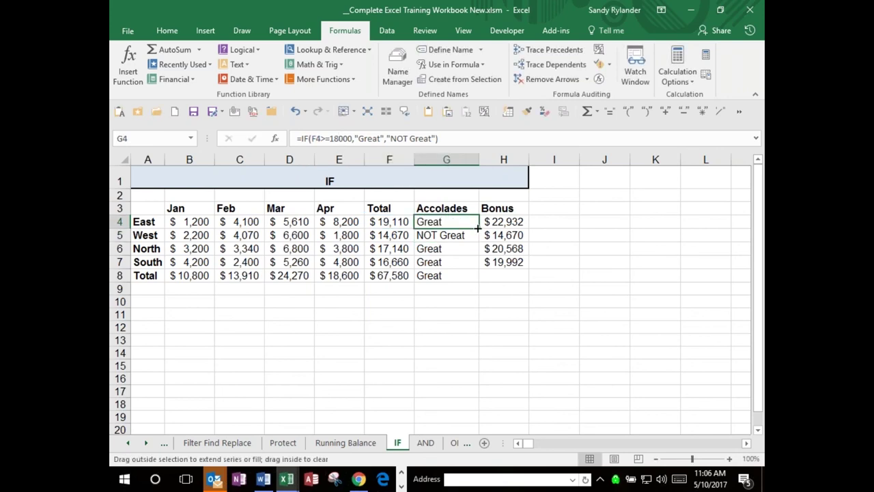
pyautogui.moveTo(478, 228); pyautogui.dragTo(480, 282)
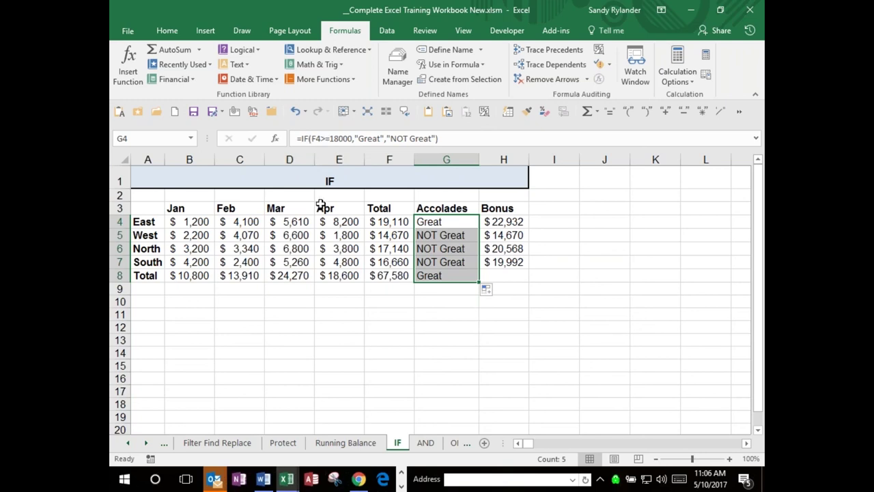
# Step: Enter two short sample names in C11 and D11, and clear both cells again
pyautogui.click(226, 315)
pyautogui.press('F2')
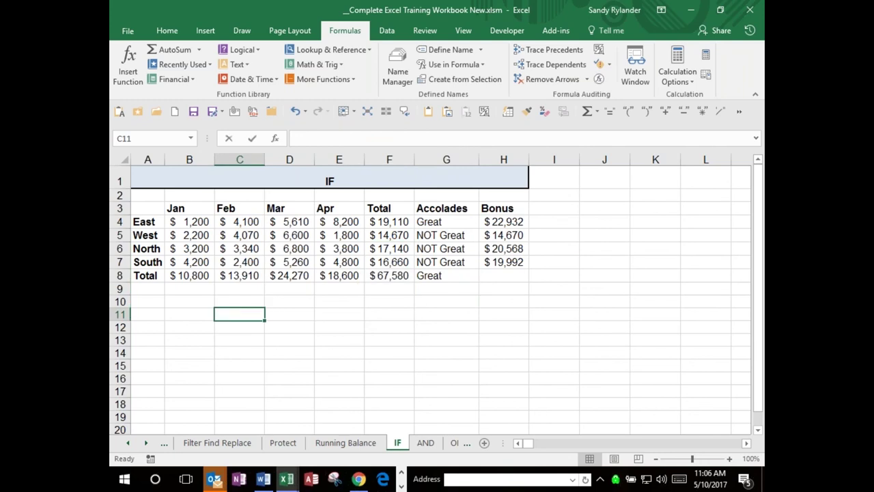
pyautogui.write('Tom')
pyautogui.press('Tab')
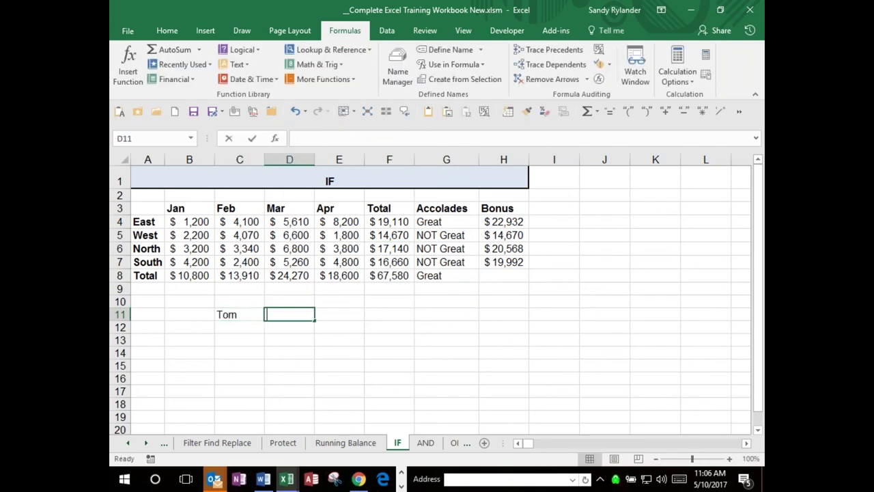
pyautogui.write('Tam')
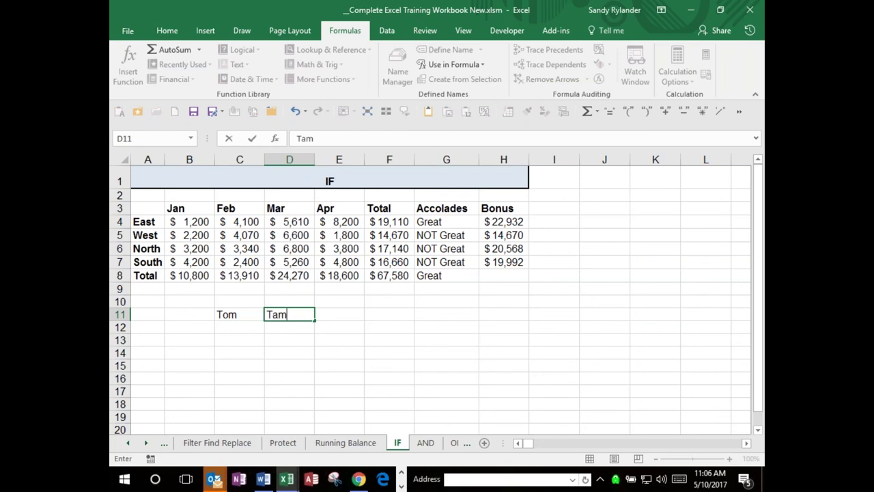
pyautogui.press('Return')
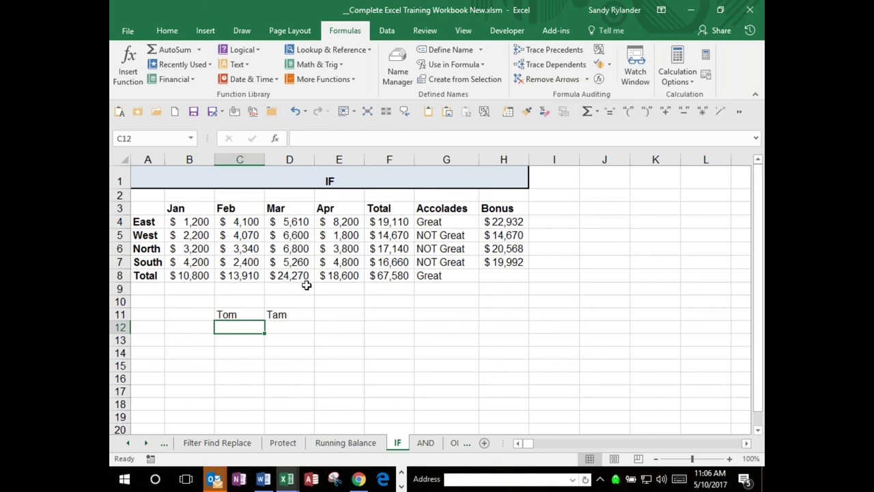
pyautogui.moveTo(235, 314); pyautogui.dragTo(271, 313)
pyautogui.press('Delete')
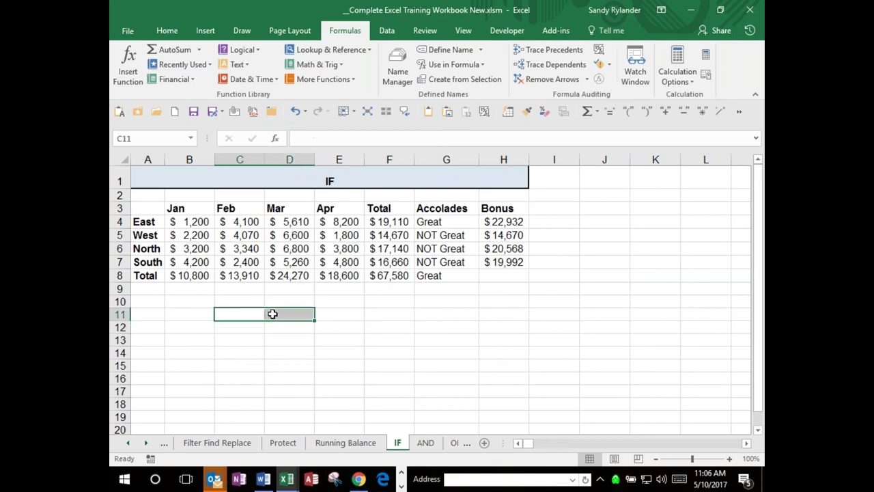
pyautogui.click(347, 316)
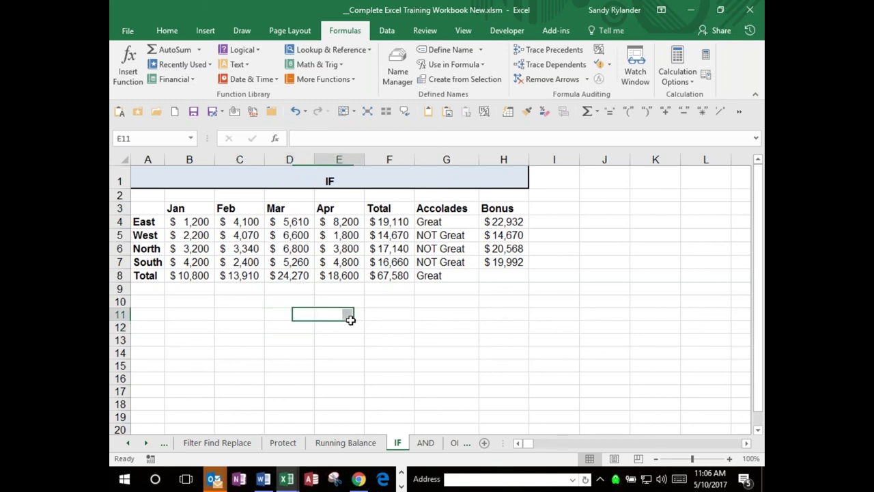
# Step: Compare the IF formula in Accolades cell G4 with the one in Bonus cell H4
pyautogui.click(432, 222)
pyautogui.click(498, 220)
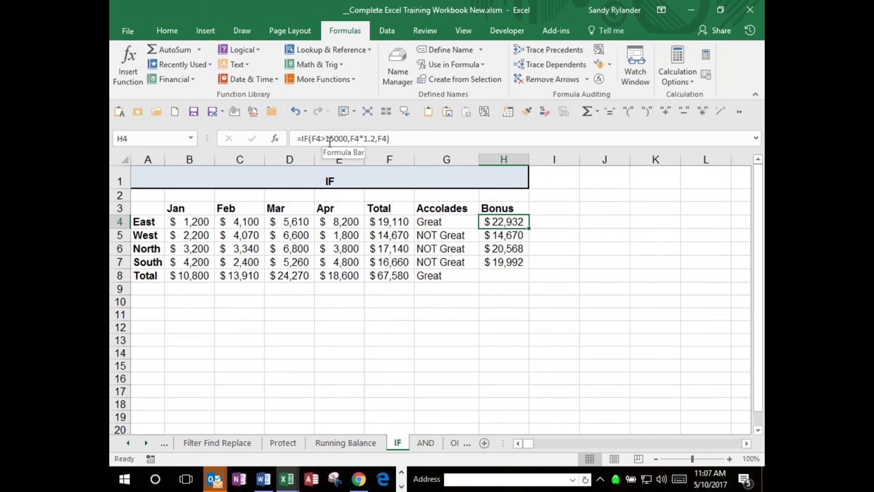
pyautogui.click(444, 222)
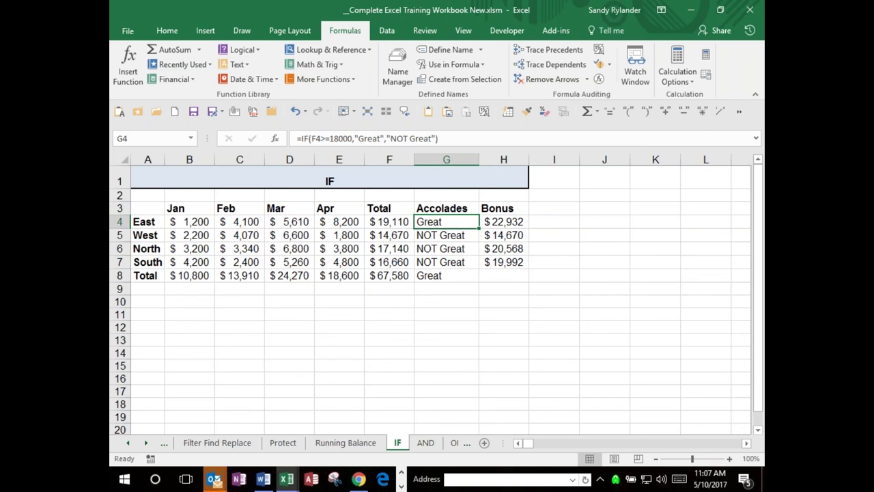
pyautogui.click(493, 217)
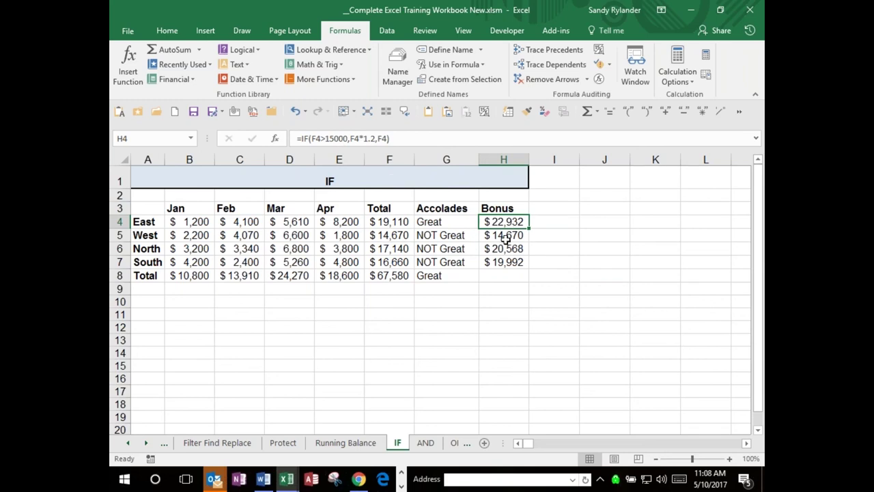
# Step: Replace the "NOT Great" result in the G4 formula with an empty string "" and fill the formula down to G8
pyautogui.click(433, 221)
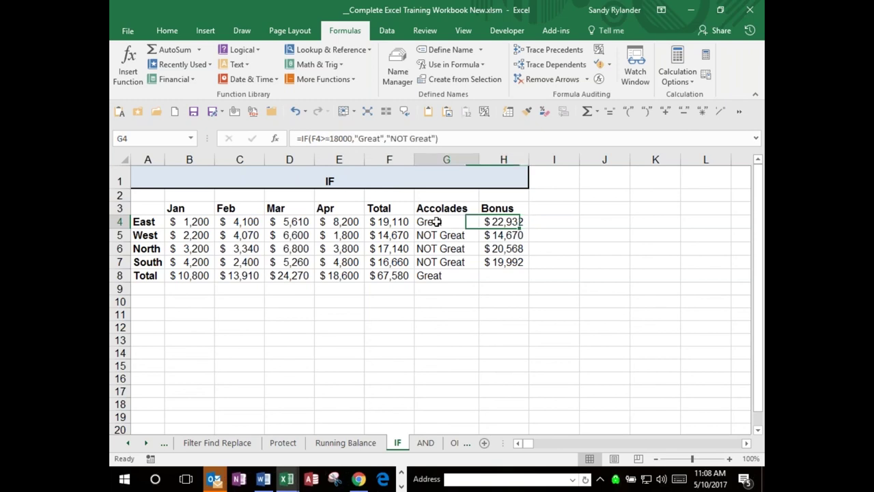
pyautogui.click(431, 139)
pyautogui.click(432, 139)
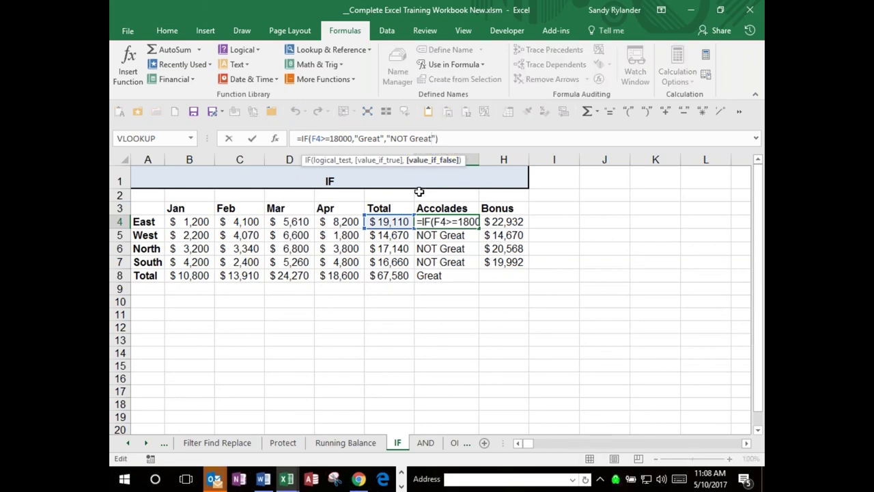
pyautogui.press('BackSpace')
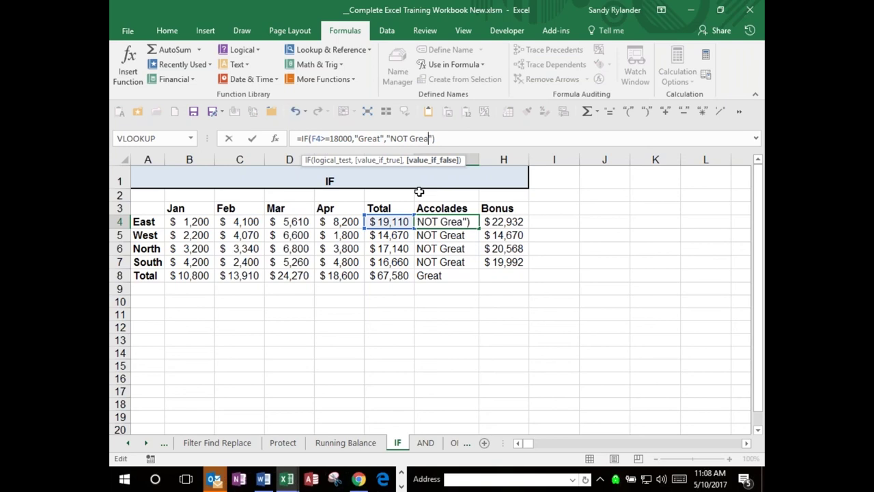
pyautogui.press('BackSpace')
pyautogui.press('BackSpace')
pyautogui.press('BackSpace')
pyautogui.press('BackSpace')
pyautogui.press('BackSpace')
pyautogui.press('BackSpace')
pyautogui.press('BackSpace')
pyautogui.press('BackSpace')
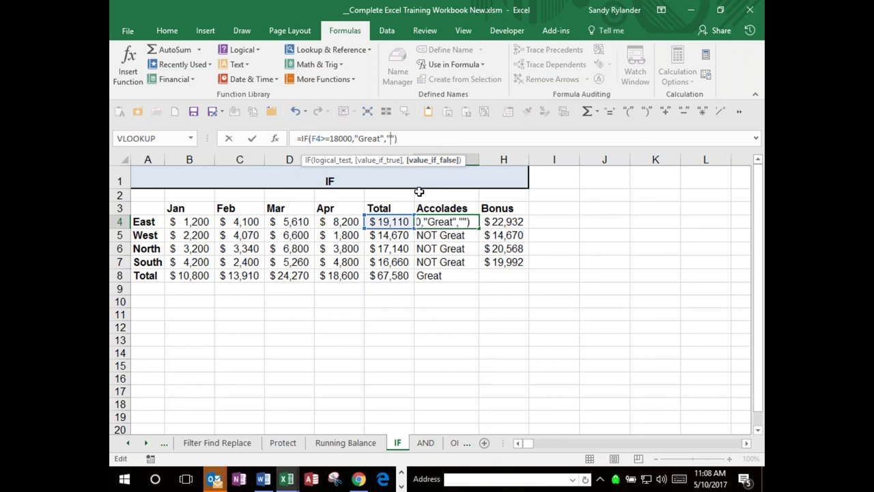
pyautogui.press('Return')
pyautogui.press('Up')
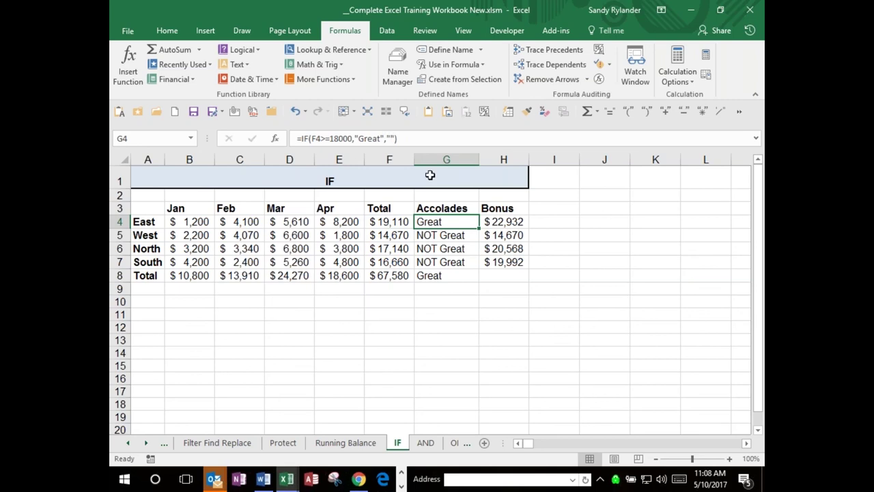
pyautogui.moveTo(480, 228); pyautogui.dragTo(479, 277)
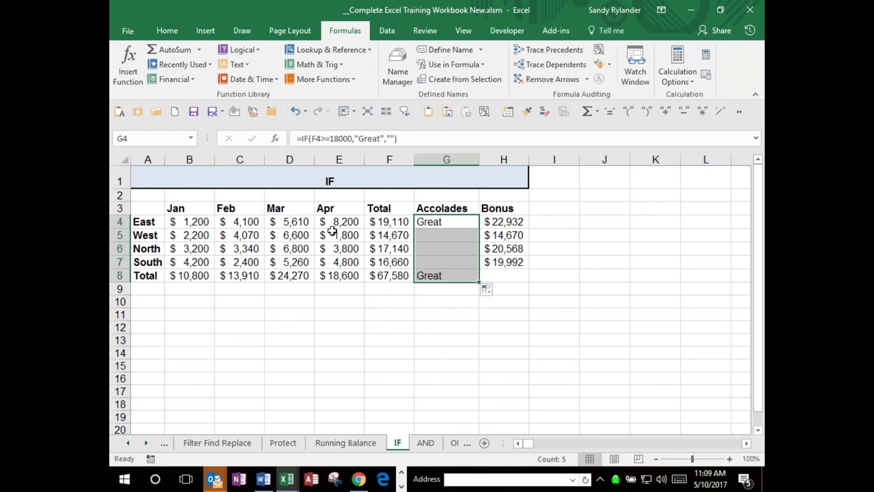
# Step: Clear the Accolades and Bonus cells G4:H8
pyautogui.hotkey('shift', 'Up')
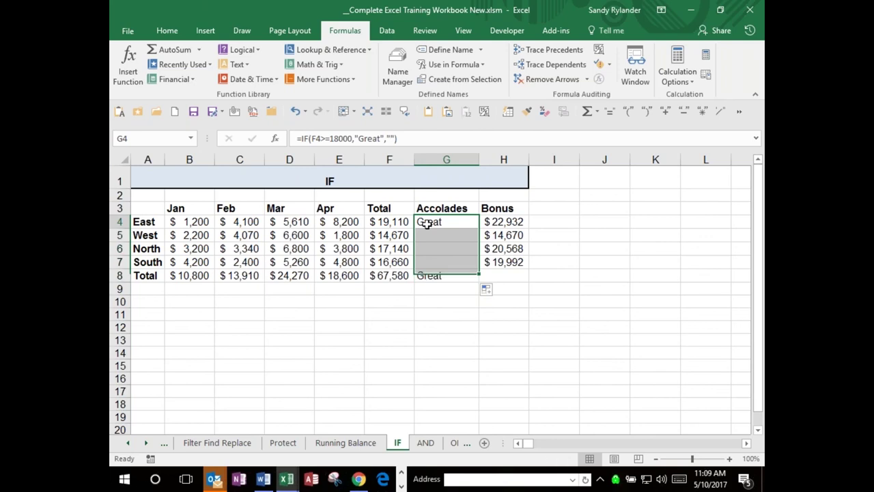
pyautogui.moveTo(426, 224); pyautogui.dragTo(499, 276)
pyautogui.press('Delete')
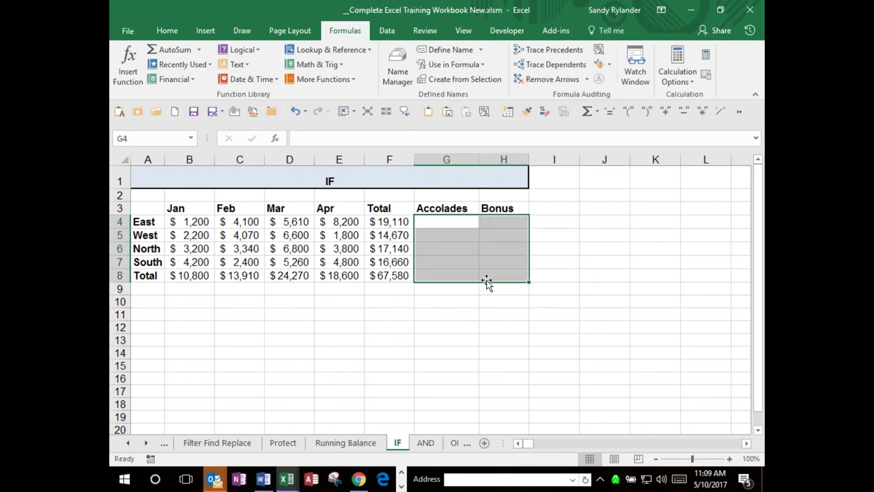
pyautogui.click(209, 291)
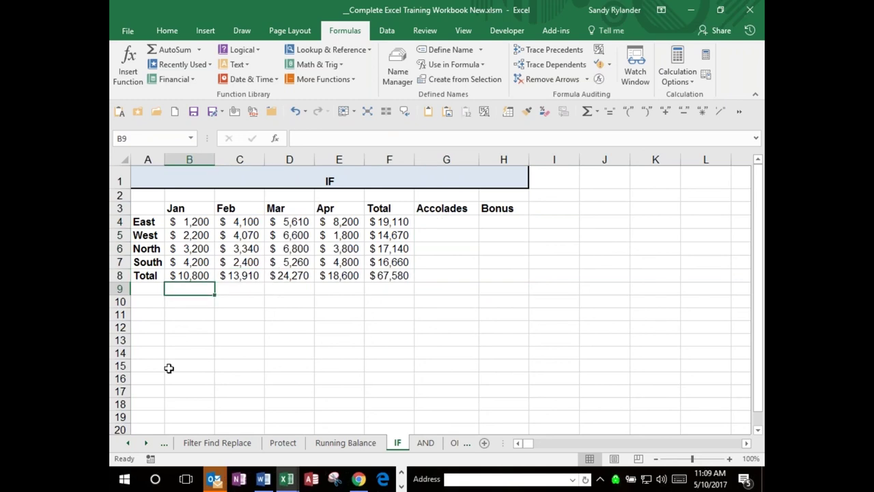
# Step: Look through the worksheets at the start of the workbook, including Navigation Selection and Conditional Formatting, for suitable sample data
pyautogui.click(128, 443)
pyautogui.click(128, 443)
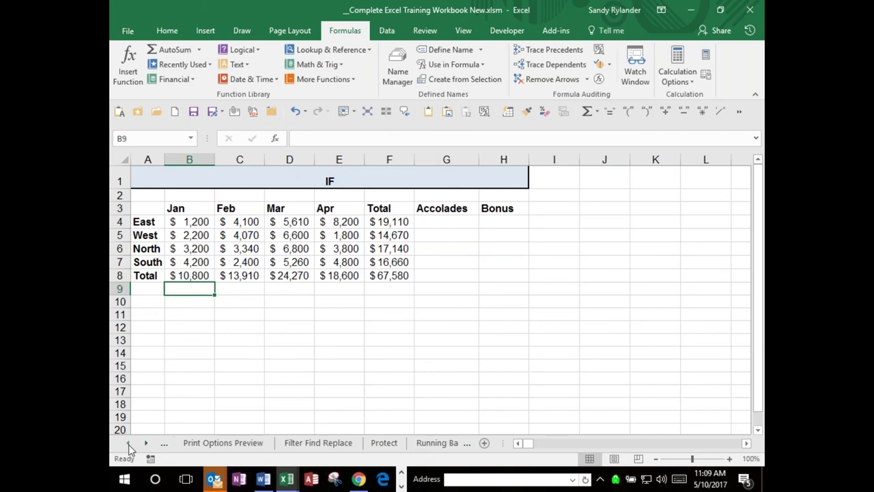
pyautogui.click(129, 443)
pyautogui.click(129, 443)
pyautogui.click(128, 443)
pyautogui.click(128, 443)
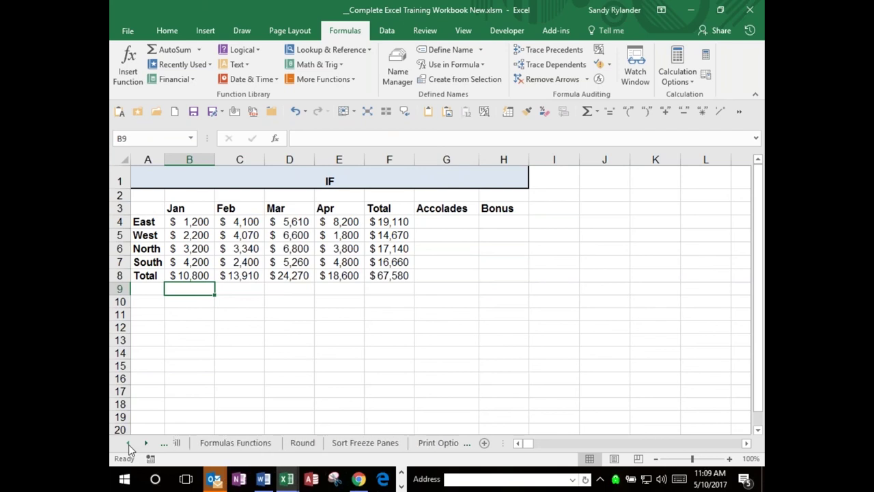
pyautogui.click(128, 443)
pyautogui.click(129, 443)
pyautogui.click(128, 444)
pyautogui.click(128, 444)
pyautogui.click(129, 443)
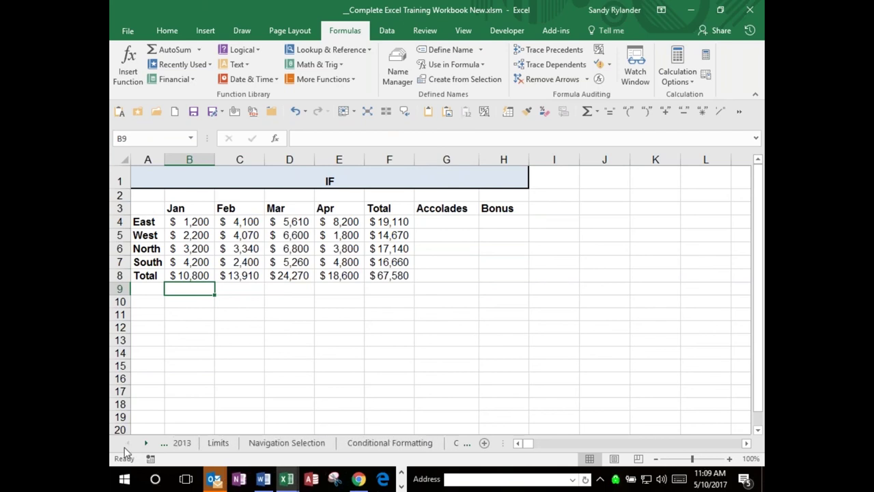
pyautogui.click(273, 443)
pyautogui.click(393, 447)
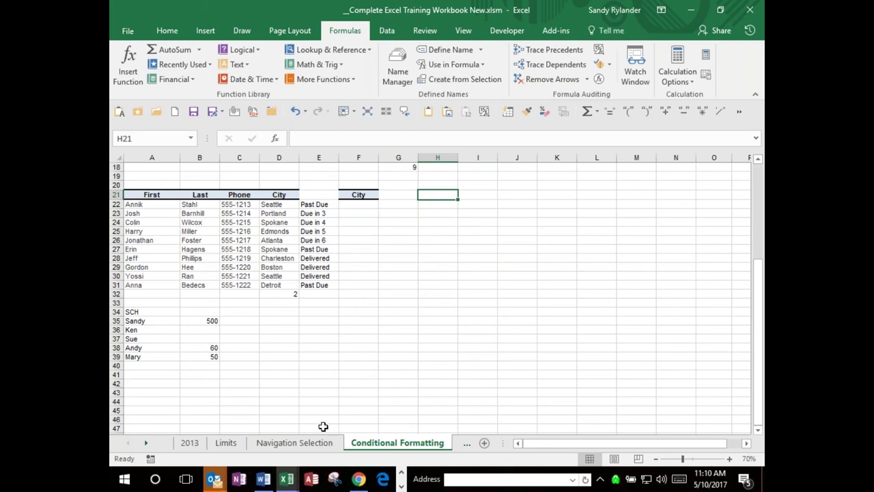
# Step: Open the Cut Copy Paste GoTo Spec worksheet
pyautogui.click(146, 443)
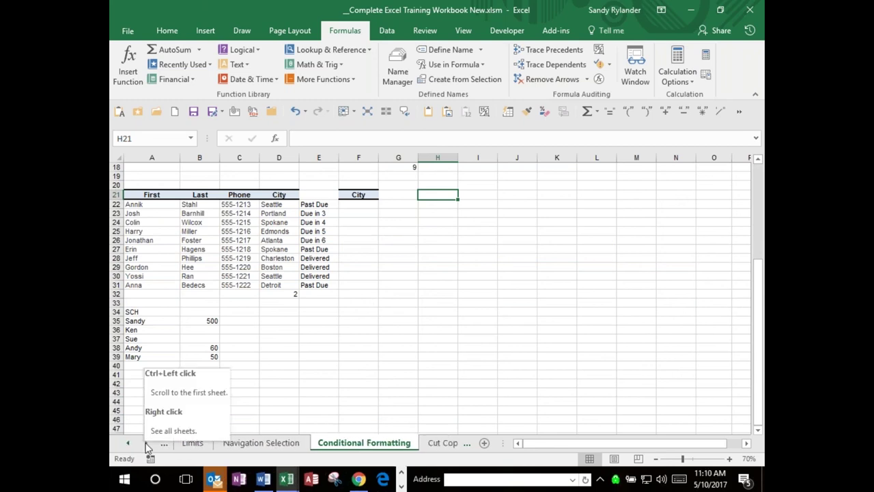
pyautogui.click(145, 443)
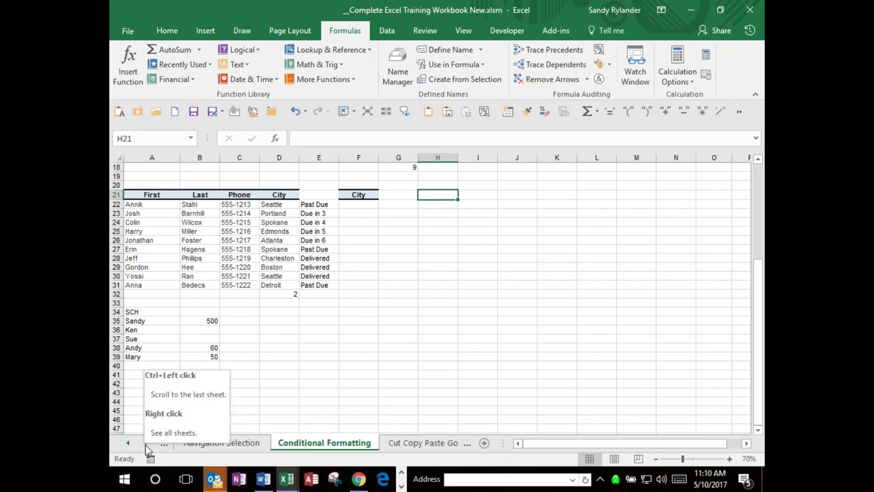
pyautogui.click(145, 443)
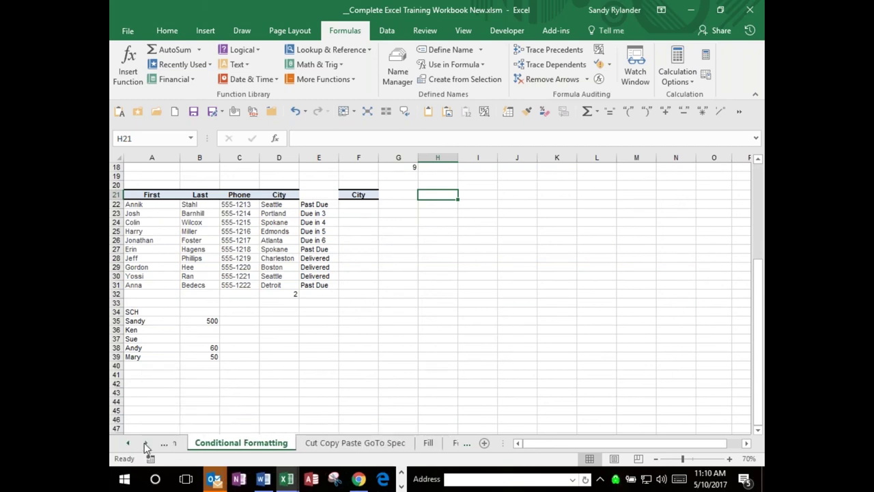
pyautogui.click(315, 442)
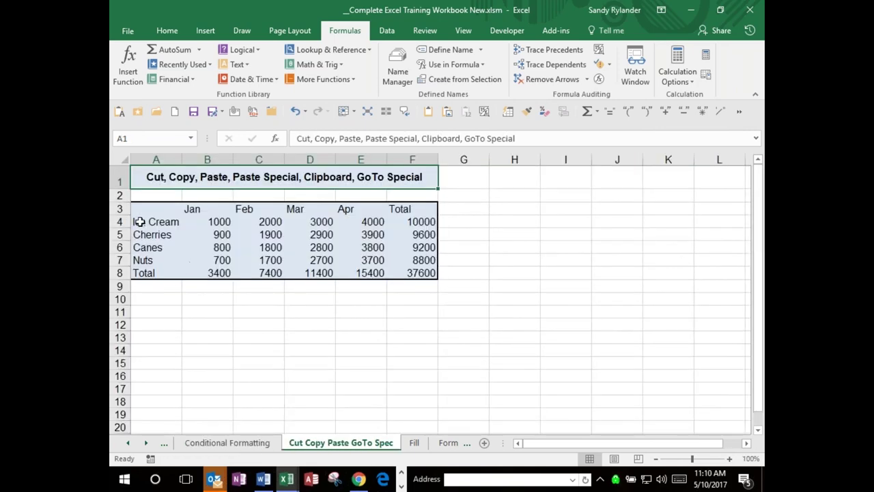
# Step: Clear the Total row in A8:F8 and fill the product rows from A4:F7 down to row 16
pyautogui.click(139, 221)
pyautogui.moveTo(140, 221); pyautogui.dragTo(220, 261)
pyautogui.moveTo(145, 273); pyautogui.dragTo(400, 275)
pyautogui.press('Delete')
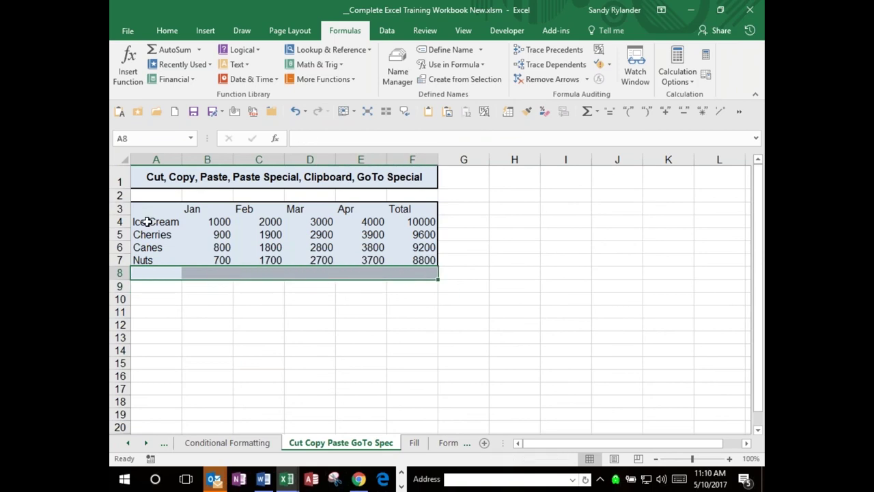
pyautogui.moveTo(140, 221); pyautogui.dragTo(421, 388)
pyautogui.click(480, 362)
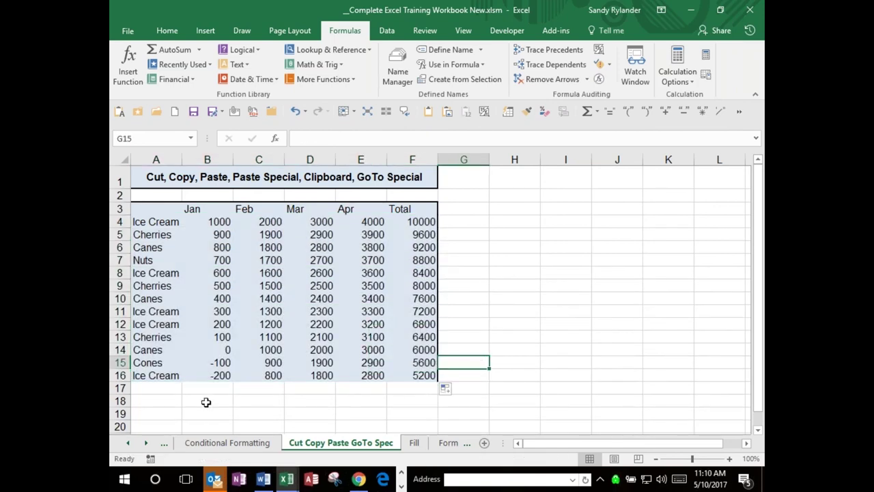
# Step: Delete rows 15 and 16 with the negative January values from the extended table
pyautogui.click(214, 222)
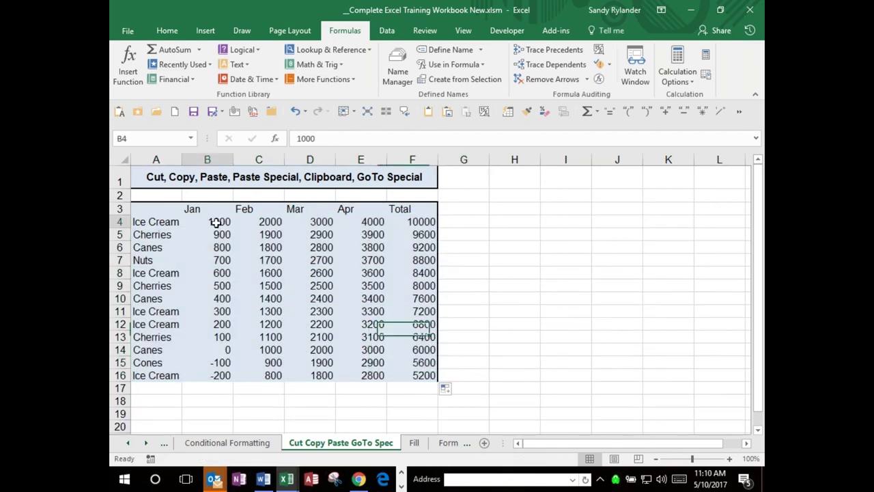
pyautogui.moveTo(214, 222); pyautogui.dragTo(222, 338)
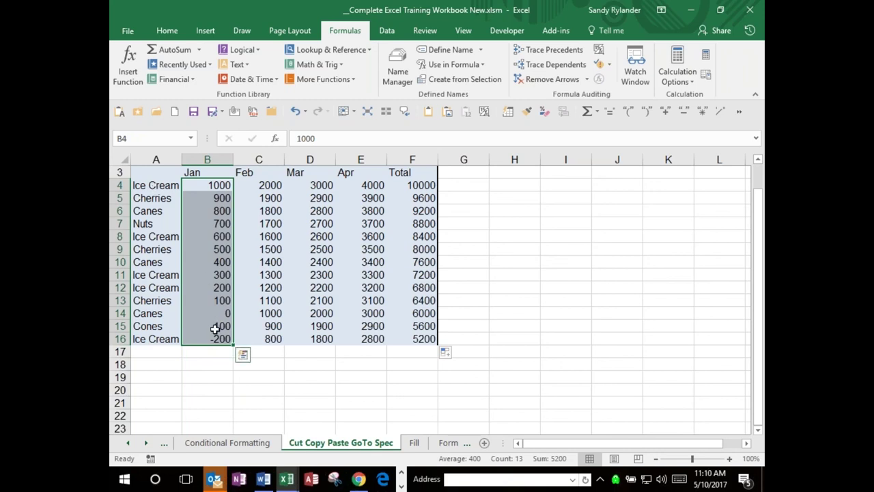
pyautogui.click(215, 350)
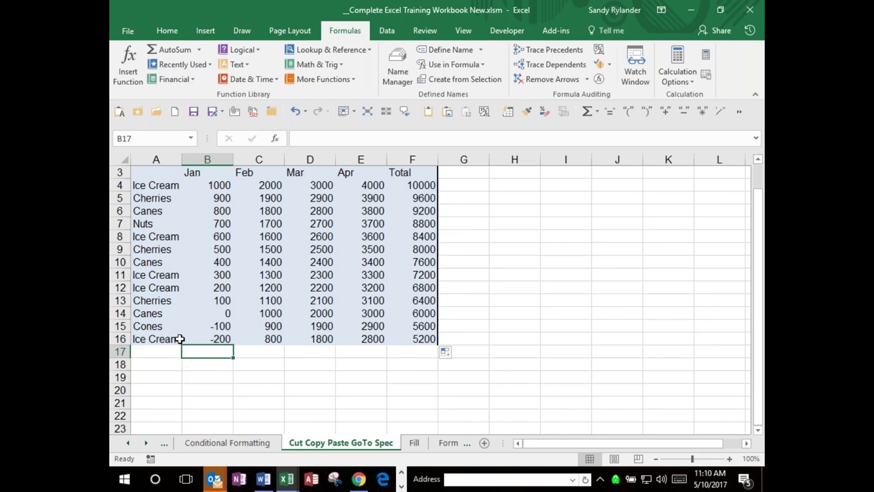
pyautogui.moveTo(120, 326); pyautogui.dragTo(120, 339)
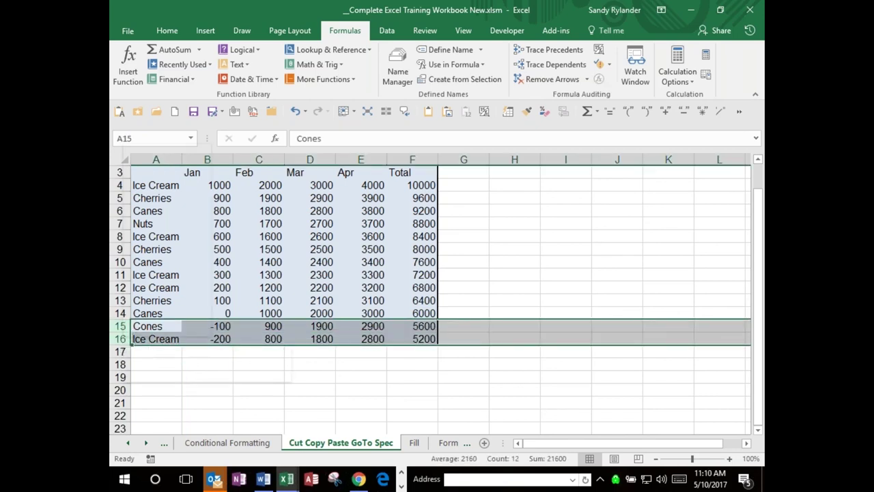
pyautogui.rightClick(120, 338)
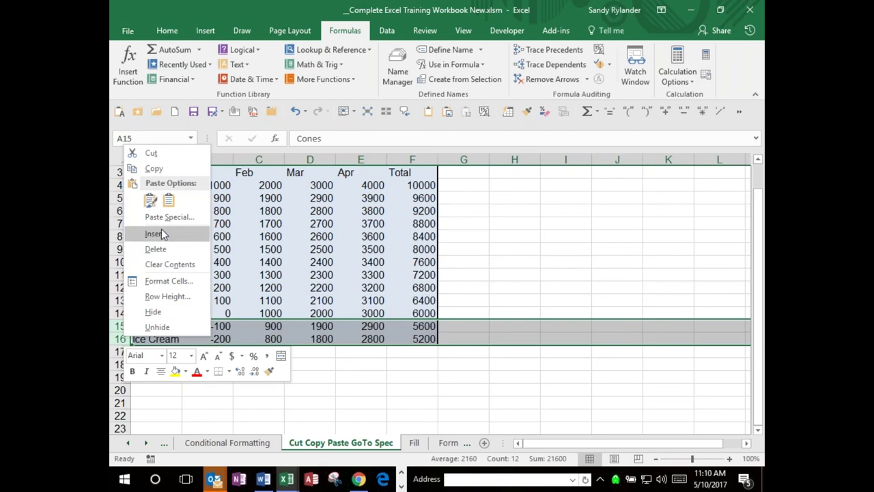
pyautogui.click(161, 249)
pyautogui.click(204, 328)
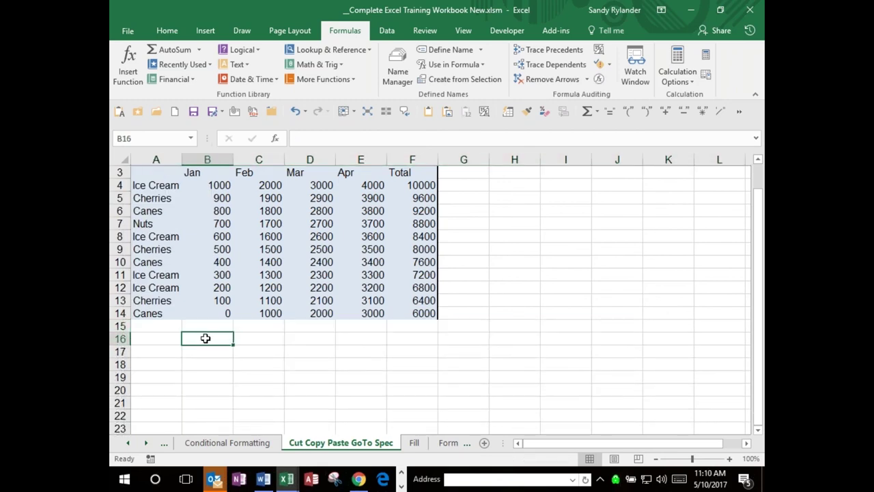
# Step: Enter =SUMIF(A4:A14,"Ice Cream",B4:B14) in cell B15, below the January column
pyautogui.press('F2')
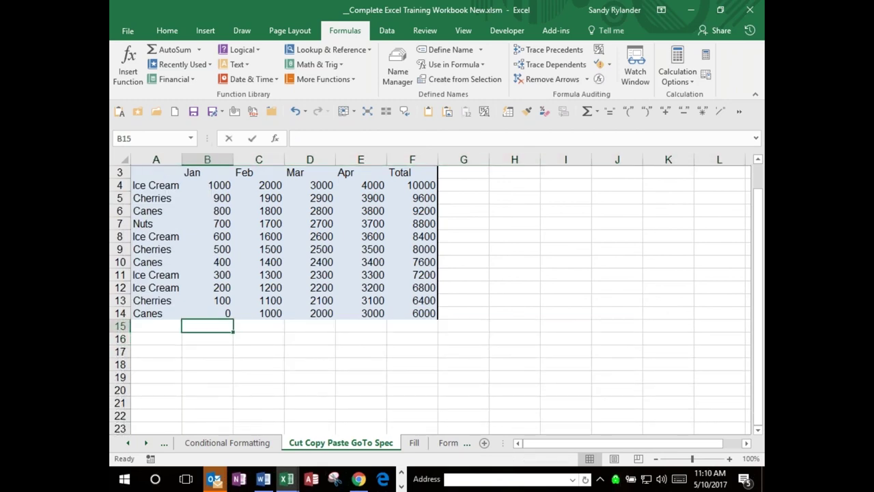
pyautogui.write('=sum')
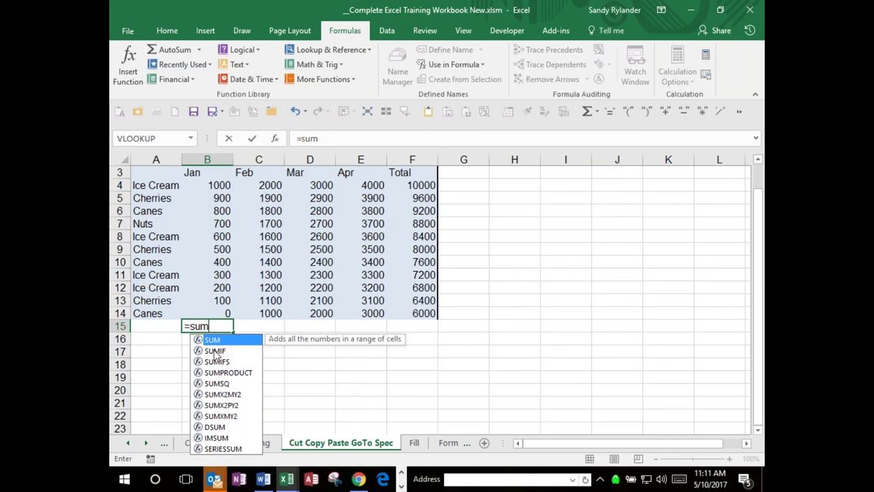
pyautogui.doubleClick(215, 351)
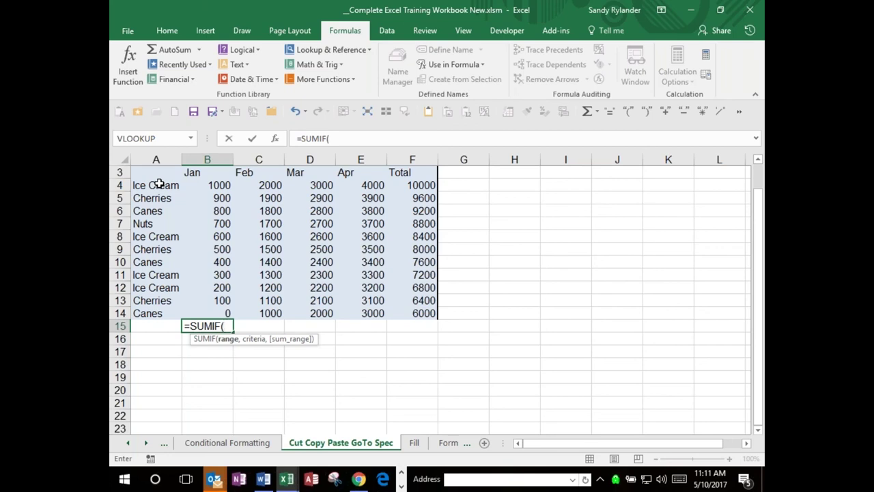
pyautogui.moveTo(158, 184); pyautogui.dragTo(148, 309)
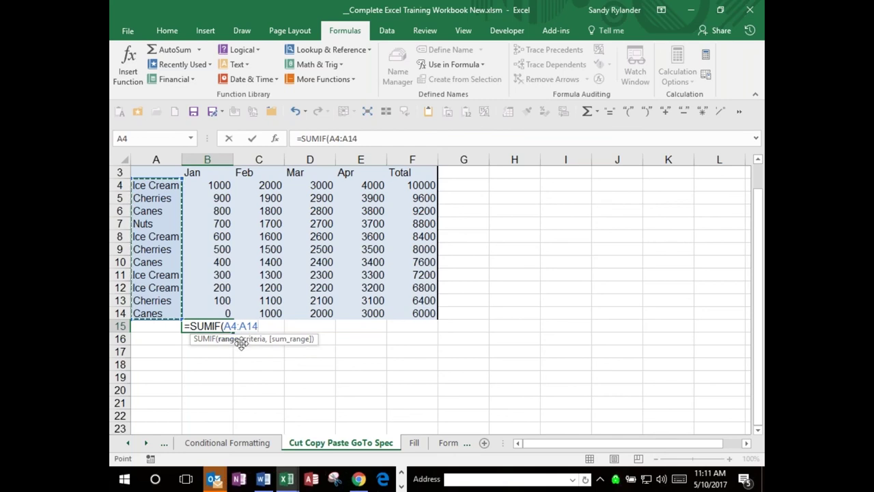
pyautogui.write(',')
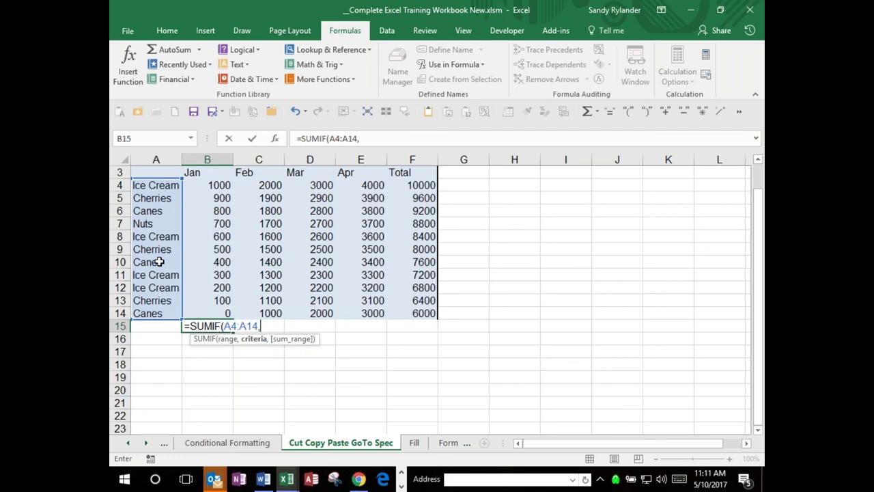
pyautogui.write('"Ice Cream"')
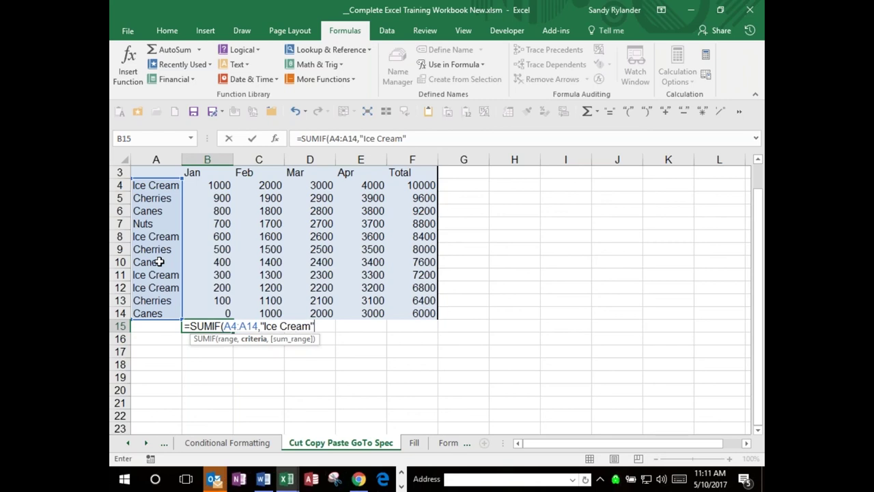
pyautogui.write(',')
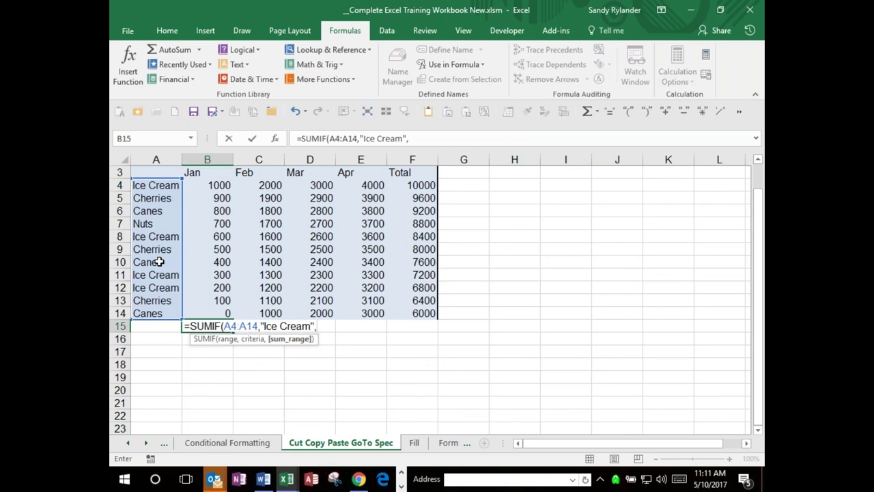
pyautogui.click(218, 185)
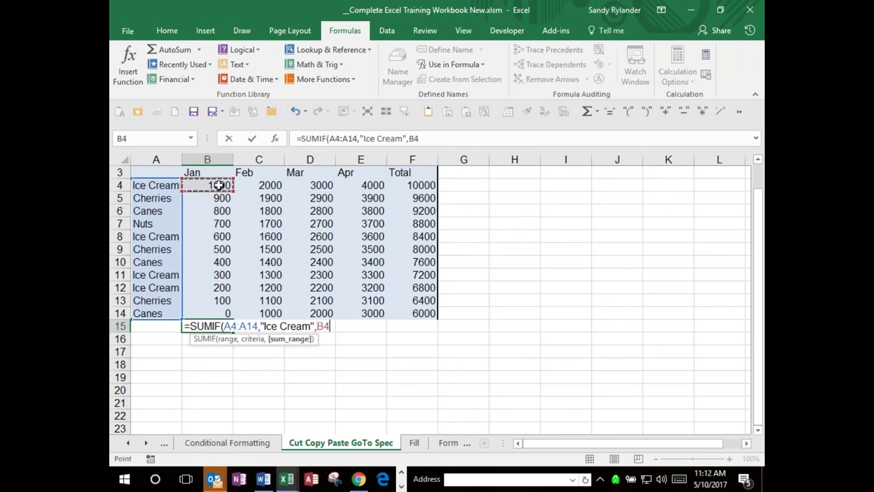
pyautogui.moveTo(217, 185); pyautogui.dragTo(221, 312)
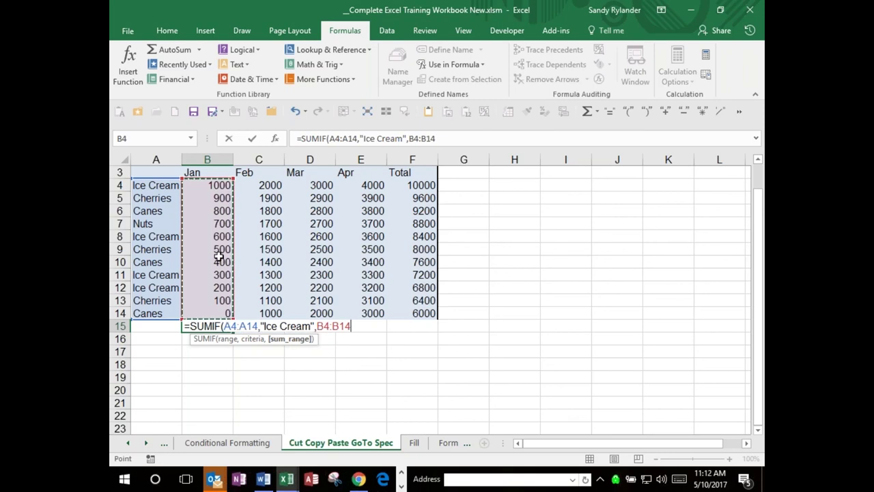
pyautogui.hotkey('ctrl', 'Return')
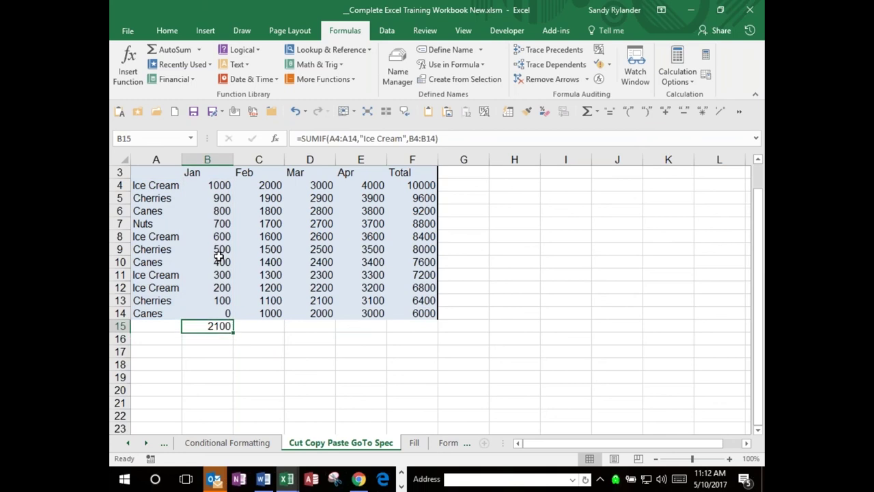
# Step: Select the four January Ice Cream values B4, B8, B11 and B12 together to check their sum against B15
pyautogui.click(222, 185)
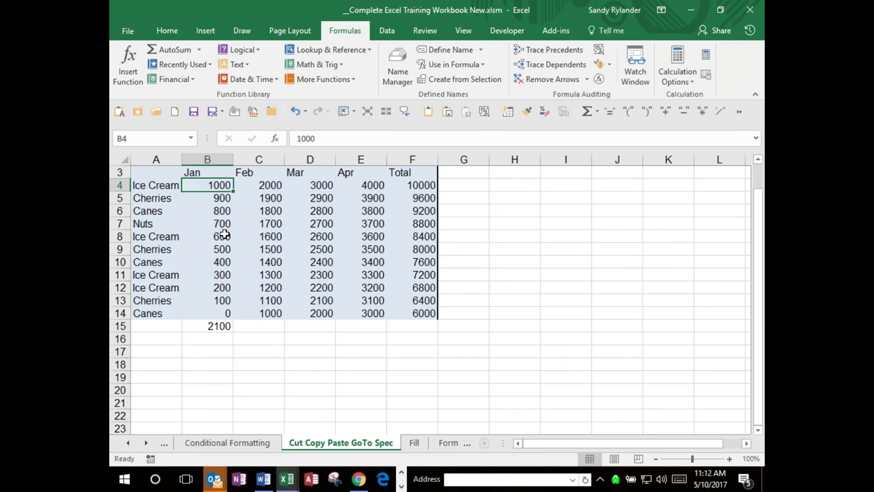
pyautogui.keyDown('ctrl'); pyautogui.click(223, 234); pyautogui.keyUp('ctrl')
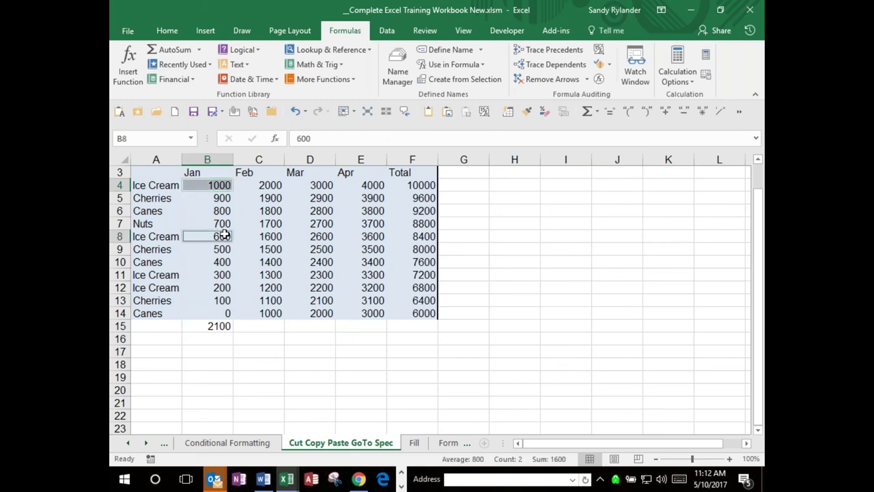
pyautogui.keyDown('ctrl'); pyautogui.click(220, 274); pyautogui.keyUp('ctrl')
pyautogui.keyDown('ctrl'); pyautogui.click(219, 287); pyautogui.keyUp('ctrl')
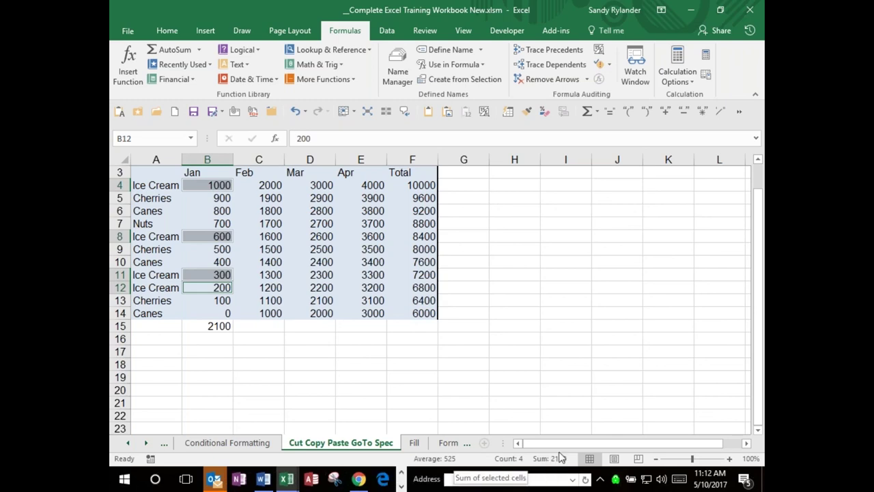
# Step: Fill the SUMIF formula from B15 across to E15 and inspect the cell references in C15
pyautogui.click(219, 327)
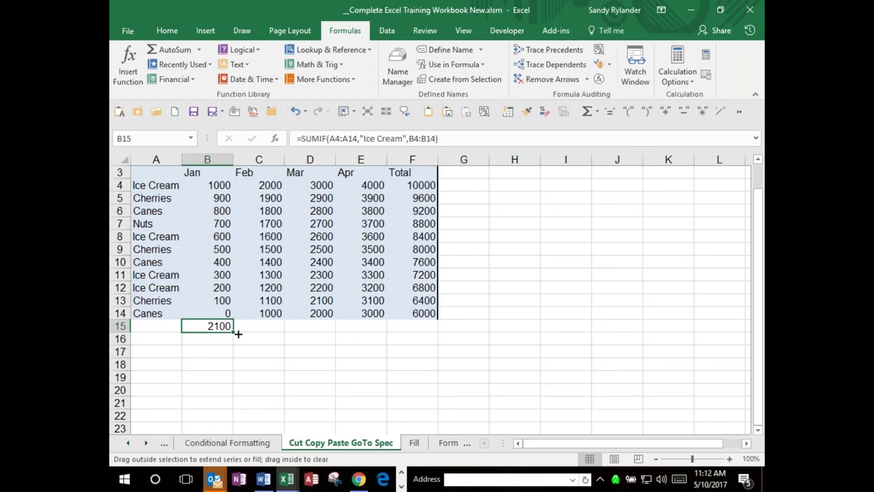
pyautogui.moveTo(238, 334); pyautogui.dragTo(386, 333)
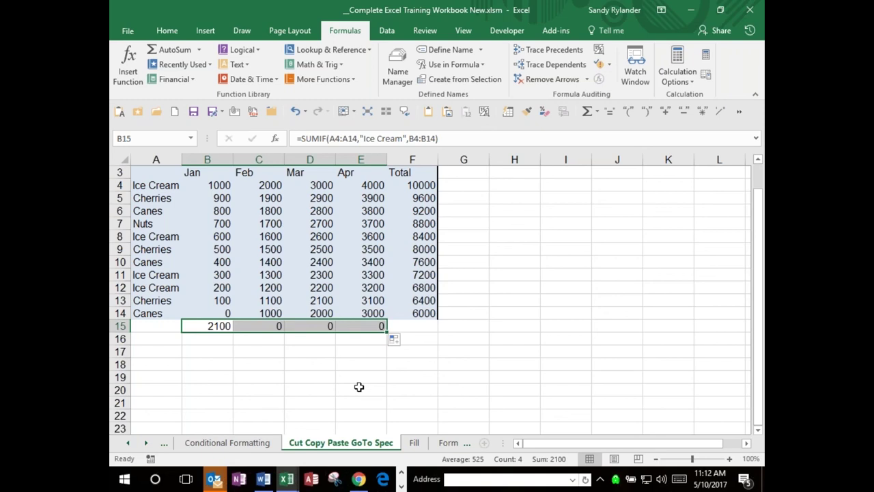
pyautogui.click(220, 326)
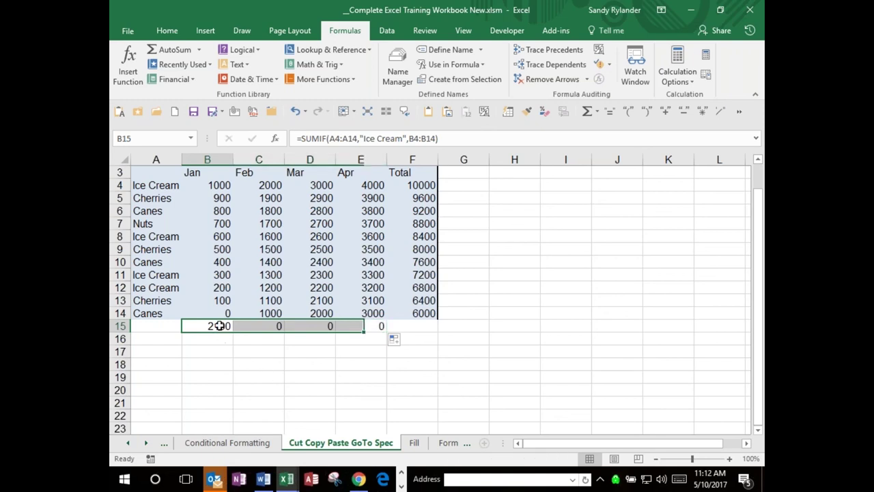
pyautogui.click(253, 324)
pyautogui.press('F2')
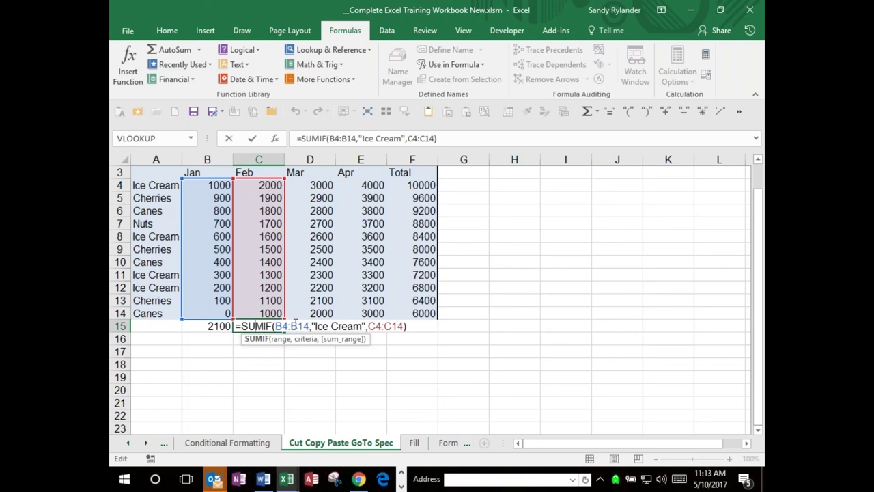
pyautogui.hotkey('ctrl', 'Return')
# Step: Lock the criteria range in B15's SUMIF formula to column A as $A4:$A14 and refill the formula across to E15
pyautogui.click(220, 325)
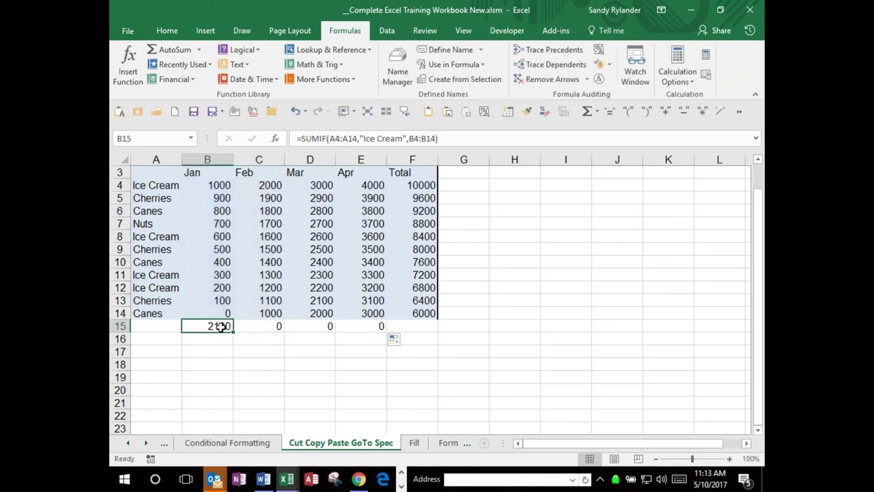
pyautogui.click(331, 139)
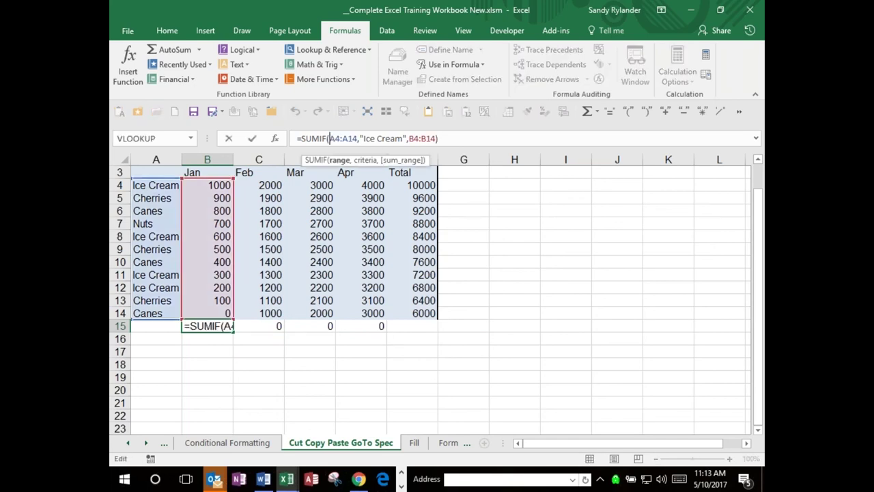
pyautogui.write('$')
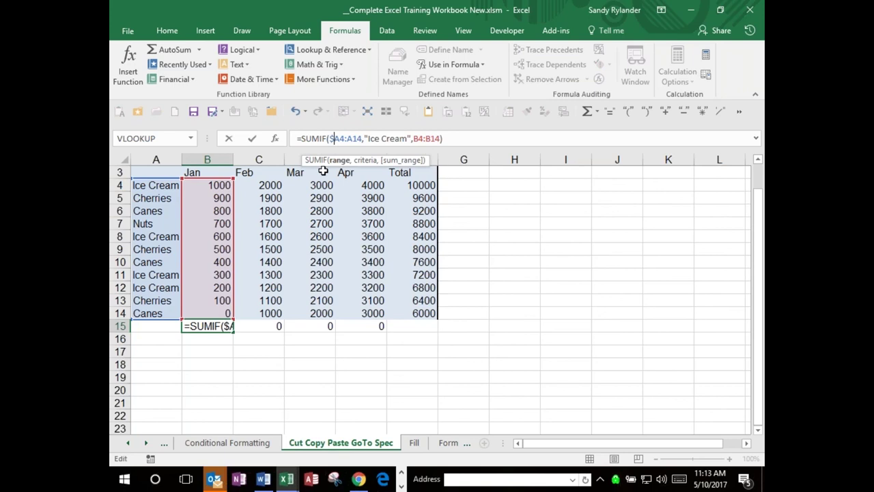
pyautogui.click(347, 138)
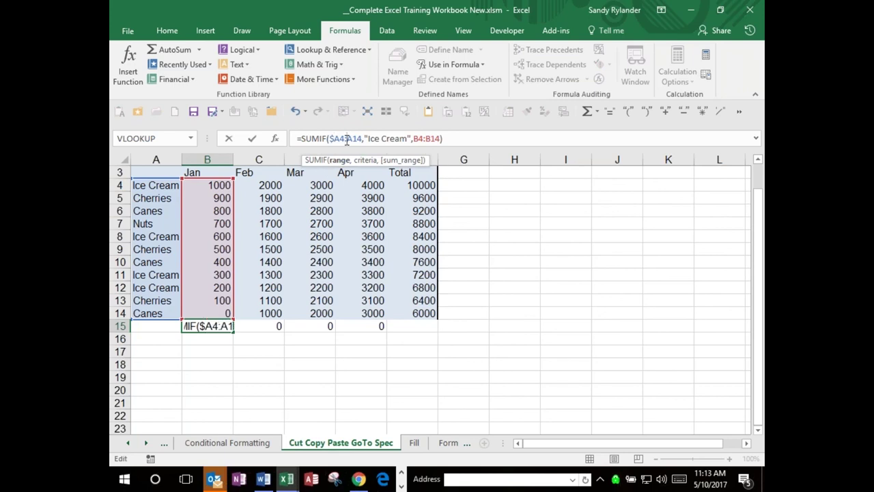
pyautogui.write('$')
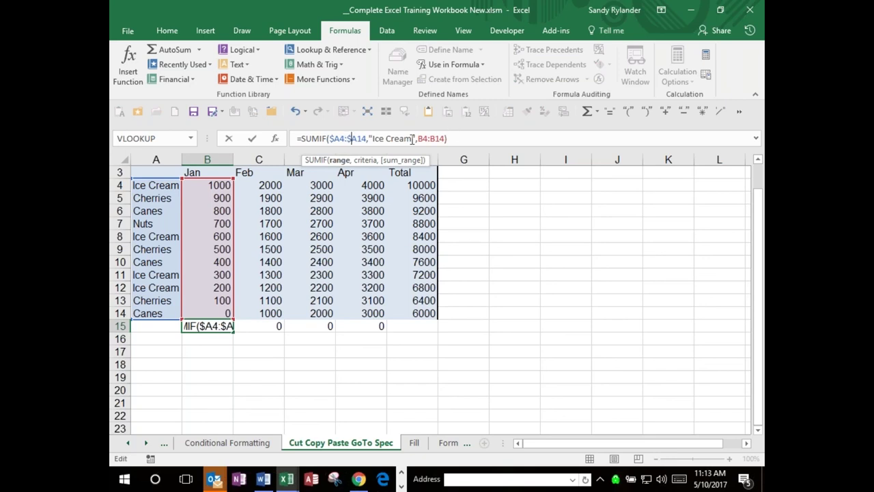
pyautogui.click(348, 139)
pyautogui.click(252, 139)
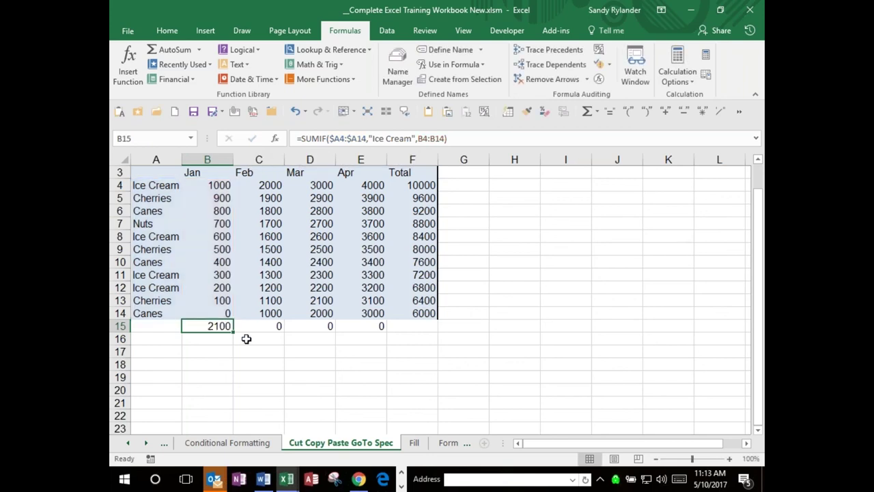
pyautogui.moveTo(233, 330); pyautogui.dragTo(388, 331)
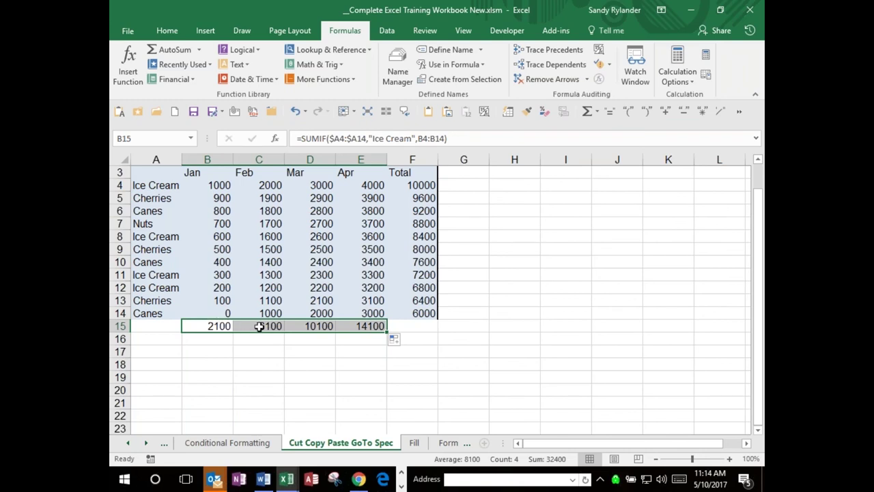
# Step: Label the totals row "Ice Cream Total" in A15 and widen column A to fit the label
pyautogui.moveTo(359, 327); pyautogui.dragTo(308, 327)
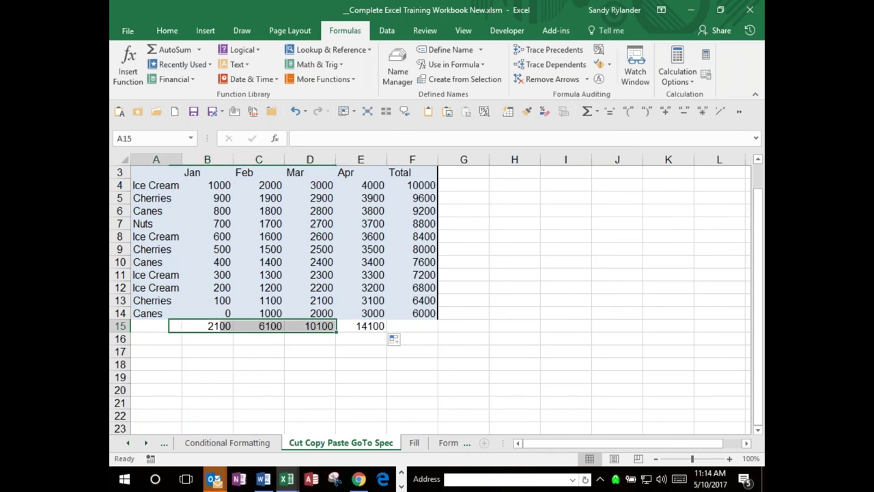
pyautogui.click(156, 326)
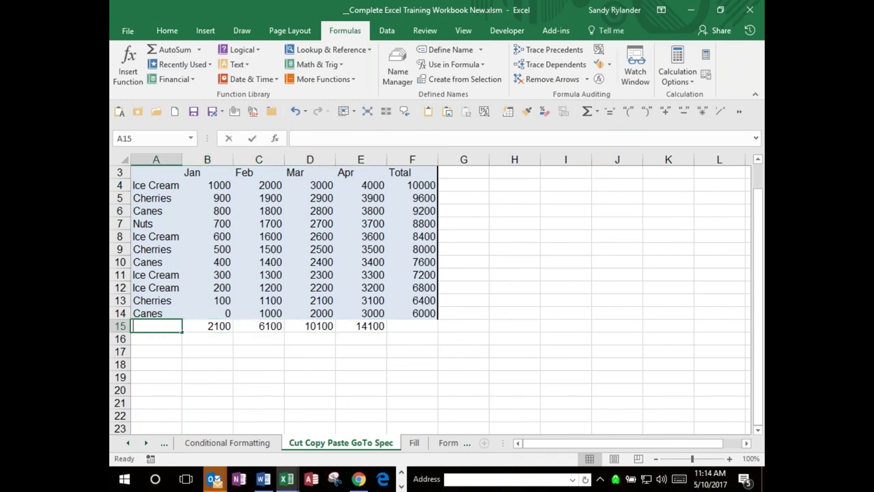
pyautogui.write('Ice Cream')
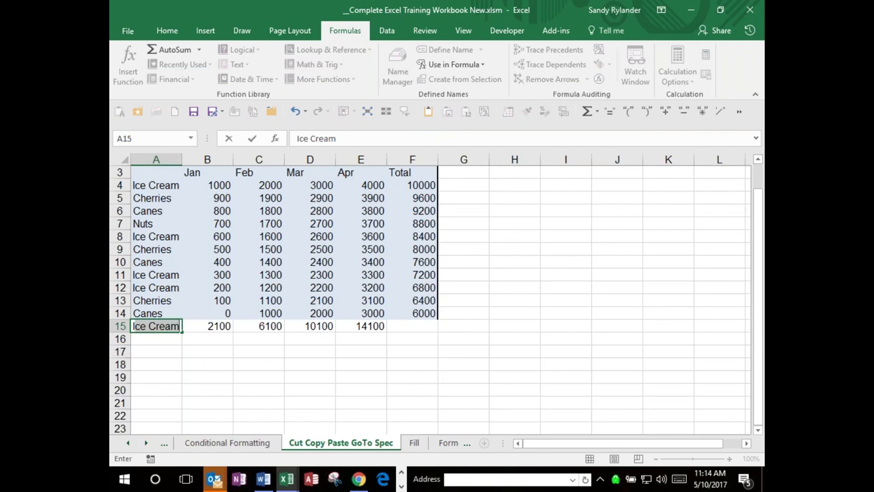
pyautogui.hotkey('ctrl', 'Return')
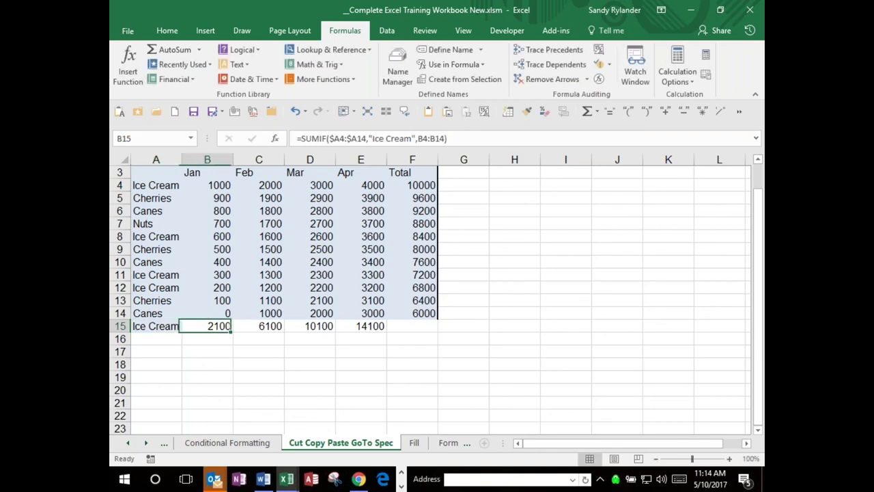
pyautogui.click(155, 326)
pyautogui.press('F2')
pyautogui.write('To')
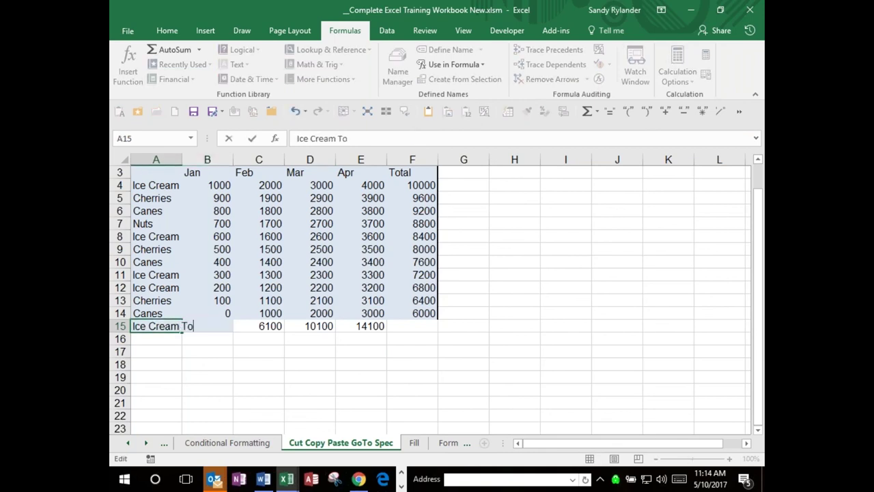
pyautogui.write('tal')
pyautogui.press('Return')
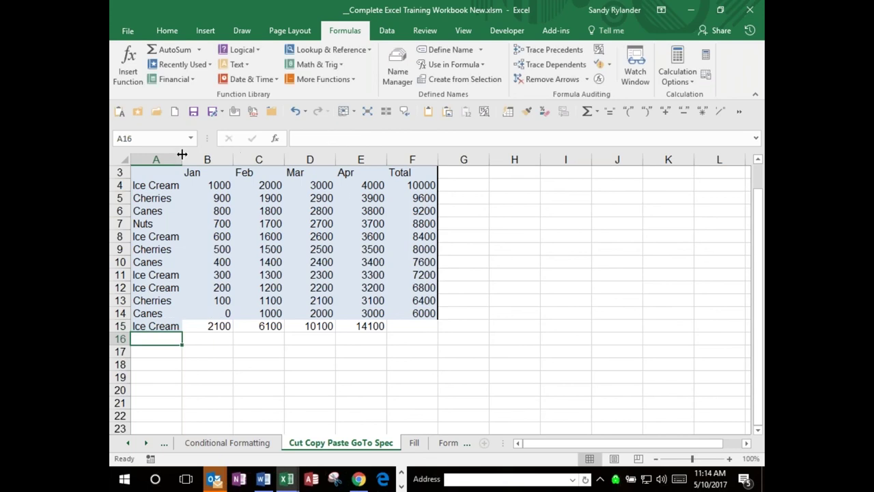
pyautogui.moveTo(181, 155); pyautogui.dragTo(208, 155)
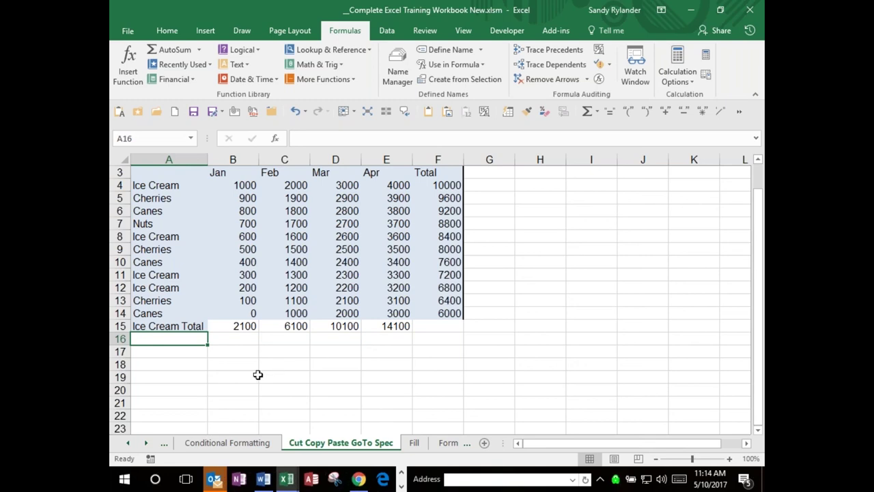
# Step: Switch to the VLookup SumIf worksheet using the list of all sheets
pyautogui.rightClick(134, 441)
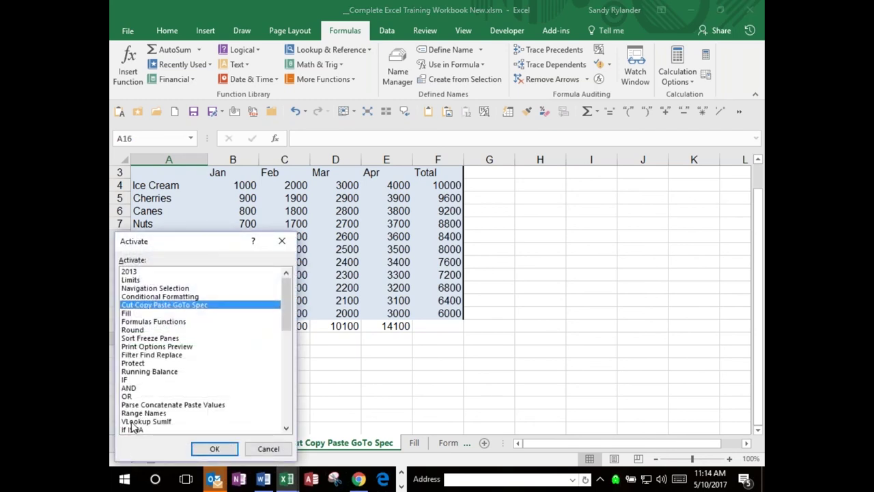
pyautogui.click(133, 423)
pyautogui.doubleClick(133, 422)
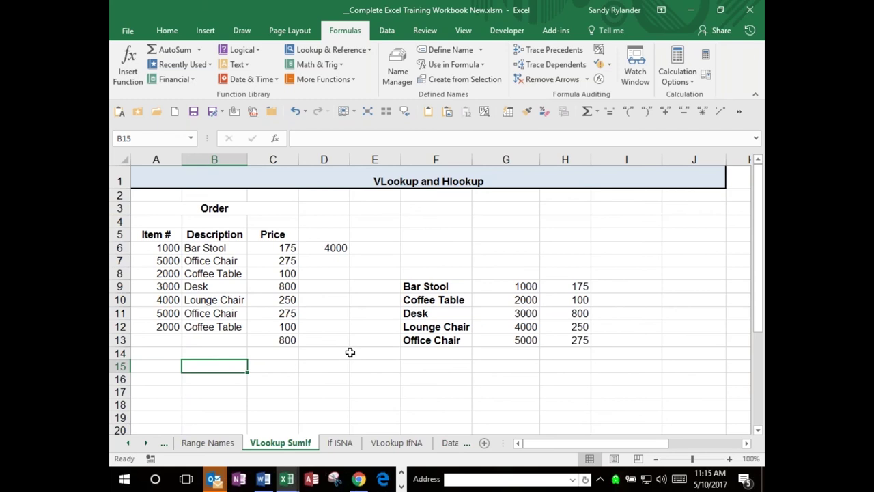
# Step: Select the furniture lookup table F9:H13 and step through the Bar Stool row's description, item number and price
pyautogui.click(418, 286)
pyautogui.moveTo(418, 286); pyautogui.dragTo(558, 338)
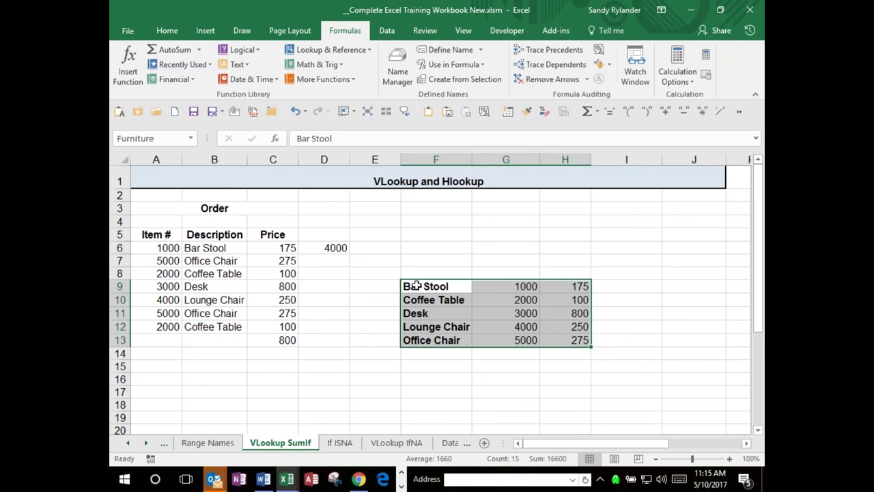
pyautogui.click(418, 286)
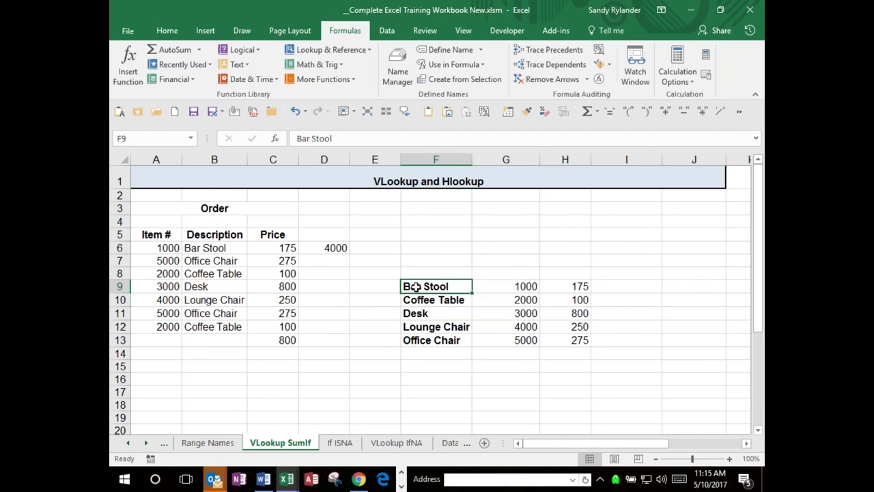
pyautogui.press('Right')
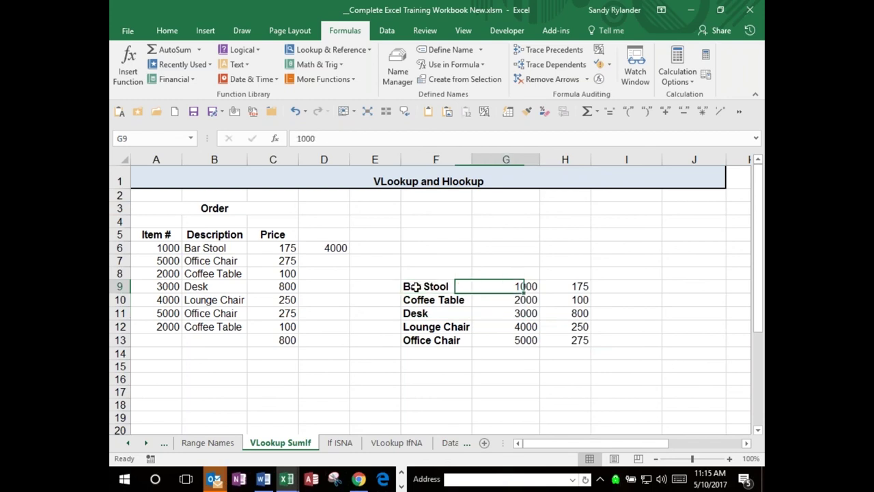
pyautogui.press('Right')
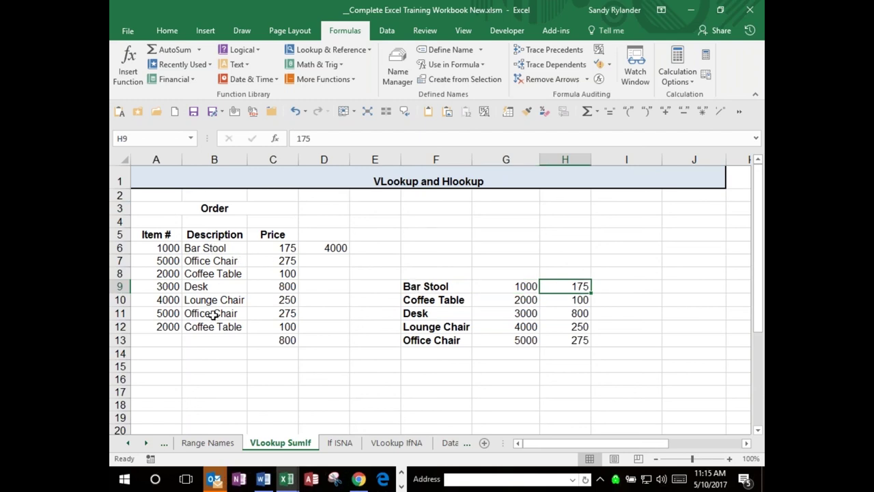
# Step: Clear the first order description in B6 and re-enter "Bar Stool" to demonstrate the item number and price lookups
pyautogui.click(221, 248)
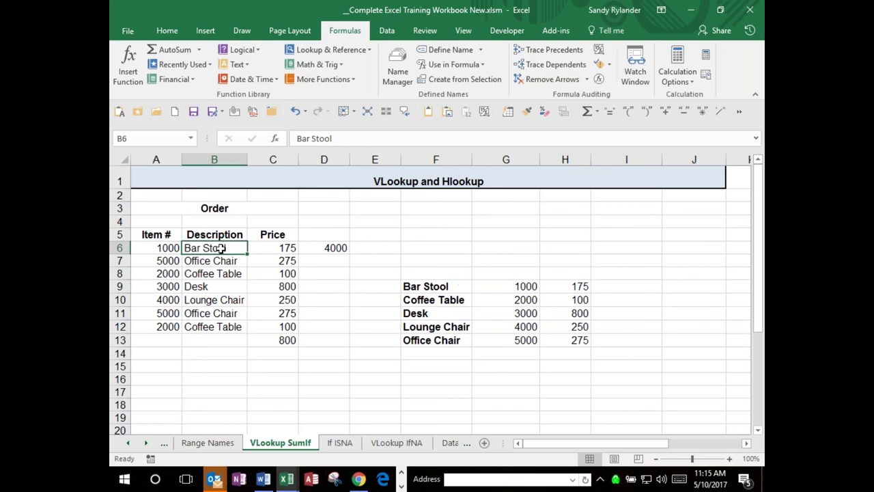
pyautogui.press('Delete')
pyautogui.write('B')
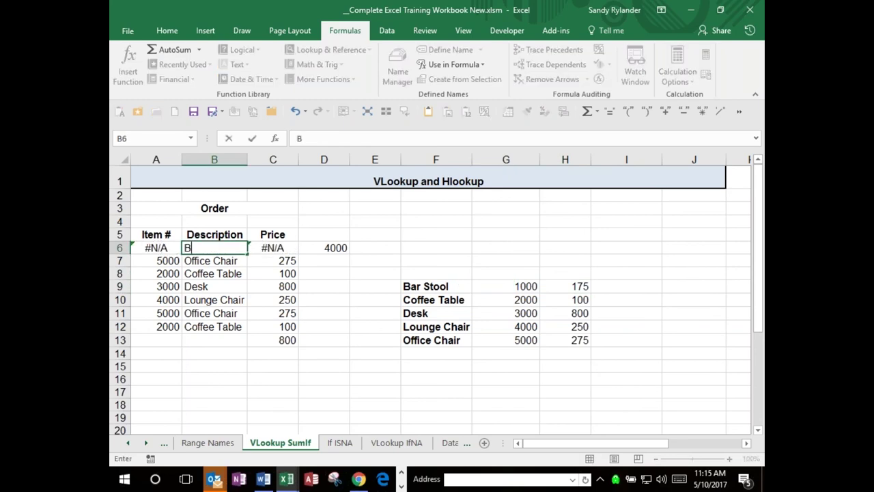
pyautogui.write('ar Stool')
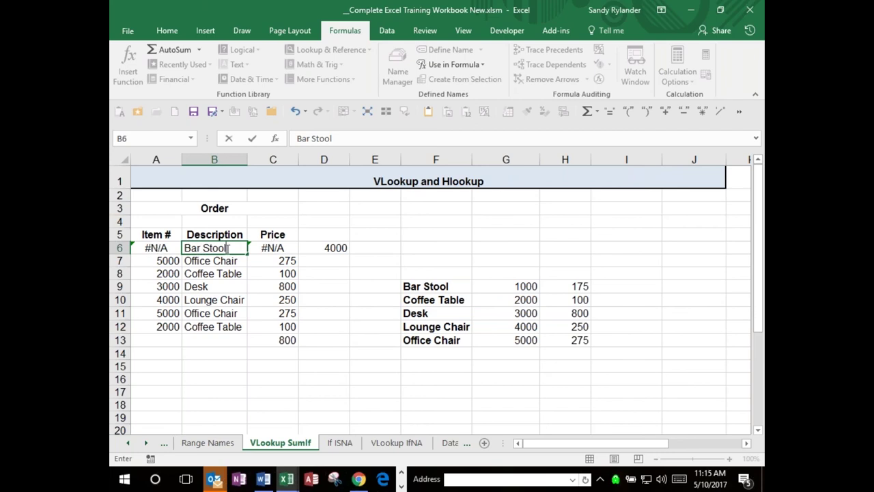
pyautogui.press('Return')
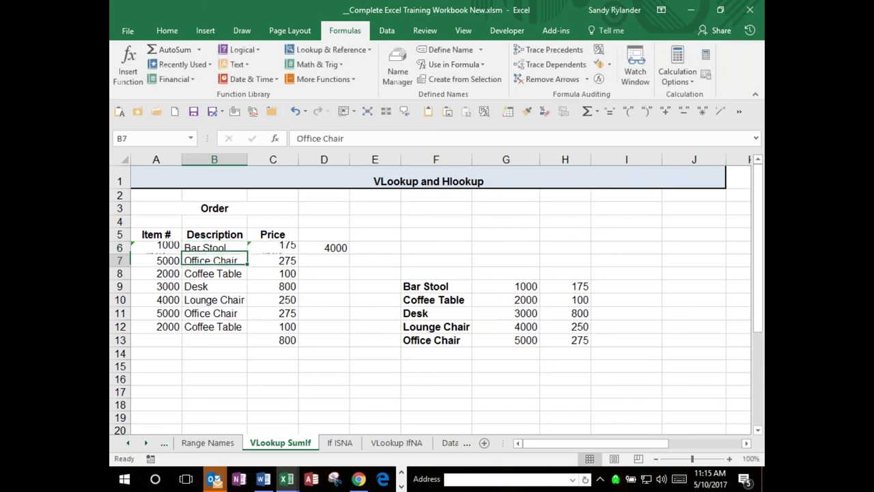
# Step: Compare the order's Bar Stool entry and item number formulas with the furniture lookup table F9:H13
pyautogui.click(225, 247)
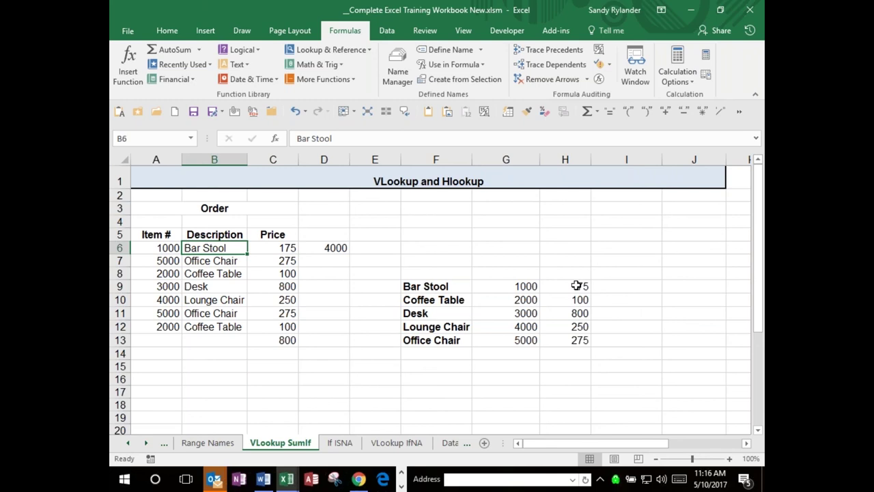
pyautogui.click(437, 287)
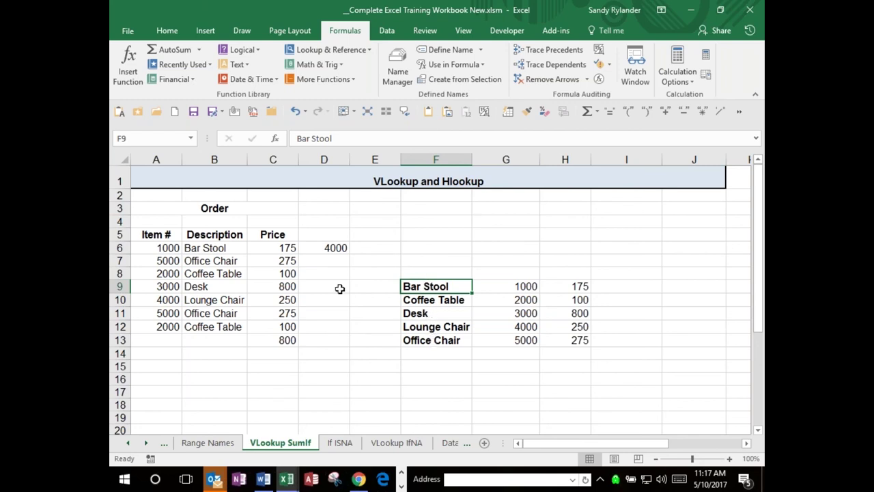
pyautogui.click(173, 247)
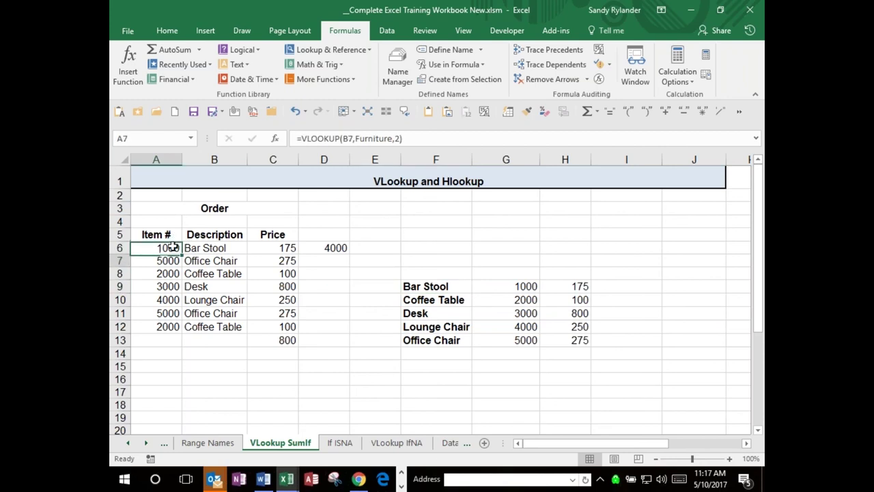
pyautogui.press('Down')
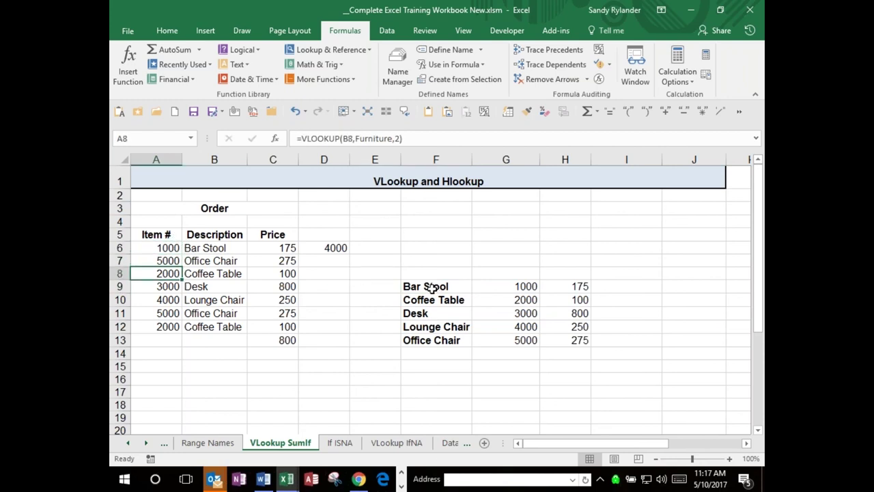
pyautogui.moveTo(431, 288); pyautogui.dragTo(575, 342)
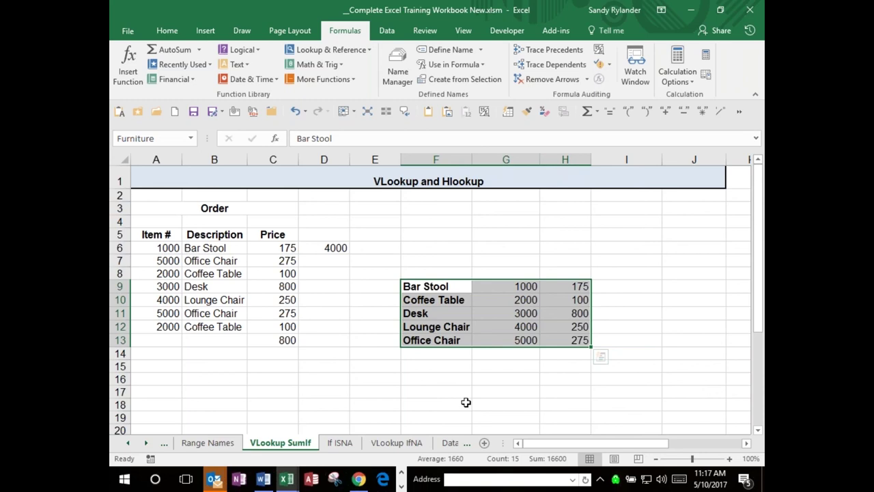
# Step: Examine the VLOOKUP formula in A6, tracing its lookup value in B6 and the first entry of the Furniture table
pyautogui.click(171, 250)
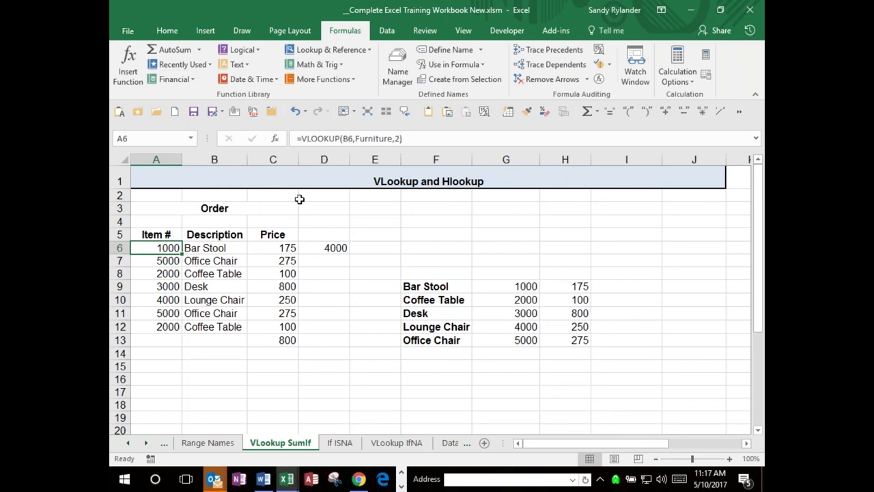
pyautogui.doubleClick(156, 247)
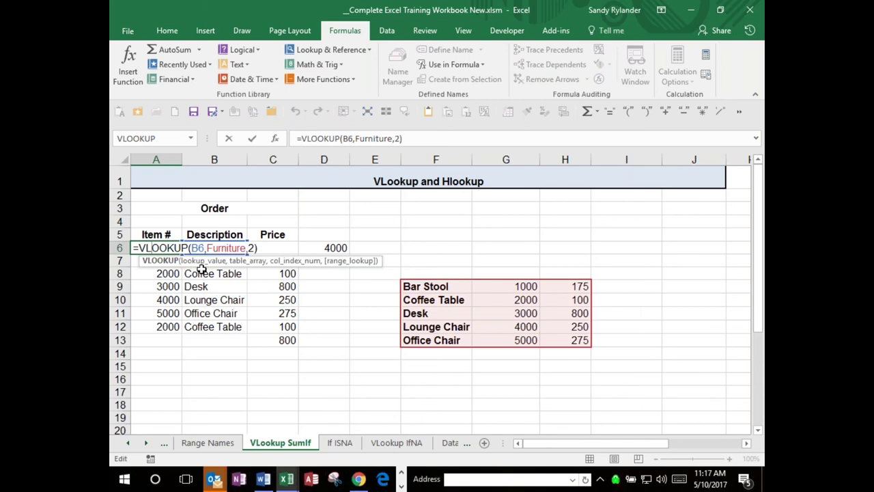
pyautogui.hotkey('ctrl', 'Return')
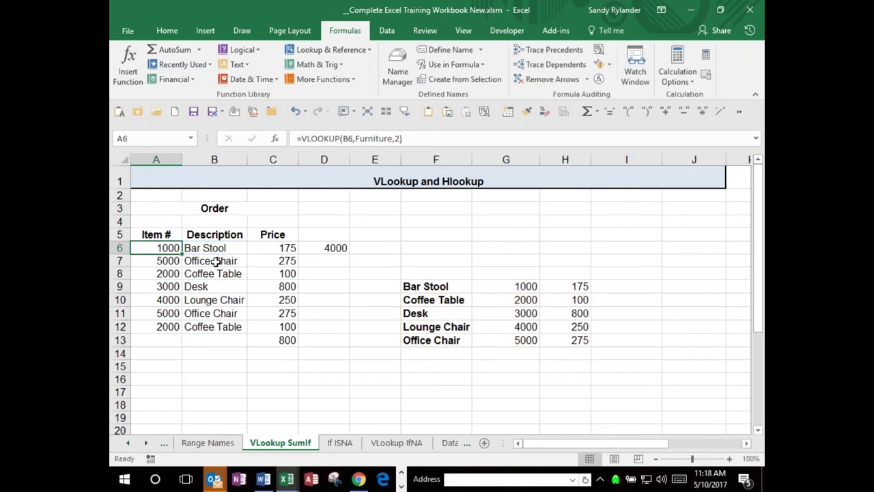
pyautogui.click(214, 250)
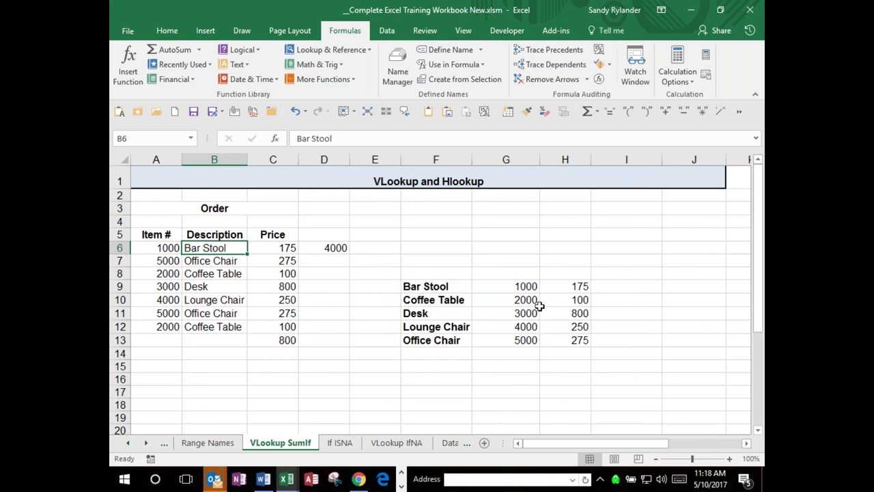
pyautogui.click(157, 248)
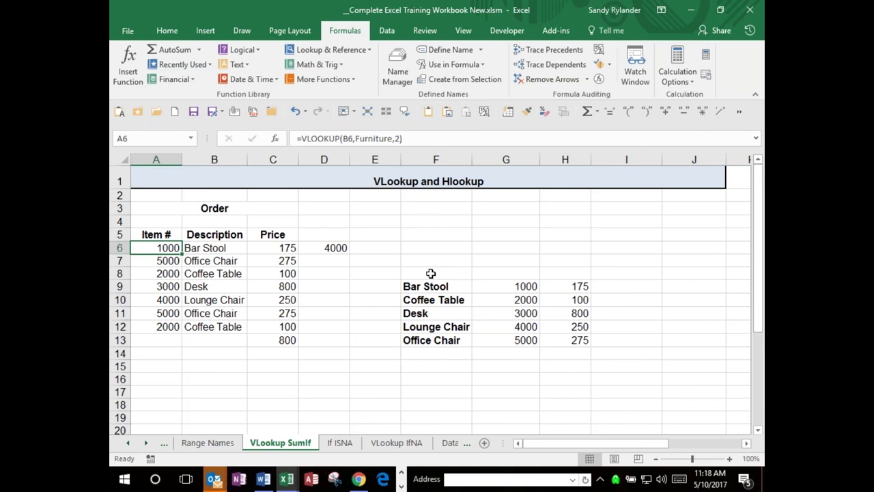
pyautogui.click(413, 286)
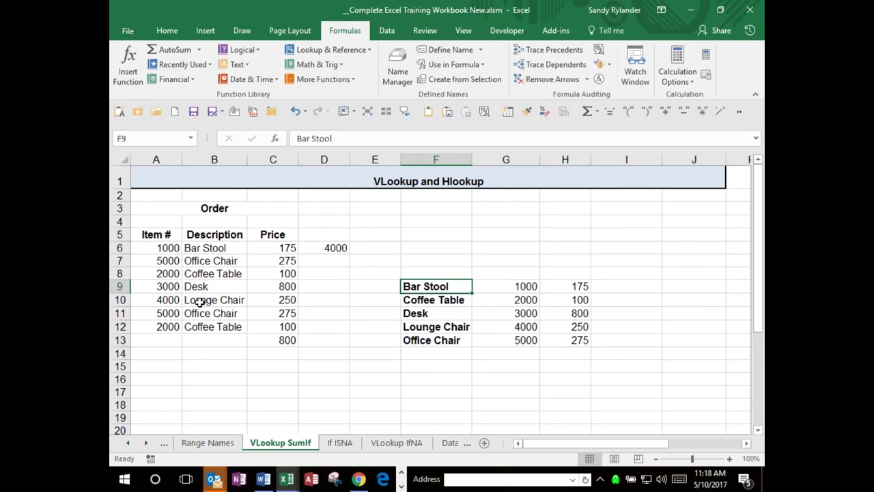
# Step: Trace the A6 VLOOKUP from the order's item number to the first and last cells of the furniture lookup table
pyautogui.click(580, 341)
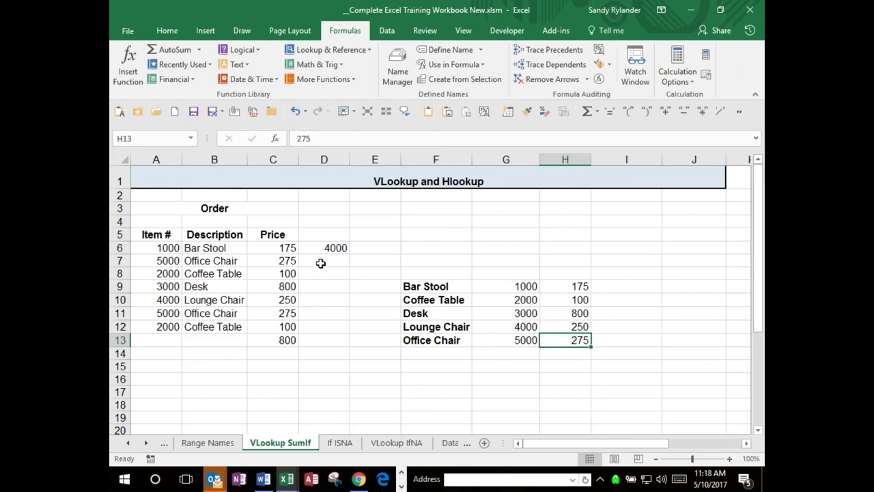
pyautogui.click(174, 248)
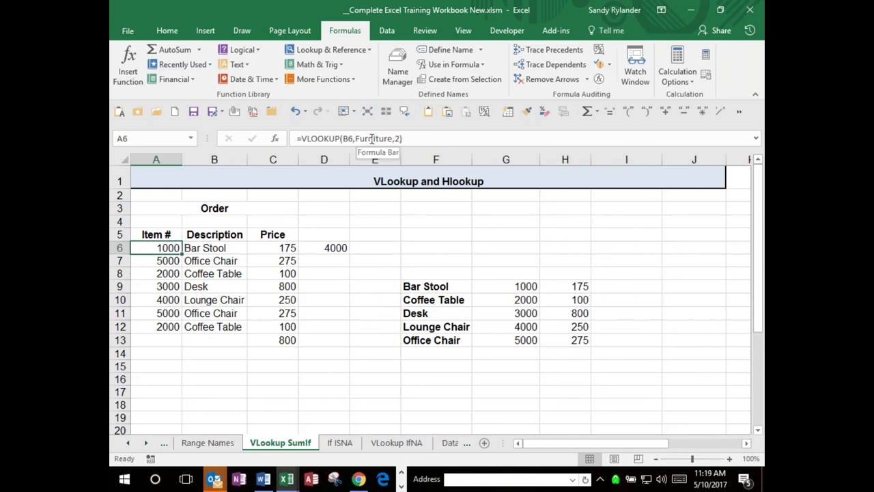
pyautogui.click(466, 276)
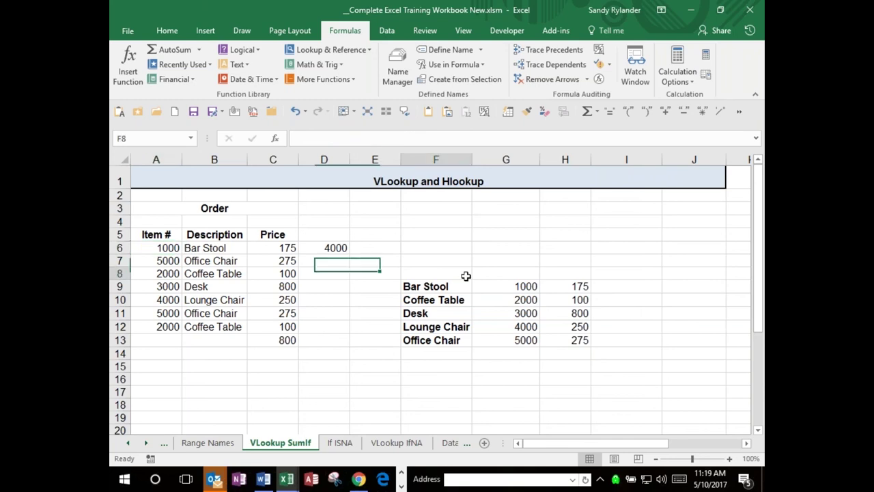
pyautogui.click(424, 286)
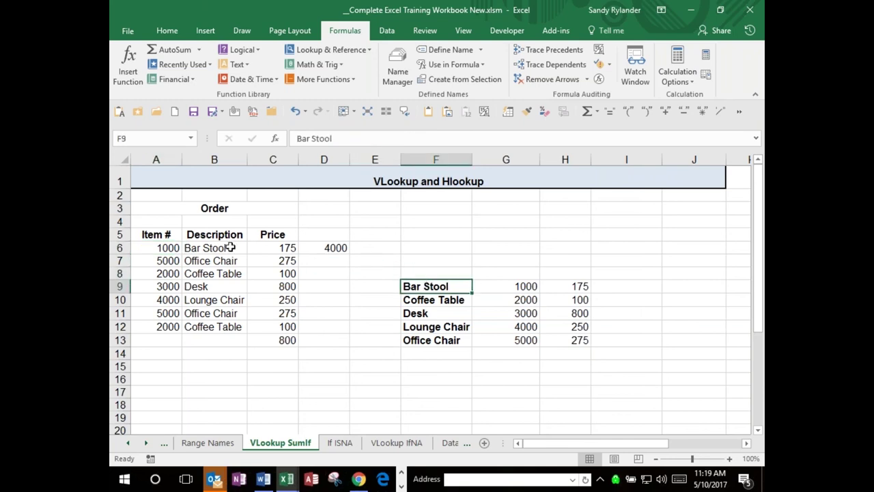
pyautogui.click(158, 251)
pyautogui.click(415, 287)
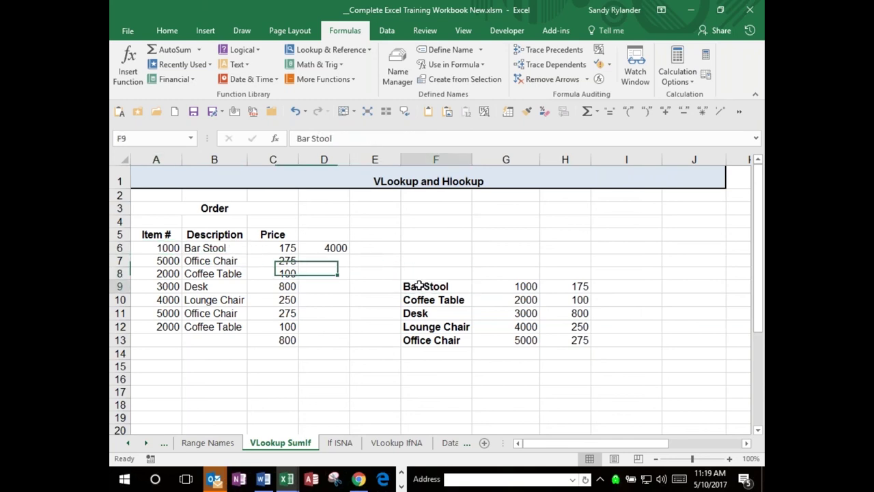
# Step: Select the lookup table F9:H13 and assign it the range name Furniture
pyautogui.moveTo(441, 293); pyautogui.dragTo(577, 340)
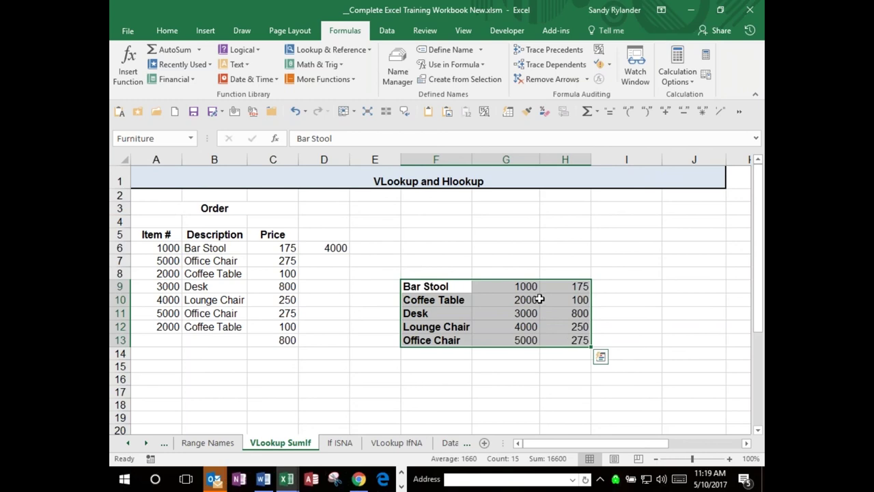
pyautogui.click(163, 139)
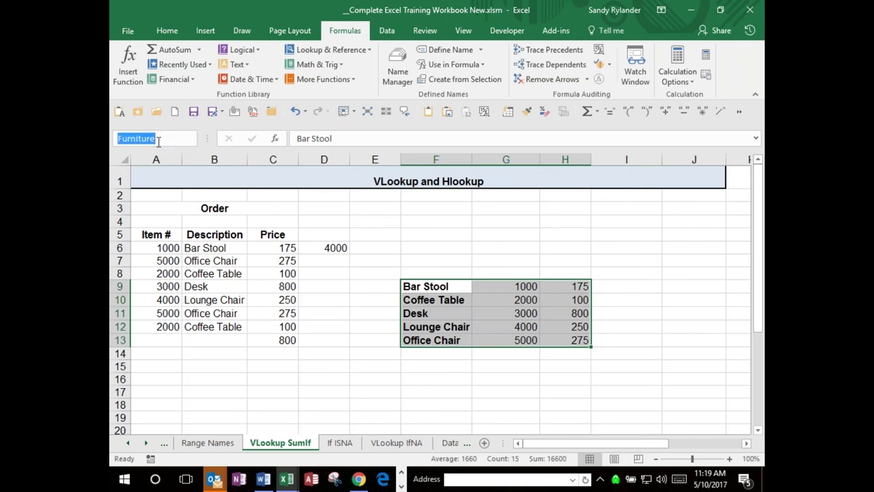
pyautogui.write('F')
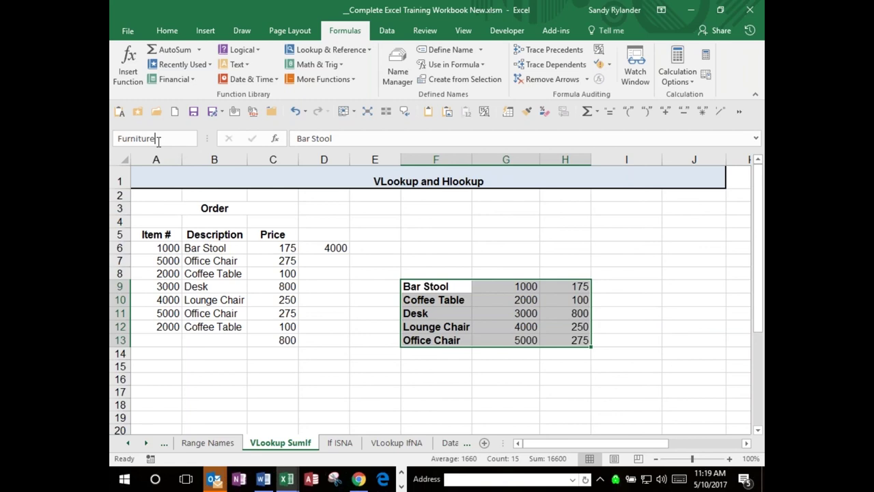
pyautogui.press('Return')
pyautogui.press('Return')
# Step: Review how the VLOOKUP formula in A6 uses the description in B6 as its lookup value
pyautogui.click(170, 249)
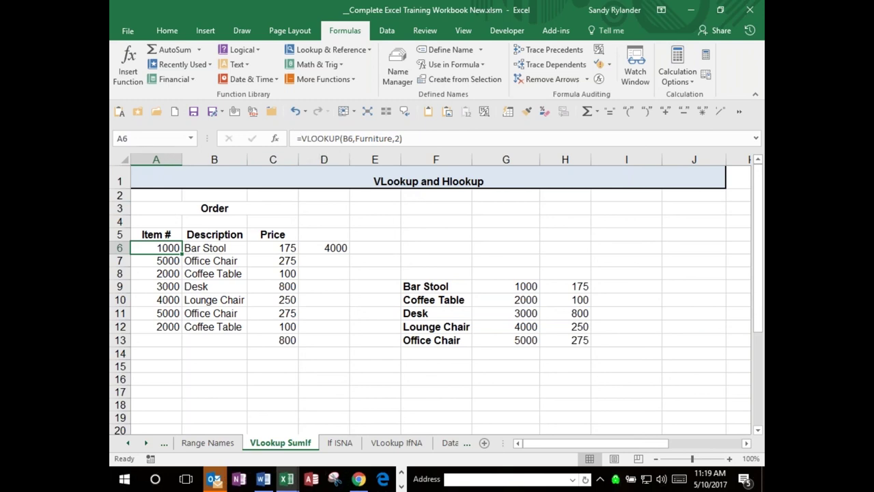
pyautogui.click(222, 248)
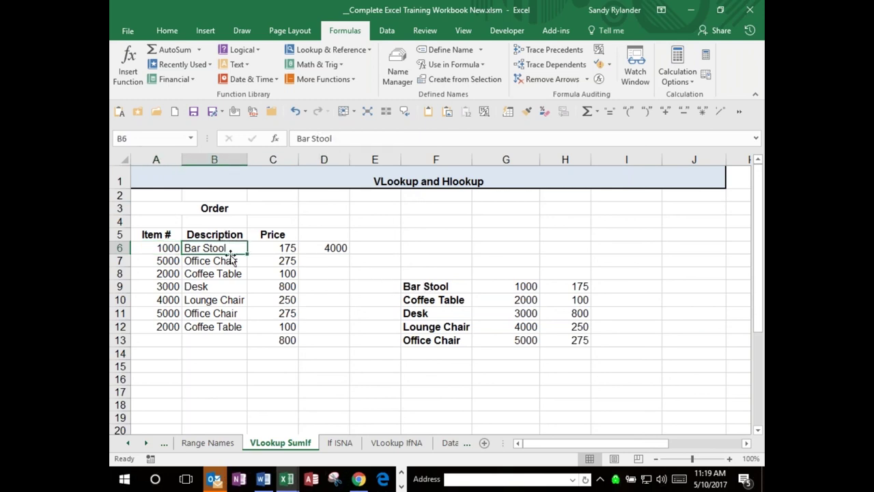
pyautogui.click(156, 247)
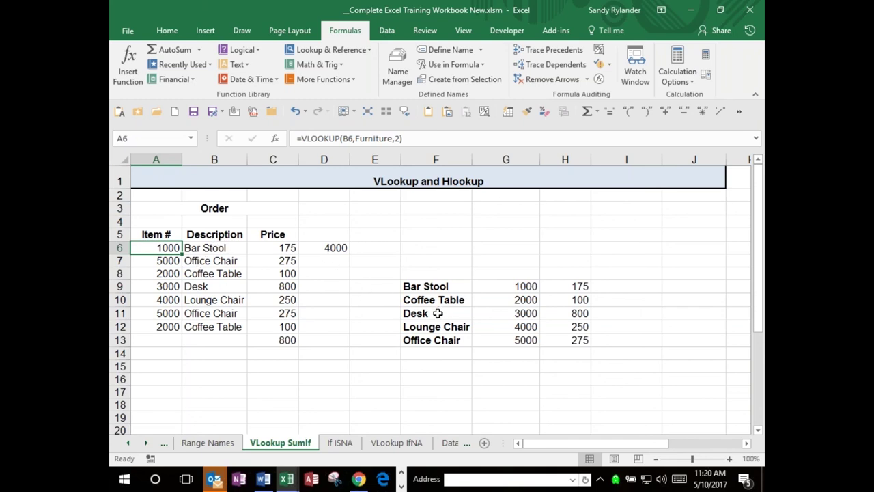
# Step: Number the furniture table's columns 1, 2 and 3 in cells F8, G8 and H8
pyautogui.doubleClick(430, 272)
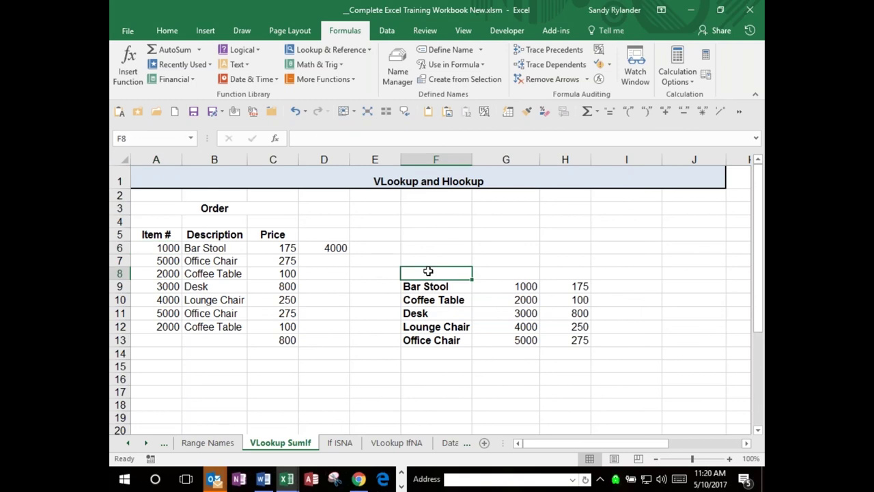
pyautogui.write('1')
pyautogui.press('Tab')
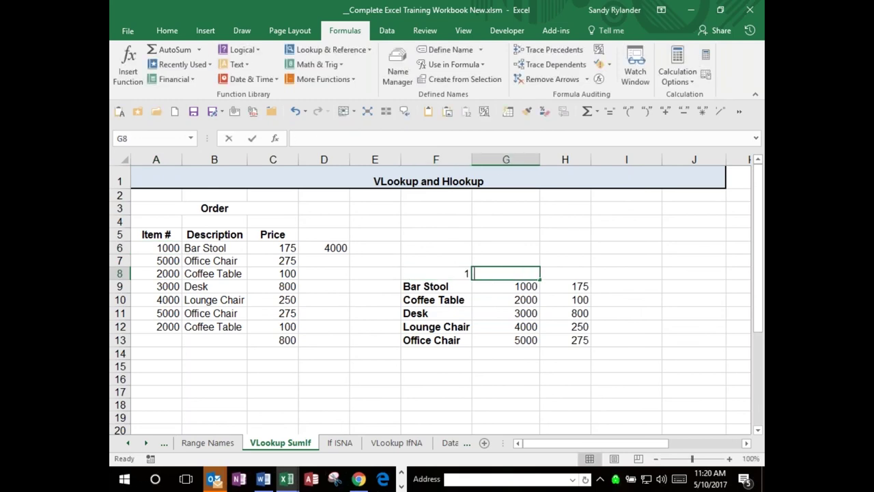
pyautogui.write('2')
pyautogui.press('Tab')
pyautogui.write('3')
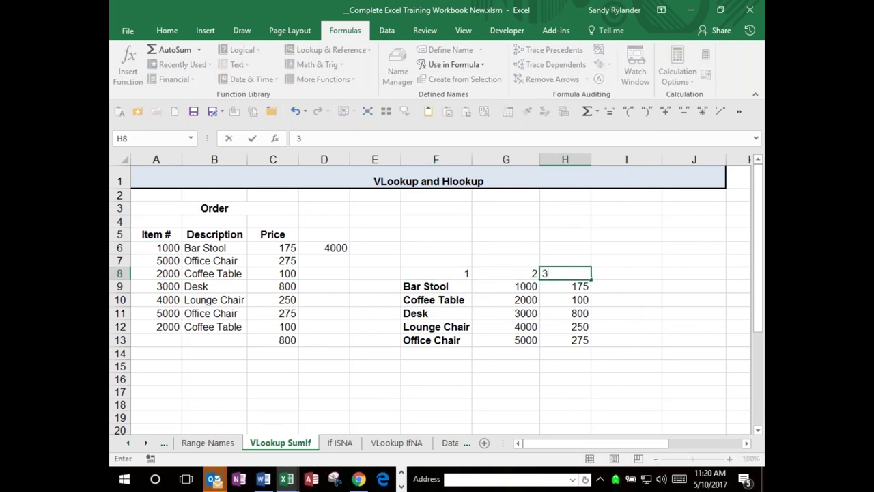
pyautogui.press('Return')
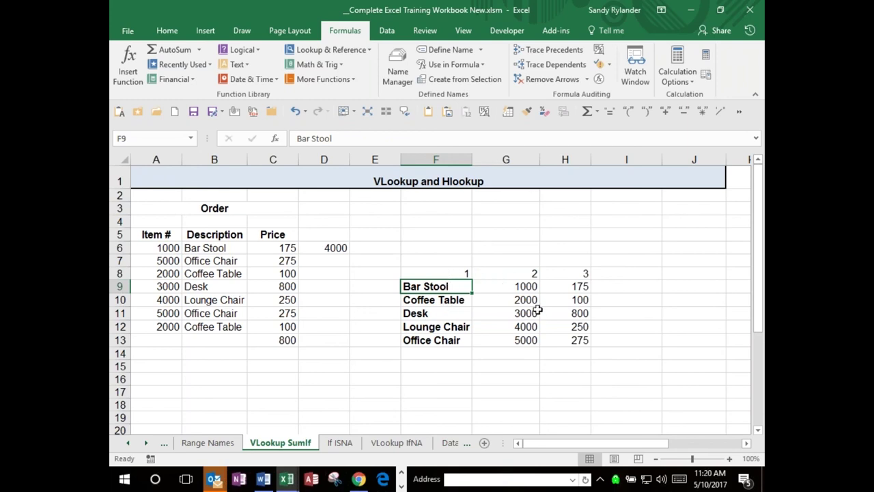
# Step: Compare the column index arguments of the item number formula in A6 and the price formula in C6
pyautogui.click(168, 248)
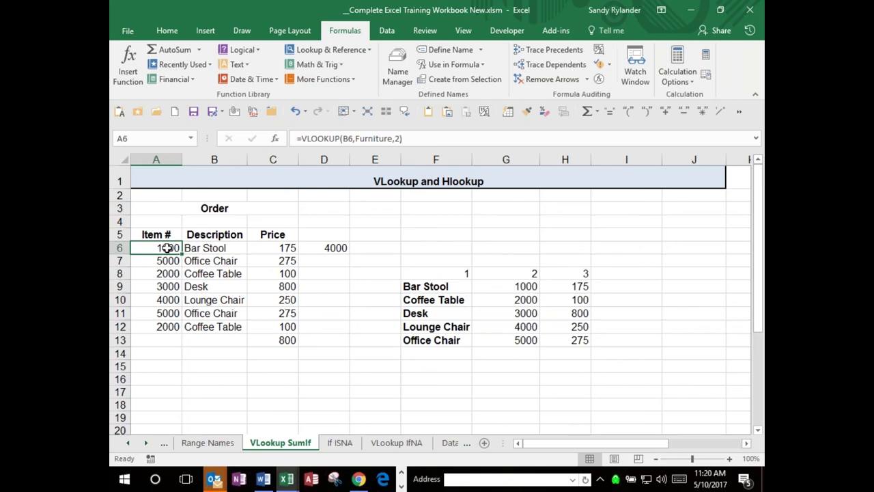
pyautogui.click(291, 250)
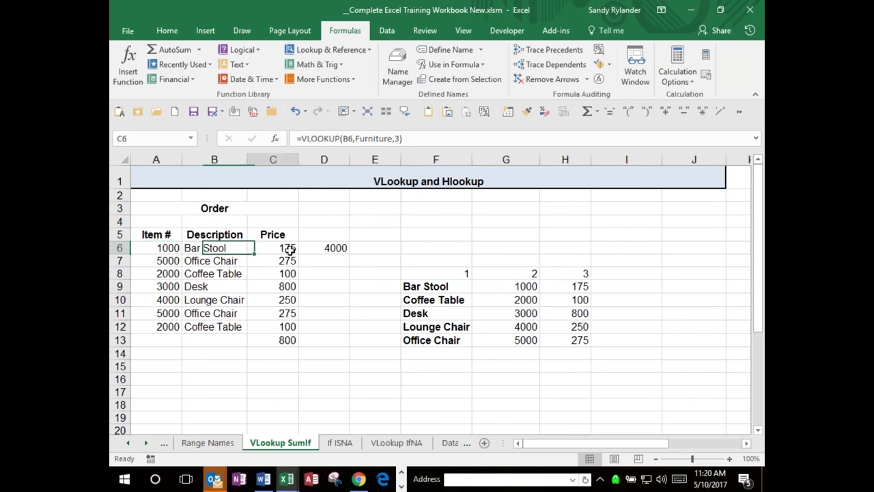
pyautogui.click(171, 249)
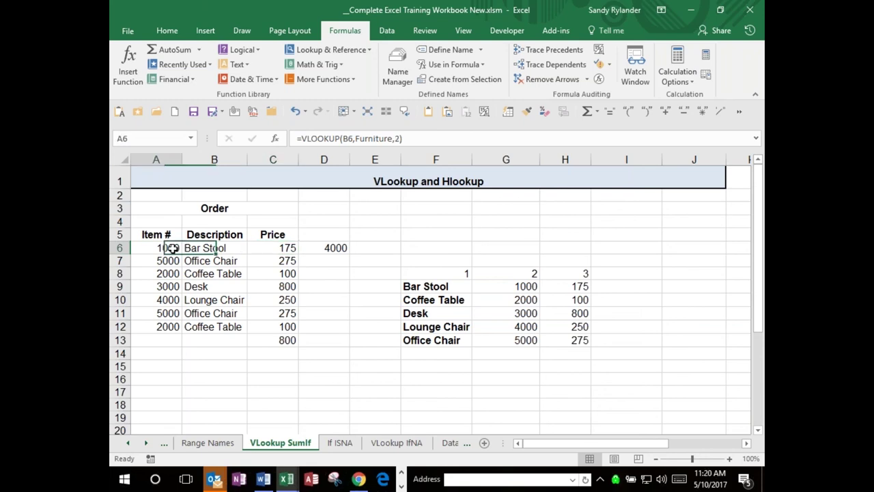
pyautogui.click(269, 249)
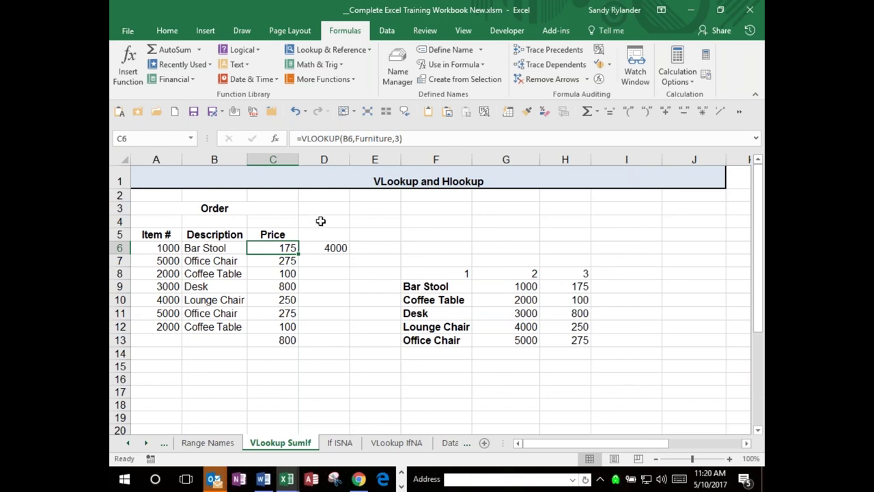
pyautogui.click(165, 247)
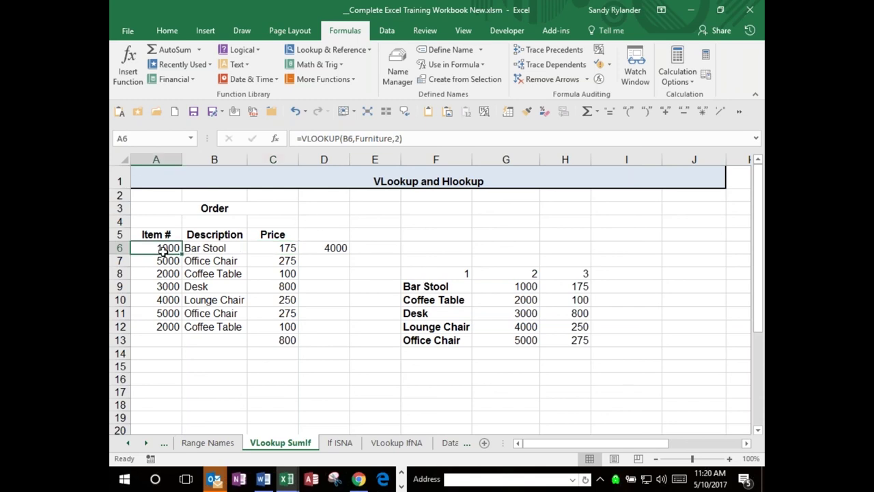
pyautogui.click(283, 246)
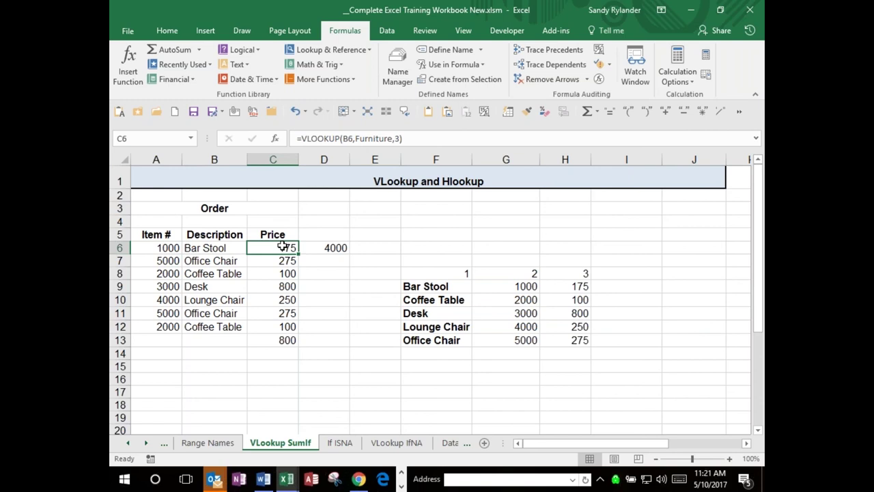
# Step: Clear all the order descriptions in B6:B12
pyautogui.click(206, 247)
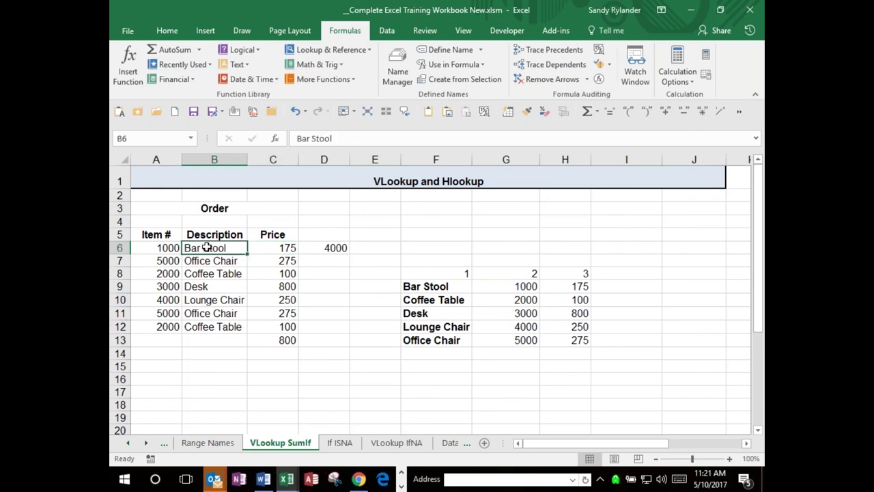
pyautogui.moveTo(206, 247); pyautogui.dragTo(204, 319)
pyautogui.press('Delete')
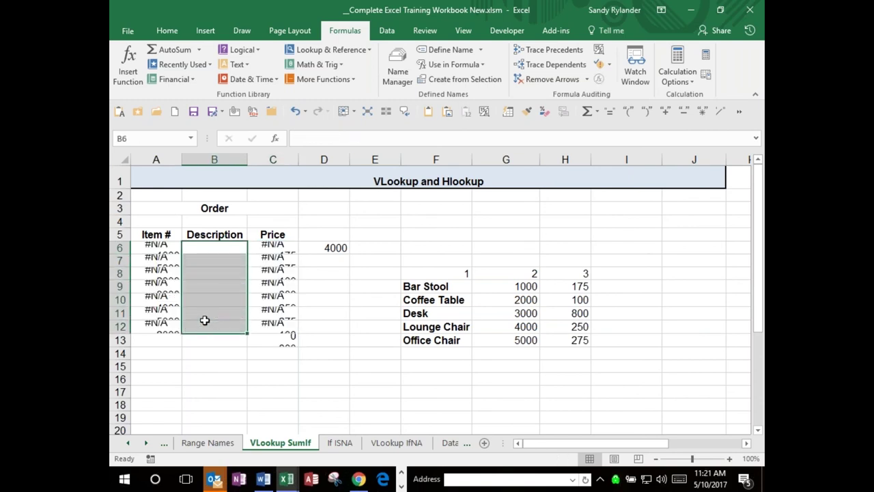
# Step: Enter "Bar Stool" as the first order description in B6
pyautogui.click(221, 250)
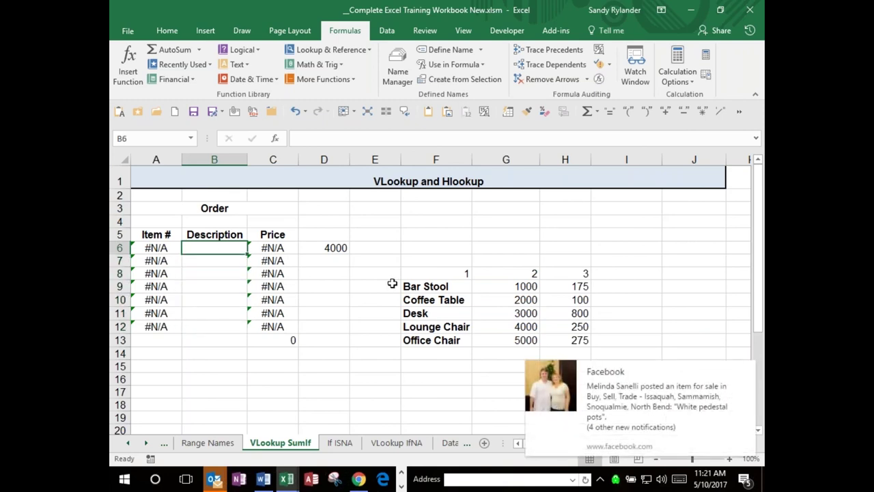
pyautogui.press('F2')
pyautogui.write('Bar')
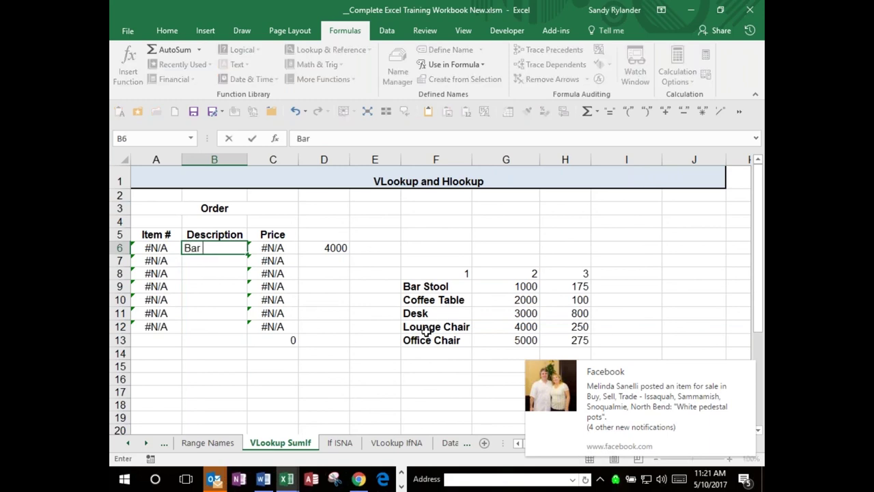
pyautogui.write(' Stool')
pyautogui.press('Return')
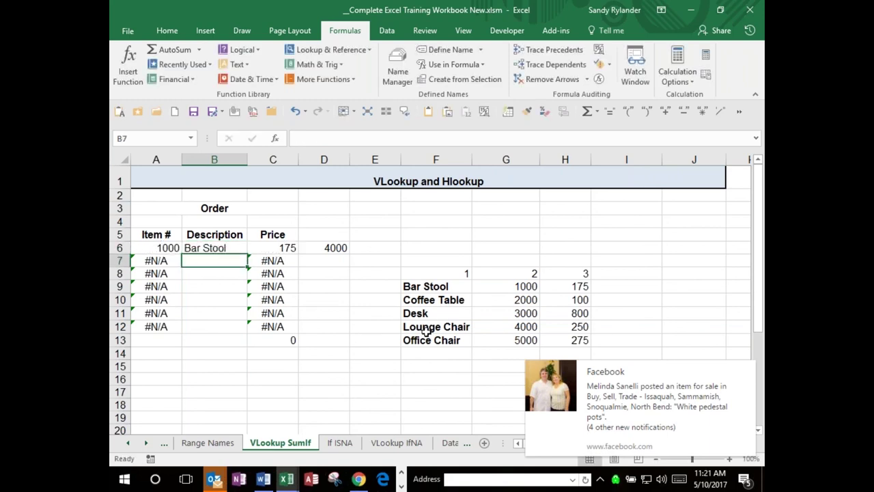
# Step: Enter "Desk" as the second order description in B7 and check both filled order rows
pyautogui.write('Coffee')
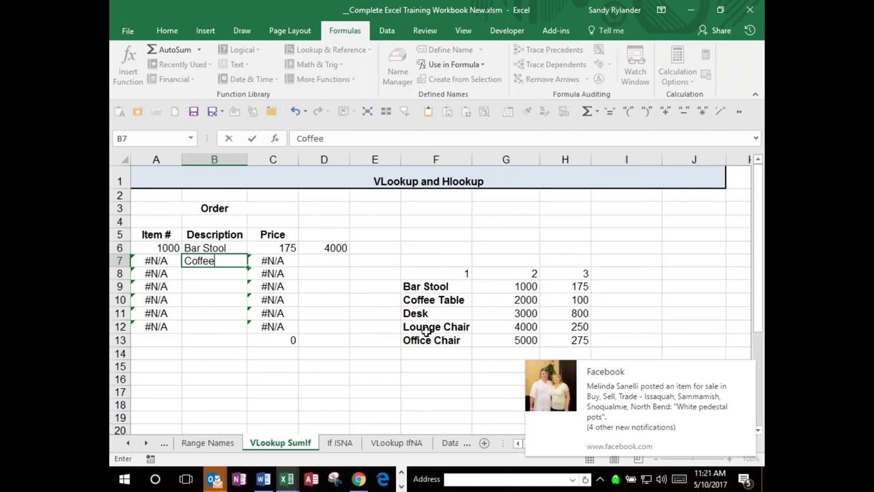
pyautogui.press('BackSpace')
pyautogui.press('BackSpace')
pyautogui.press('BackSpace')
pyautogui.press('BackSpace')
pyautogui.press('BackSpace')
pyautogui.press('BackSpace')
pyautogui.write('Desk')
pyautogui.press('Return')
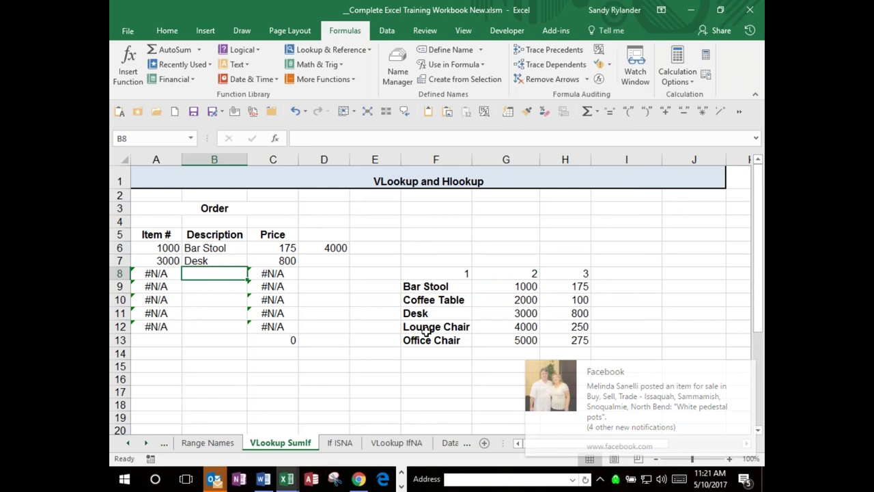
pyautogui.press('Up')
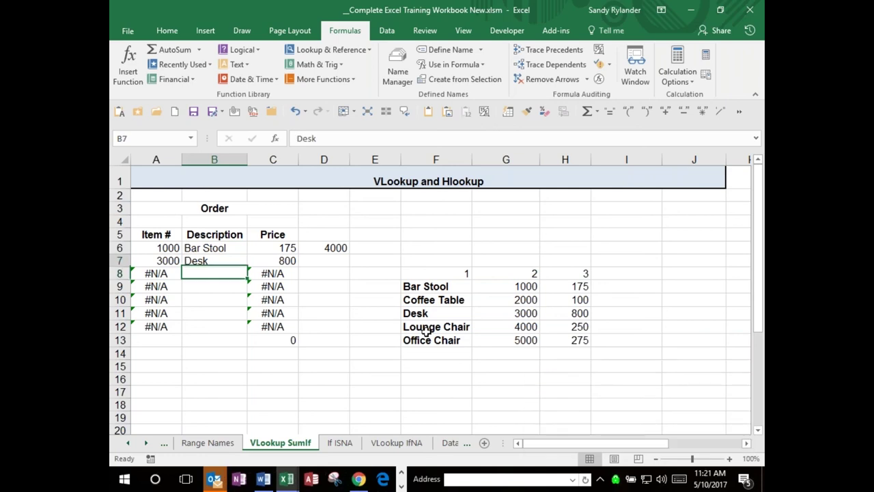
pyautogui.press('Up')
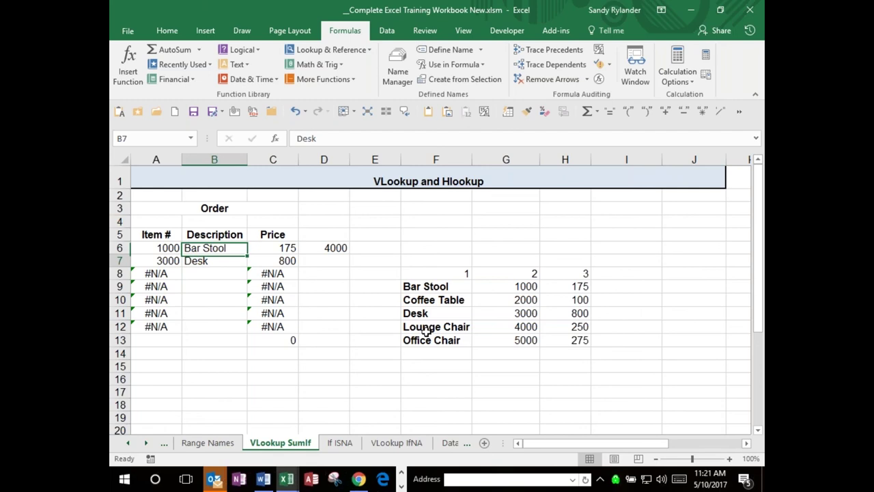
pyautogui.press('Down')
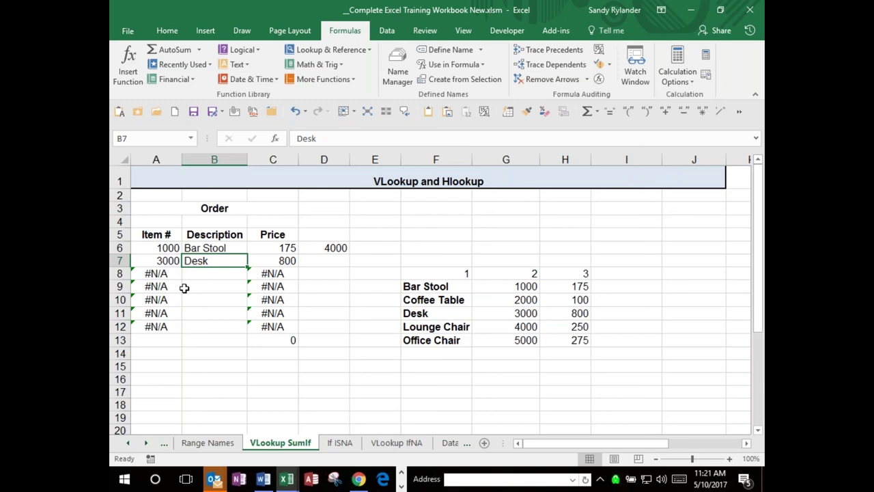
# Step: View the VLOOKUP with ISNA example on the If ISNA sheet, followed by the VLookup IfNA sheet
pyautogui.click(343, 443)
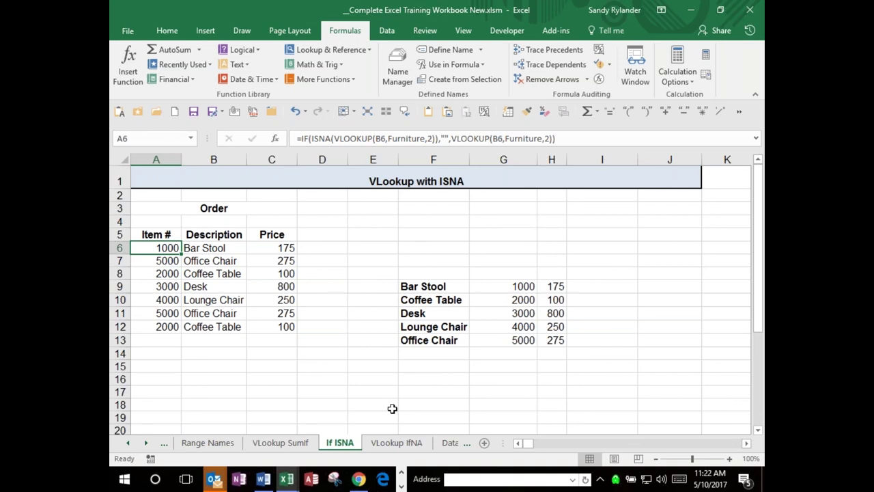
pyautogui.click(386, 444)
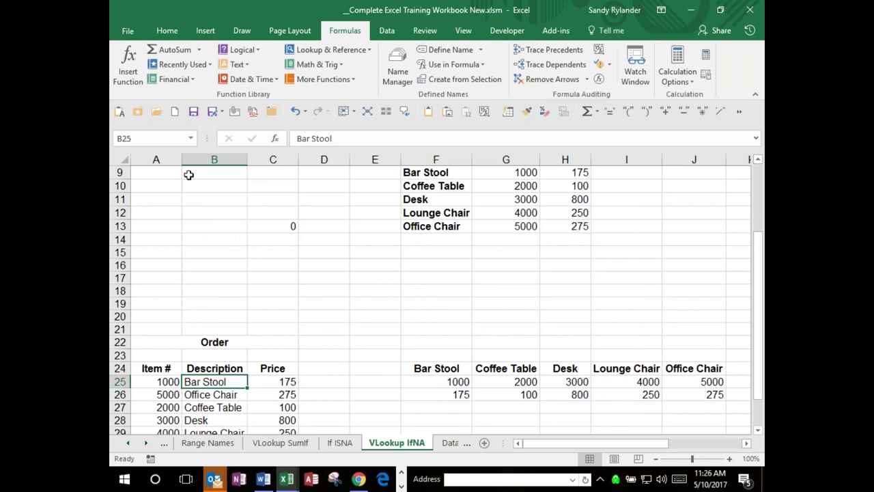
# Step: Create a new blank workbook and enter the month headings January through June in B1:G1
pyautogui.click(175, 111)
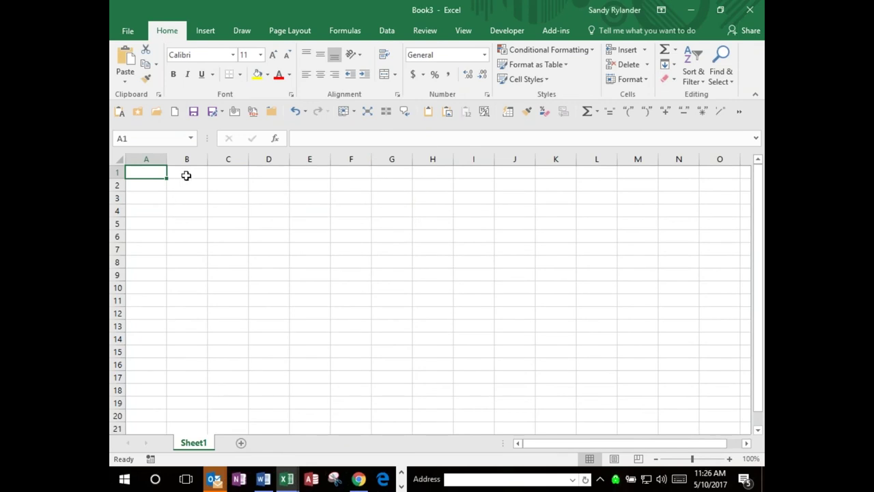
pyautogui.click(186, 178)
pyautogui.write('Janu')
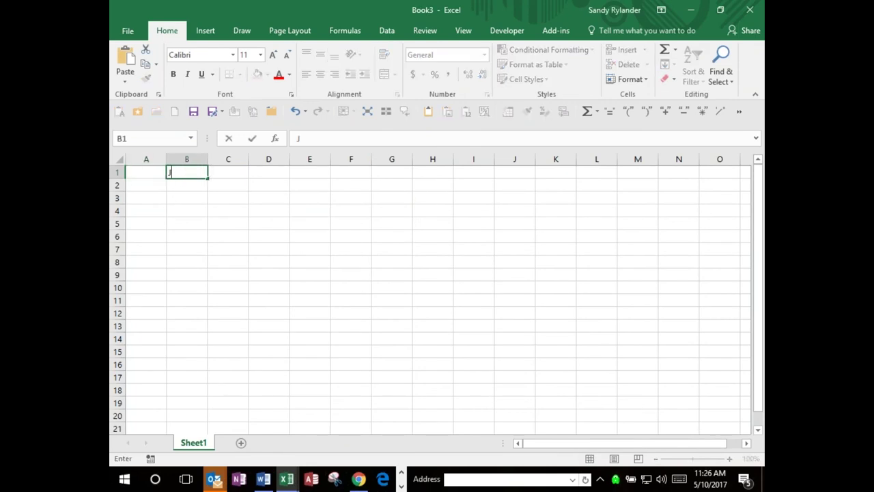
pyautogui.press('BackSpace')
pyautogui.write('uary')
pyautogui.press('Return')
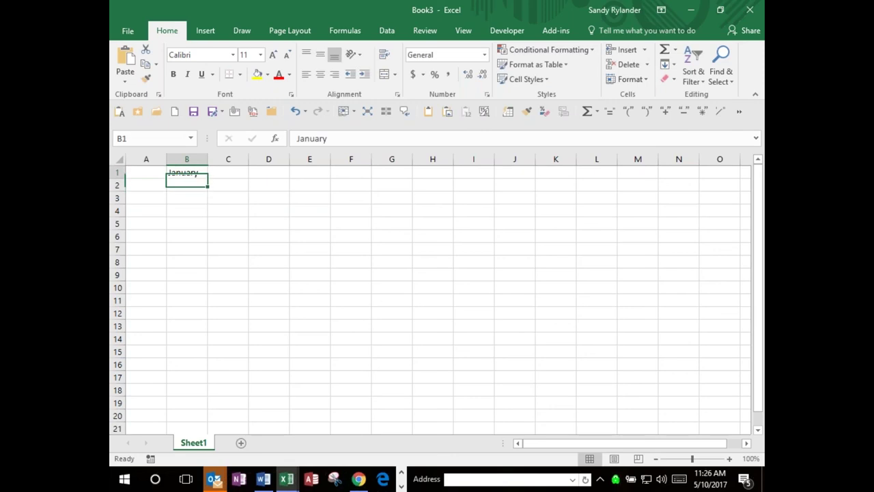
pyautogui.click(185, 171)
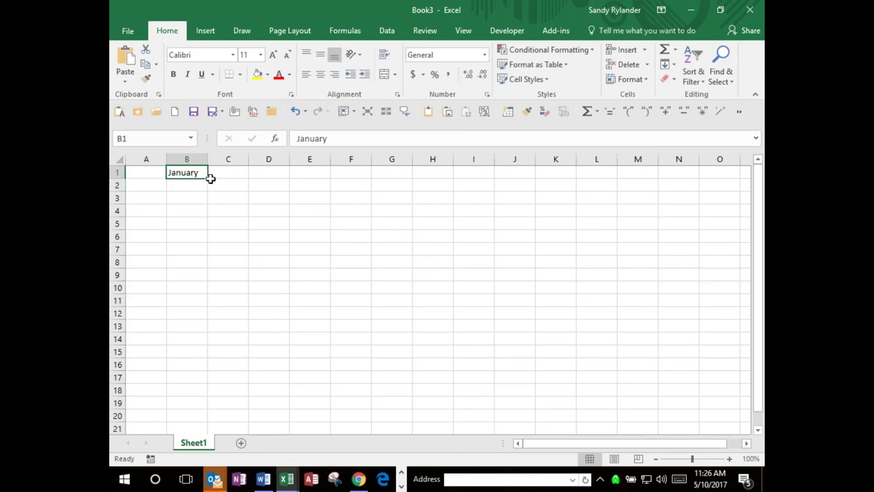
pyautogui.moveTo(208, 178); pyautogui.dragTo(409, 176)
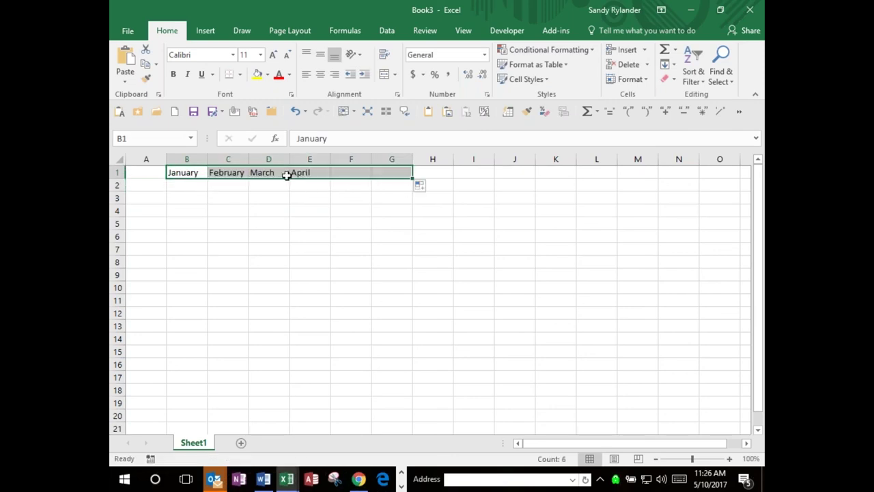
# Step: Enter the row labels Ice Cream, Cherries, Cones and Nuts in A2:A5
pyautogui.click(135, 183)
pyautogui.write('Ice')
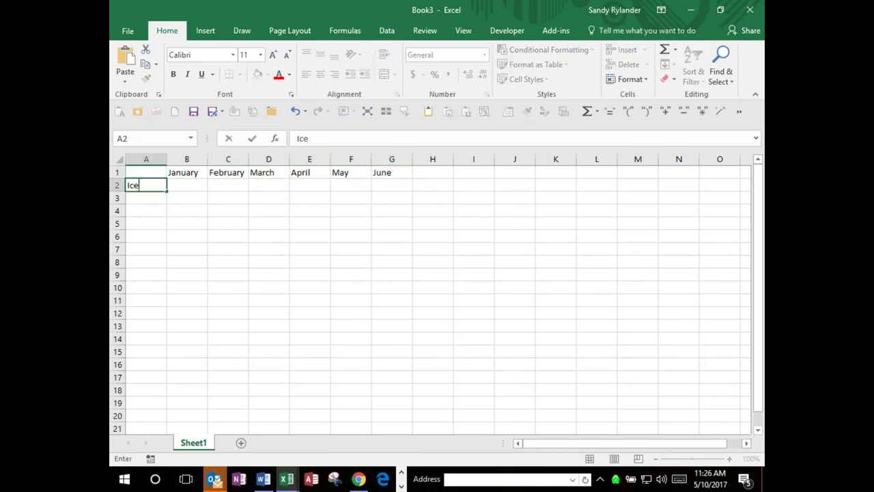
pyautogui.write(' Cream')
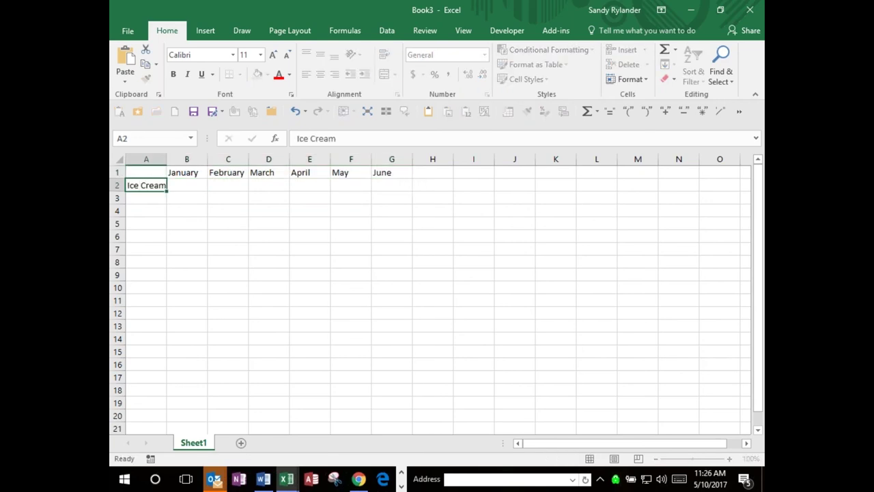
pyautogui.press('Return')
pyautogui.write('Cher')
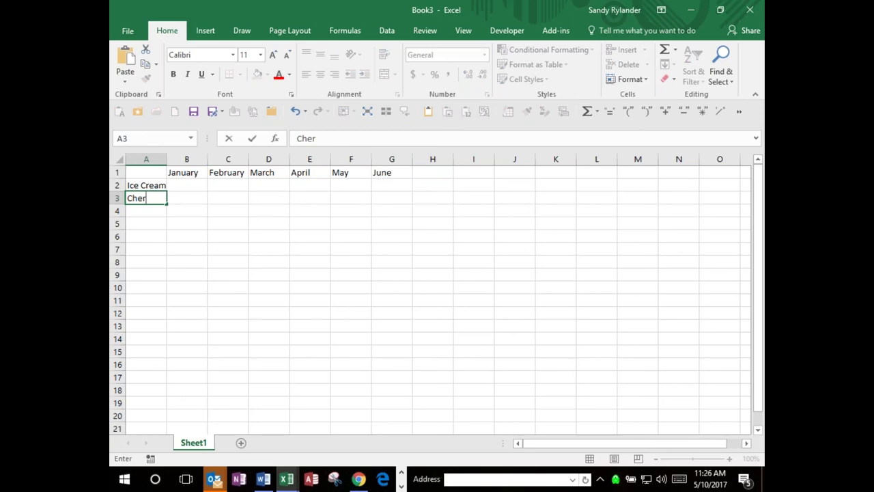
pyautogui.write('ries')
pyautogui.press('Return')
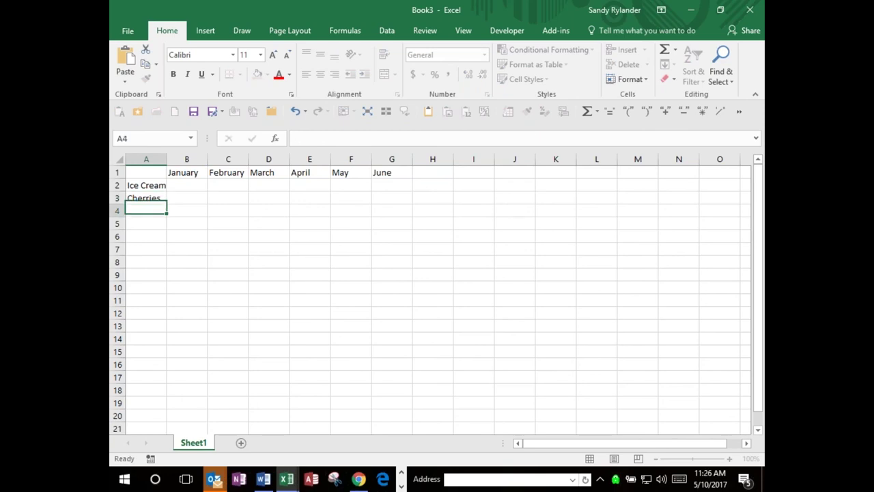
pyautogui.write('Cones')
pyautogui.press('Return')
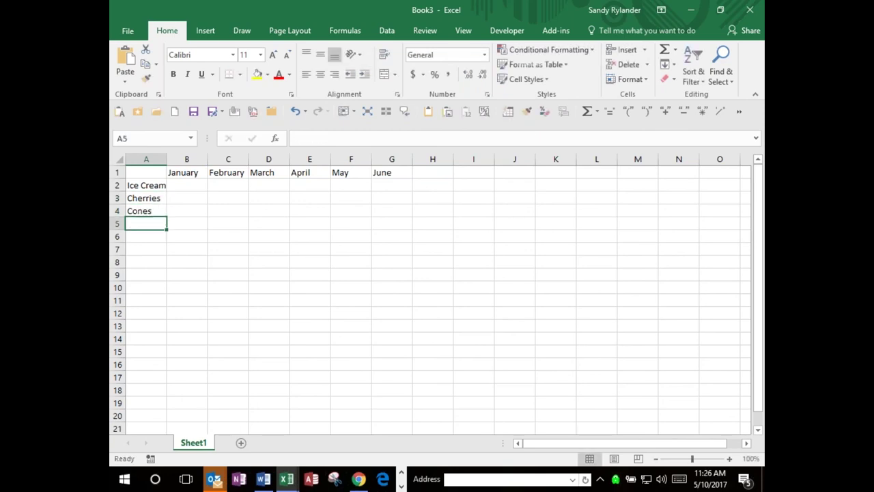
pyautogui.write('Nuts')
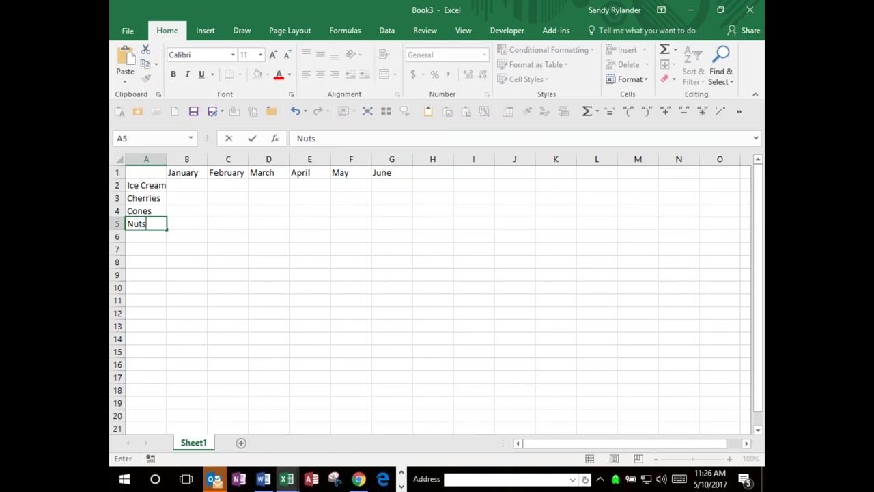
pyautogui.press('Return')
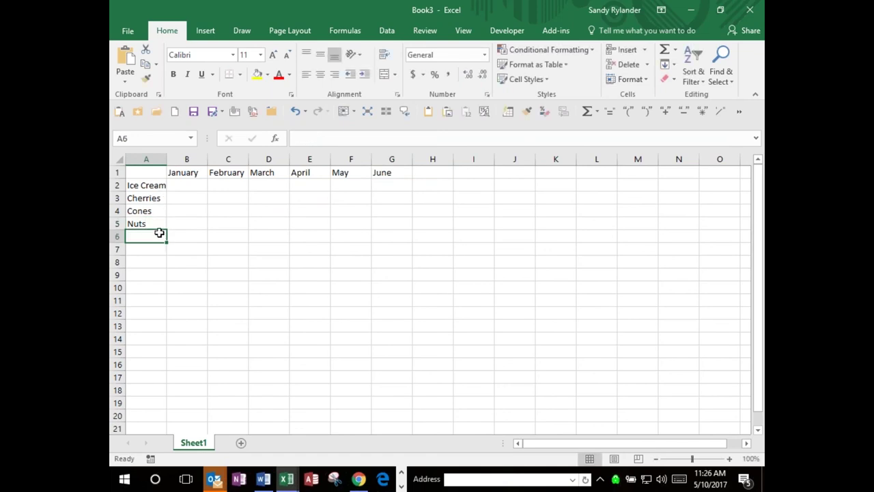
# Step: Enter "Total" in both A6 and H1 at the same time
pyautogui.click(430, 172)
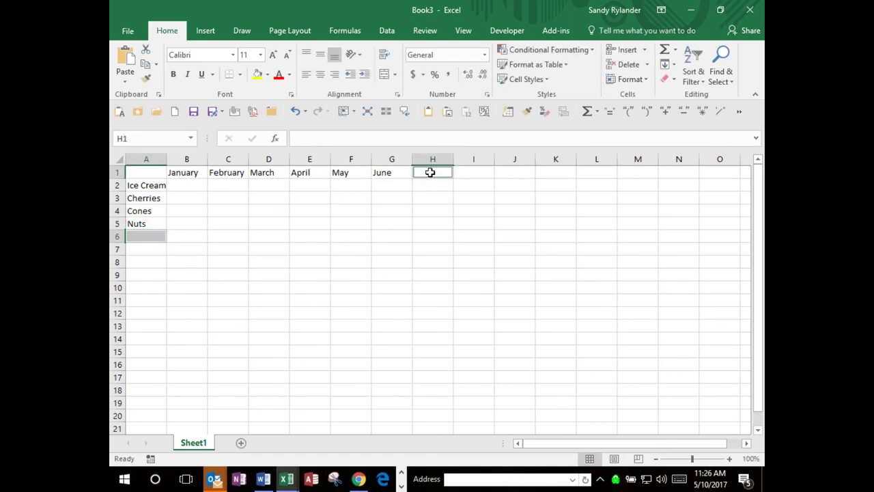
pyautogui.write('Total')
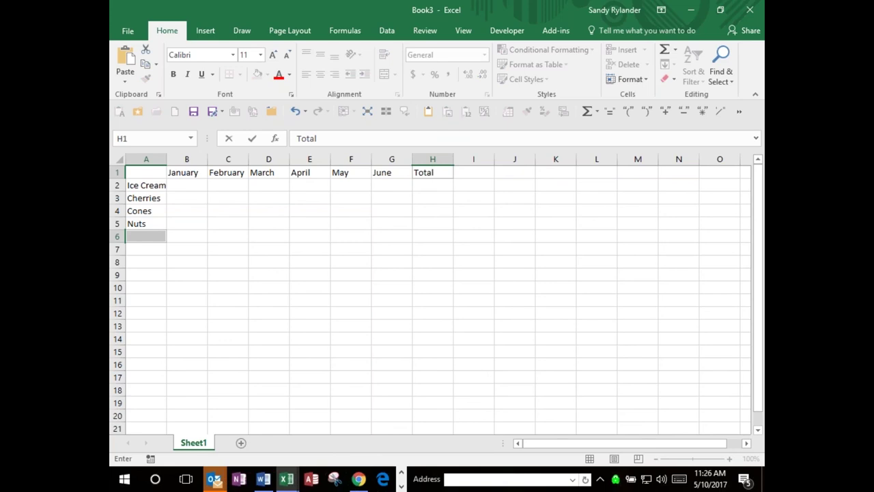
pyautogui.hotkey('ctrl', 'Return')
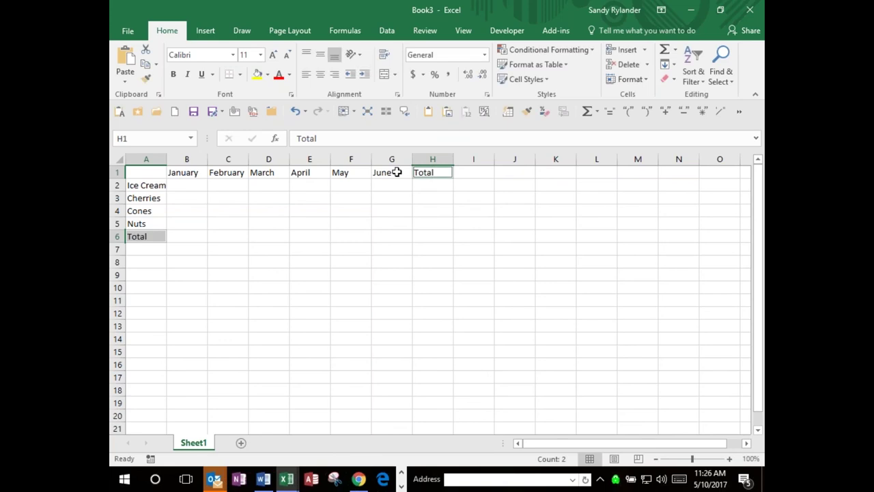
# Step: Try totalling the empty January cells B2:B5 with AutoSum in B6, and delete the formula
pyautogui.click(184, 233)
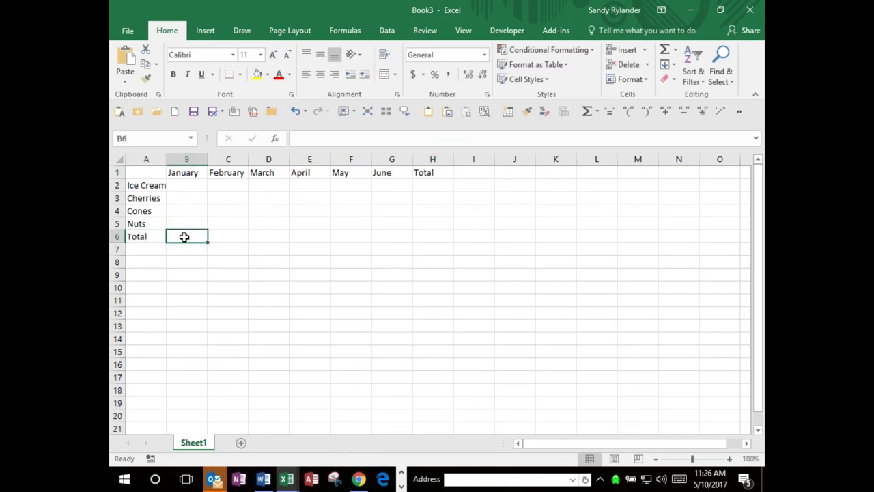
pyautogui.click(665, 52)
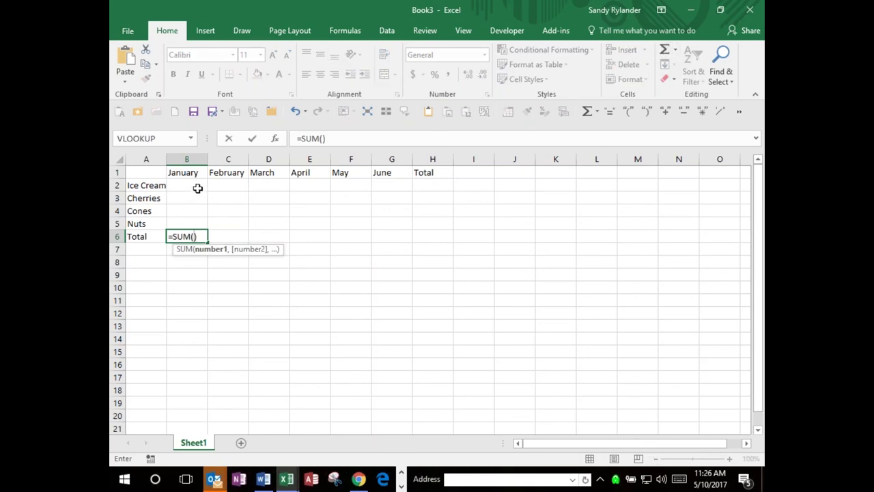
pyautogui.moveTo(198, 188); pyautogui.dragTo(195, 221)
pyautogui.press('Return')
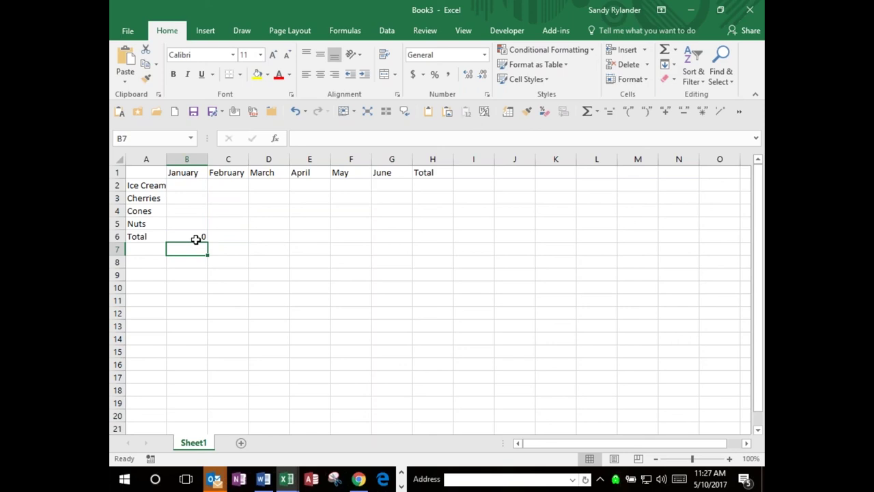
pyautogui.click(194, 237)
pyautogui.press('Delete')
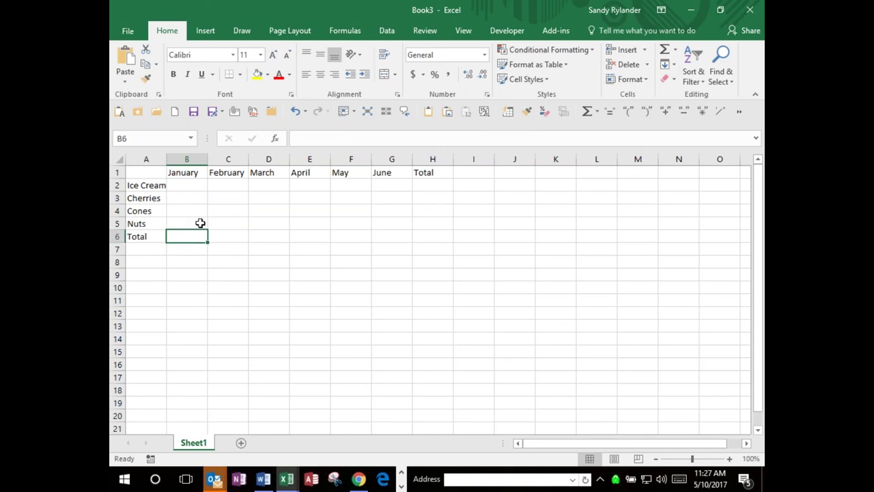
# Step: Fill the whole data range B2:G5 with the placeholder value 50
pyautogui.click(198, 186)
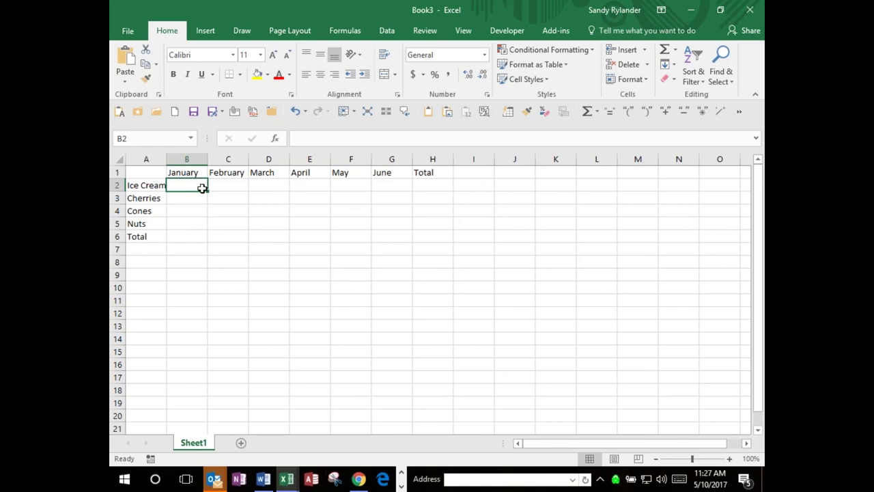
pyautogui.moveTo(391, 220); pyautogui.dragTo(396, 219)
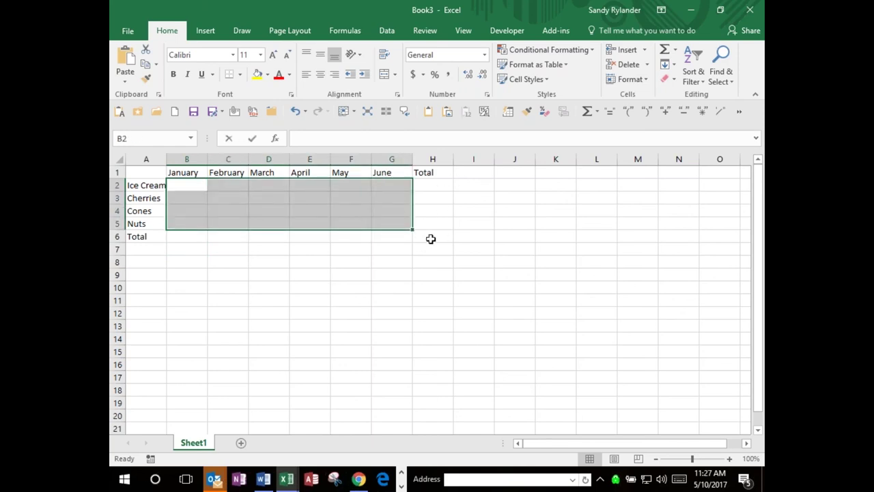
pyautogui.write('50')
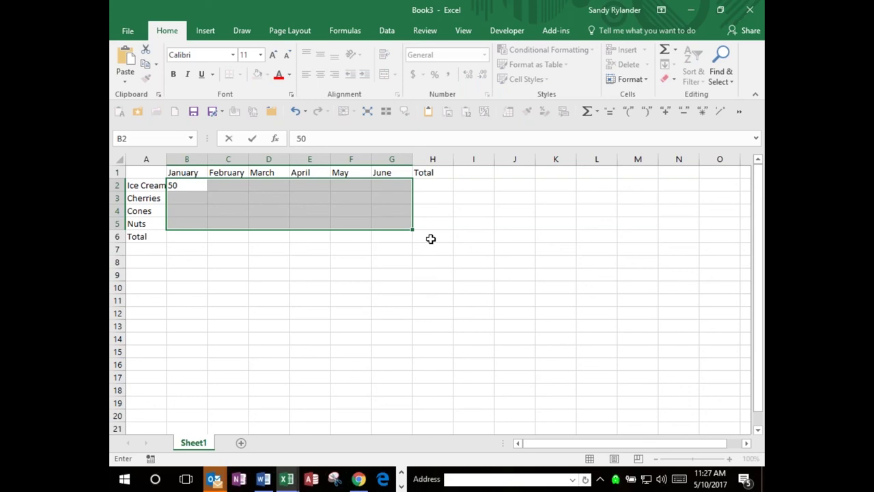
pyautogui.hotkey('ctrl', 'Return')
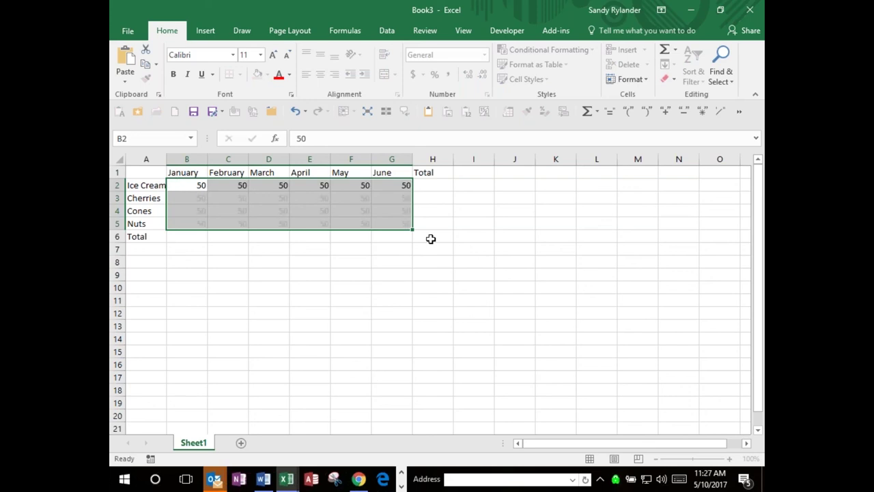
# Step: Add AutoSum totals in row 6 and column H for B2:H6, and clear the placeholder values from B2:G5
pyautogui.keyDown('shift'); pyautogui.click(444, 237); pyautogui.keyUp('shift')
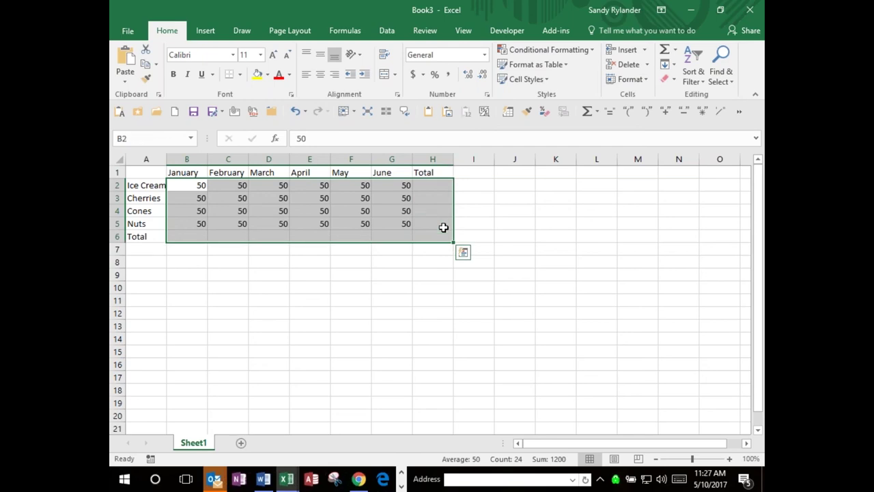
pyautogui.click(664, 50)
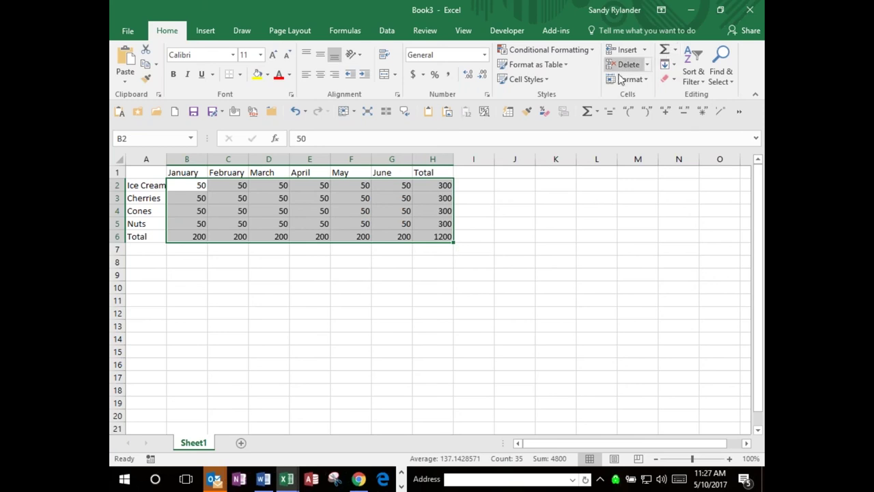
pyautogui.keyDown('shift'); pyautogui.click(403, 223); pyautogui.keyUp('shift')
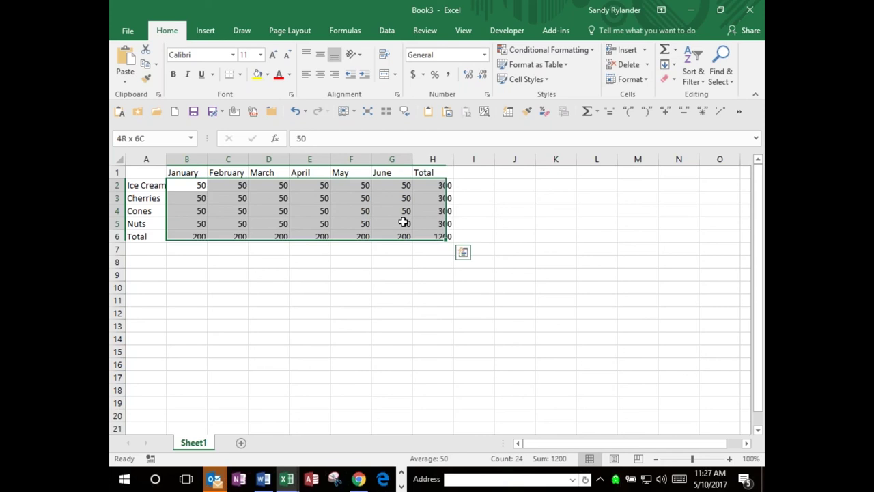
pyautogui.press('Delete')
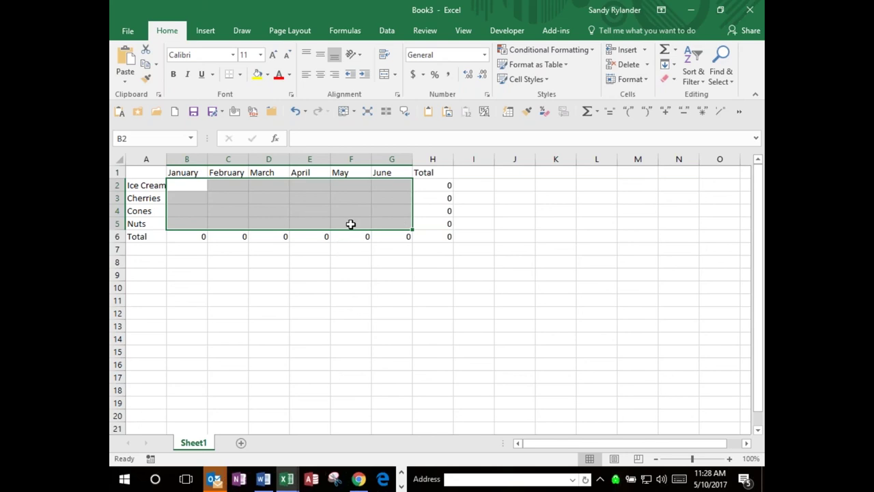
# Step: Test the total formulas by filling B2:G5 with 50, and clear those values again
pyautogui.write('50')
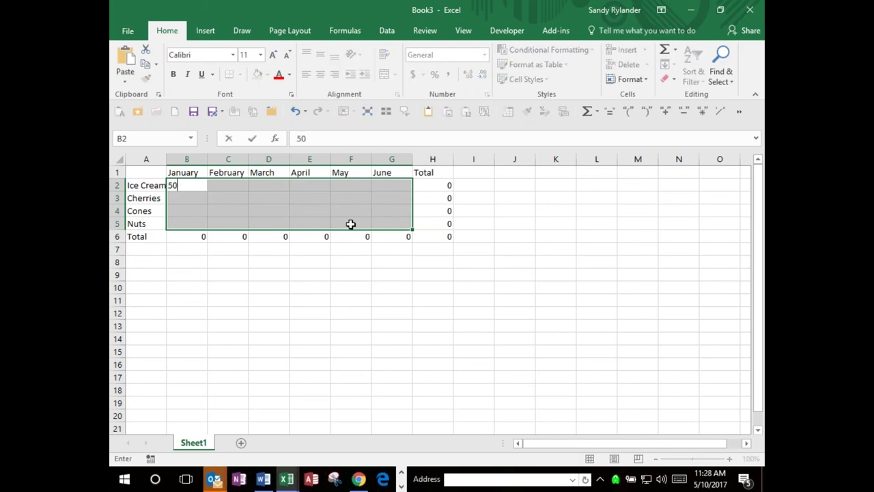
pyautogui.hotkey('ctrl', 'Return')
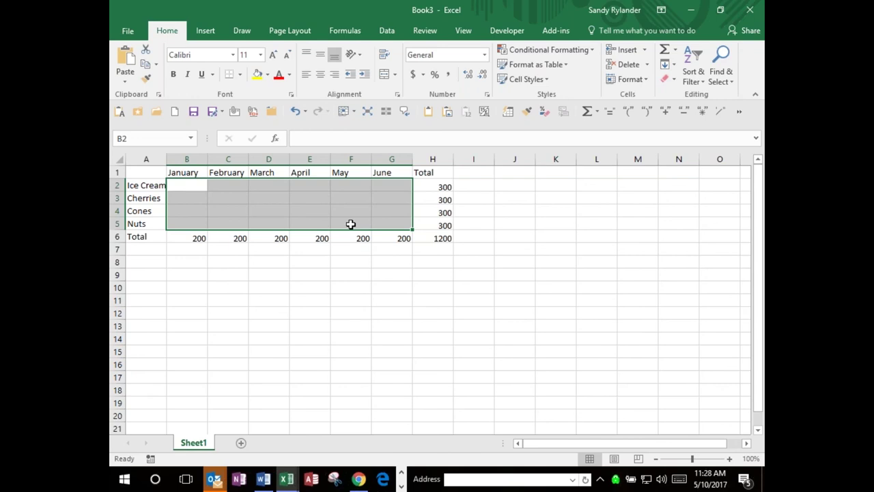
pyautogui.press('Delete')
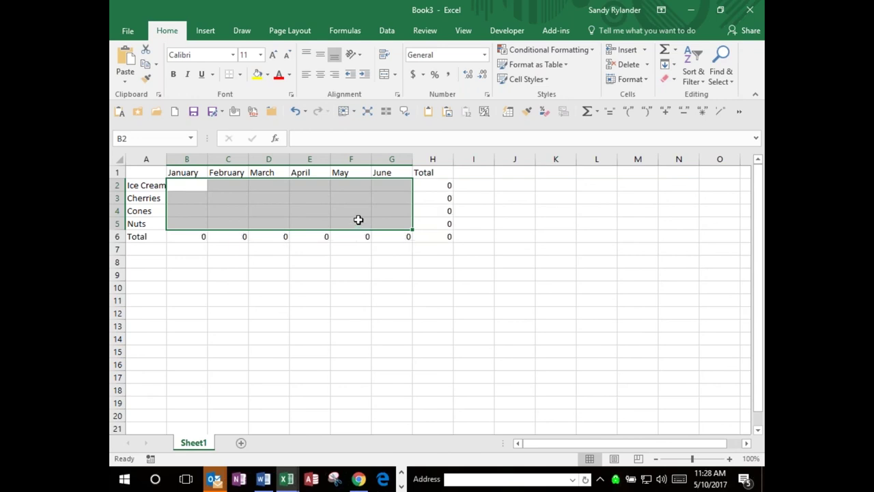